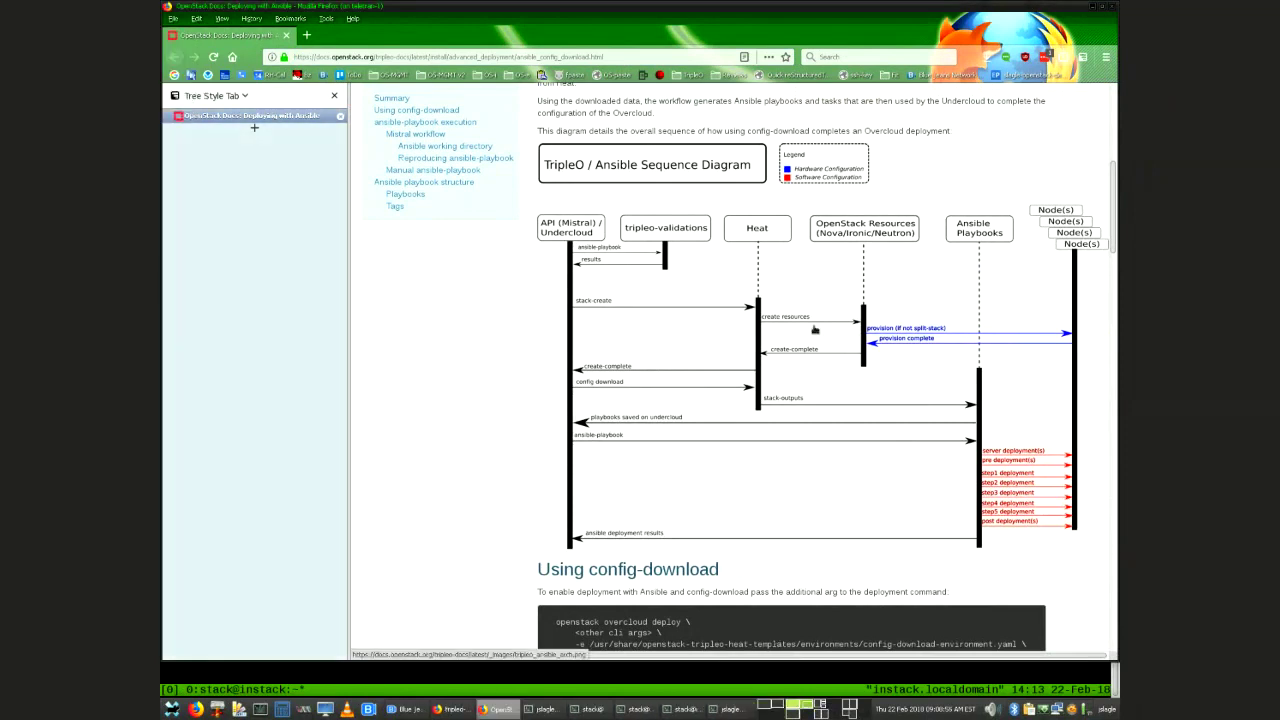
Switch from the TripleO documentation in the browser to the undercloud terminal session on instack.
left_click(1093, 11)
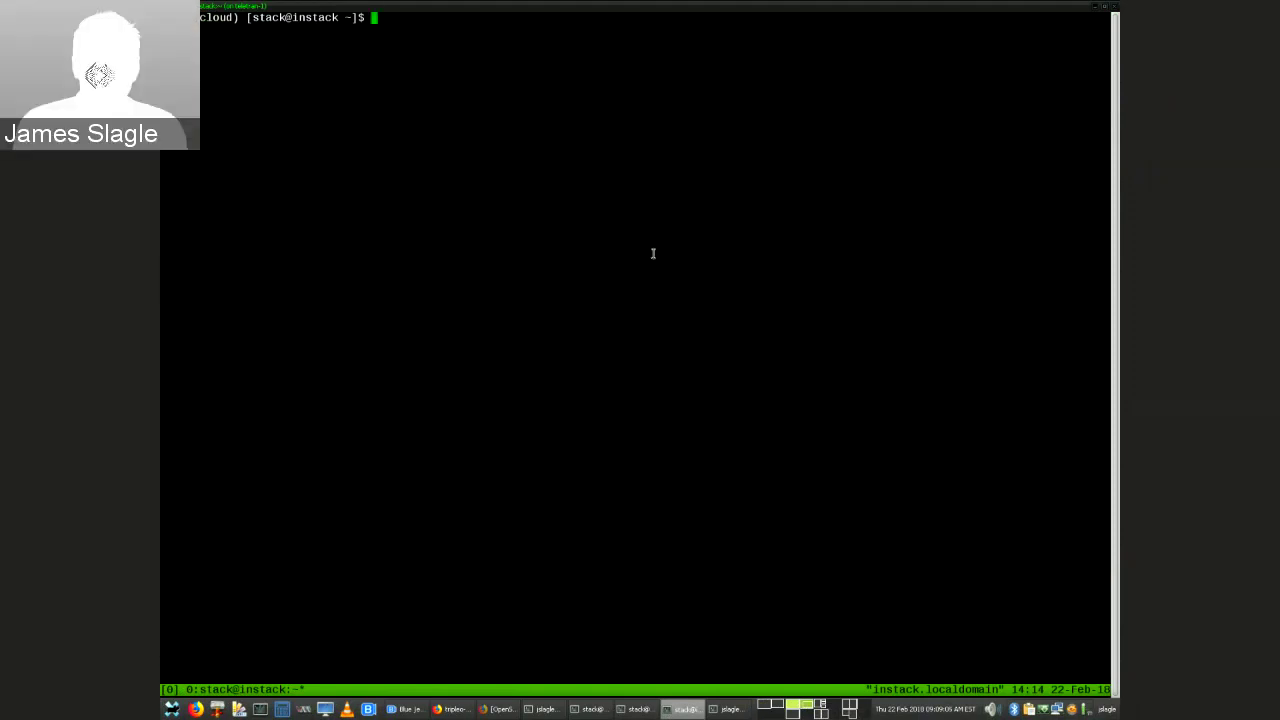
key("Return")
key("alt+Tab")
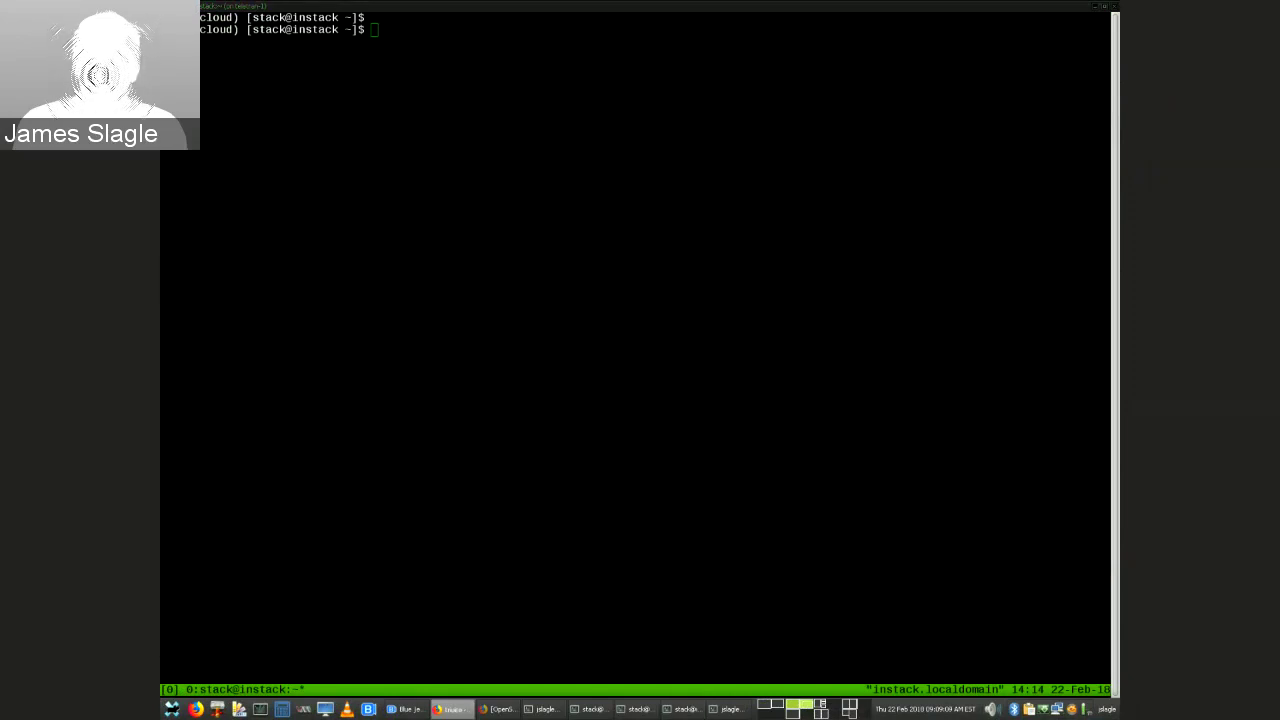
key("alt+Tab")
key("Return")
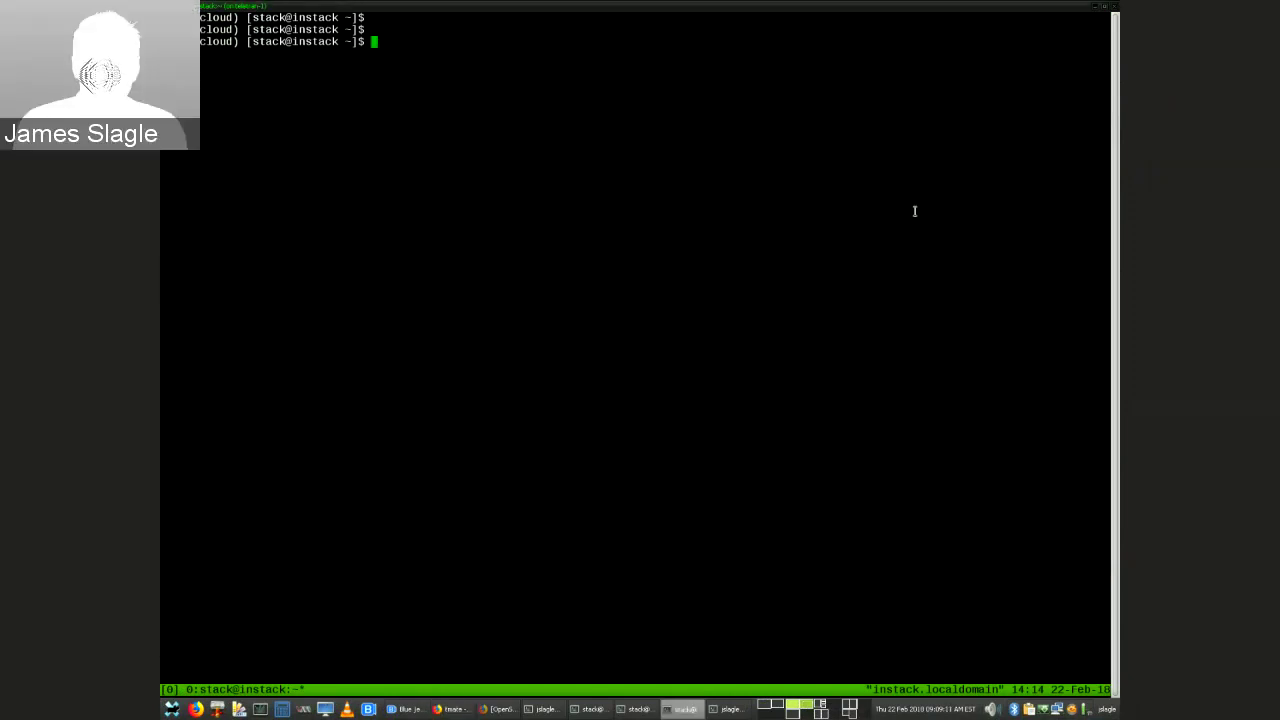
key("alt+Tab")
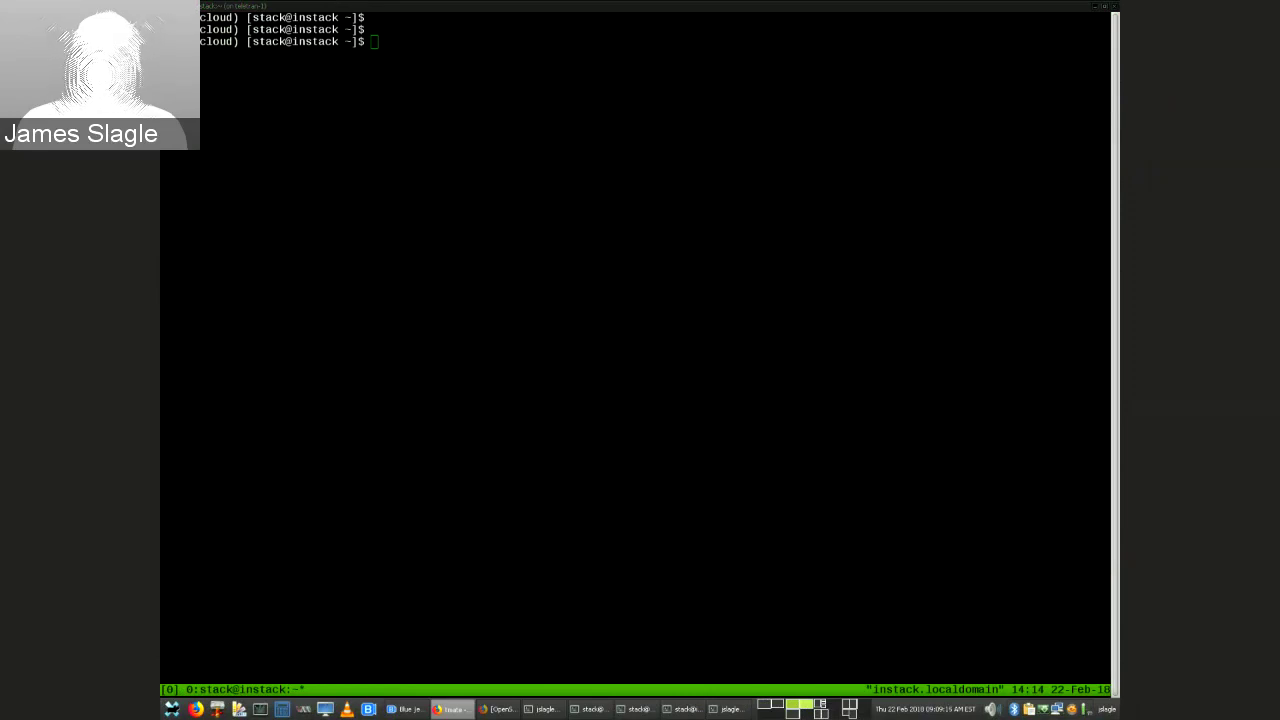
key("alt+Tab")
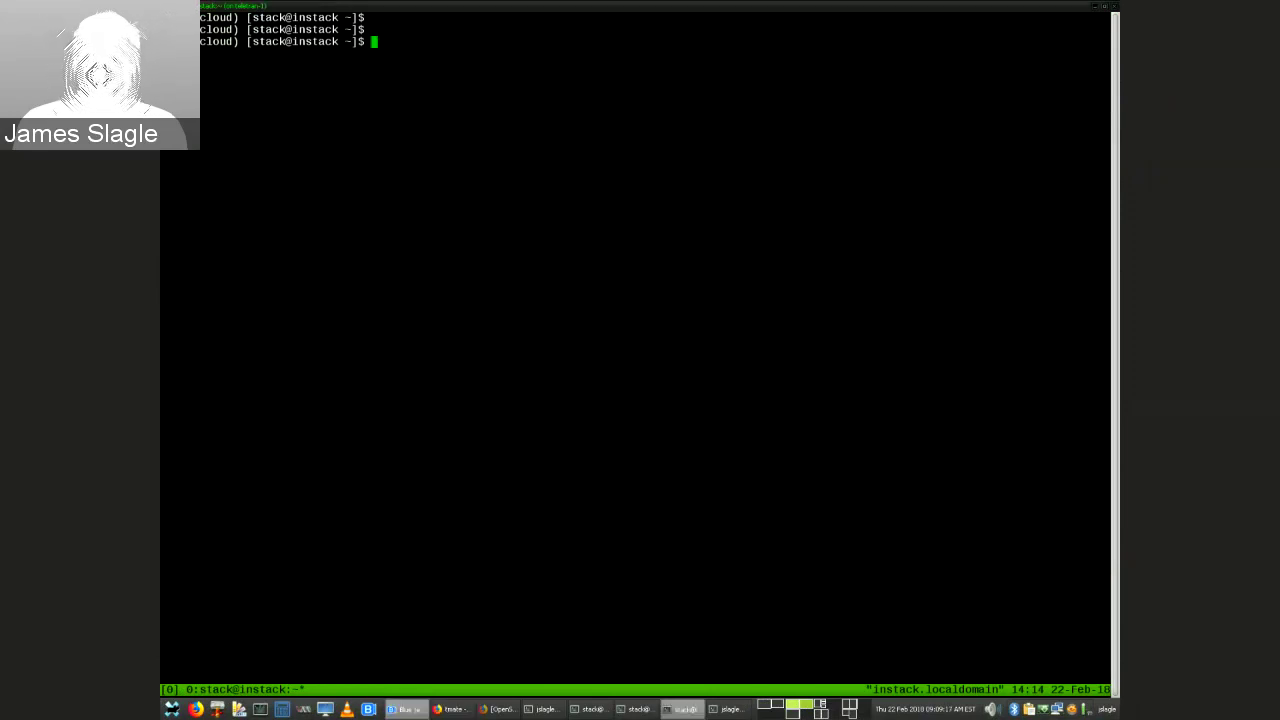
key("alt+Tab")
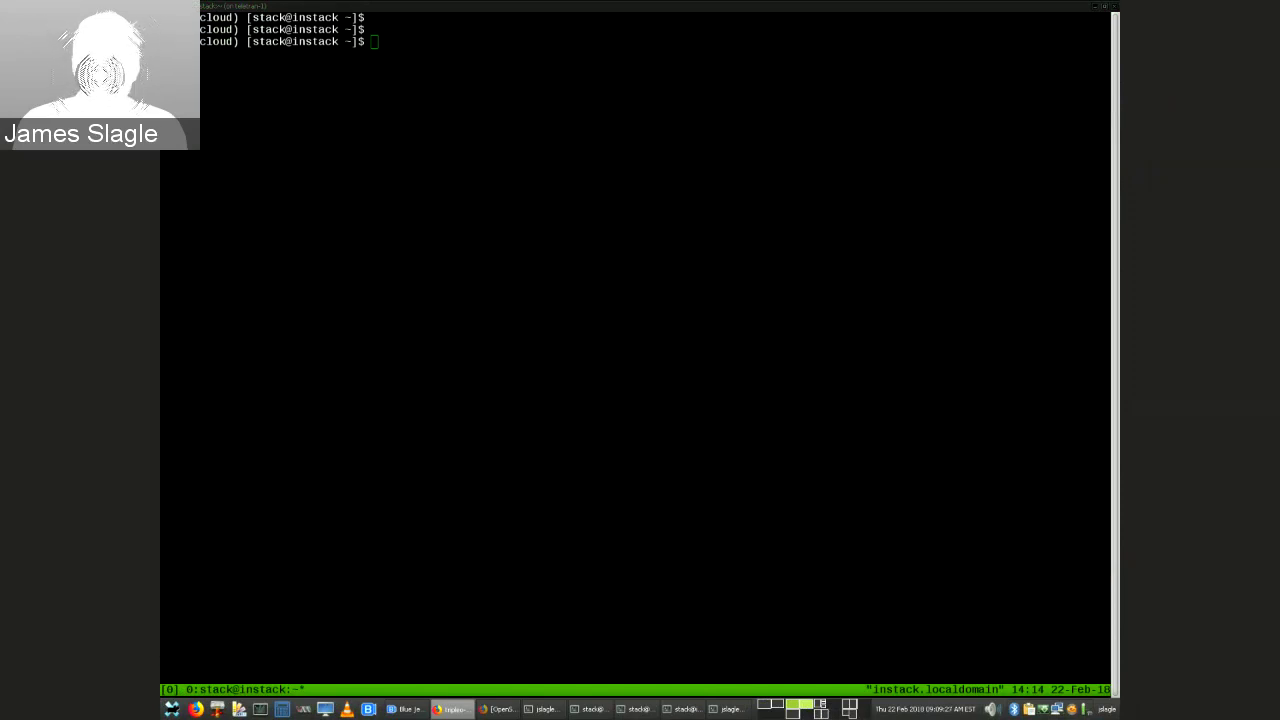
left_click(883, 414)
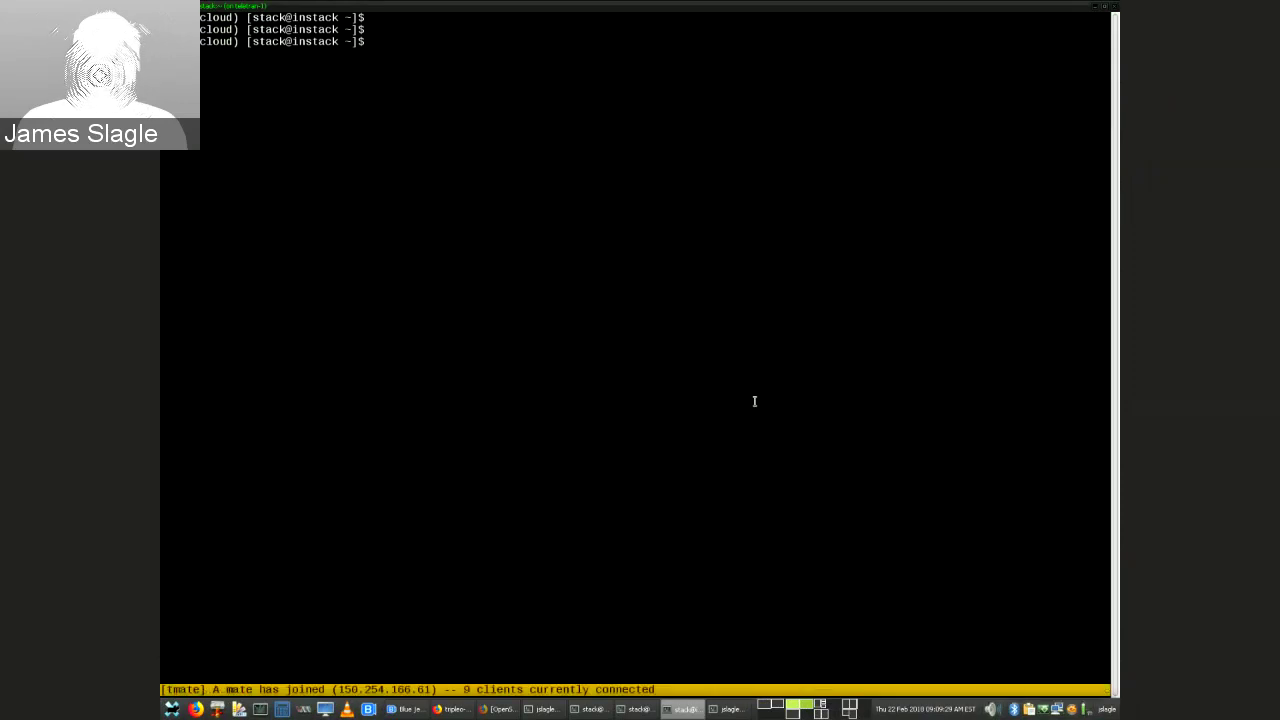
type("vi")
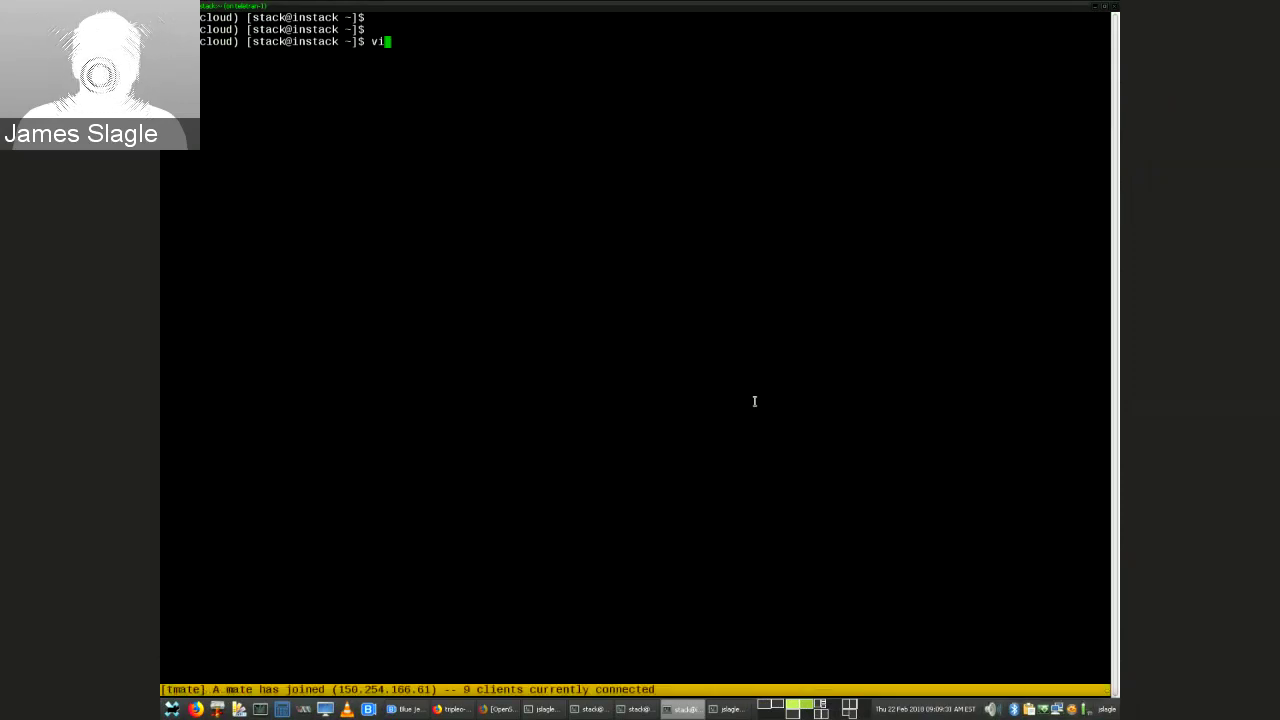
type(" d")
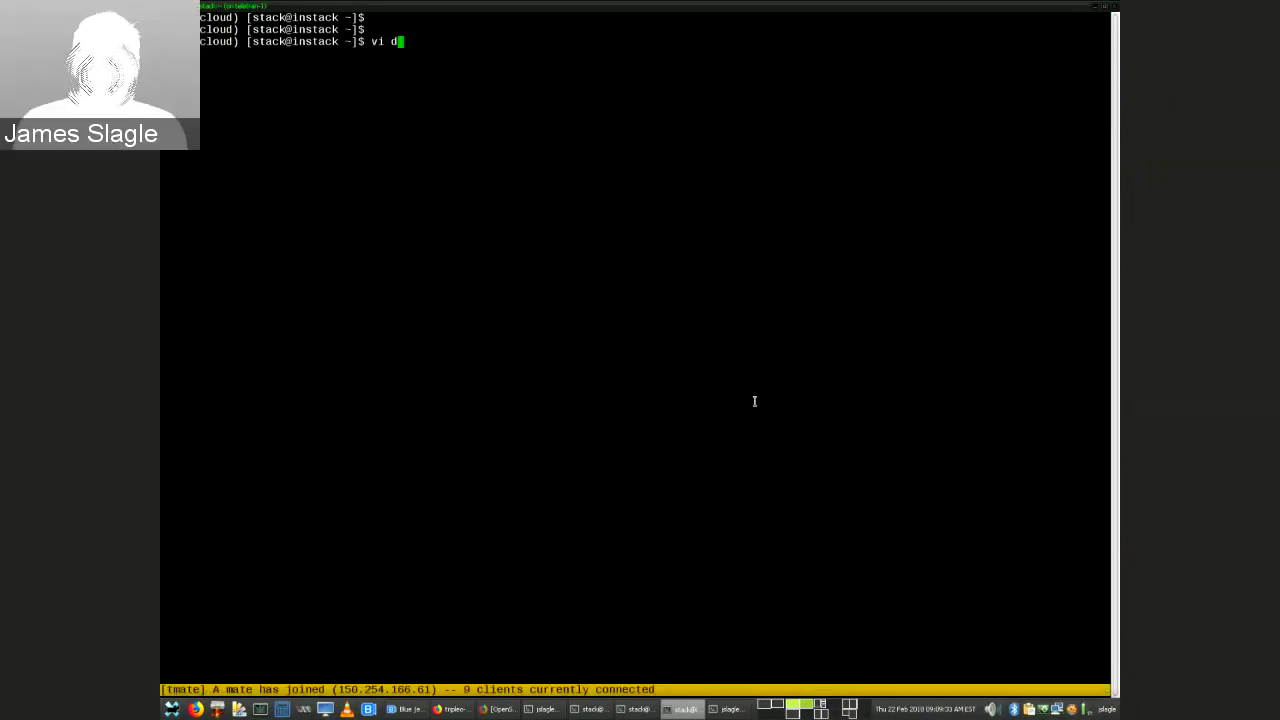
key("BackSpace")
key("BackSpace")
key("BackSpace")
key("BackSpace")
Resume the suspended openstack client with fg and list the stacks with "stack list".
type("fg")
key("Return")
key("Return")
type("stack list")
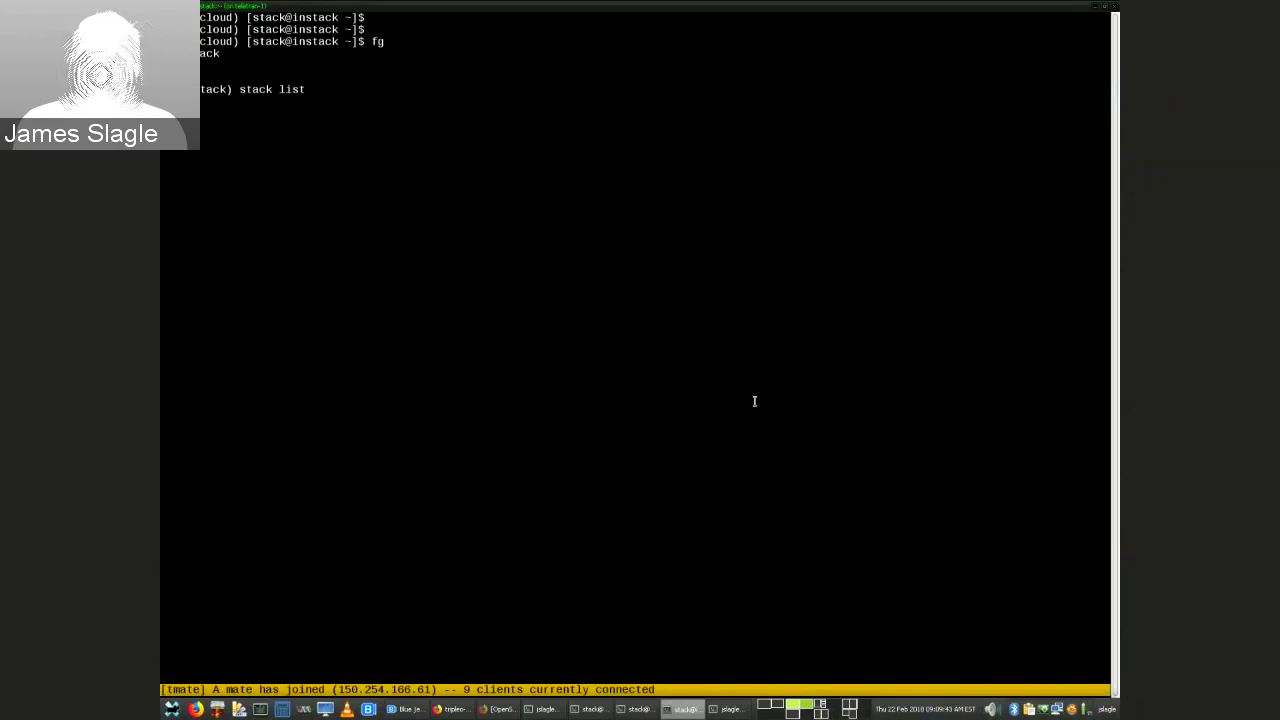
key("Return")
List the deployed nodes with "server list" and suspend the openstack client back to the shell.
type("server list")
key("Return")
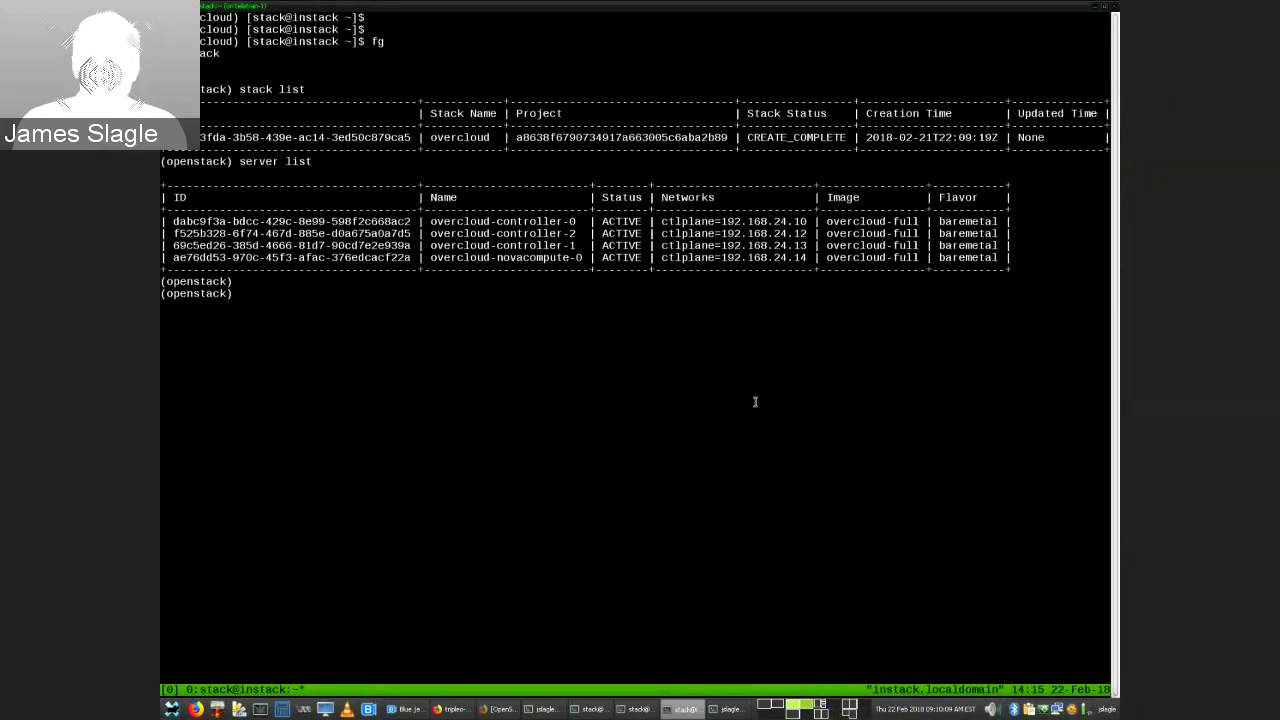
key("ctrl+z")
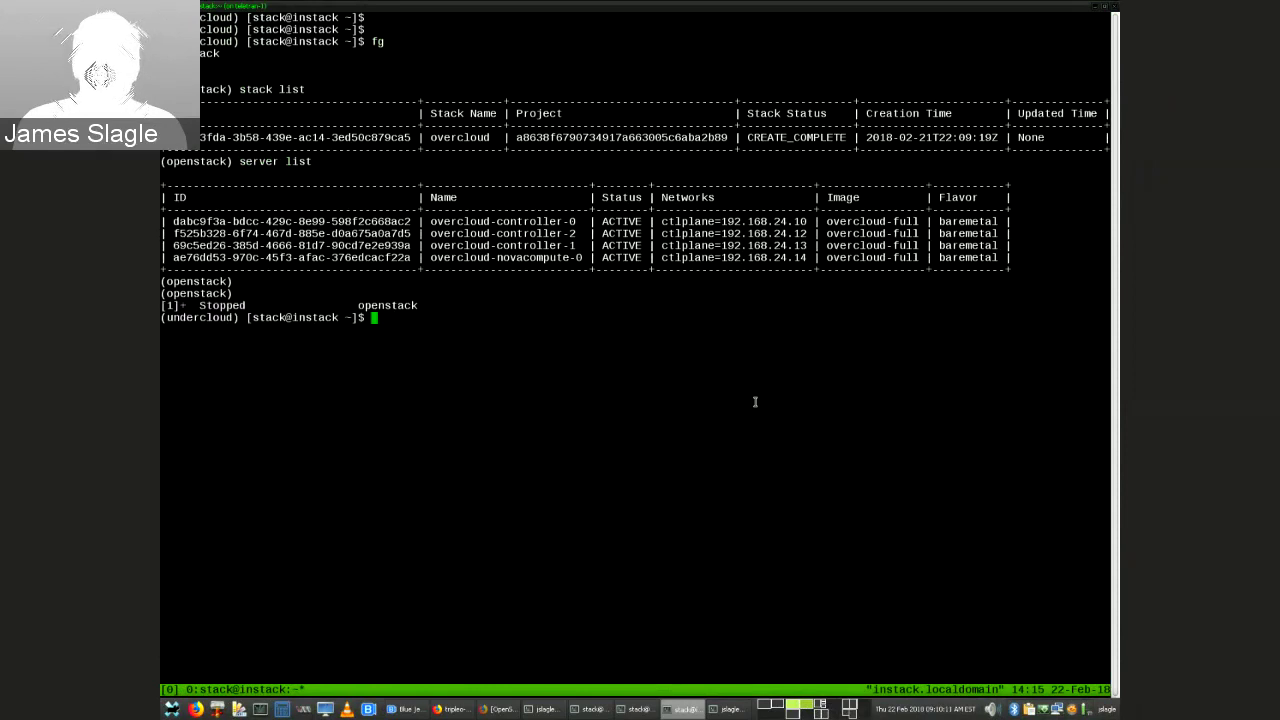
Clear the terminal and open deploy.sh in vi.
type("clear")
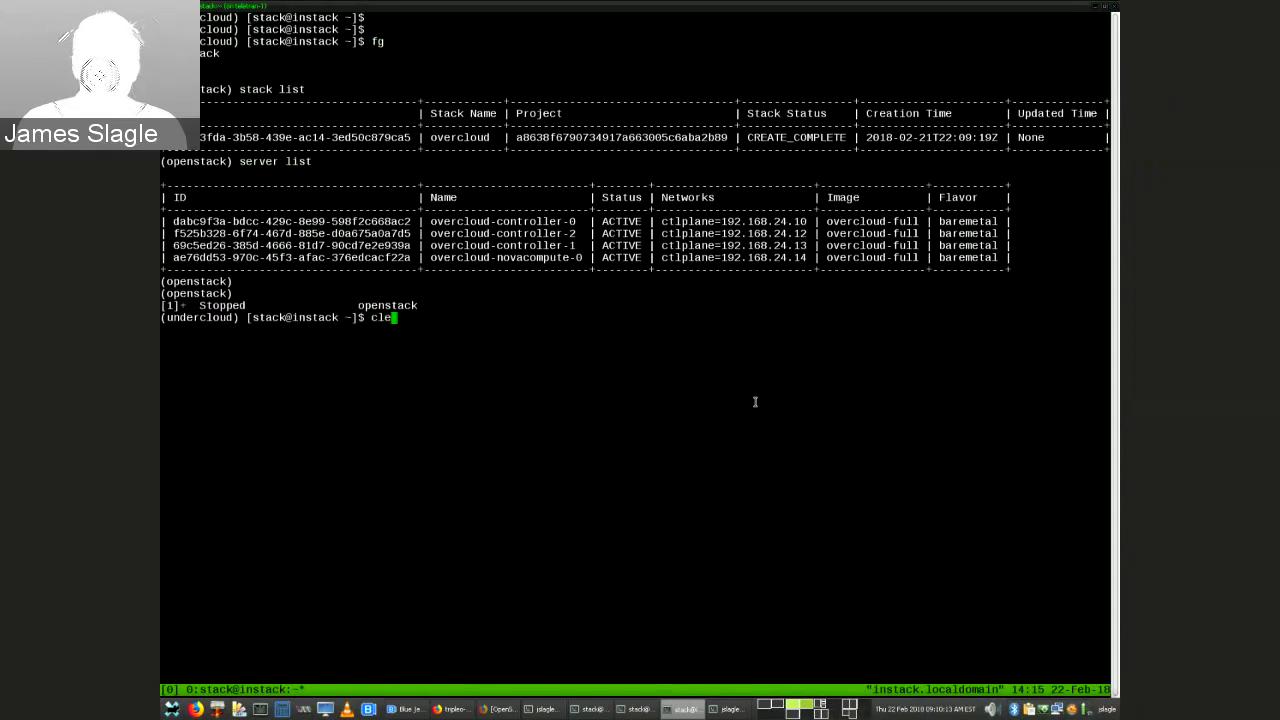
key("Return")
type("vi deploy.sh")
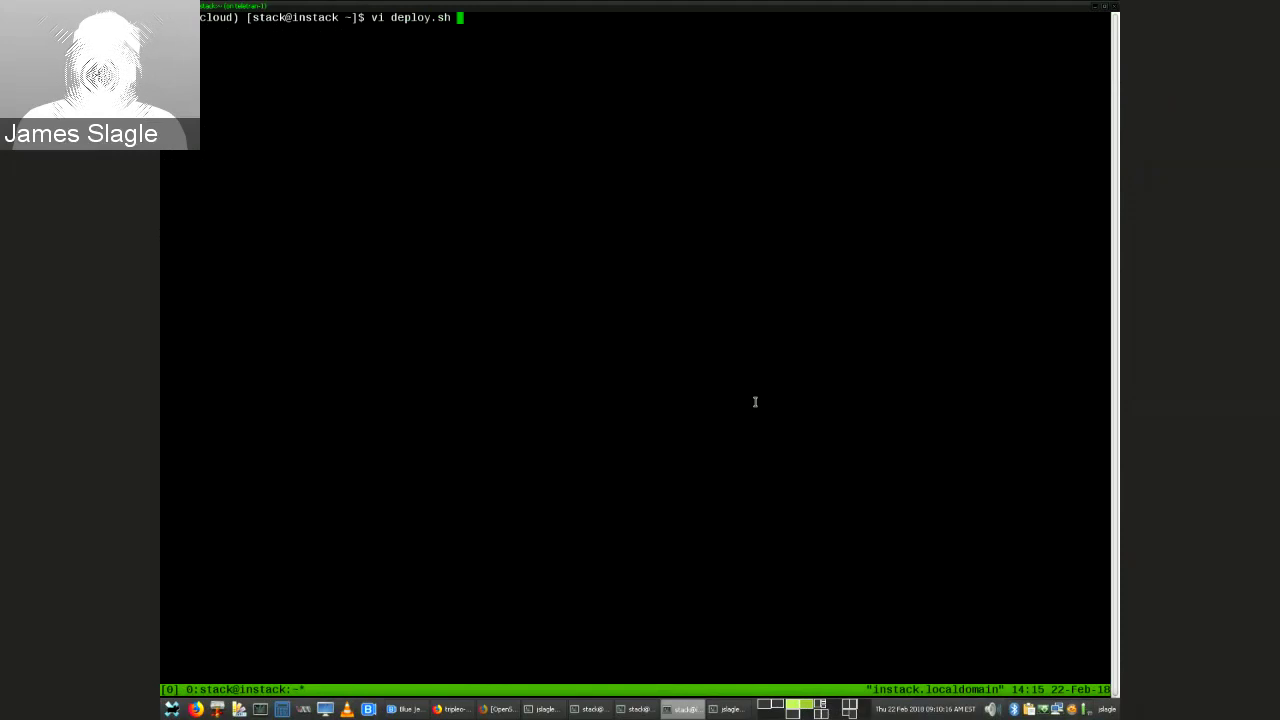
key("Return")
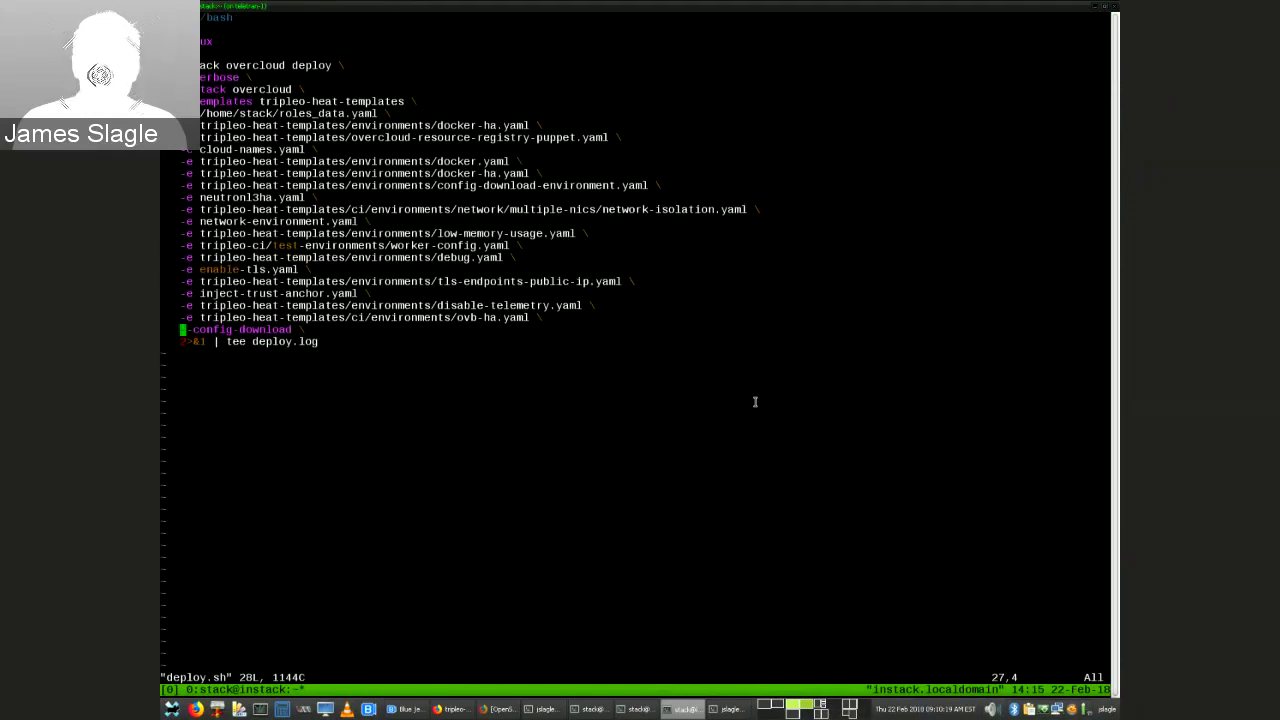
Go to the config-download-environment.yaml line in deploy.sh and highlight its beginning up to the -e option.
key("k")
key("k")
key("k")
key("k")
key("k")
key("k")
key("k")
key("k")
key("k")
key("k")
key("k")
key("k")
key("k")
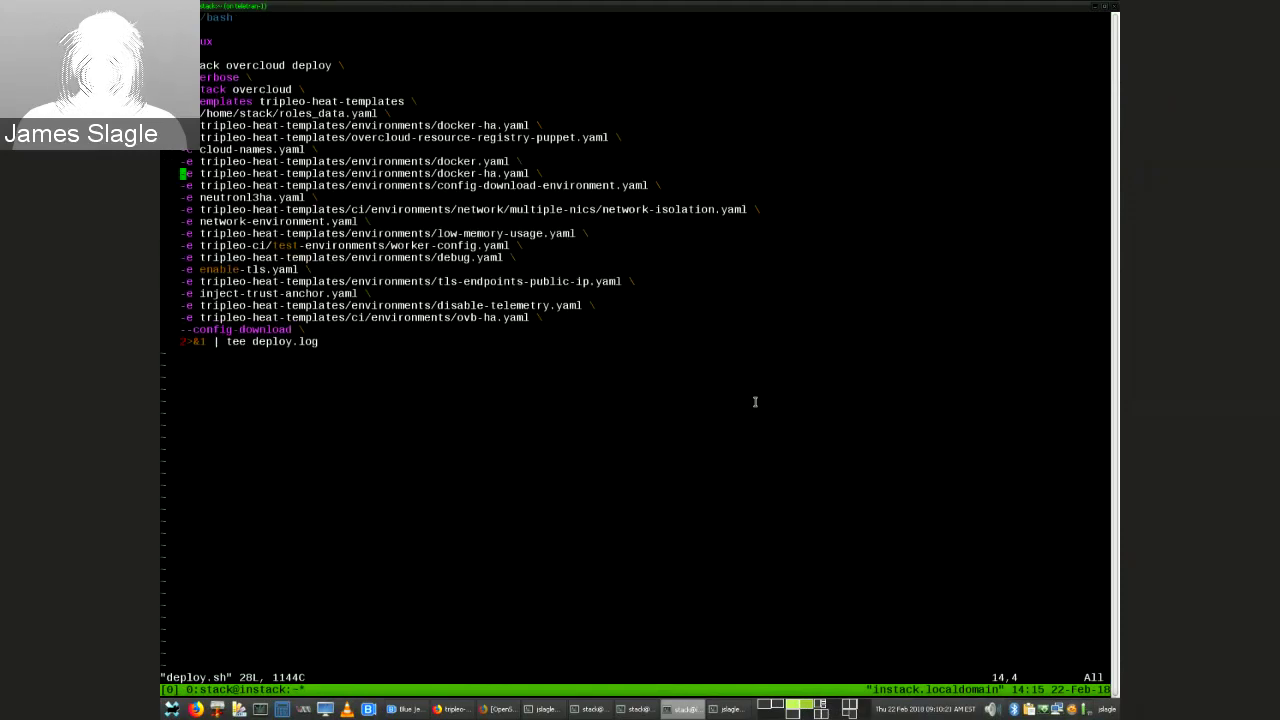
key("j")
key("0")
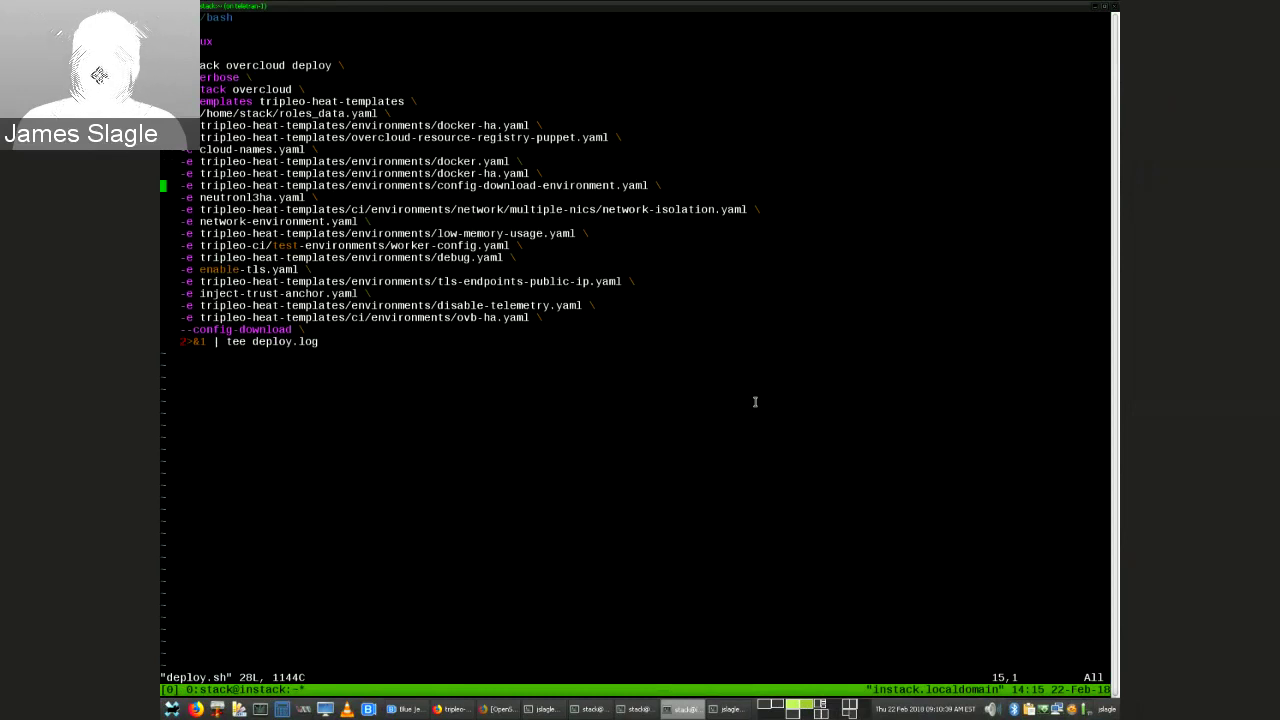
key("v")
key("l")
key("l")
key("l")
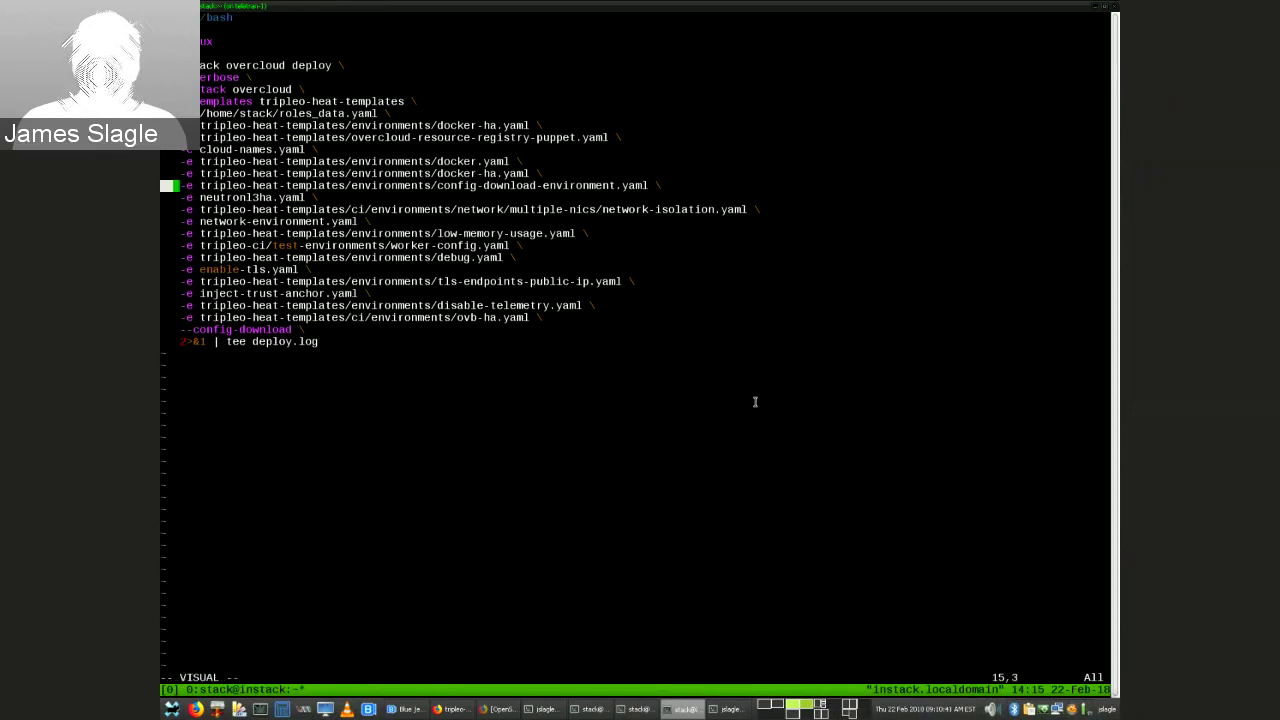
key("l")
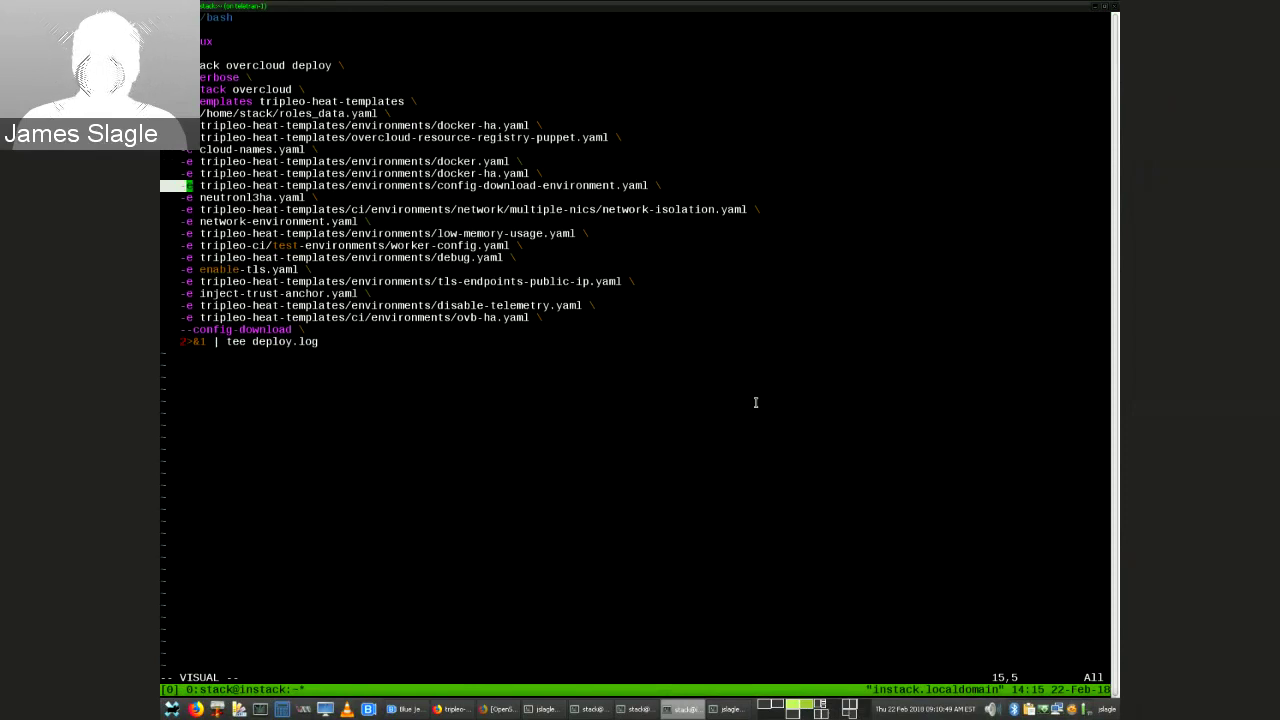
Clear the highlight and mark the start of the --config-download line near the end of deploy.sh.
key("Escape")
key("j")
key("1")
key("0")
key("j")
key("j")
key("0")
key("v")
key("w")
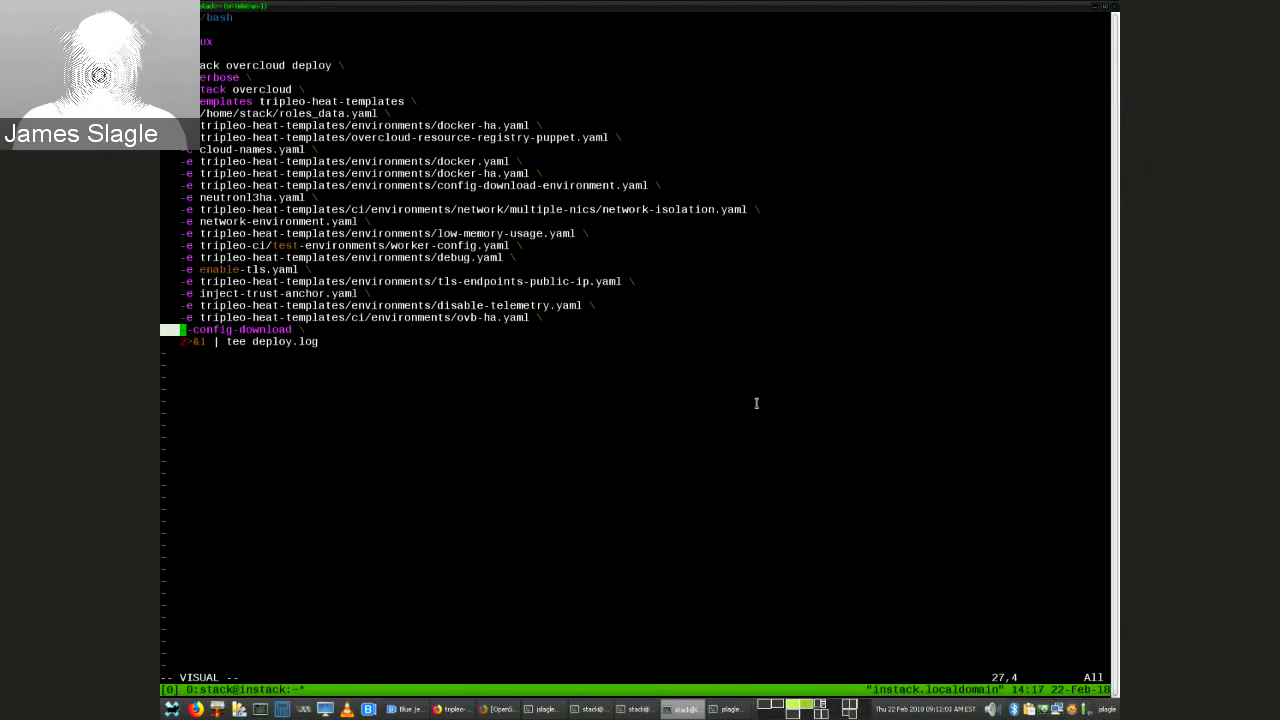
Drop the selection and close deploy.sh without saving.
type(":'<,'>")
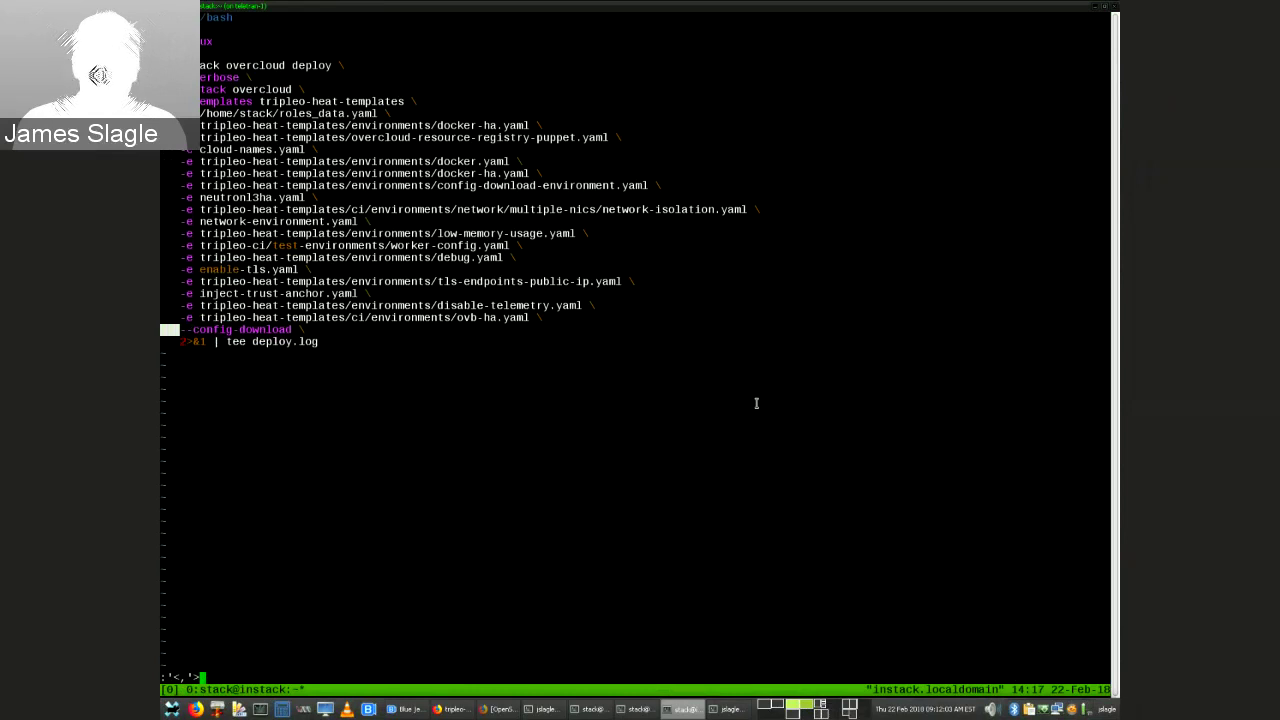
key("Escape")
type(":q")
key("Return")
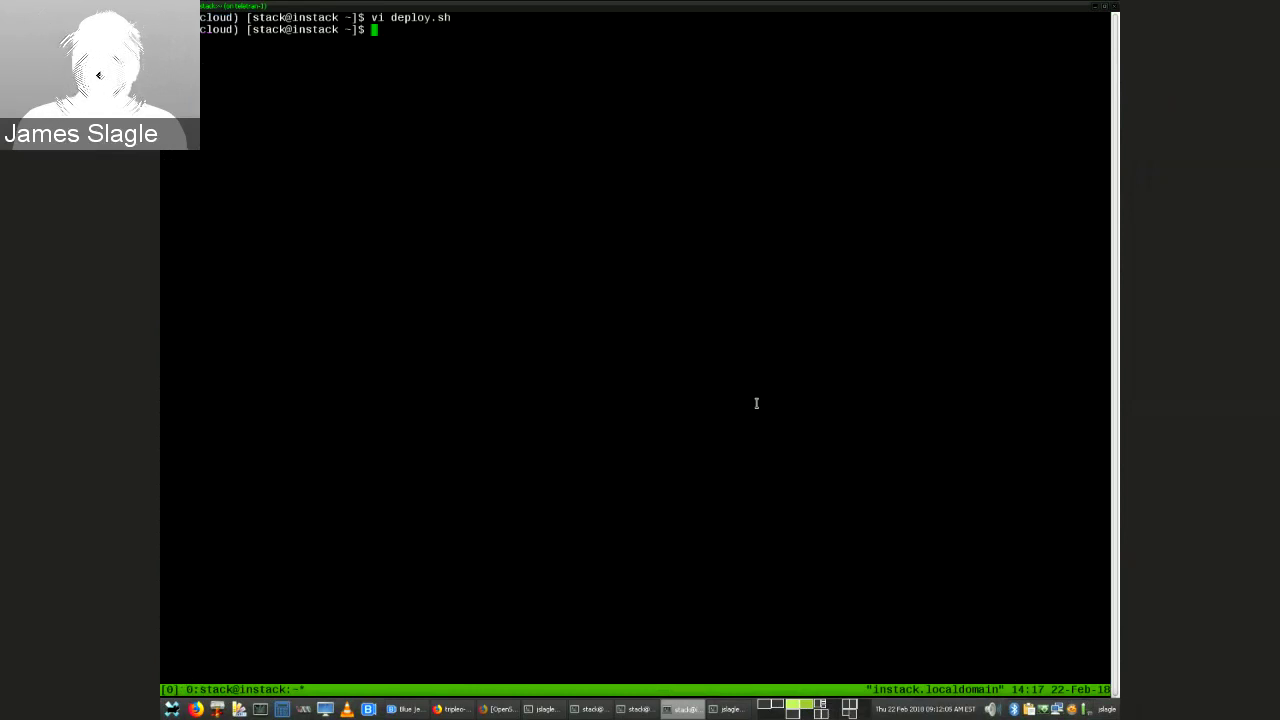
Open tripleo-heat-templates/environments/config-download-environment.yaml in vi, choosing to edit anyway despite the existing swap file.
key("Return")
type("vi")
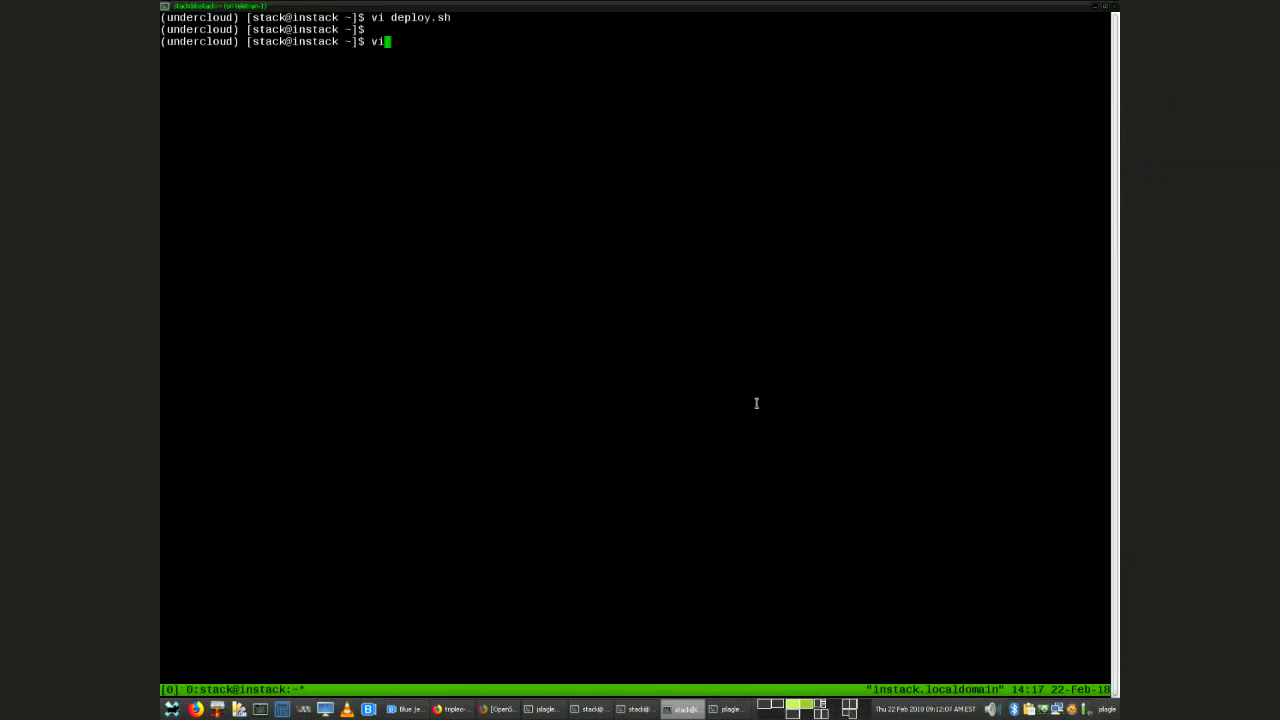
type(" tripleo-heat-templates/")
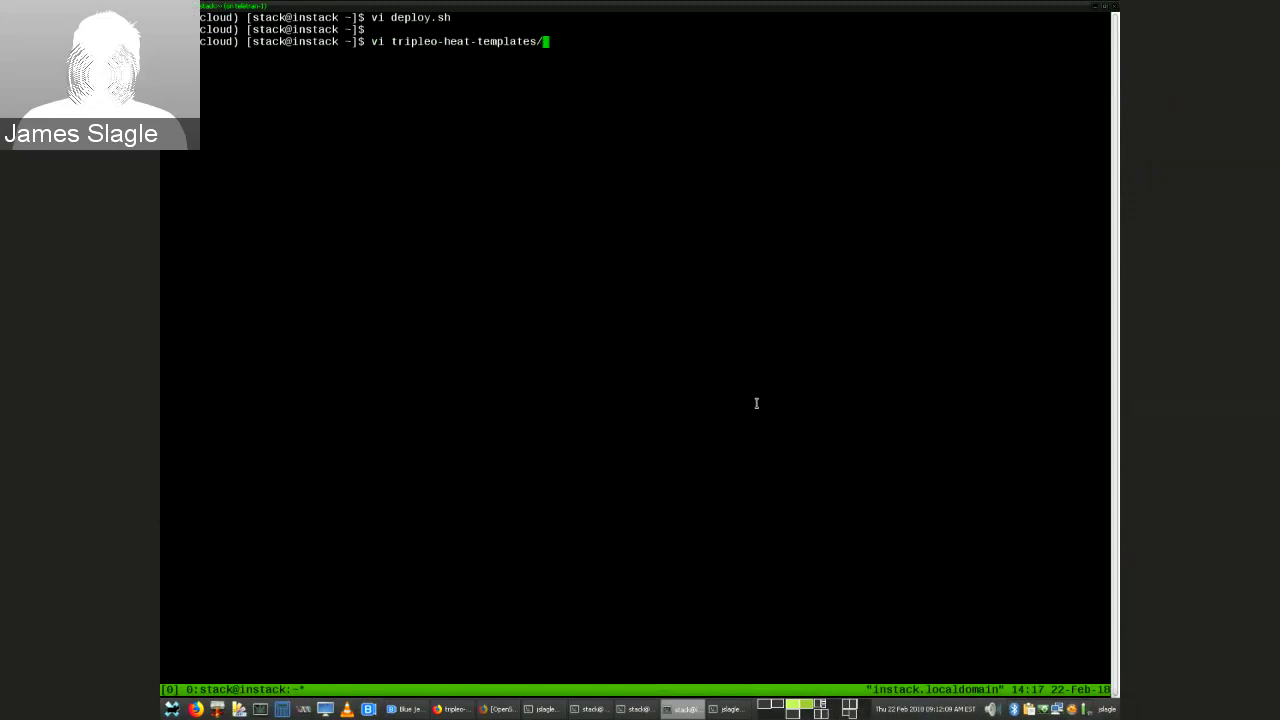
type("env")
key("Tab")
type("conf")
key("Tab")
type("d")
key("Tab")
key("Return")
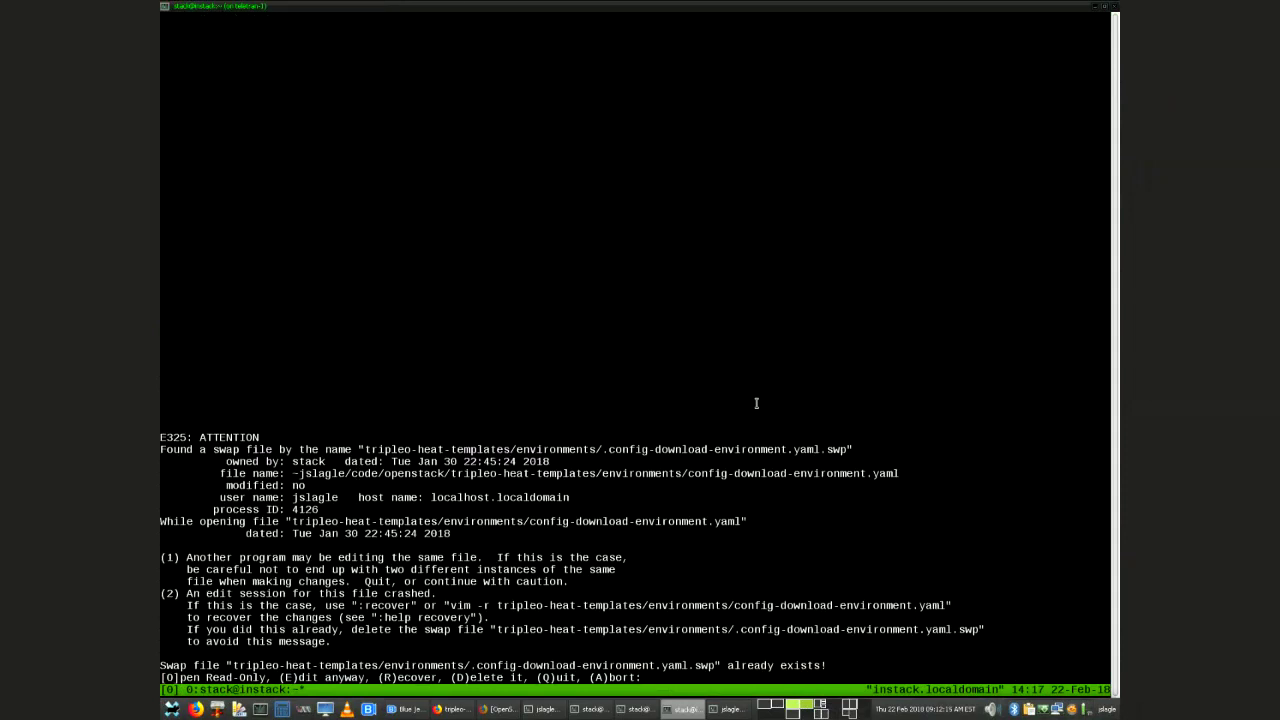
key("e")
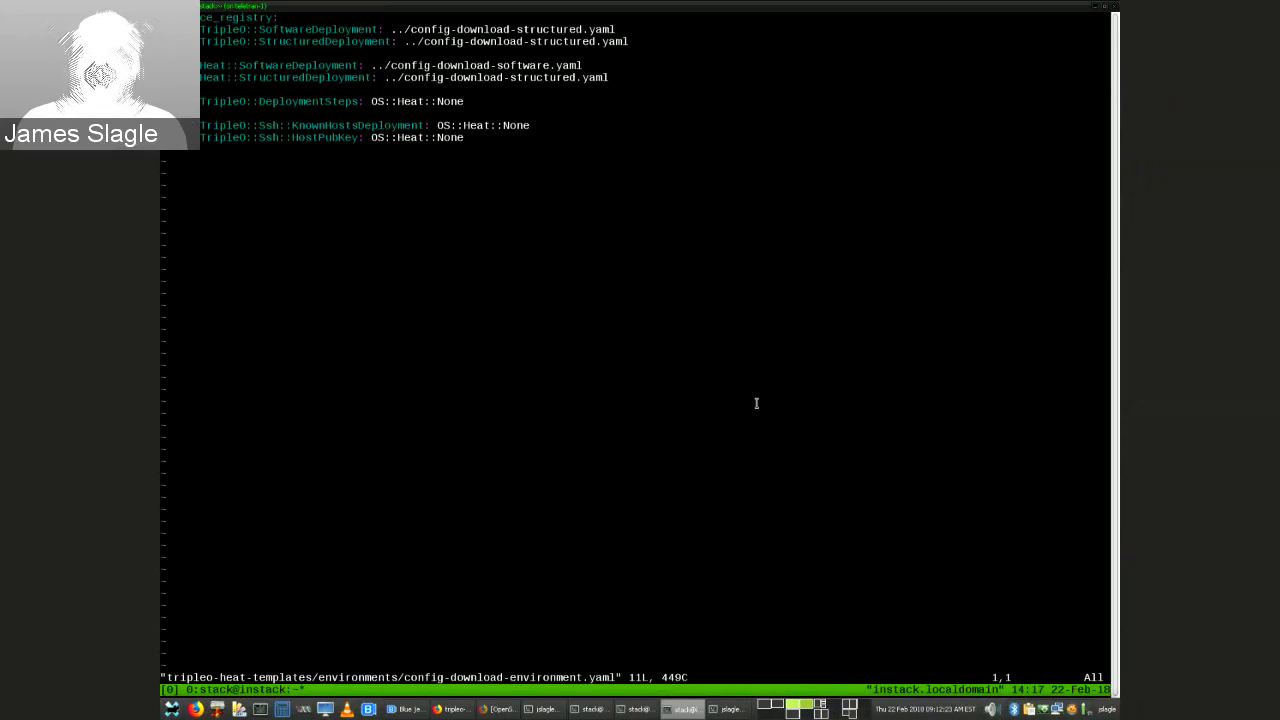
Examine the resource registry mappings from the Heat software and structured deployments down to DeploymentSteps and the SSH known-hosts entry.
key("j")
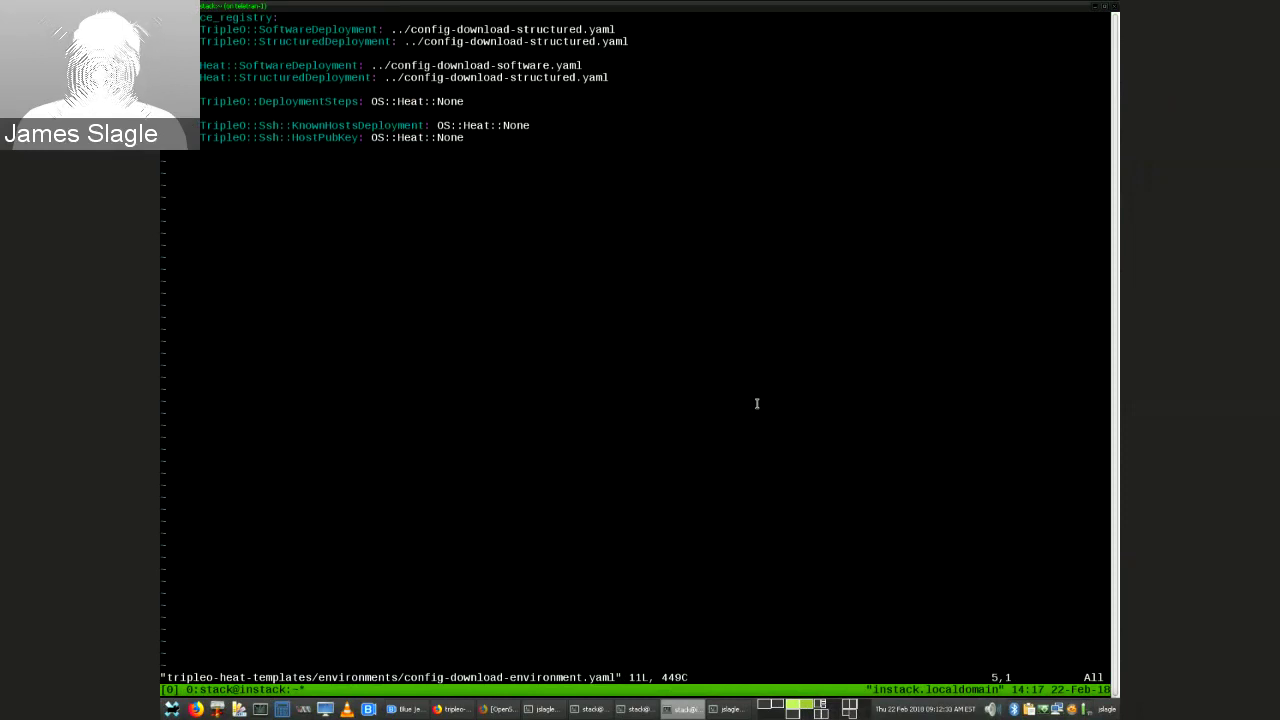
key("shift+v")
key("j")
key("y")
key("j")
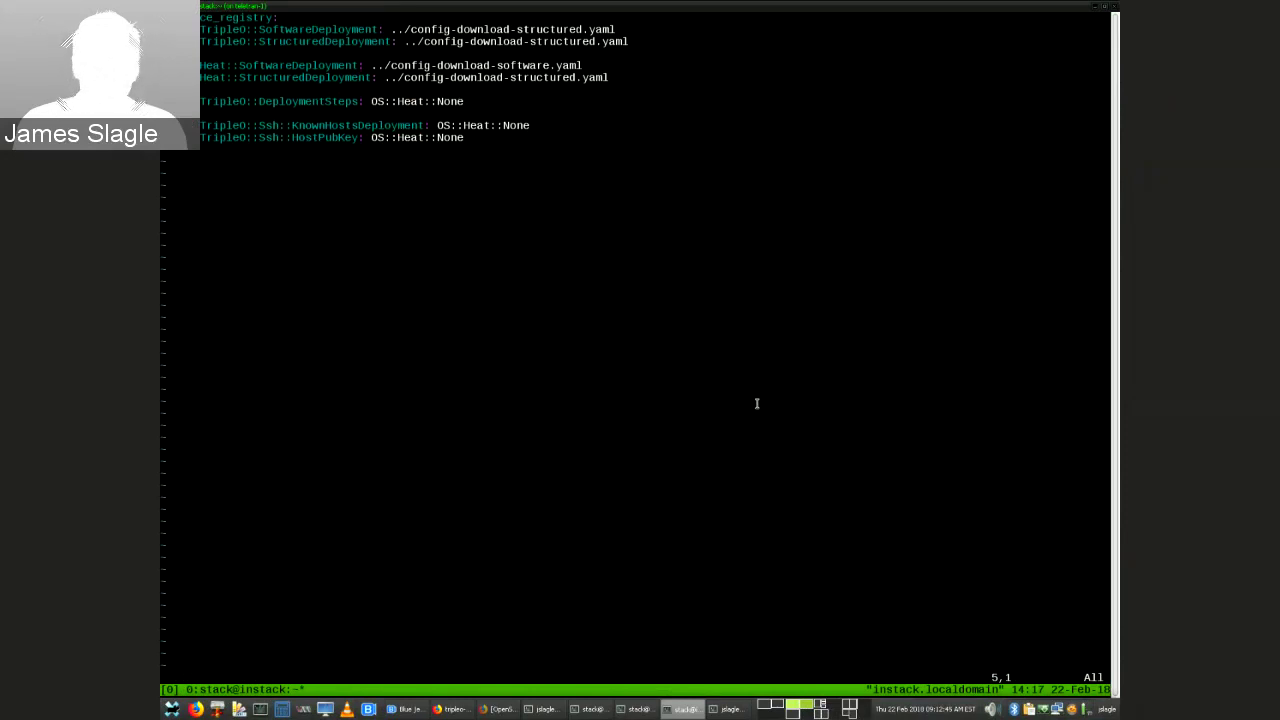
key("j")
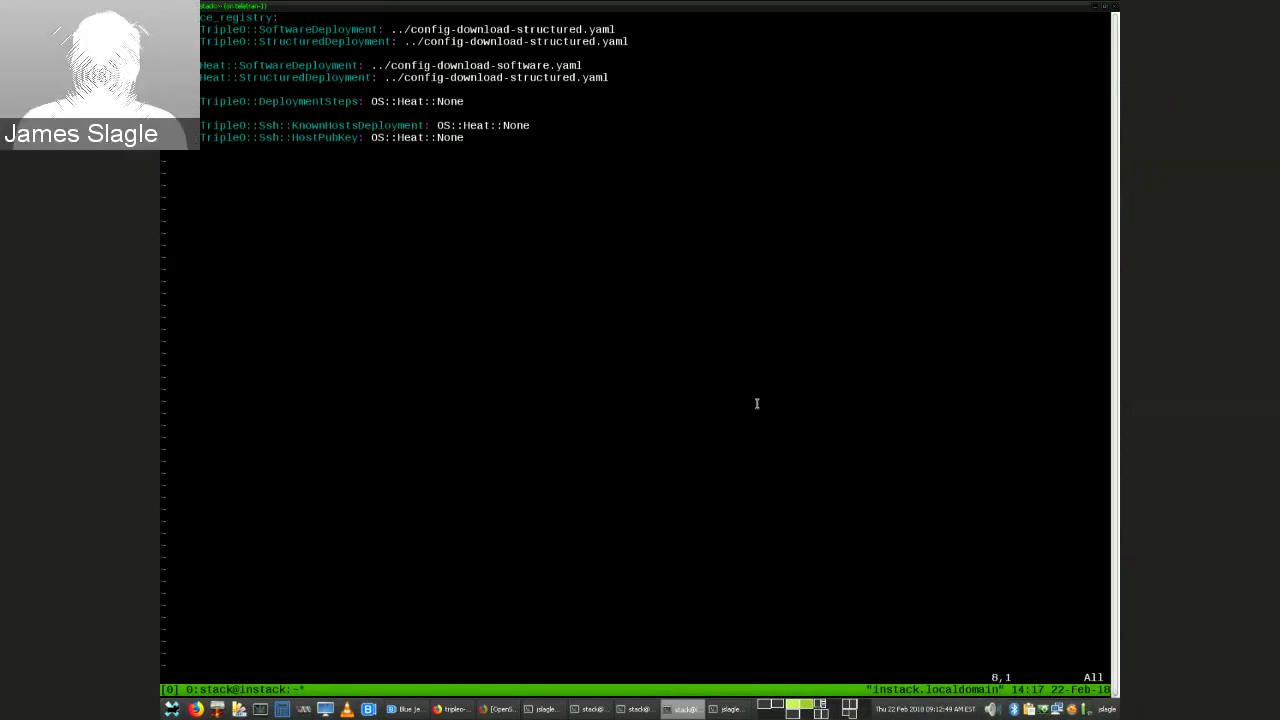
key("j")
key("j")
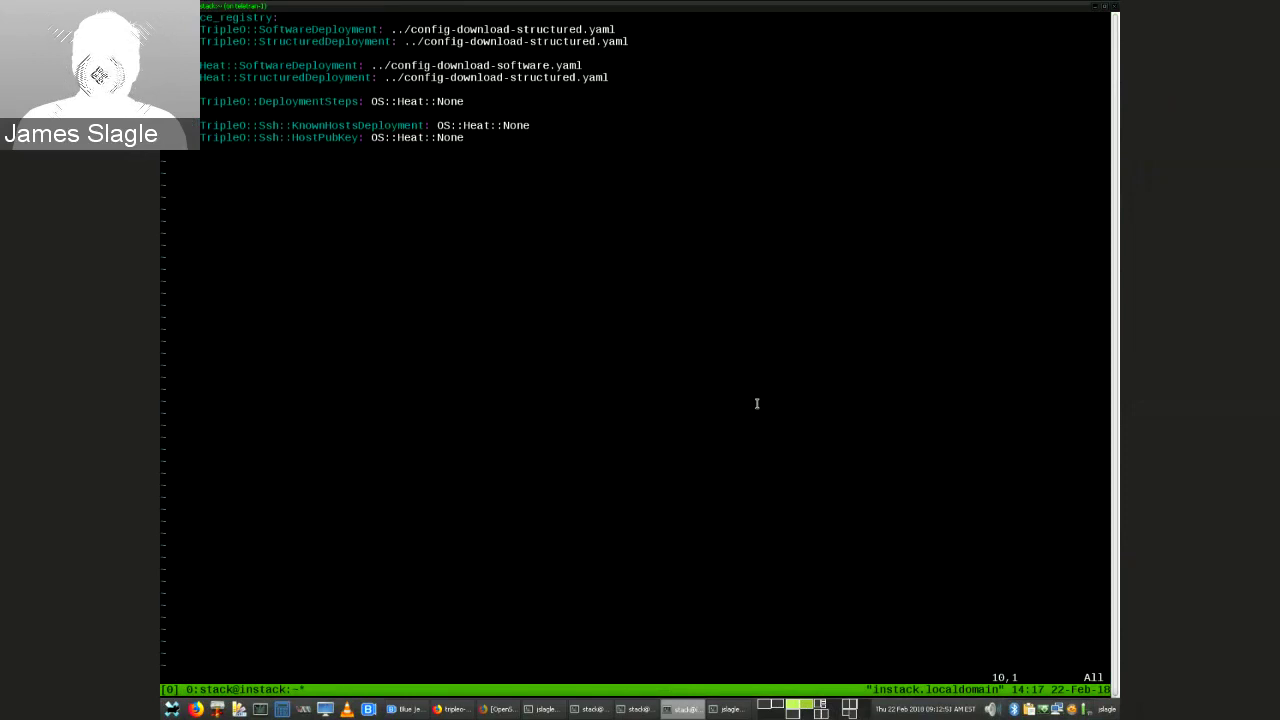
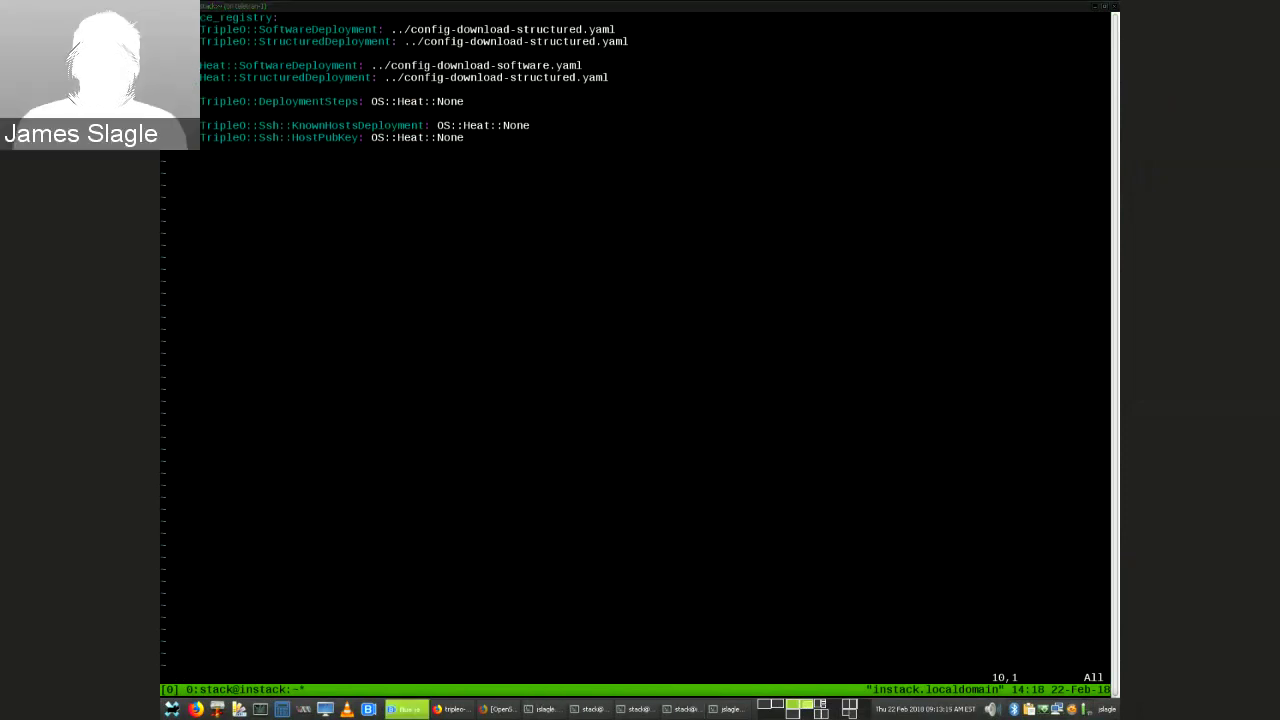
Quit config-download-environment.yaml in vi and return to an empty shell prompt.
left_click(457, 316)
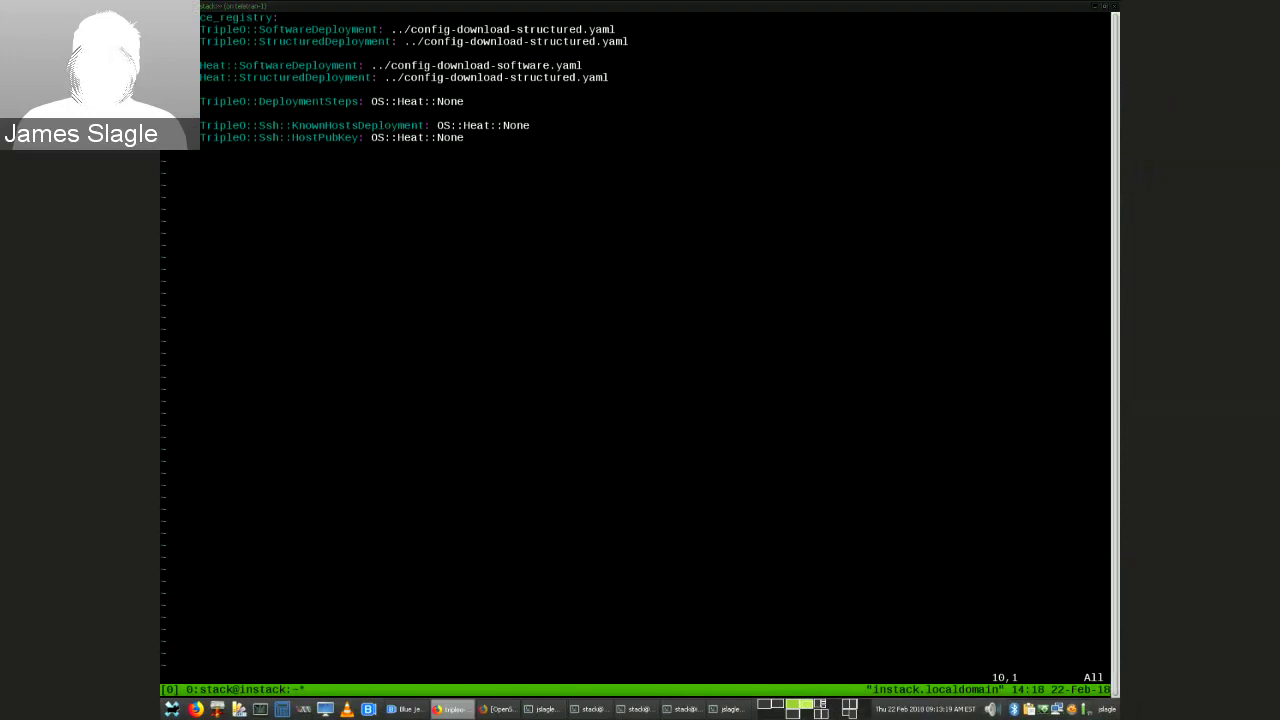
left_click(586, 282)
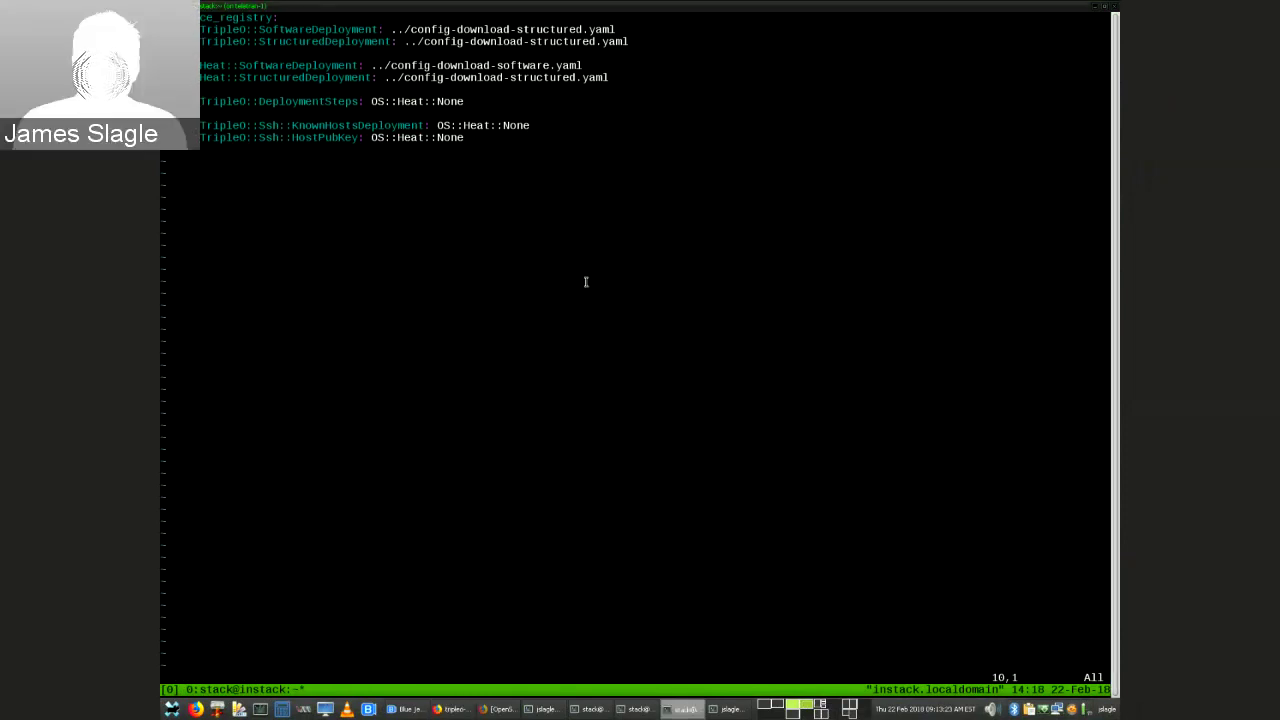
type(":")
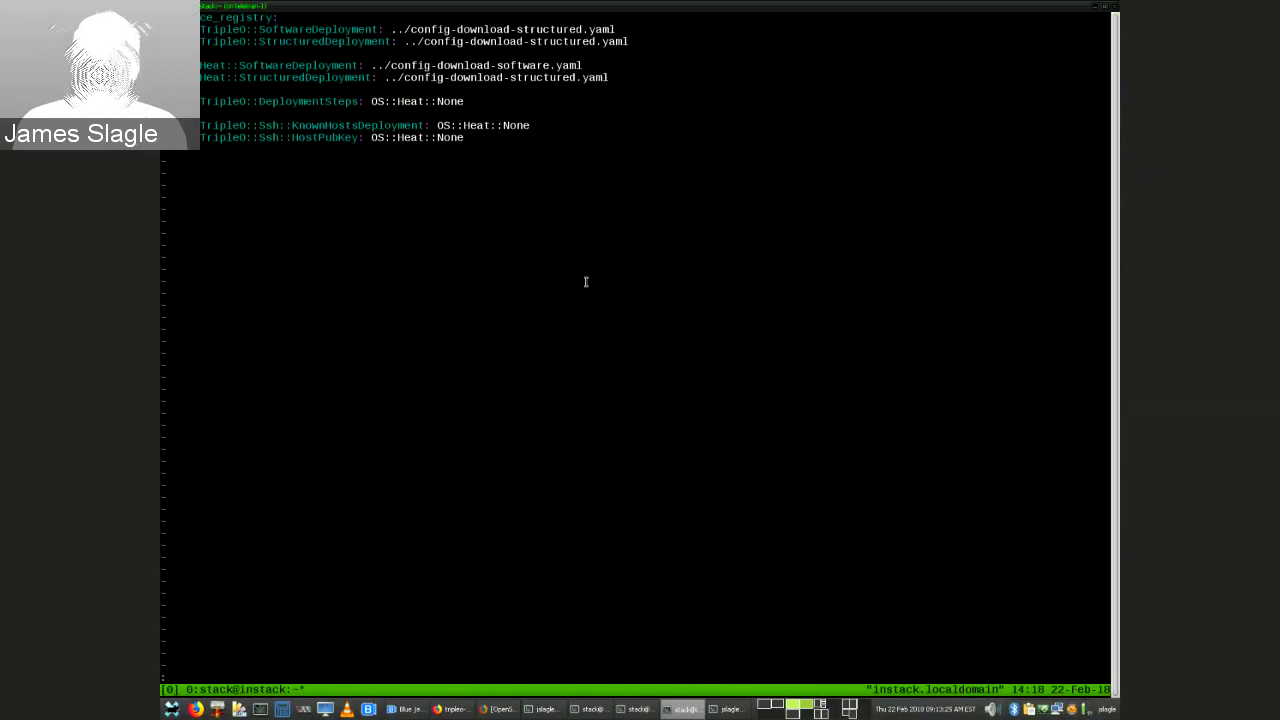
type("q")
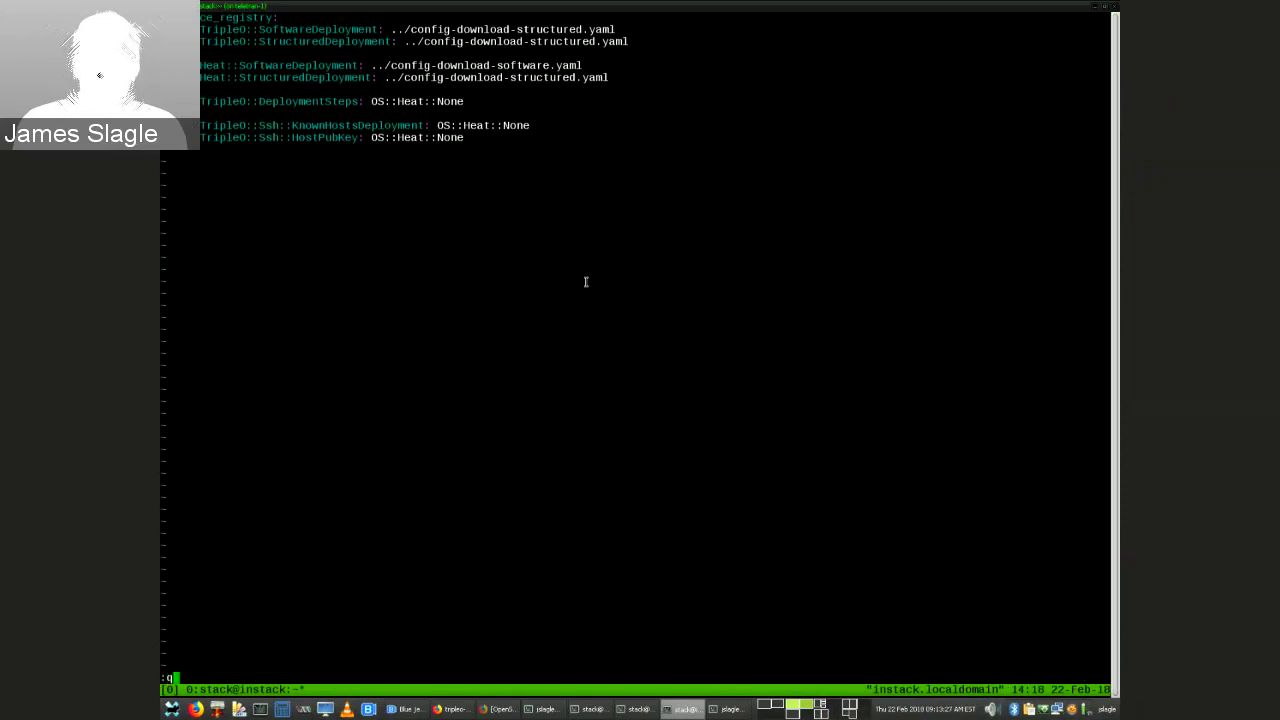
key("Return")
key("Return")
key("Return")
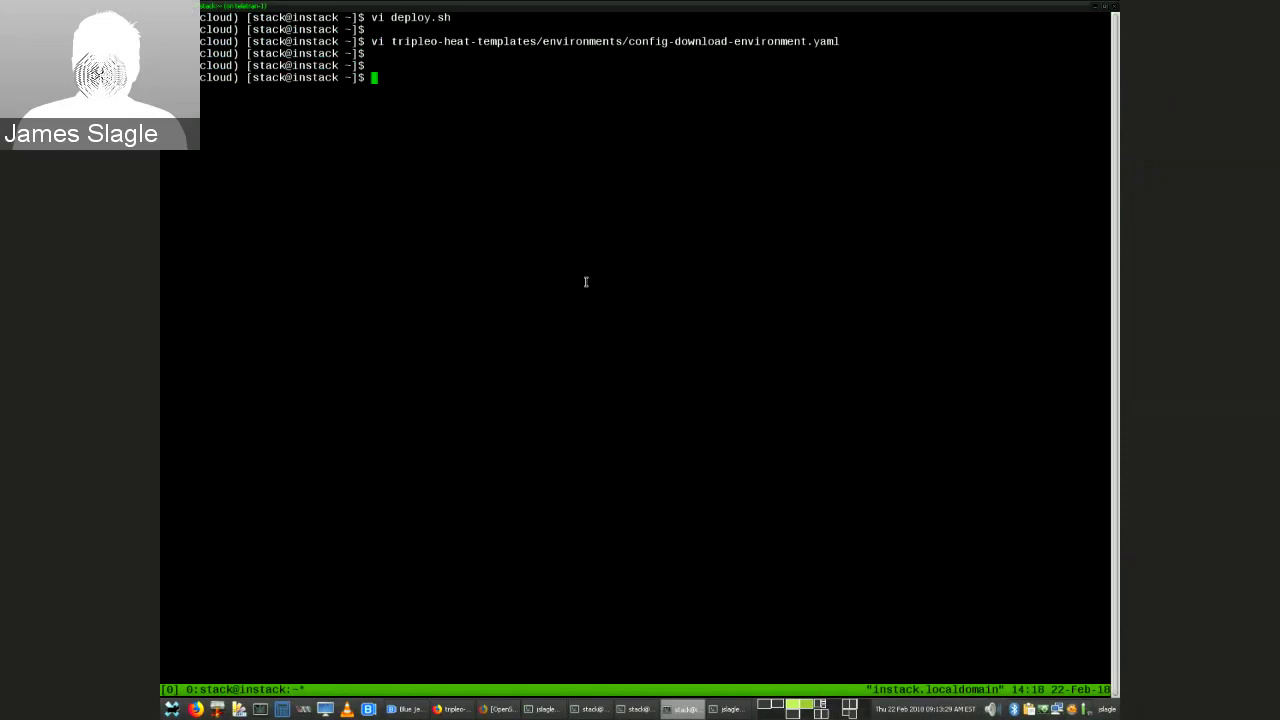
left_click(405, 709)
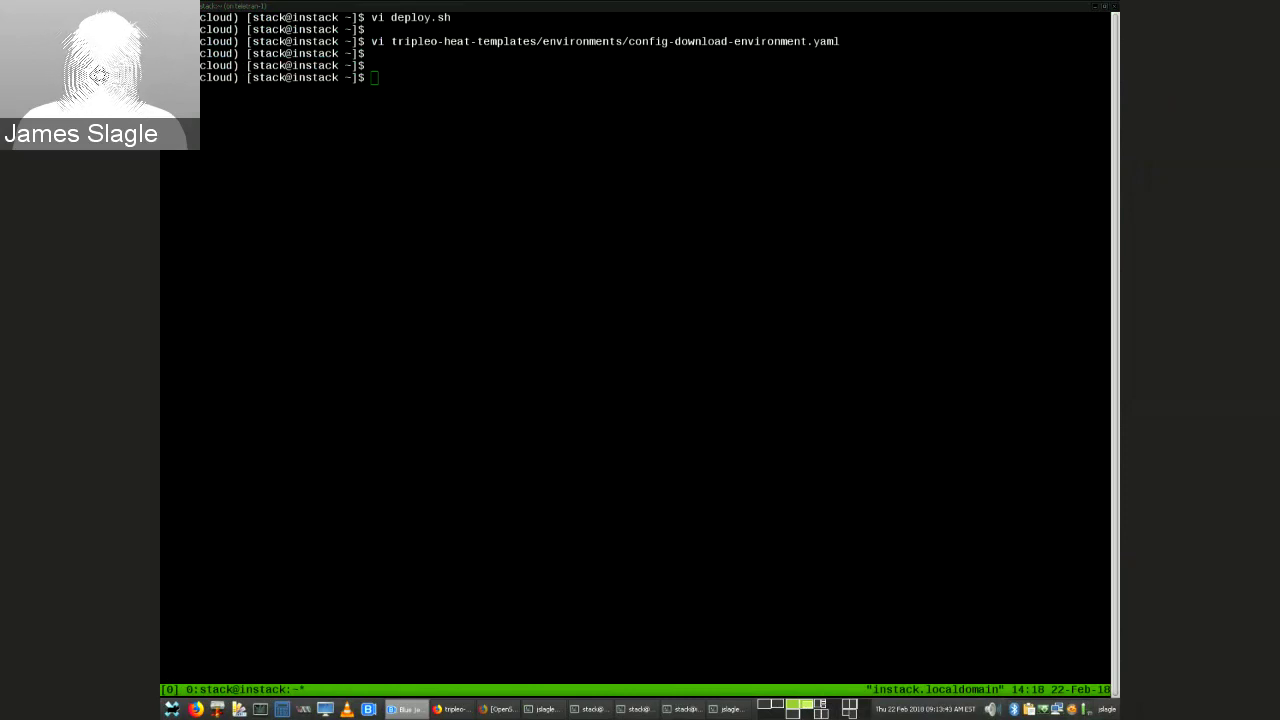
key("alt+Tab")
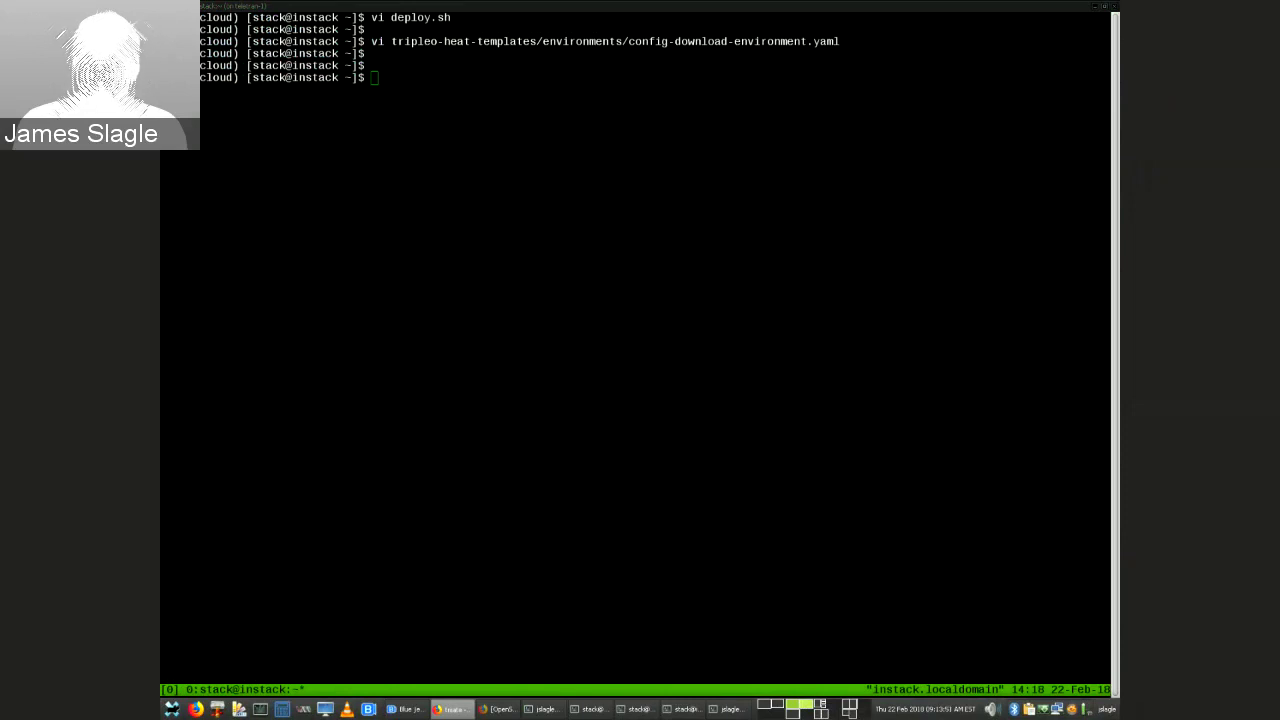
left_click(406, 709)
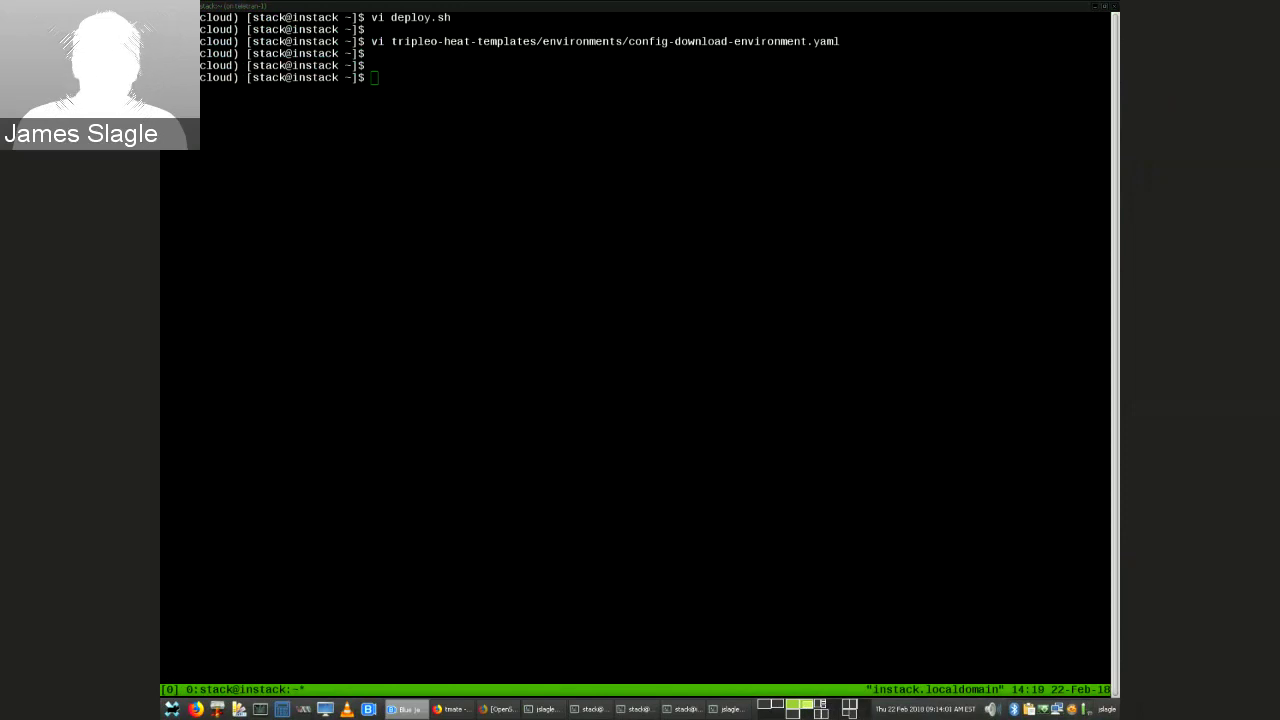
left_click(540, 391)
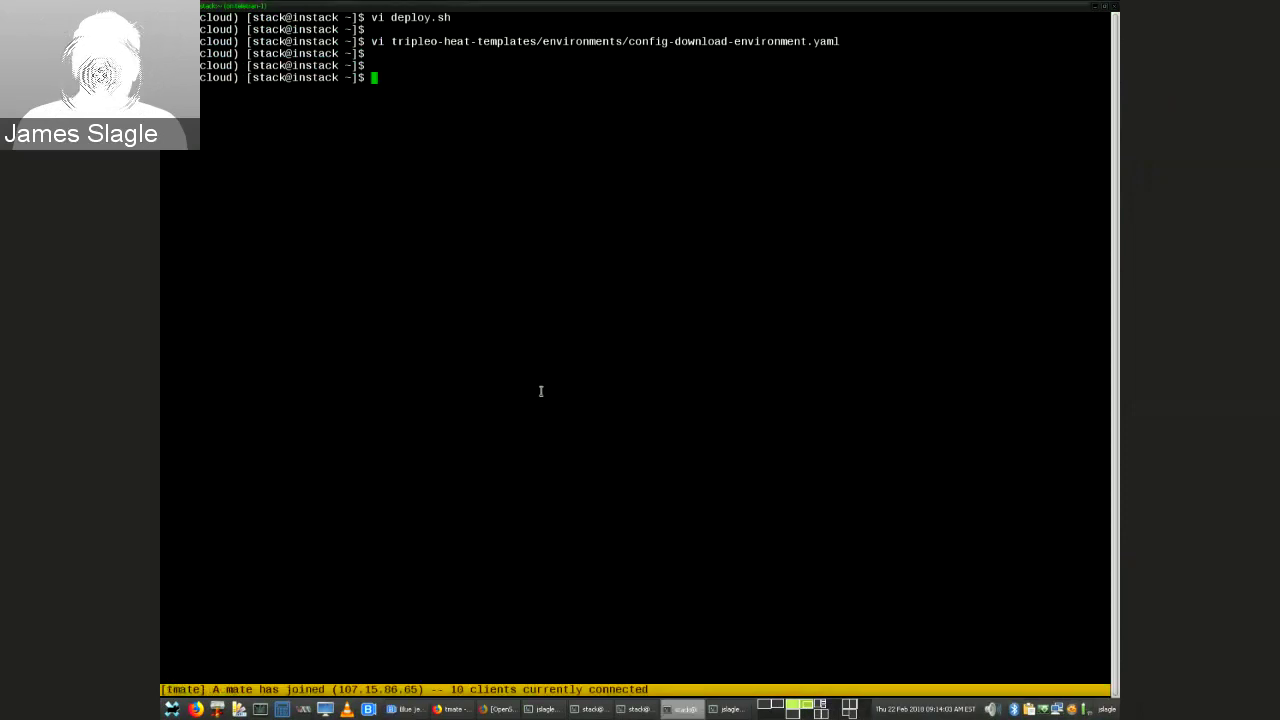
Reopen tripleo-heat-templates/environments/config-download-environment.yaml in vi, choosing to edit anyway despite the swap file.
key("Return")
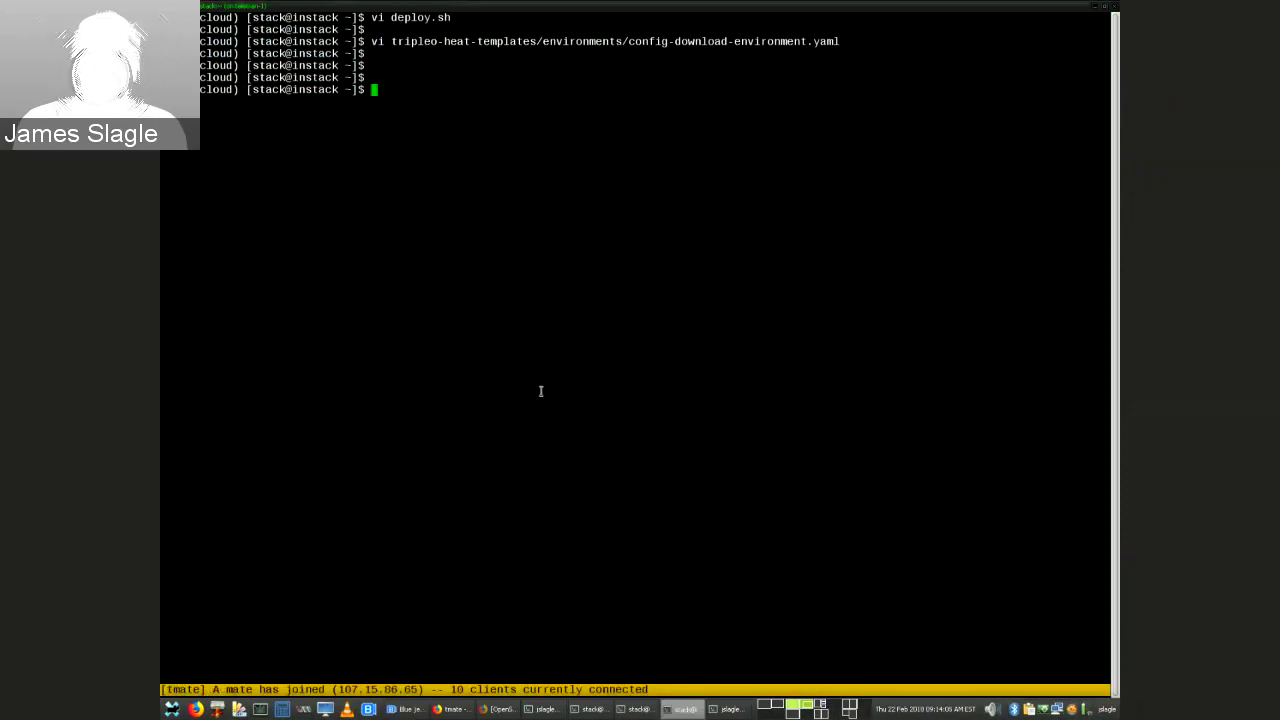
type("vi")
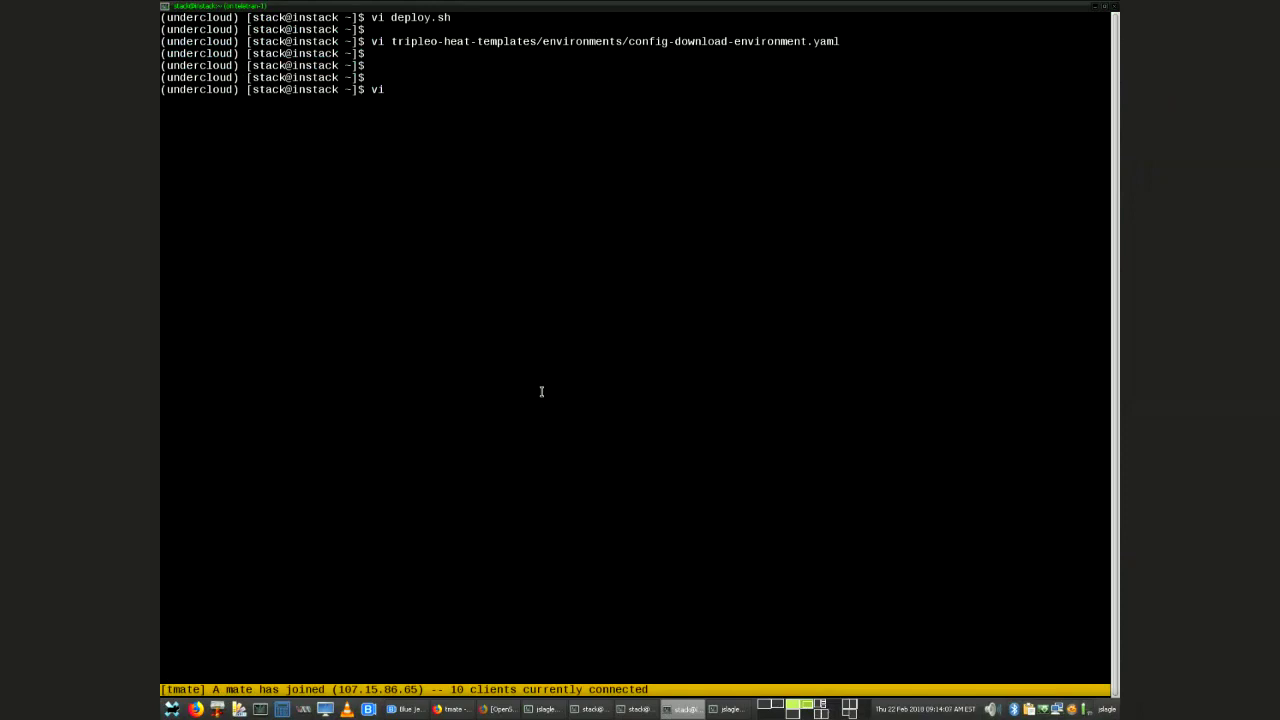
type(" tripleo-h")
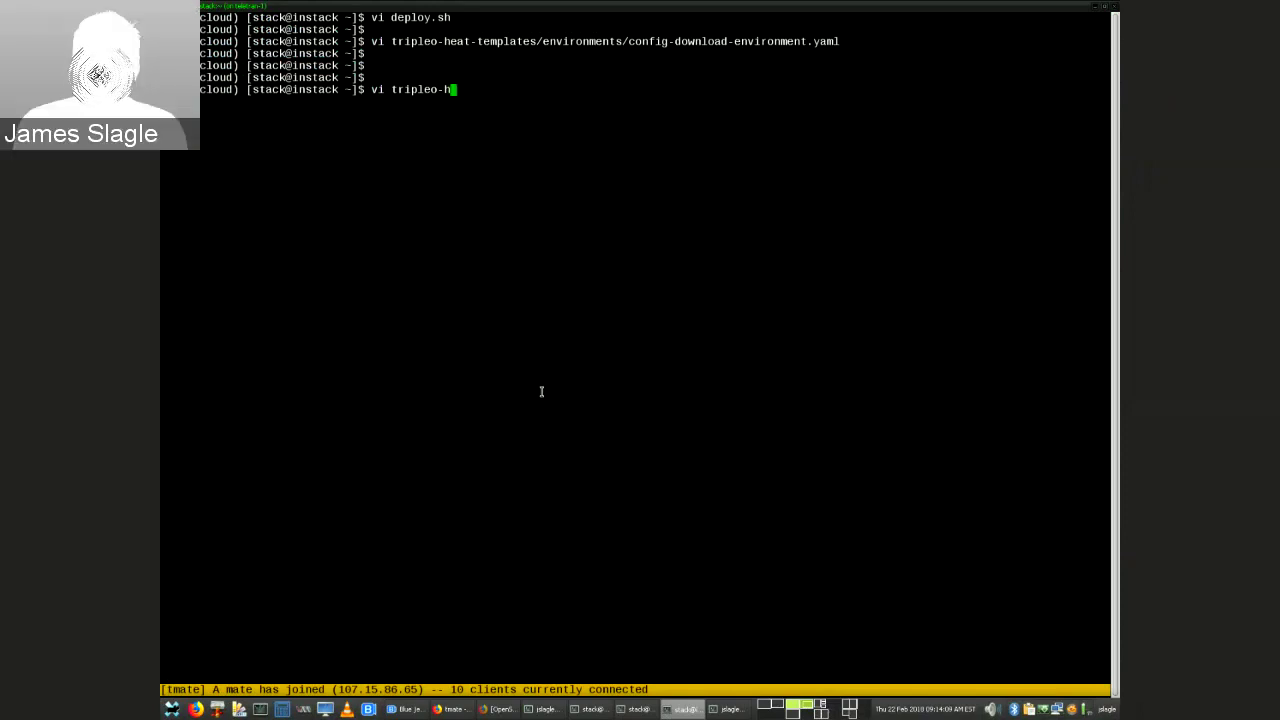
key("Tab")
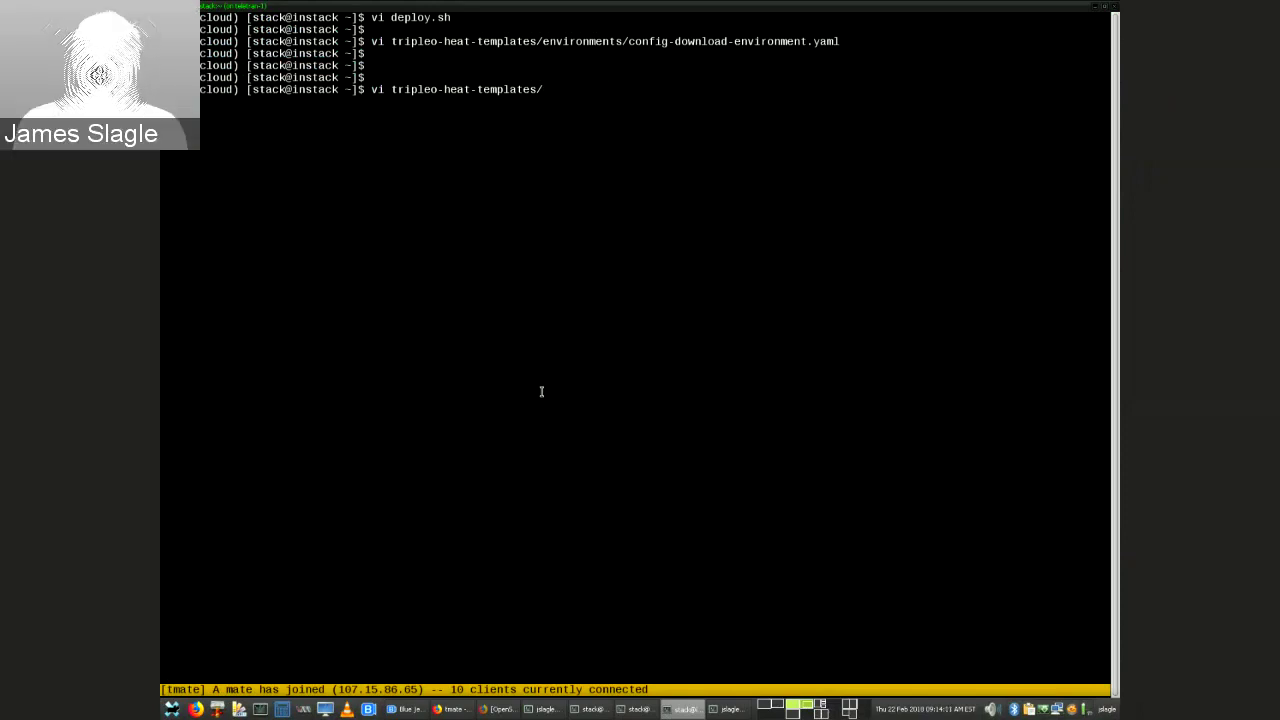
key("Up")
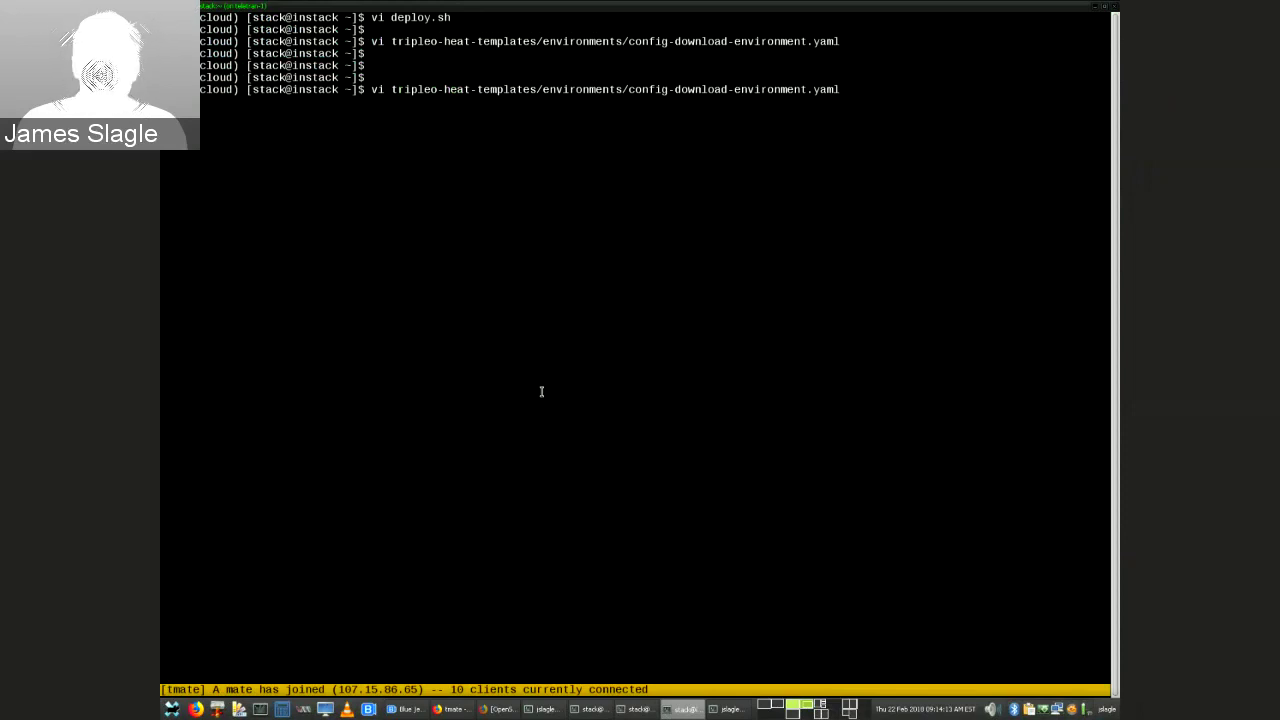
key("Return")
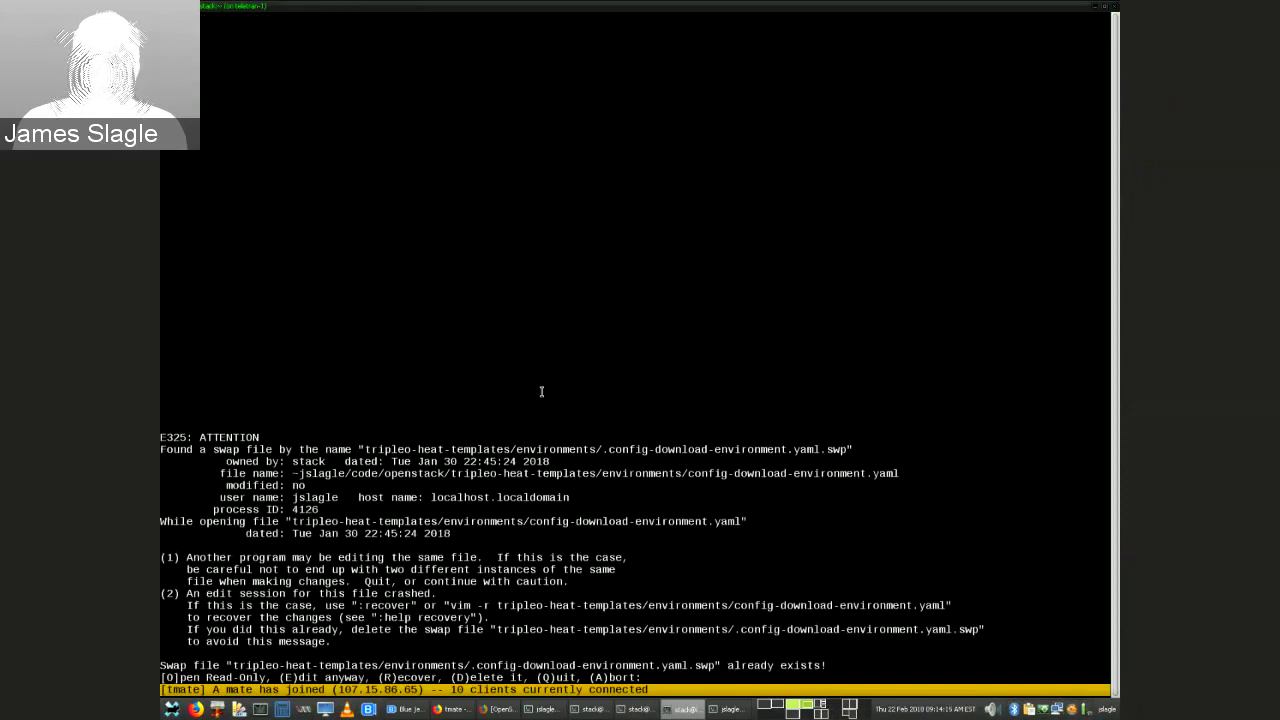
key("e")
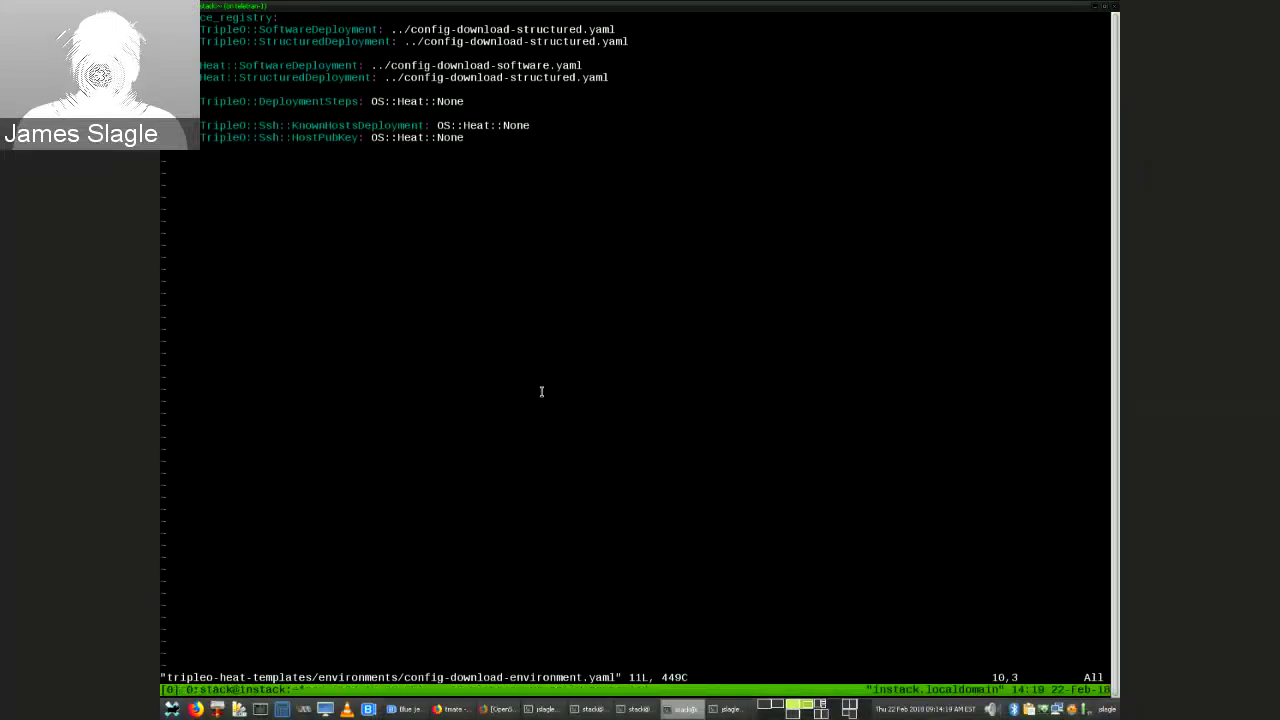
Go back up to the TripleO::SoftwareDeployment mapping, then quit the environment file without changes.
key("k")
key("k")
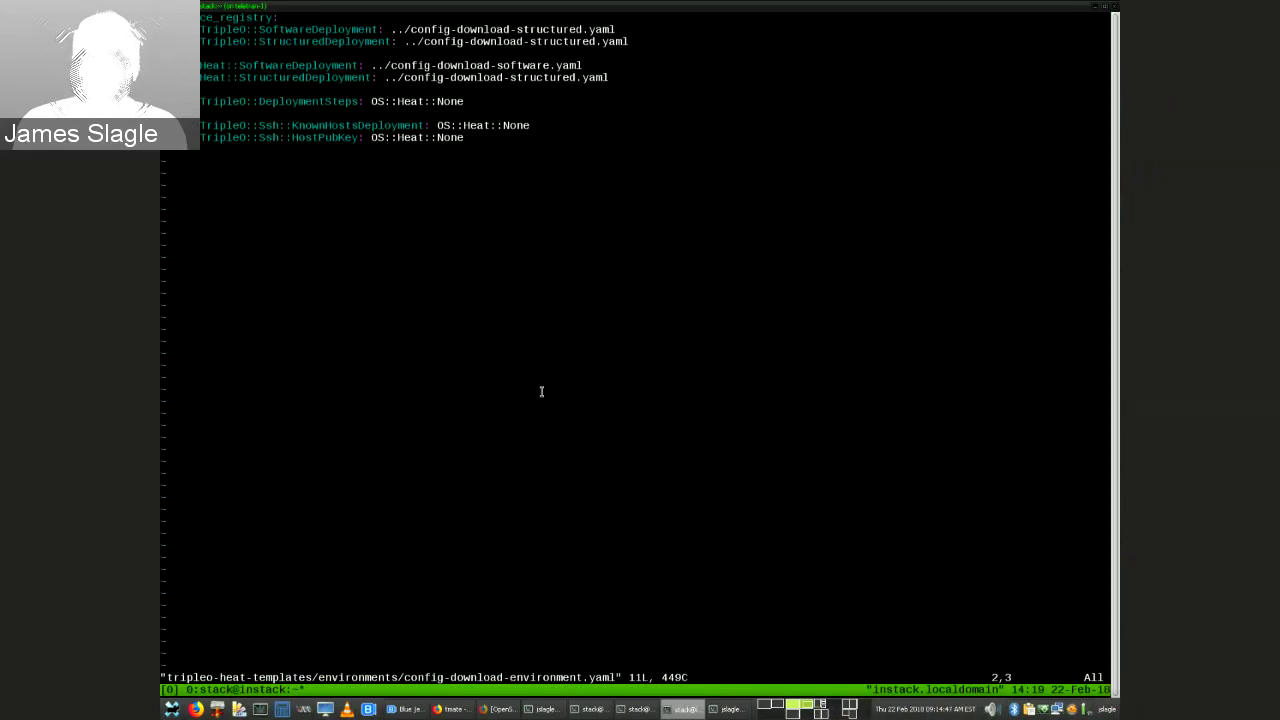
key("shift+colon")
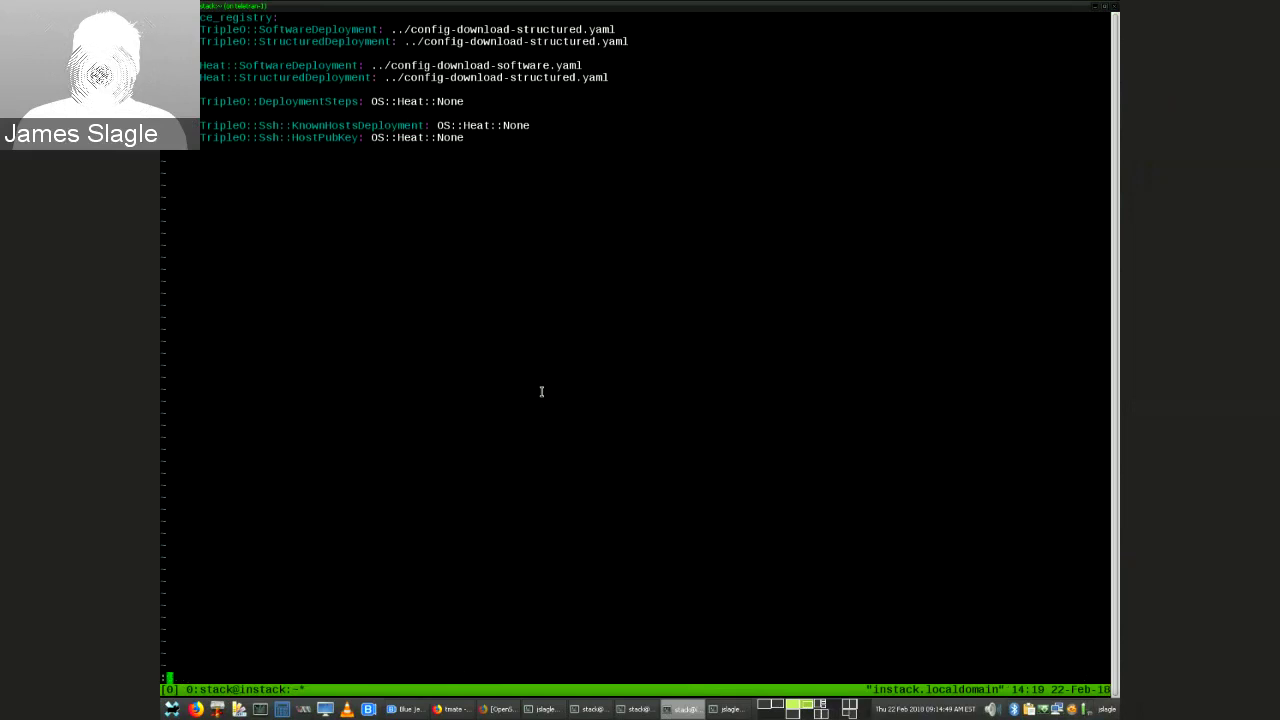
type("q")
key("Return")
key("Return")
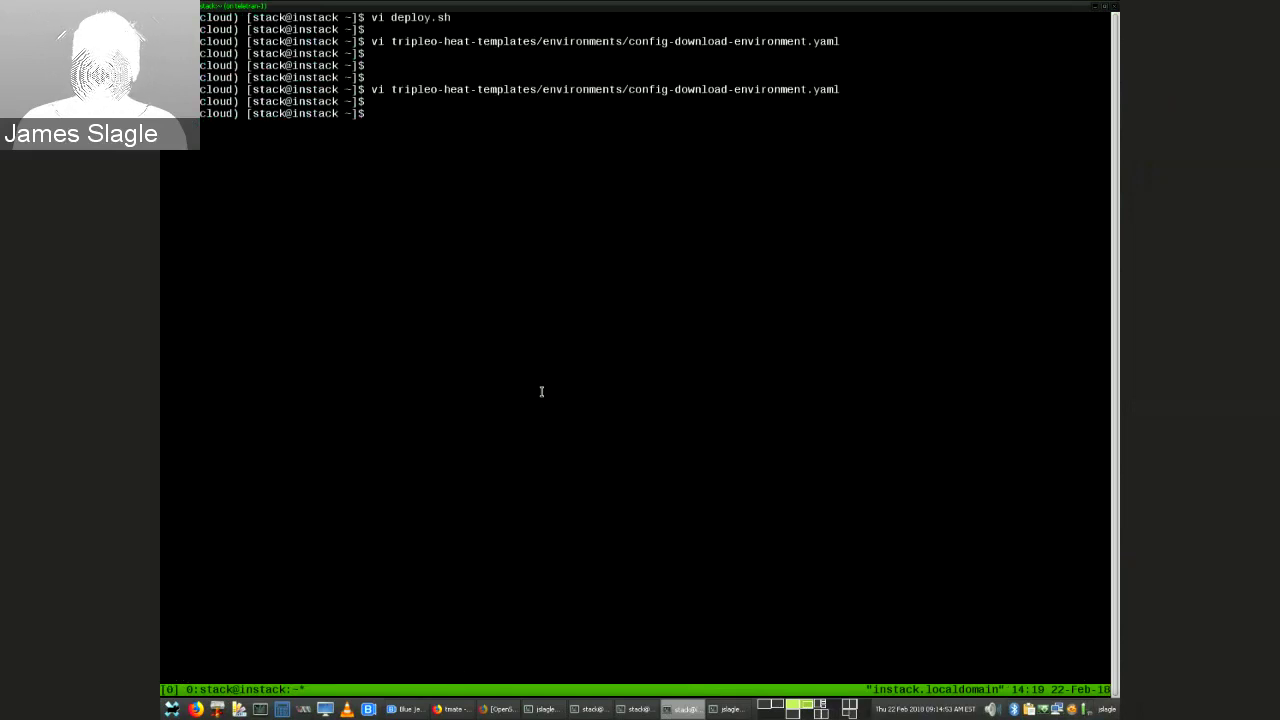
Open tripleo-heat-templates/config-download-structured.yaml in vi.
type("vi t")
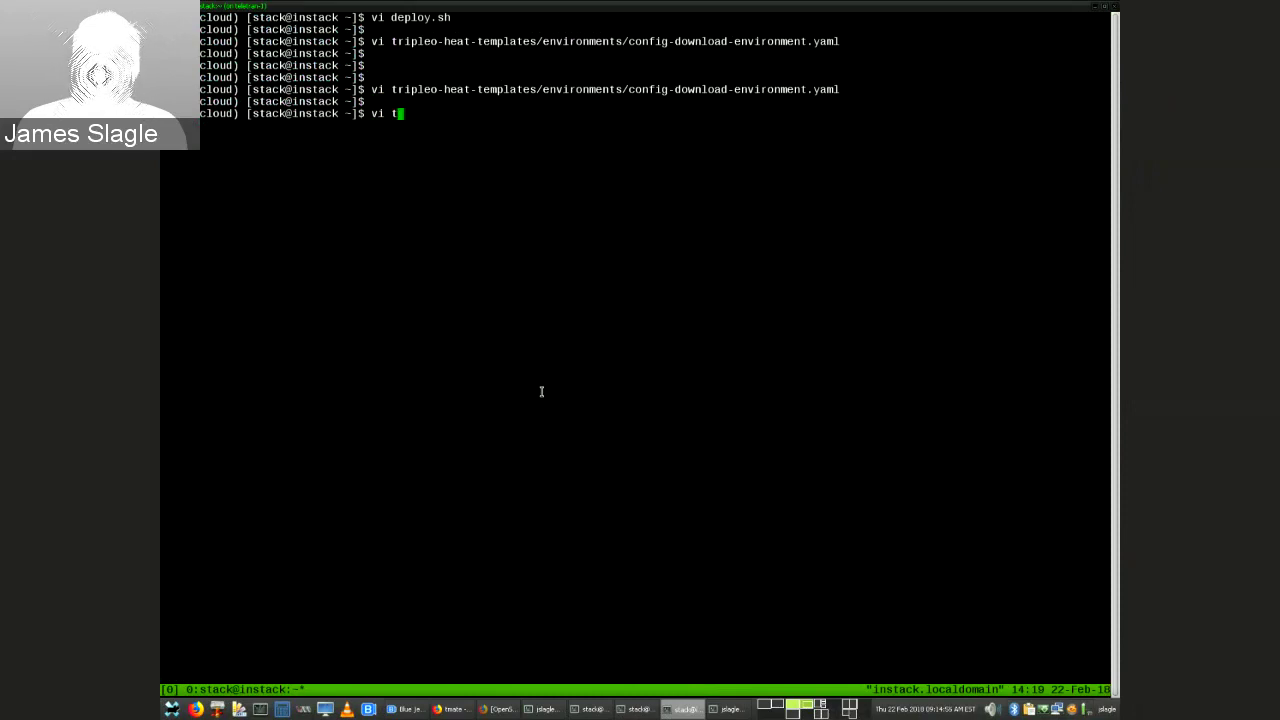
key("Tab")
type("-h")
key("Tab")
type("co")
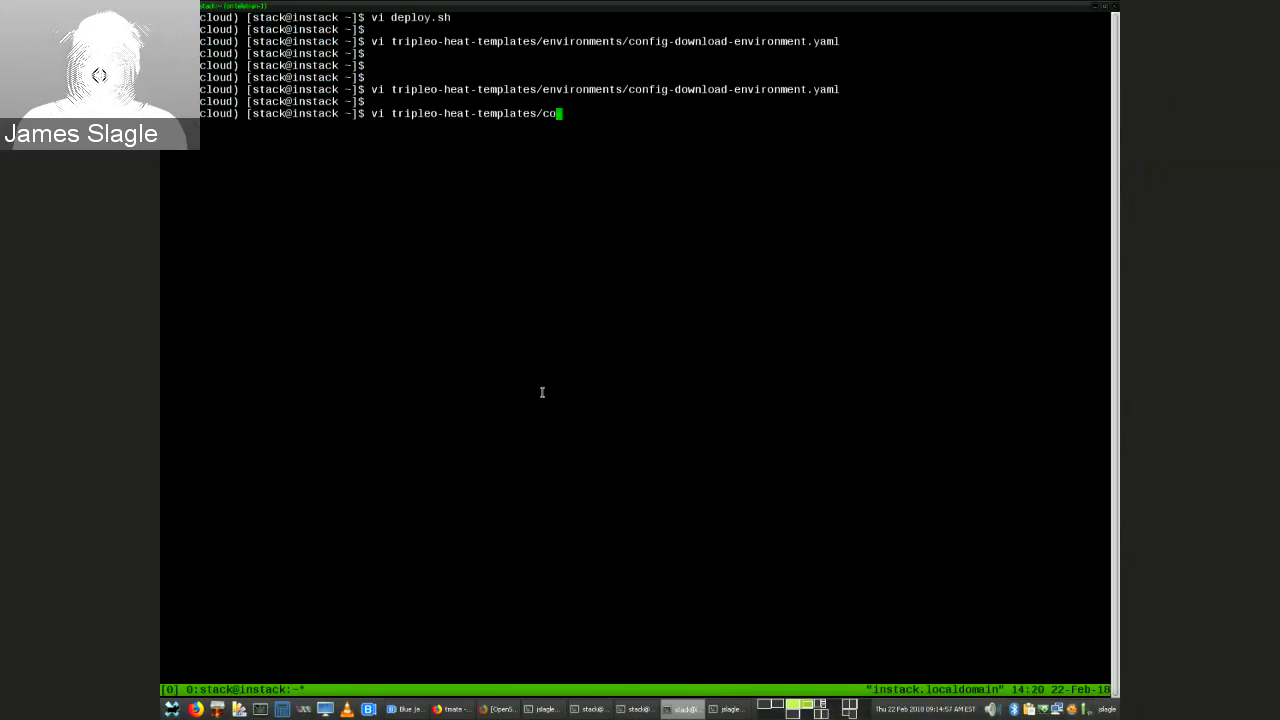
key("Tab")
type("s")
key("Tab")
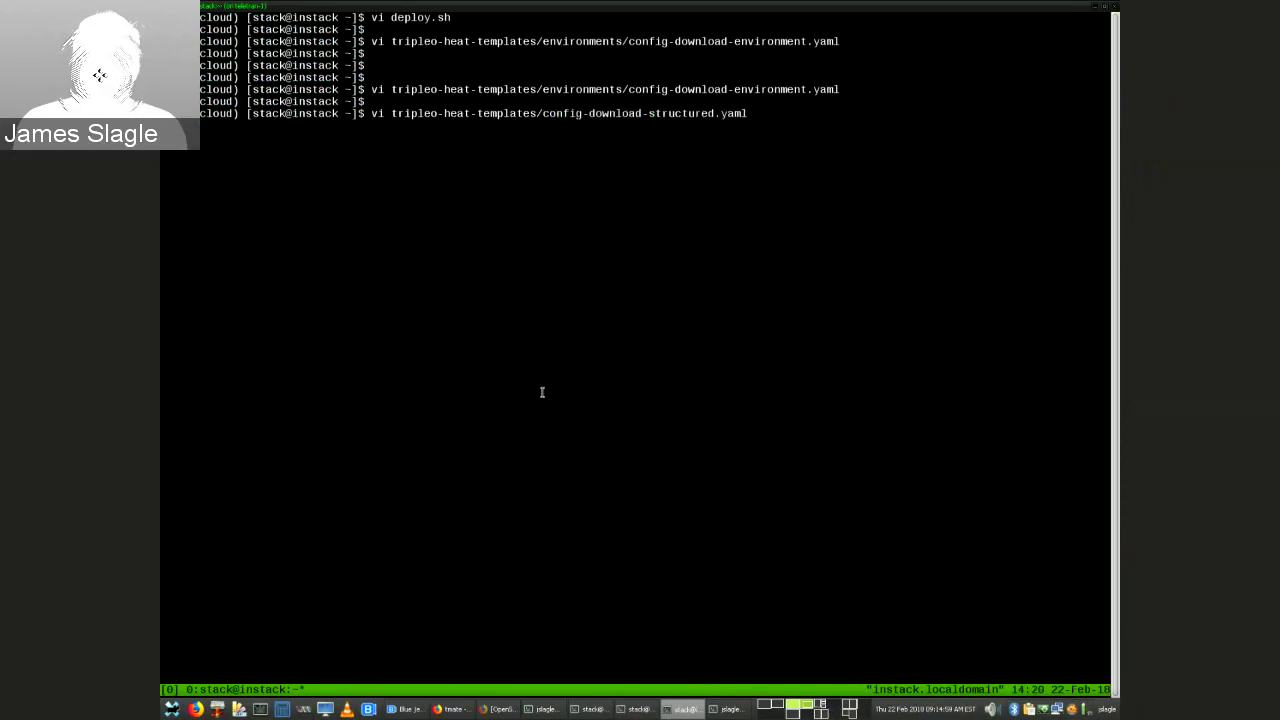
key("Return")
key("e")
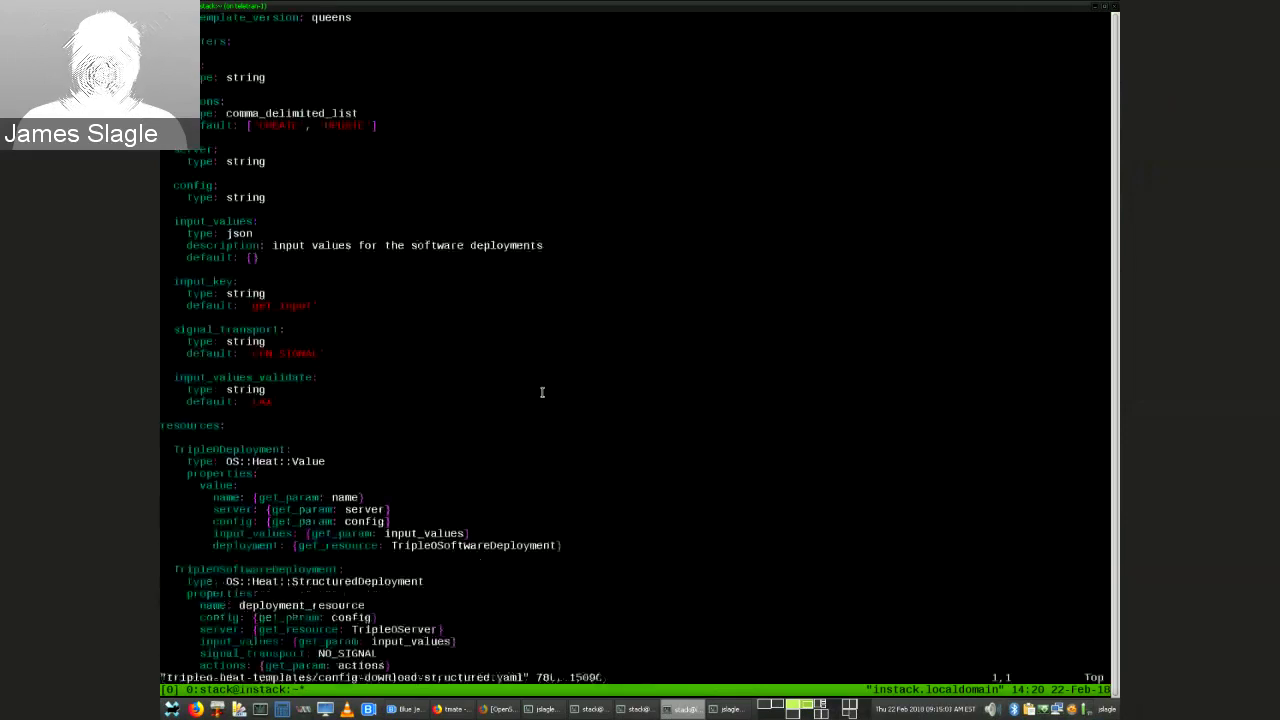
Examine the template's parameter definitions around input_values and input_key.
key("1")
key("9")
key("shift+g")
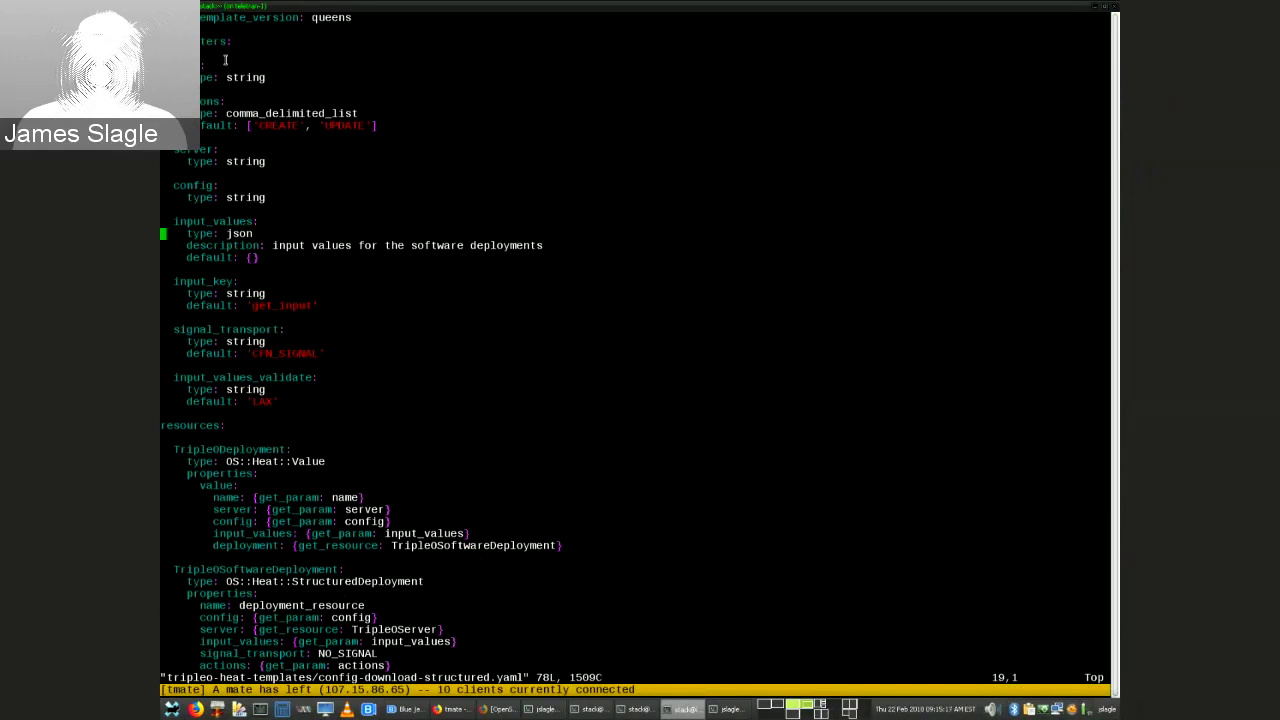
key("j")
key("j")
key("j")
key("j")
key("j")
key("j")
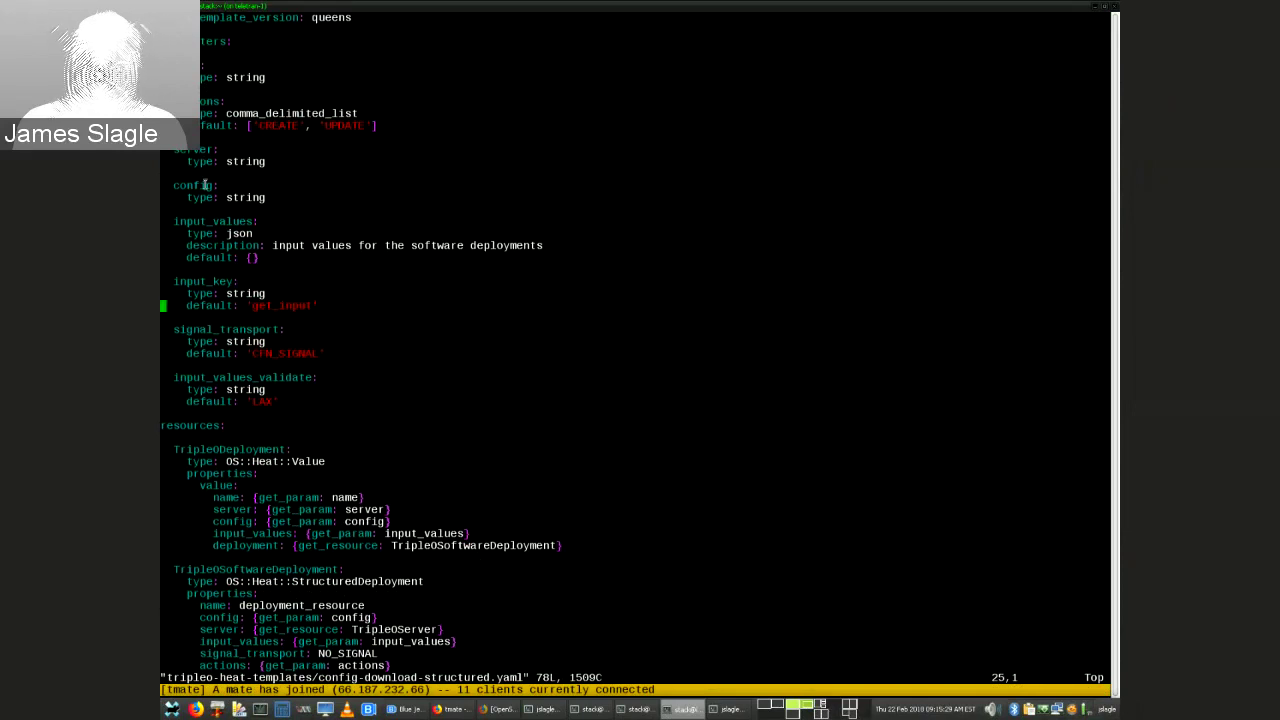
key("k")
key("k")
key("k")
key("k")
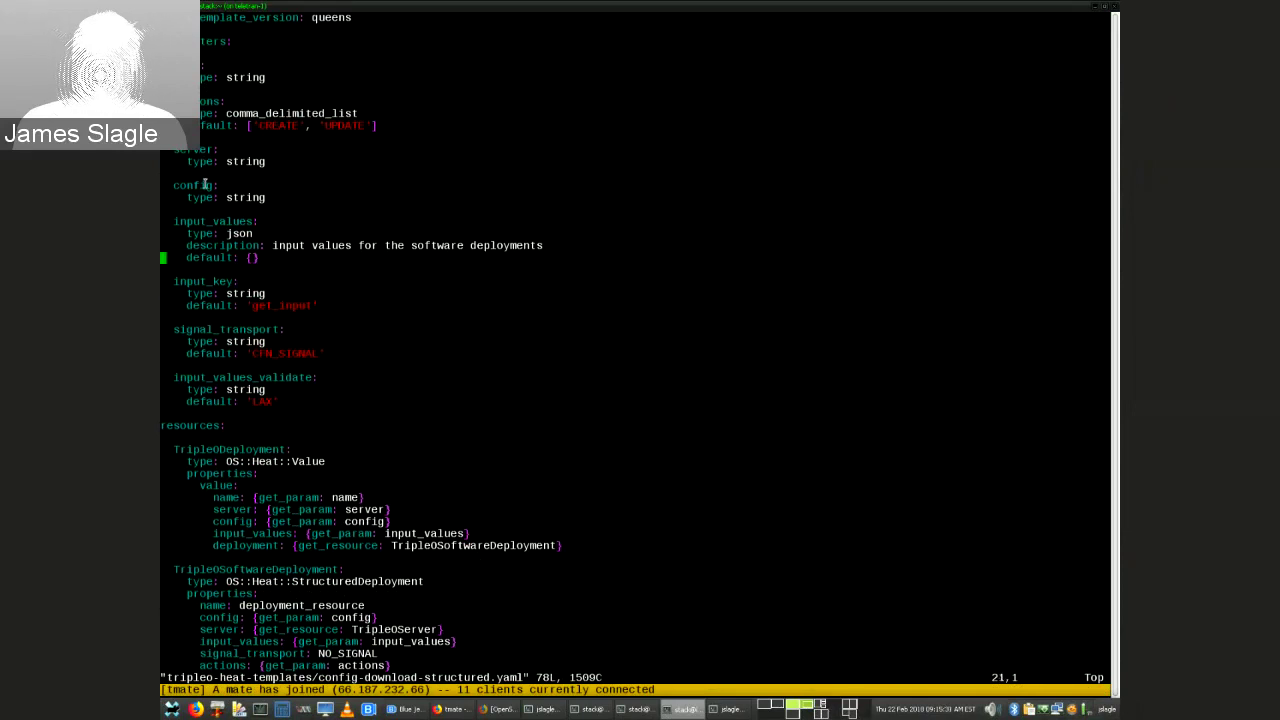
Skim the template through its resources down to the outputs, ending back at the start of the resources section.
key("j")
key("j")
key("j")
key("j")
key("j")
key("j")
key("j")
key("j")
key("j")
key("j")
key("j")
key("j")
key("j")
key("j")
key("j")
key("j")
key("j")
key("j")
key("j")
key("j")
key("j")
key("j")
key("j")
key("j")
key("j")
key("j")
key("j")
key("j")
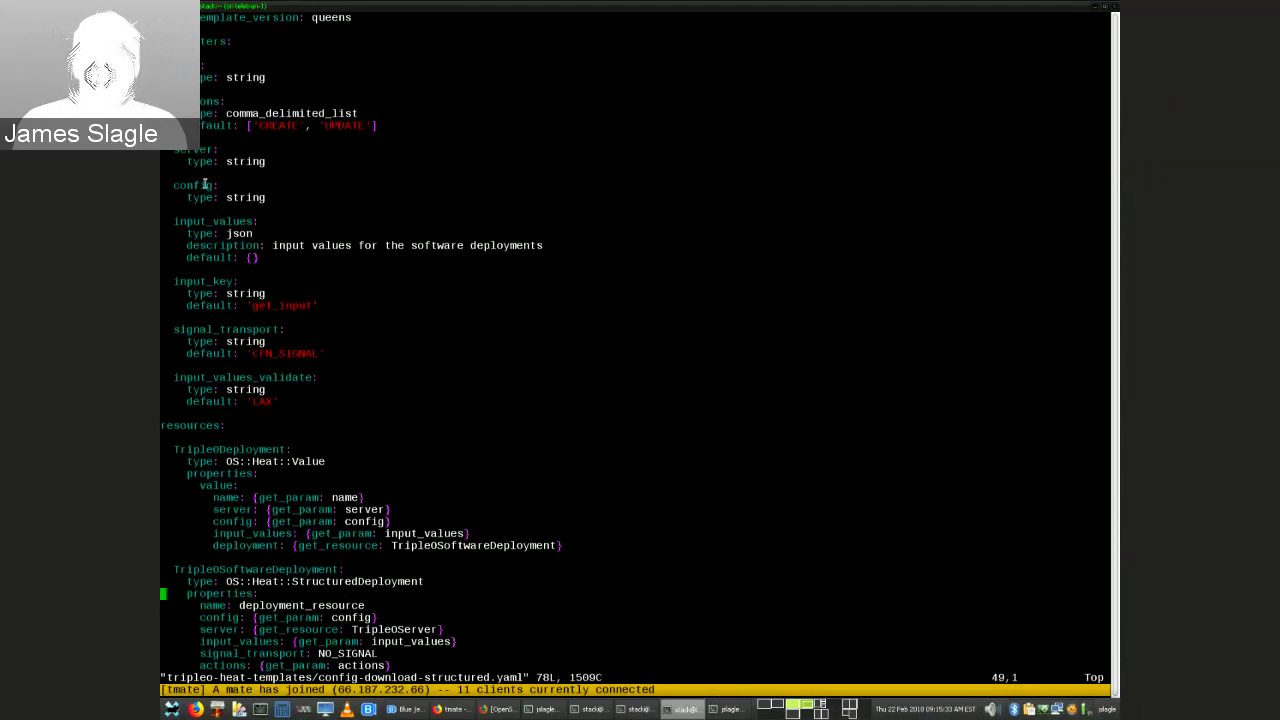
key("k")
key("k")
key("k")
key("k")
key("k")
key("k")
key("k")
key("k")
key("k")
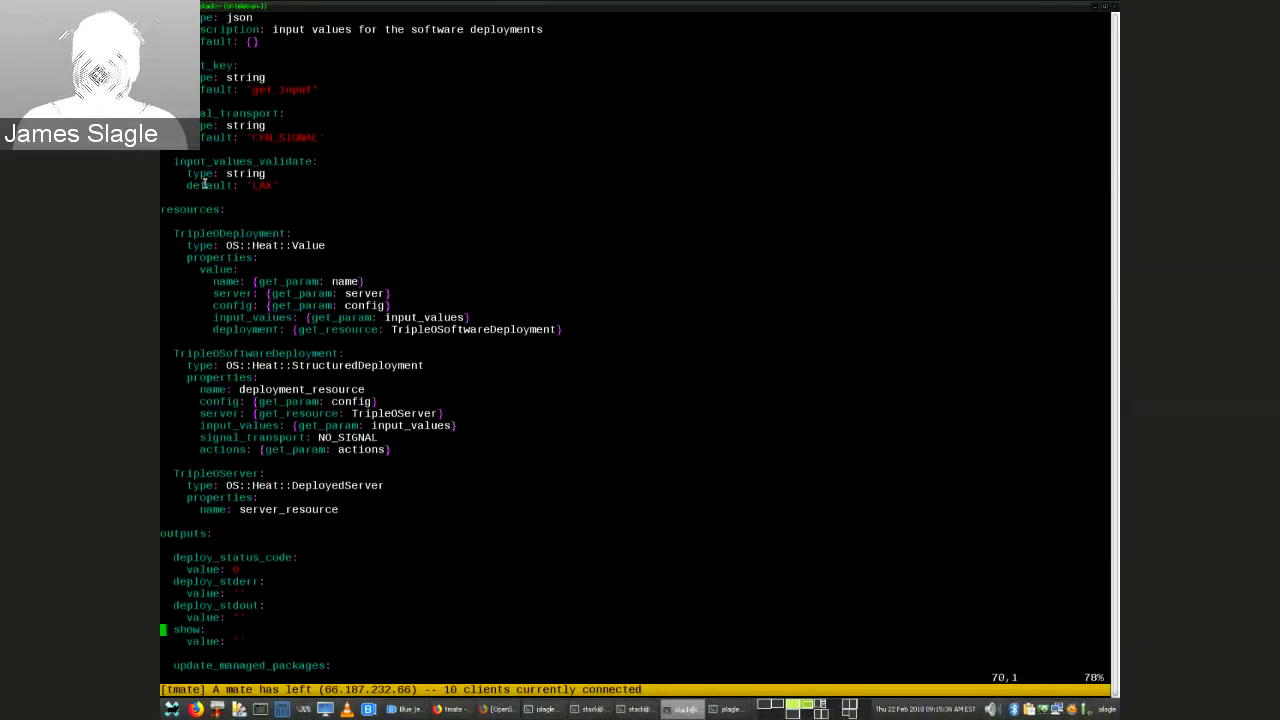
key("k")
key("k")
key("k")
key("k")
key("k")
key("k")
key("k")
key("k")
key("k")
key("k")
key("k")
key("k")
key("k")
key("k")
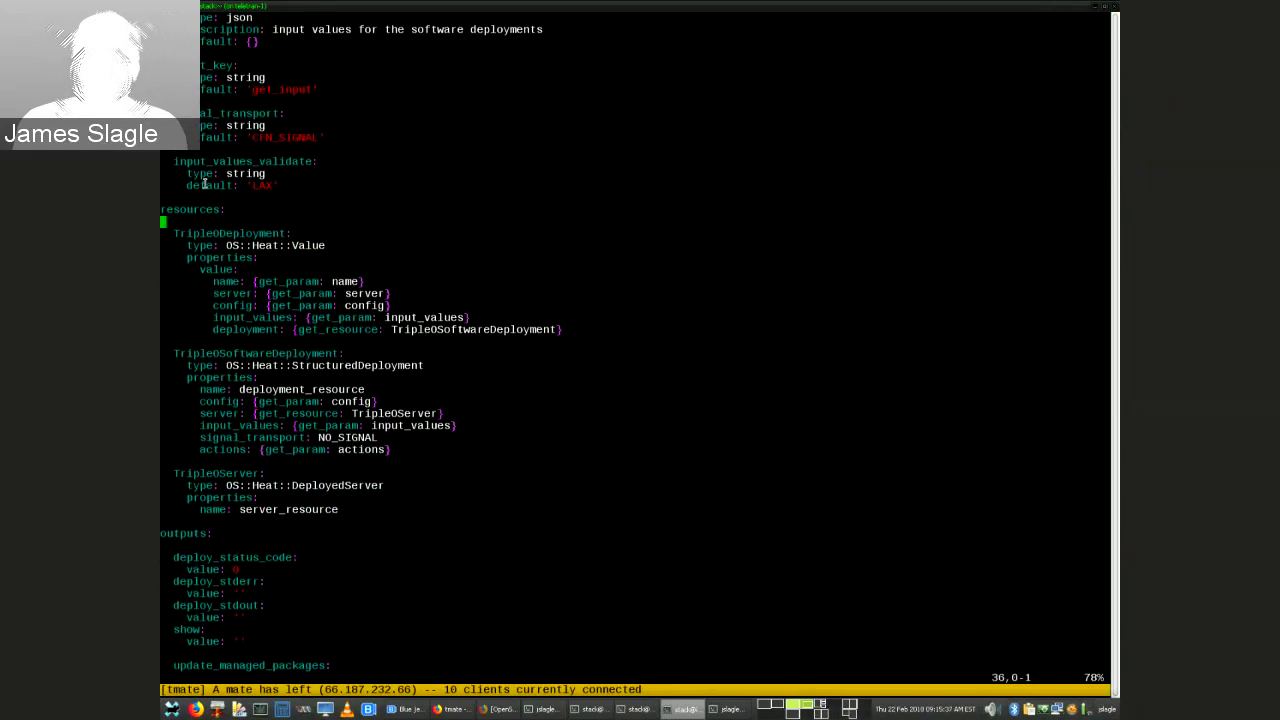
Highlight the OS::Heat::Value type line of the TripleODeployment resource, then clear the highlight.
key("j")
key("j")
key("shift+v")
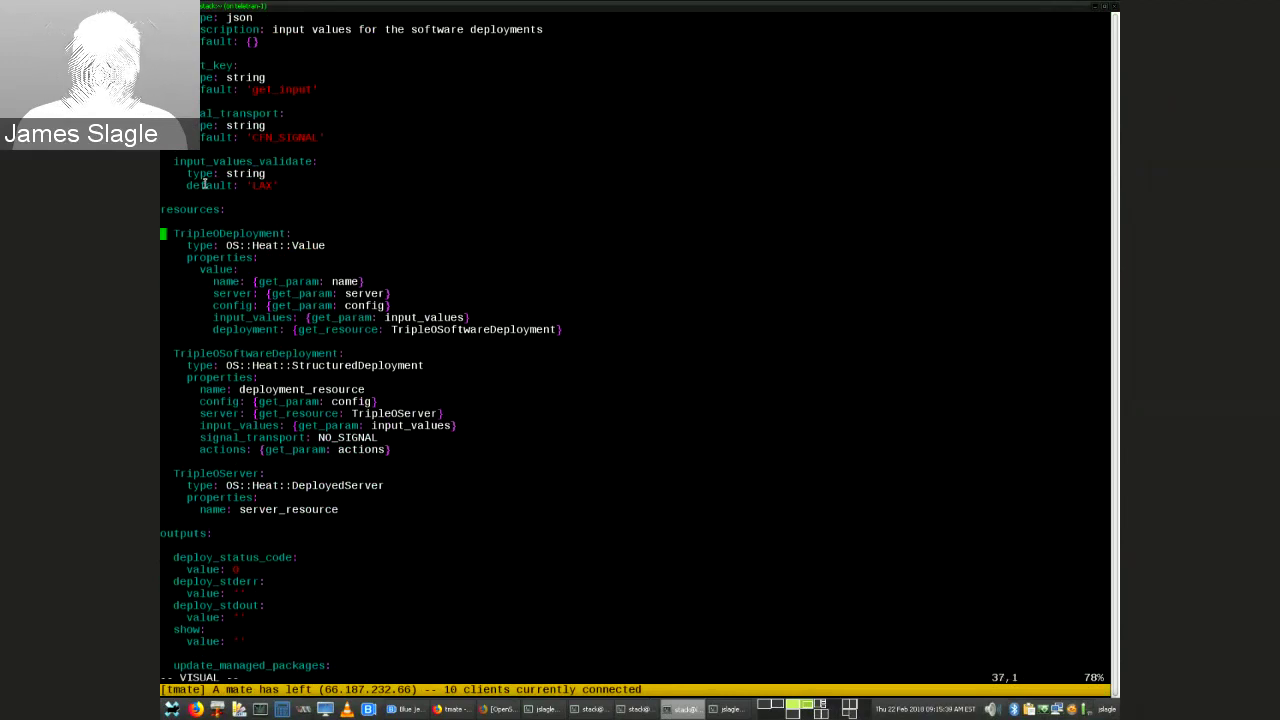
key("j")
key("Escape")
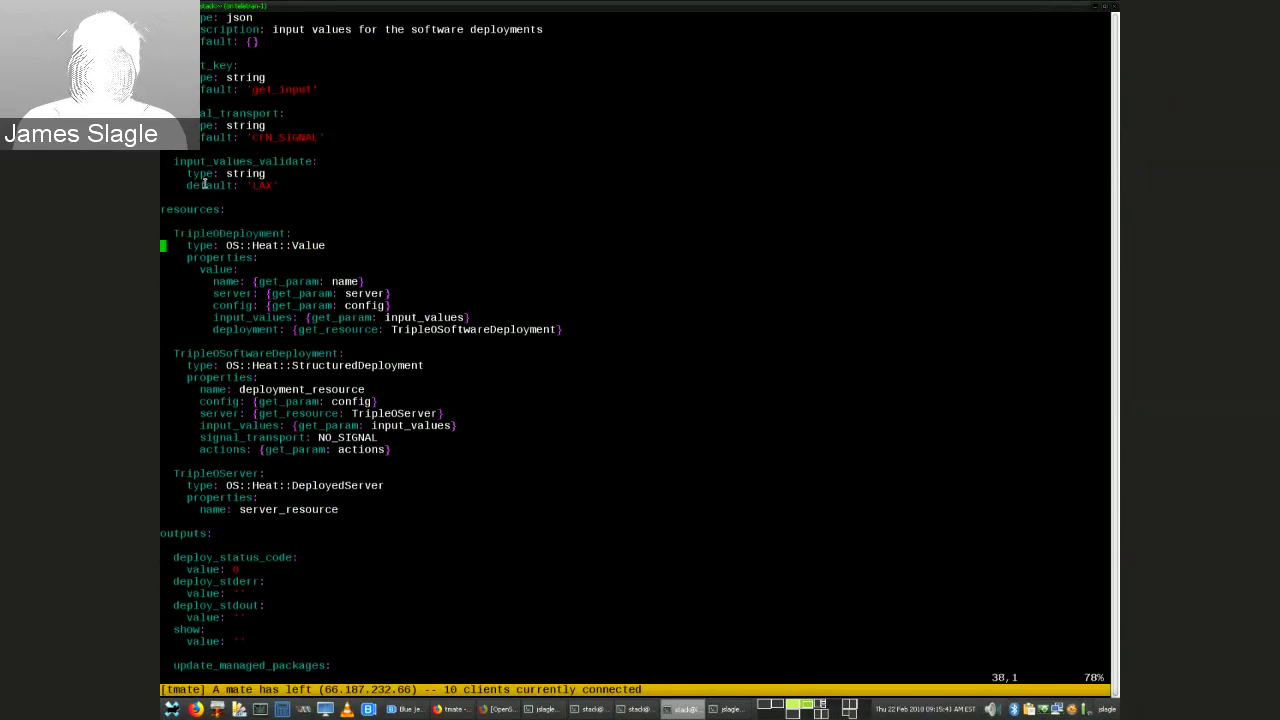
key("shift+v")
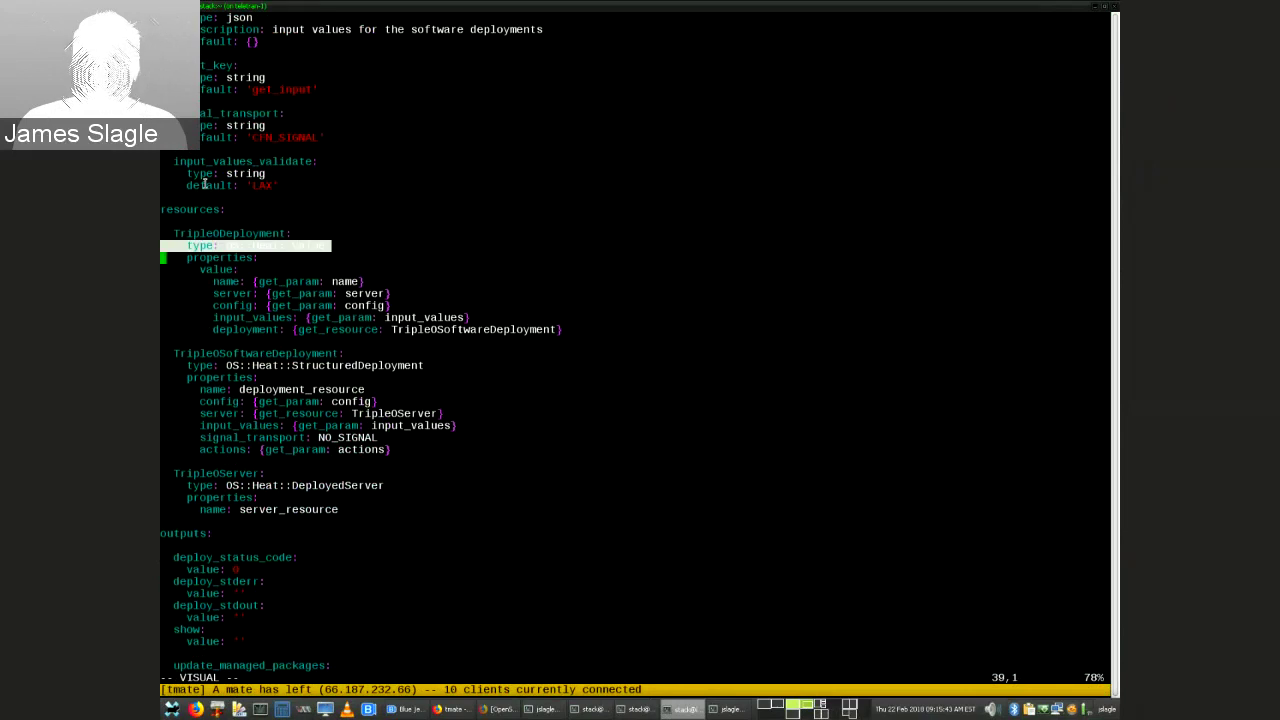
key("Escape")
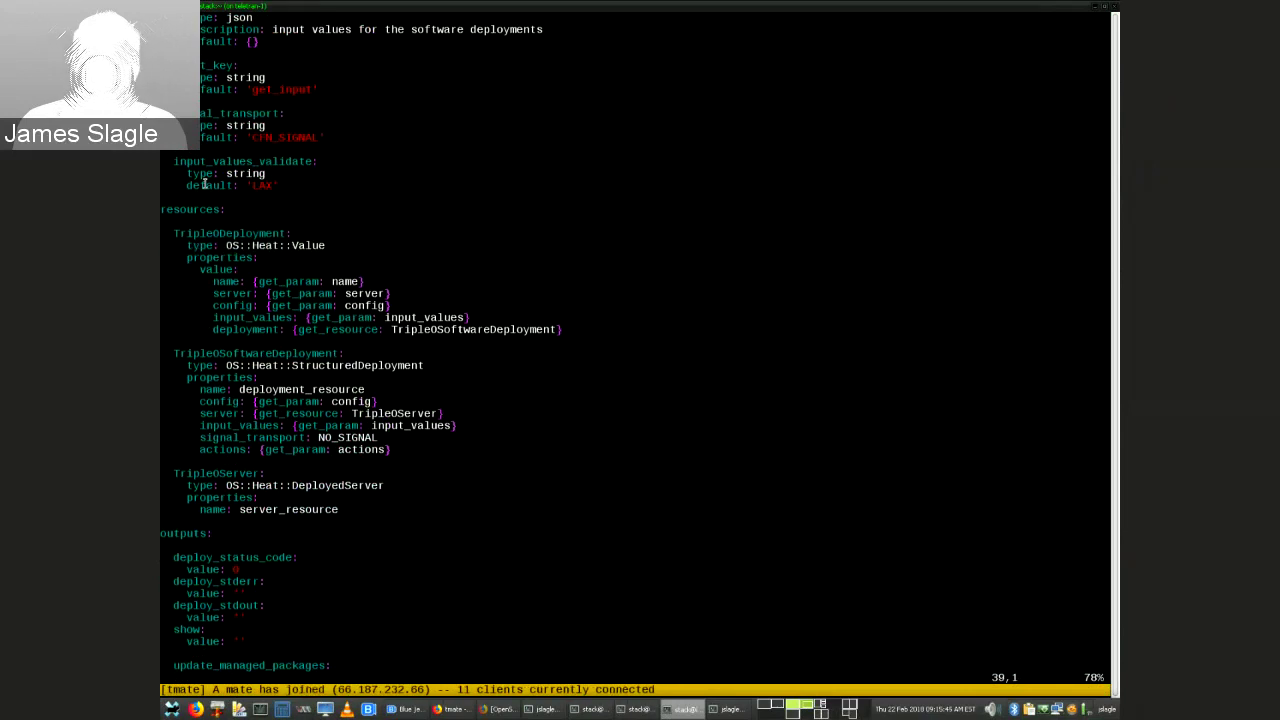
Highlight the name, server, config, input_values and deployment lines under the TripleODeployment value property.
key("j")
key("j")
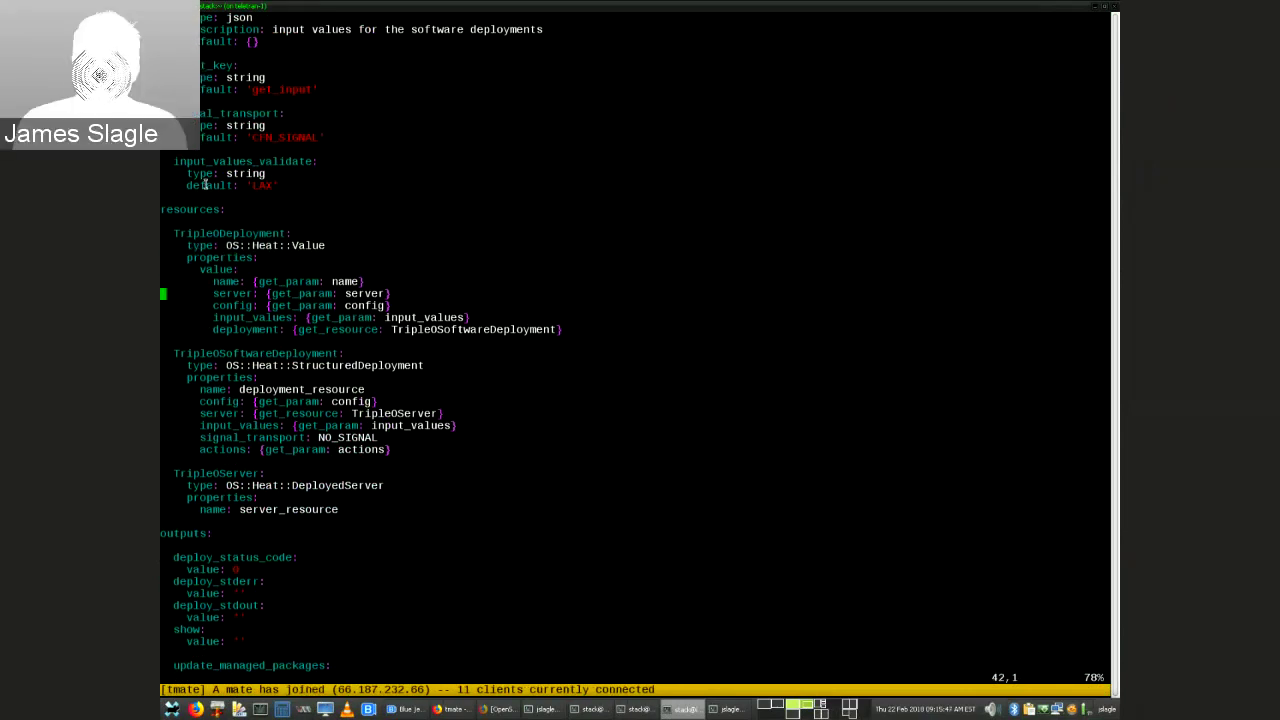
key("v")
key("j")
key("j")
key("j")
key("j")
key("j")
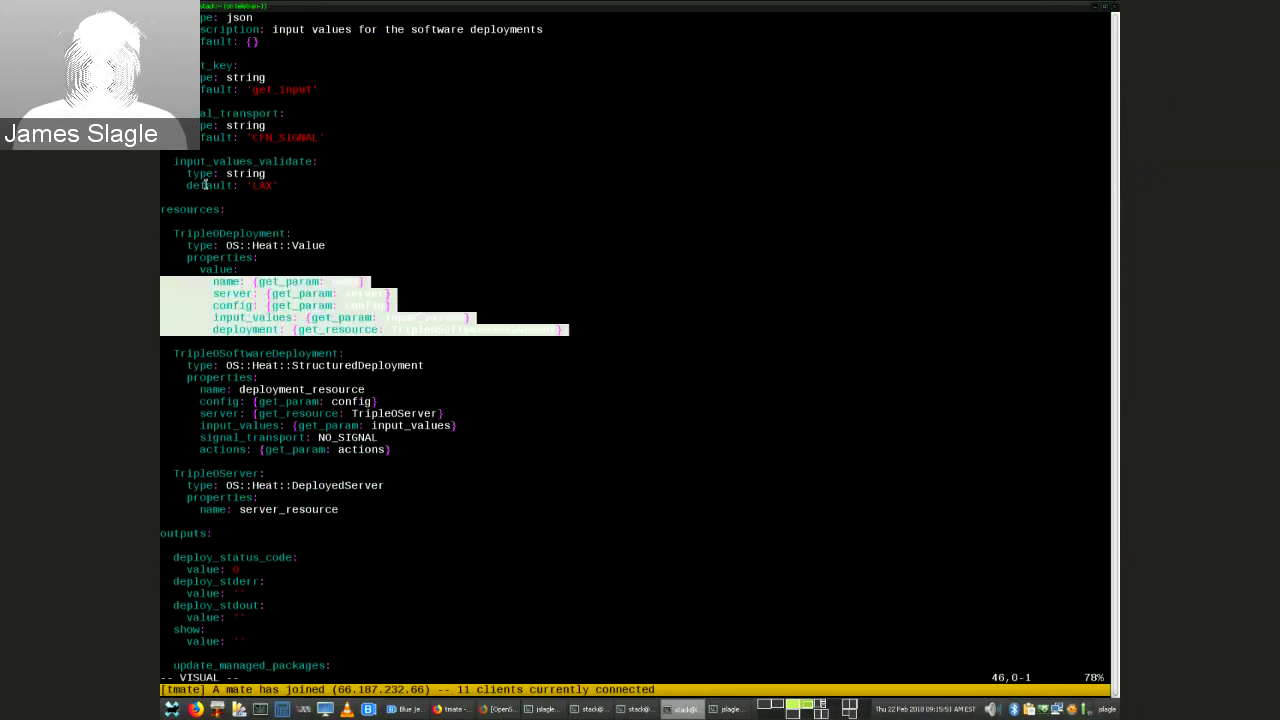
Clear the current highlight, then highlight the TripleOSoftwareDeployment resource name line and return to its type line.
key("Escape")
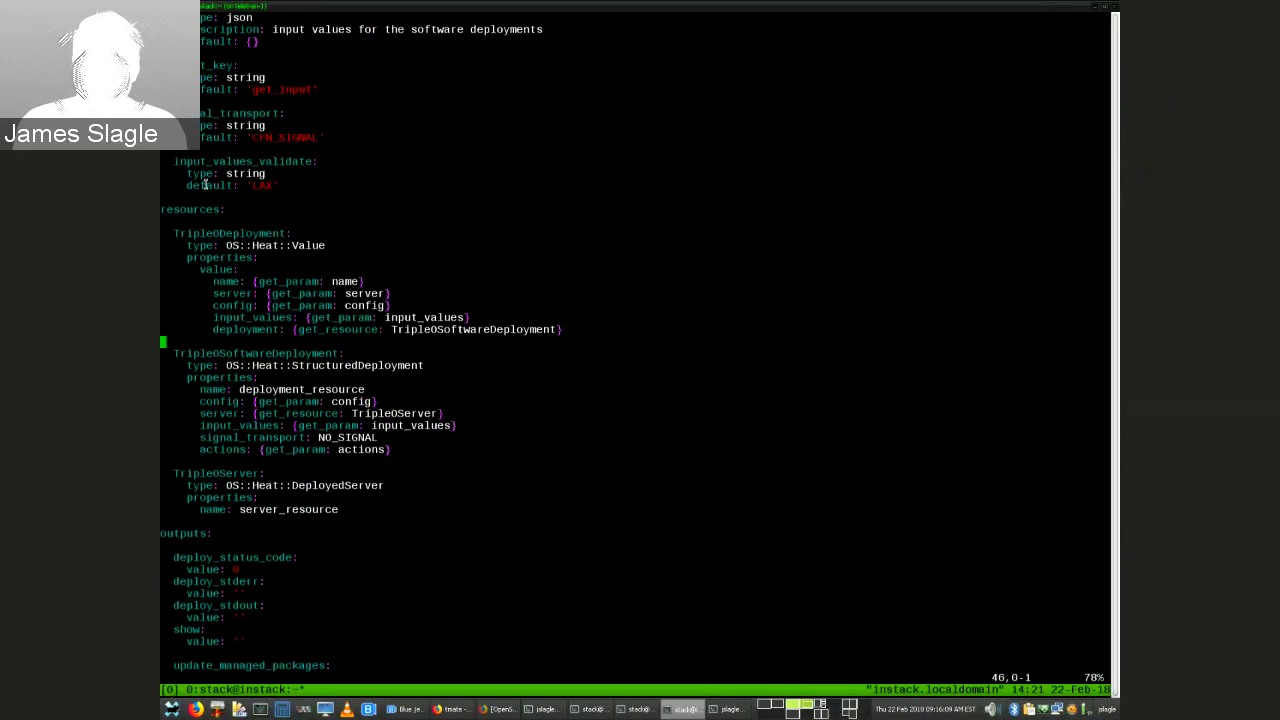
key("j")
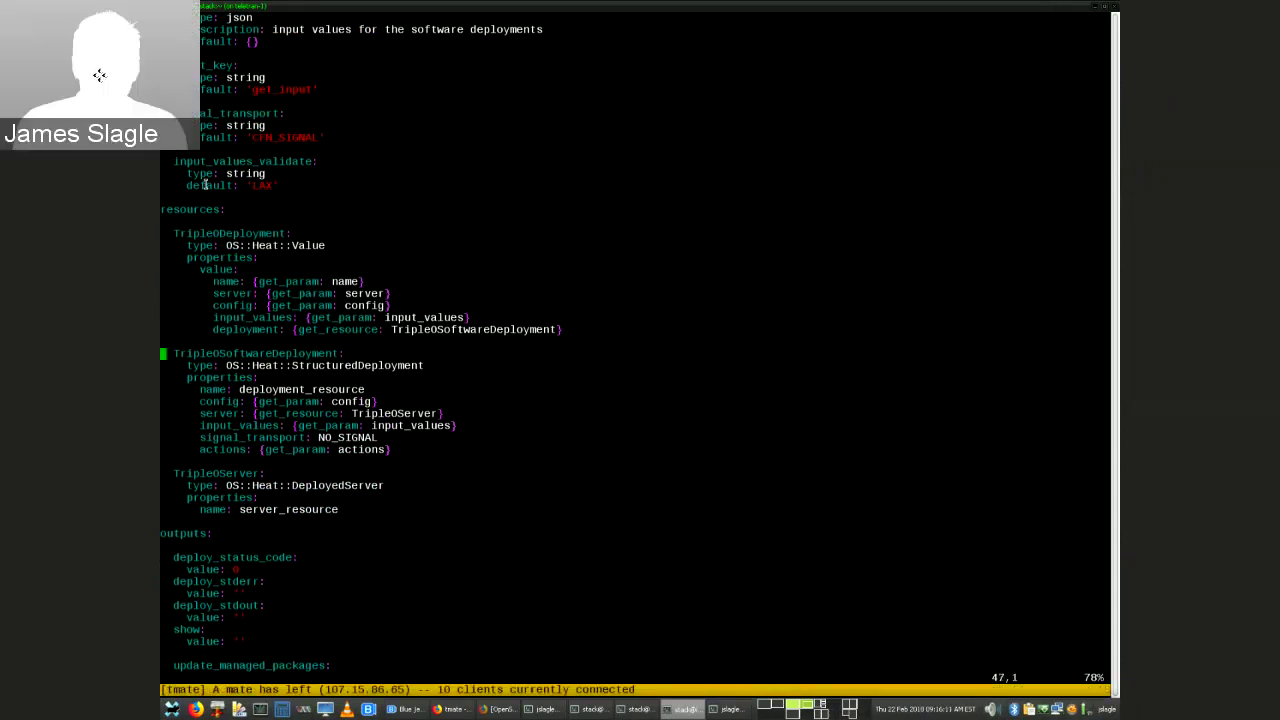
key("v")
key("j")
key("j")
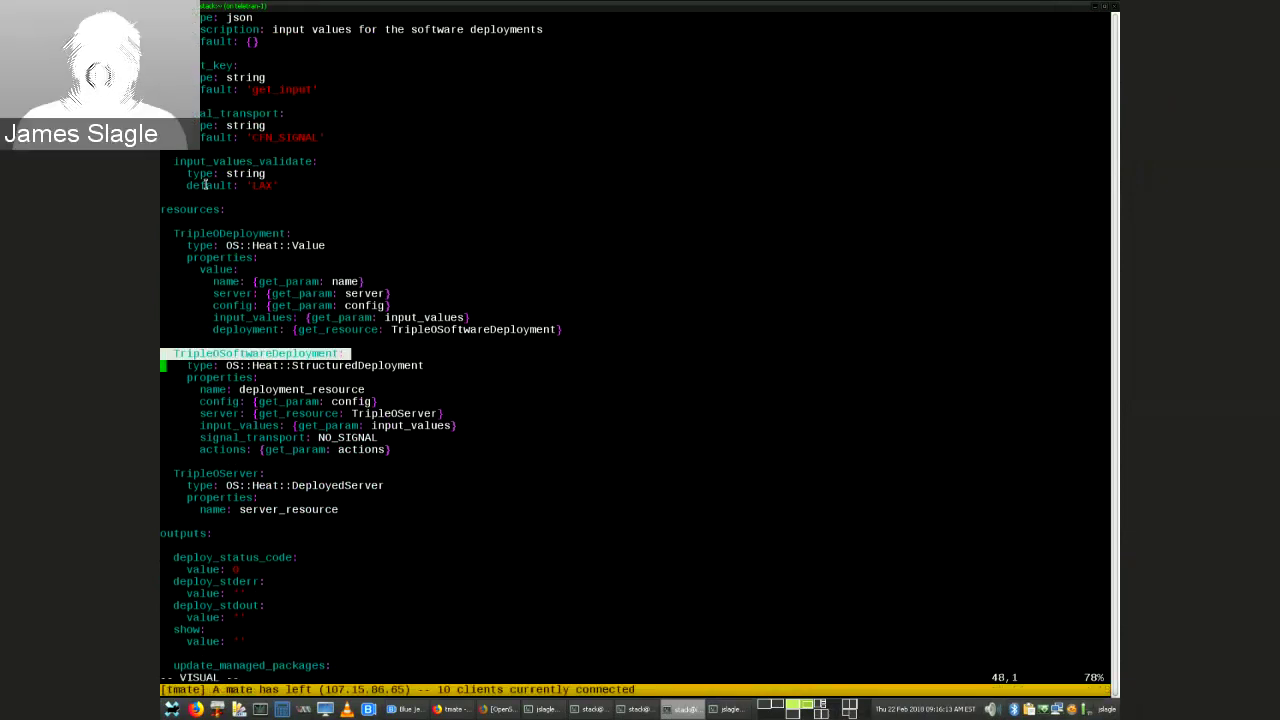
key("Escape")
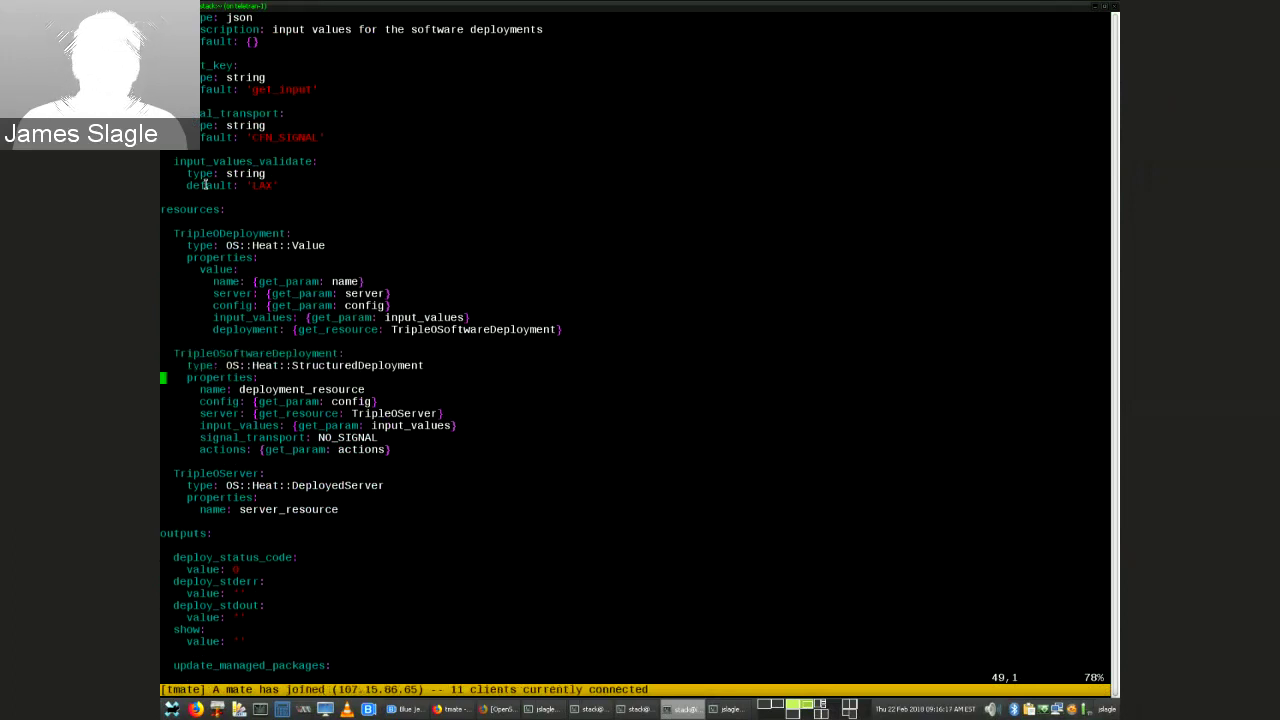
key("k")
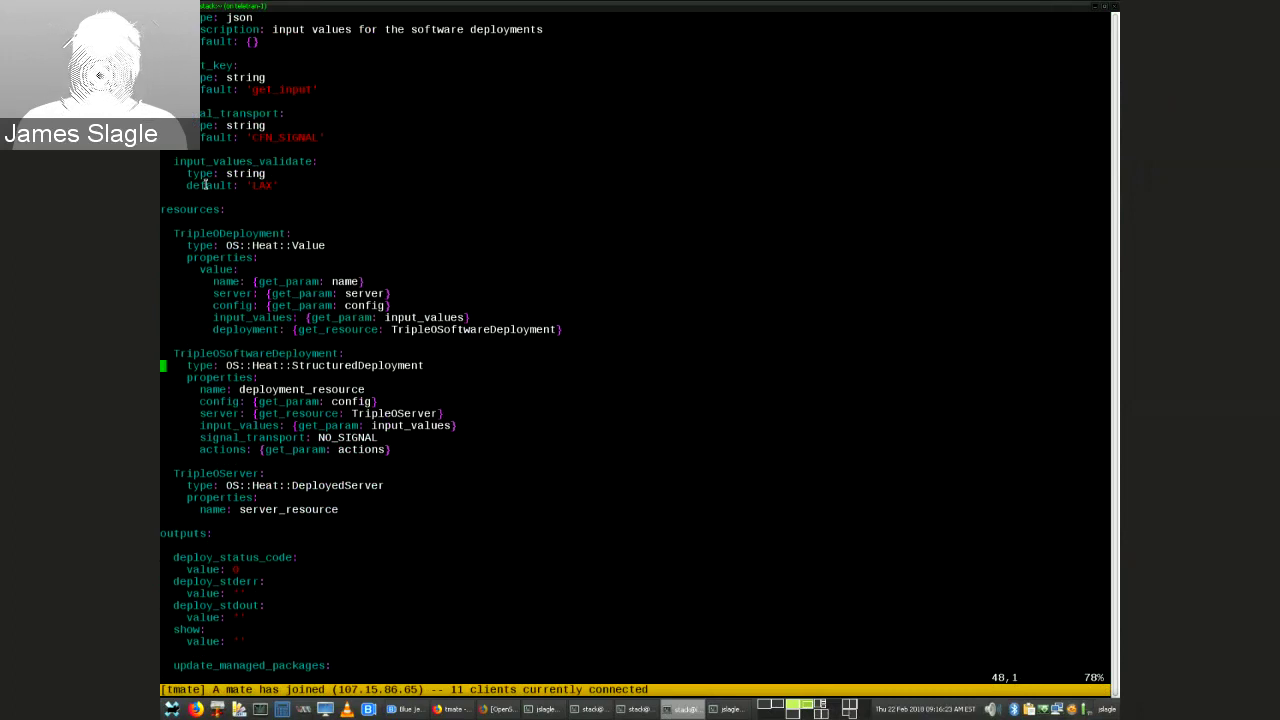
Highlight the TripleOServer resource name line, then clear the highlight.
key("braceright")
key("j")
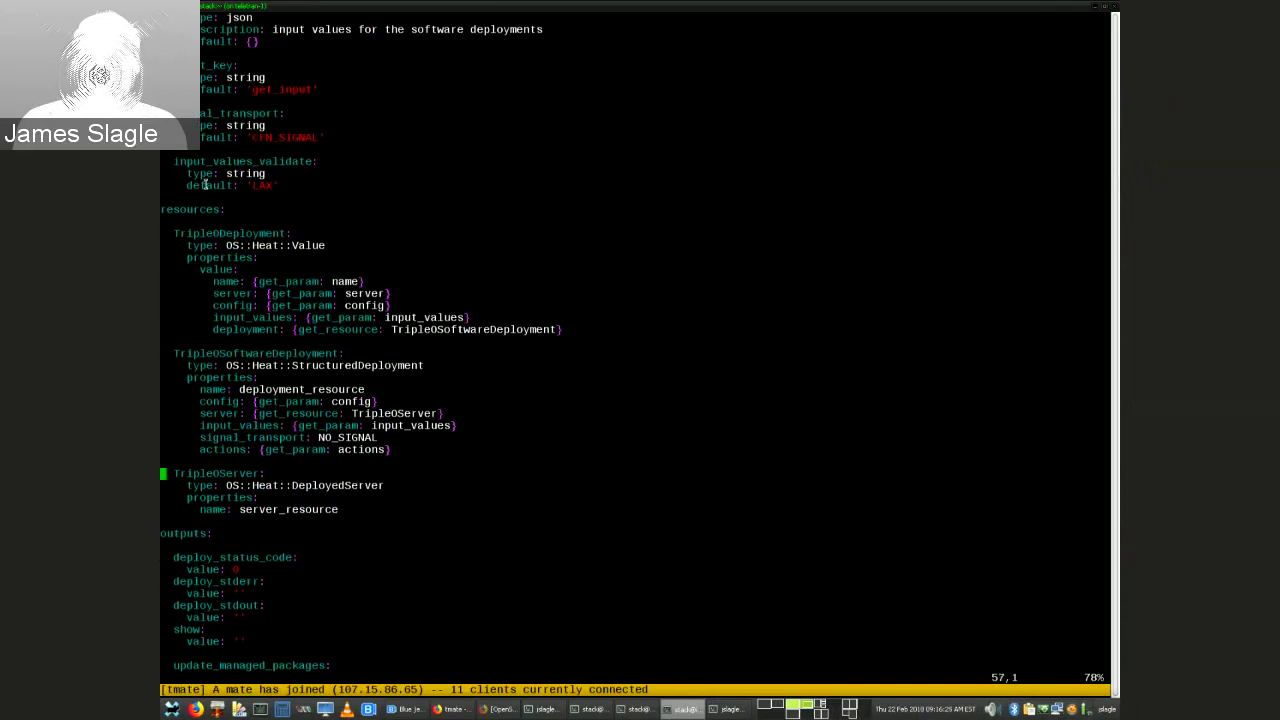
key("v")
key("j")
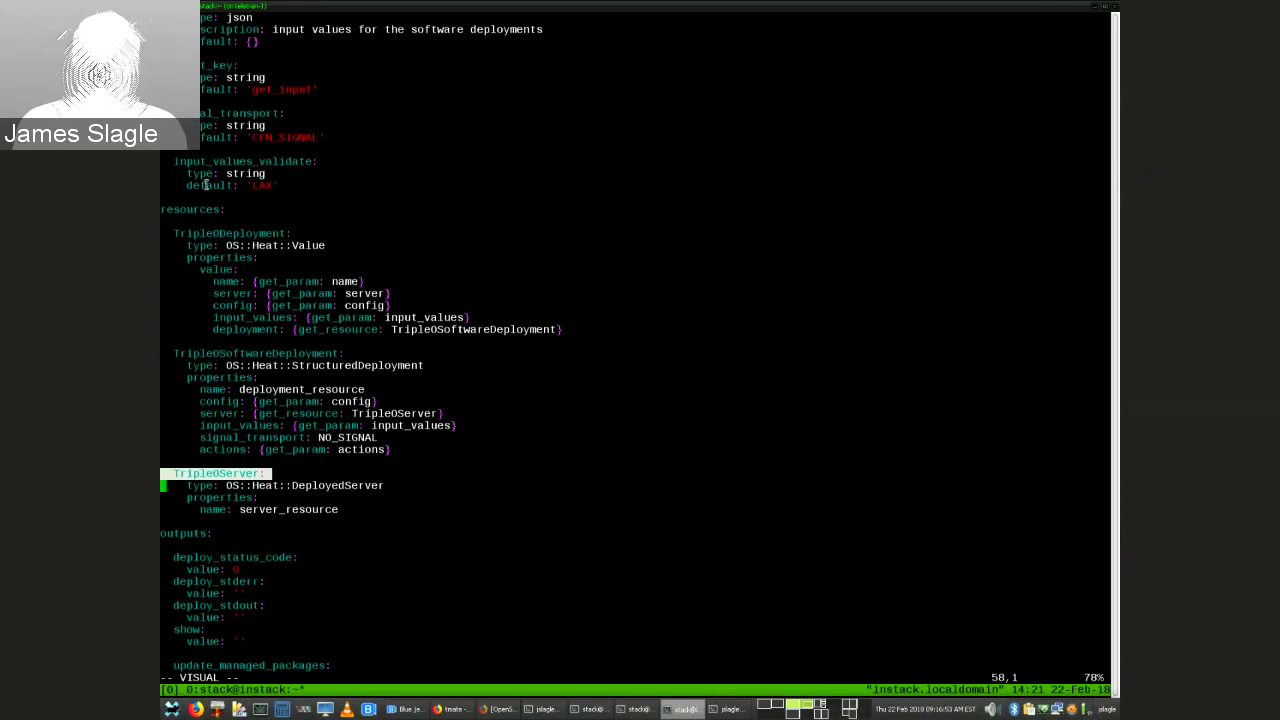
key("Escape")
Highlight the deployment line that references TripleOSoftwareDeployment in the TripleODeployment resource, then clear the highlight.
key("Up")
key("Up")
key("Up")
key("Up")
key("Up")
key("Up")
key("Up")
key("Up")
key("Up")
key("Up")
key("Up")
key("Up")
key("Up")
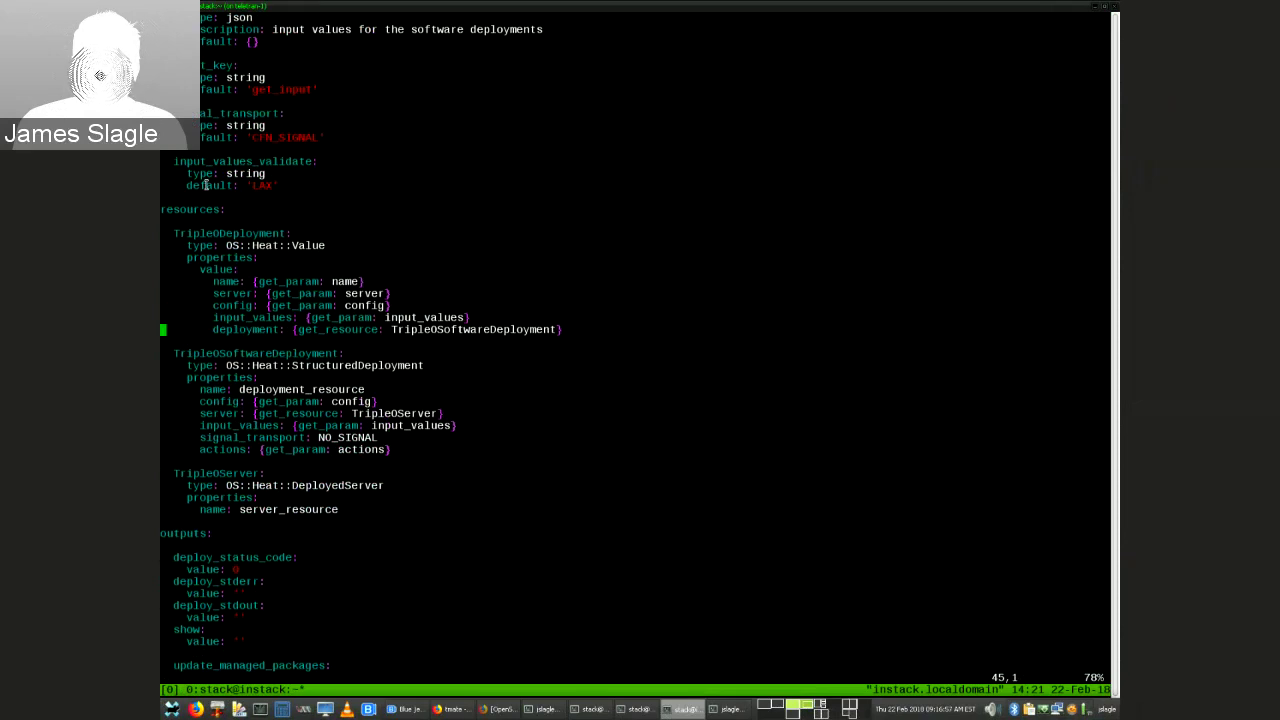
key("v")
key("j")
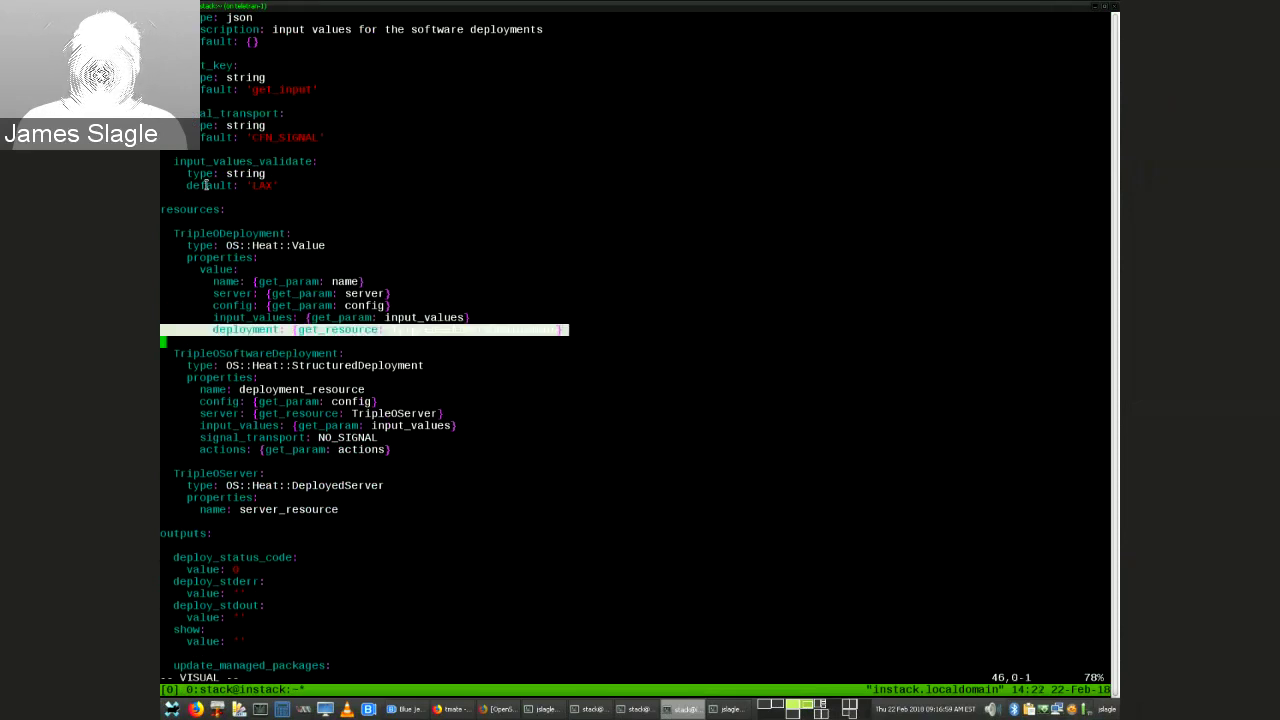
key("y")
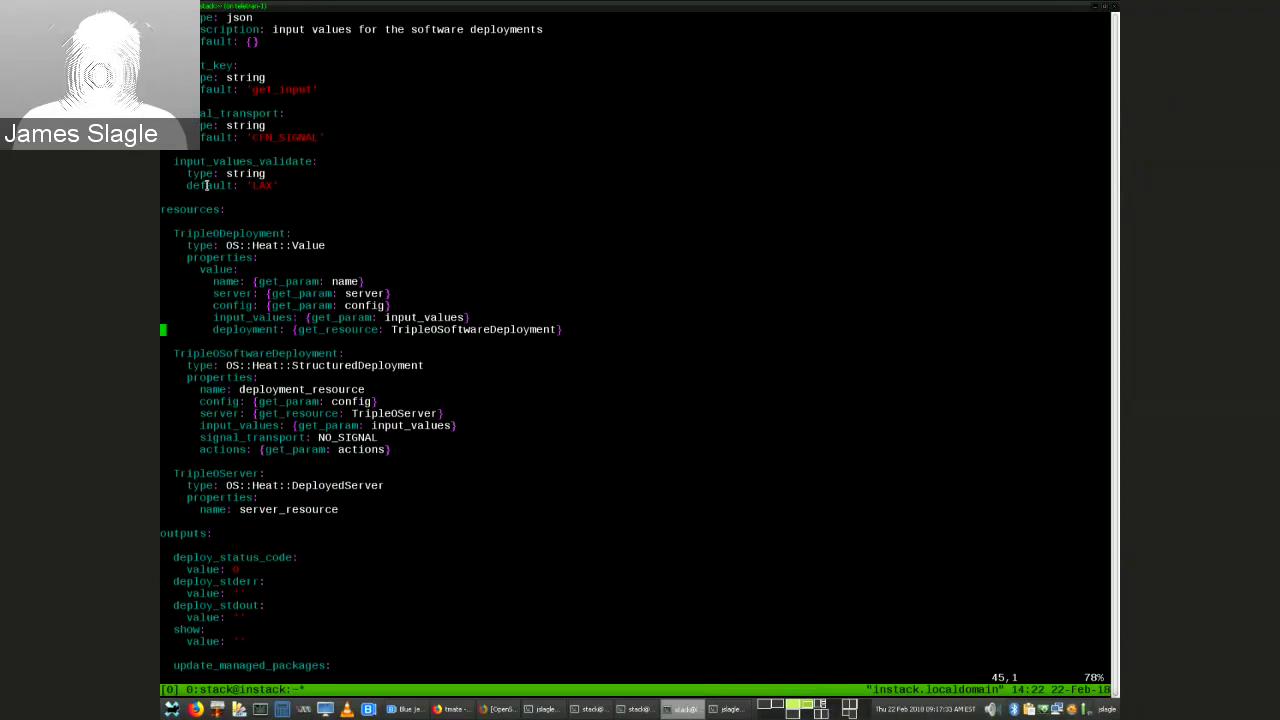
Close the config-download-structured.yaml template and return to the terminal's shell prompt.
type(":q")
key("Return")
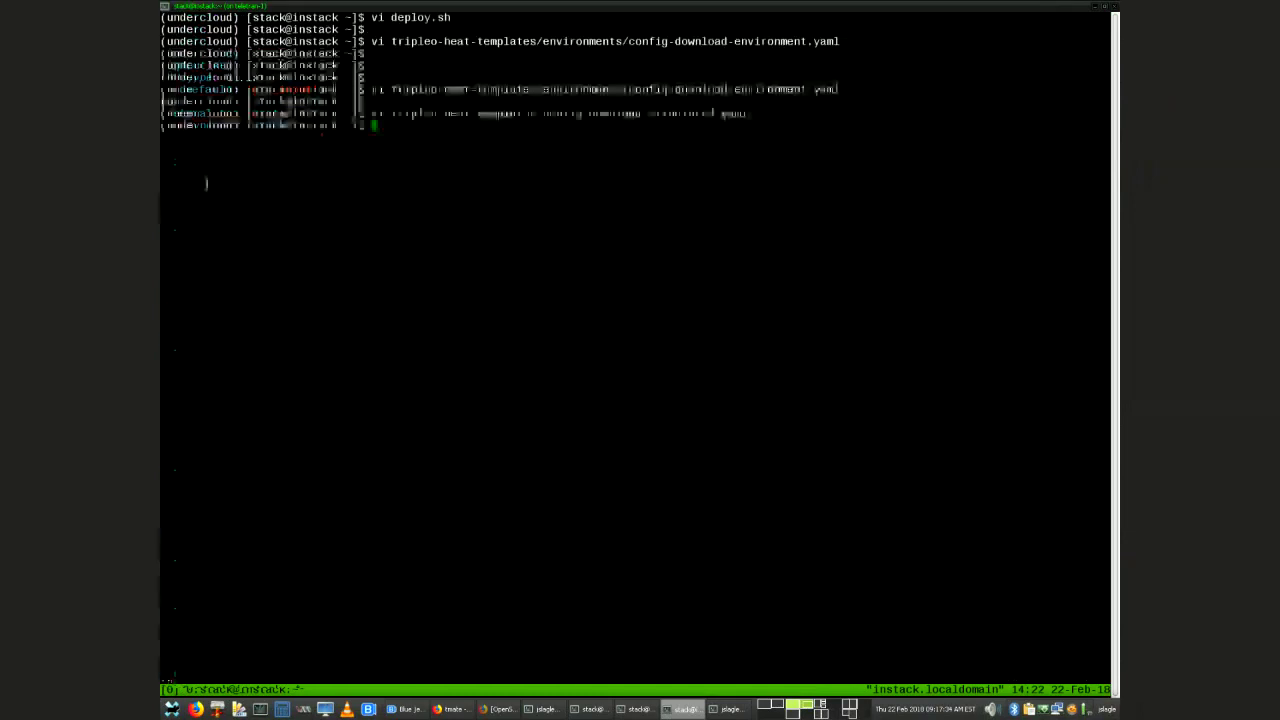
key("alt+Tab")
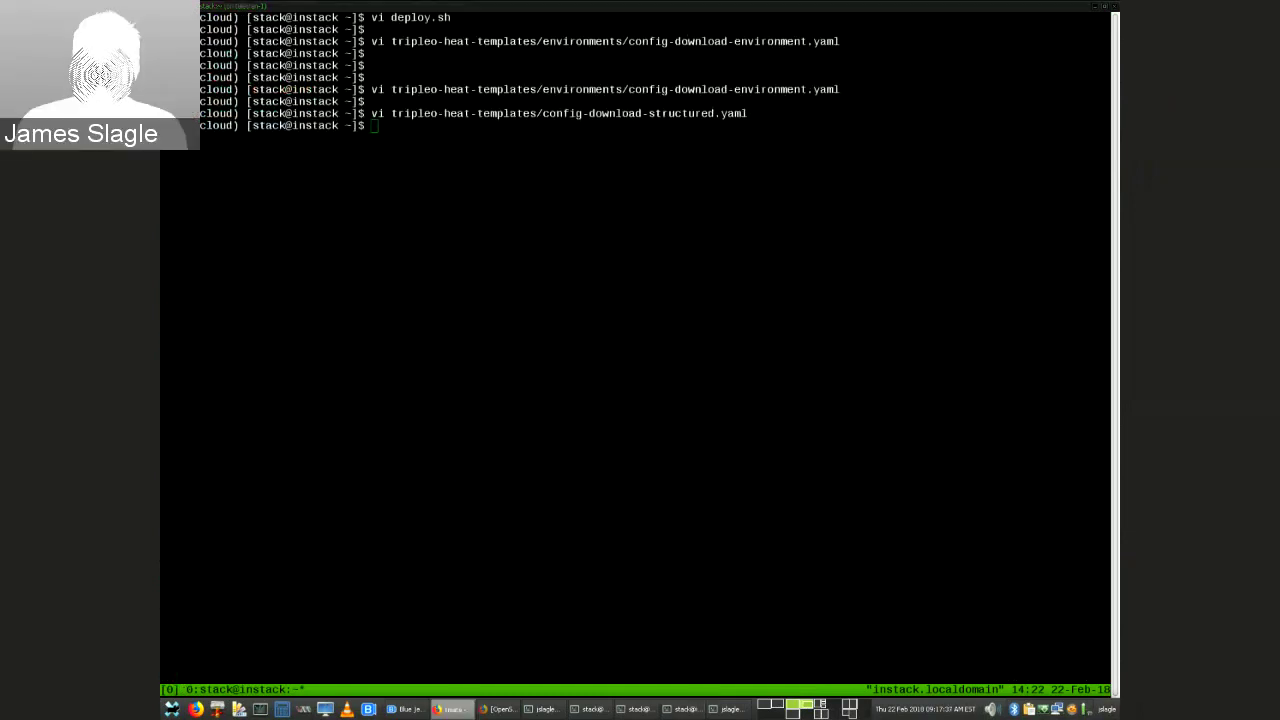
left_click(400, 237)
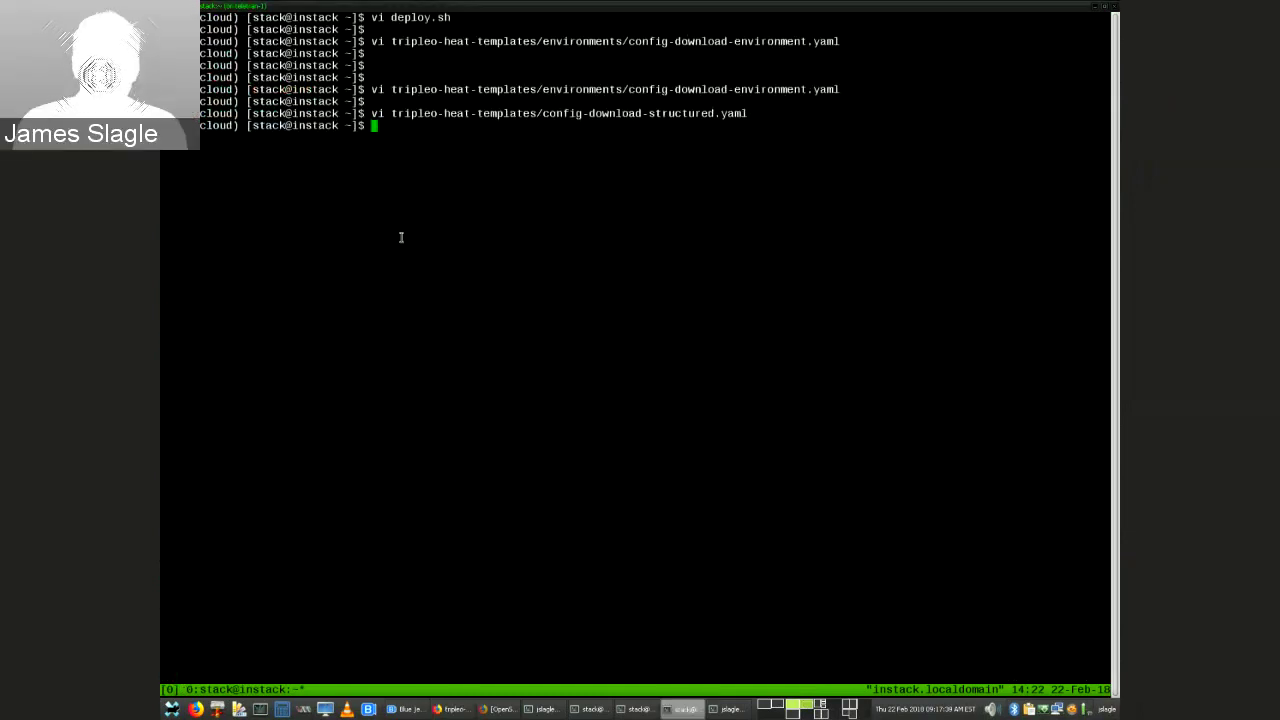
Open tripleo-heat-templates/config-download-software.yaml in vi by reusing the previous command.
key("Up")
key("BackSpace")
key("BackSpace")
key("BackSpace")
key("BackSpace")
key("BackSpace")
key("BackSpace")
key("BackSpace")
key("BackSpace")
key("BackSpace")
key("BackSpace")
key("BackSpace")
key("BackSpace")
key("BackSpace")
key("BackSpace")
key("BackSpace")
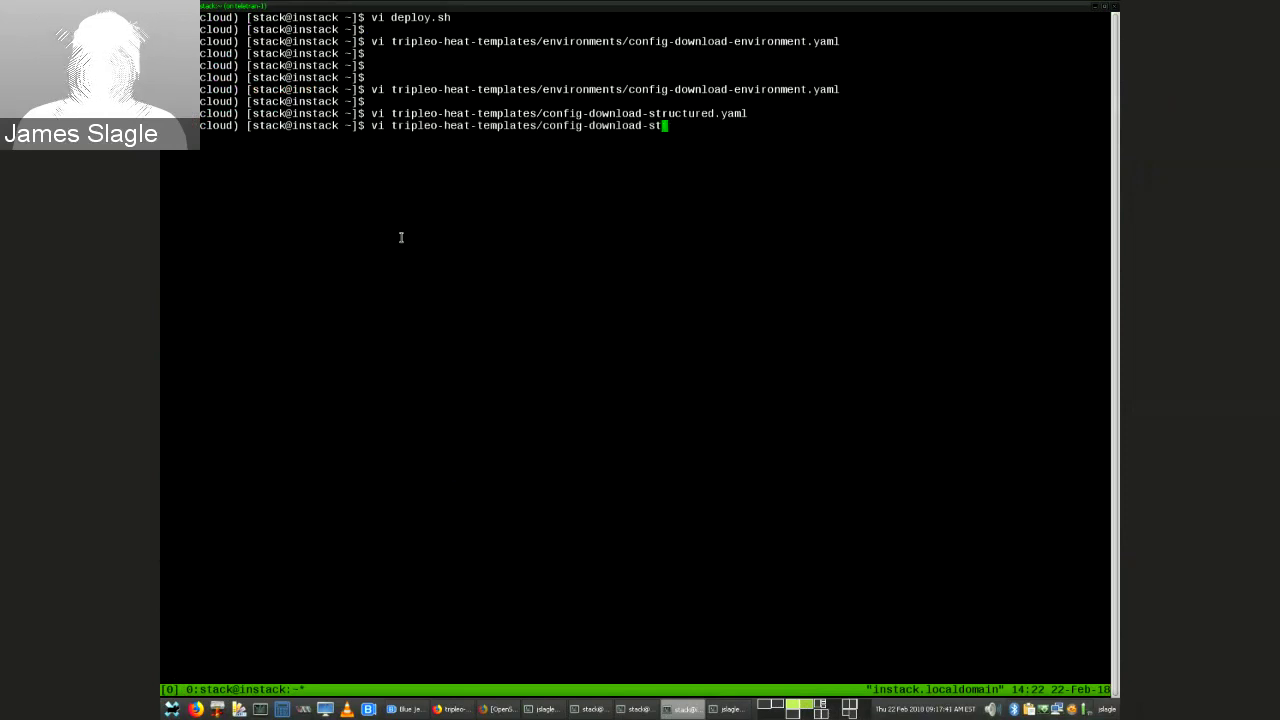
type("sof")
key("Tab")
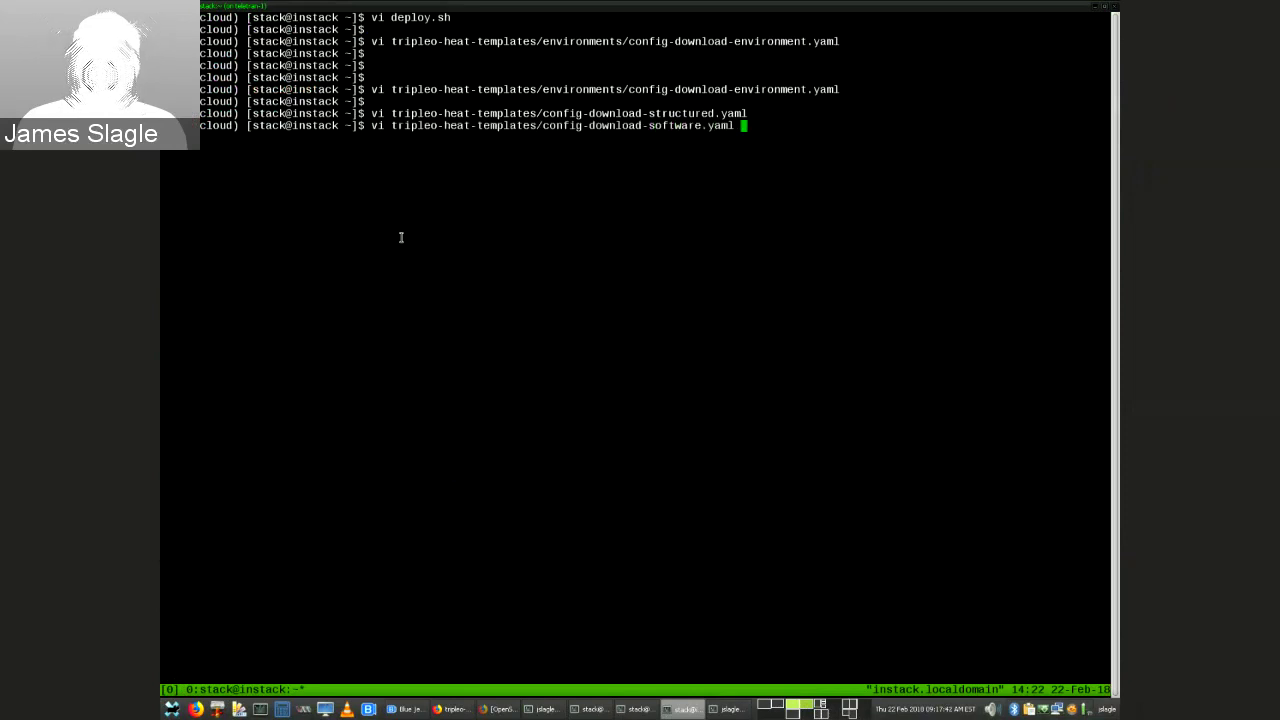
key("Return")
Highlight the OS::Heat::SoftwareDeployment type line of the TripleOSoftwareDeployment resource, then close the template.
key("j")
key("j")
key("j")
key("j")
key("j")
key("j")
key("j")
key("j")
key("j")
key("j")
key("j")
key("j")
key("j")
key("j")
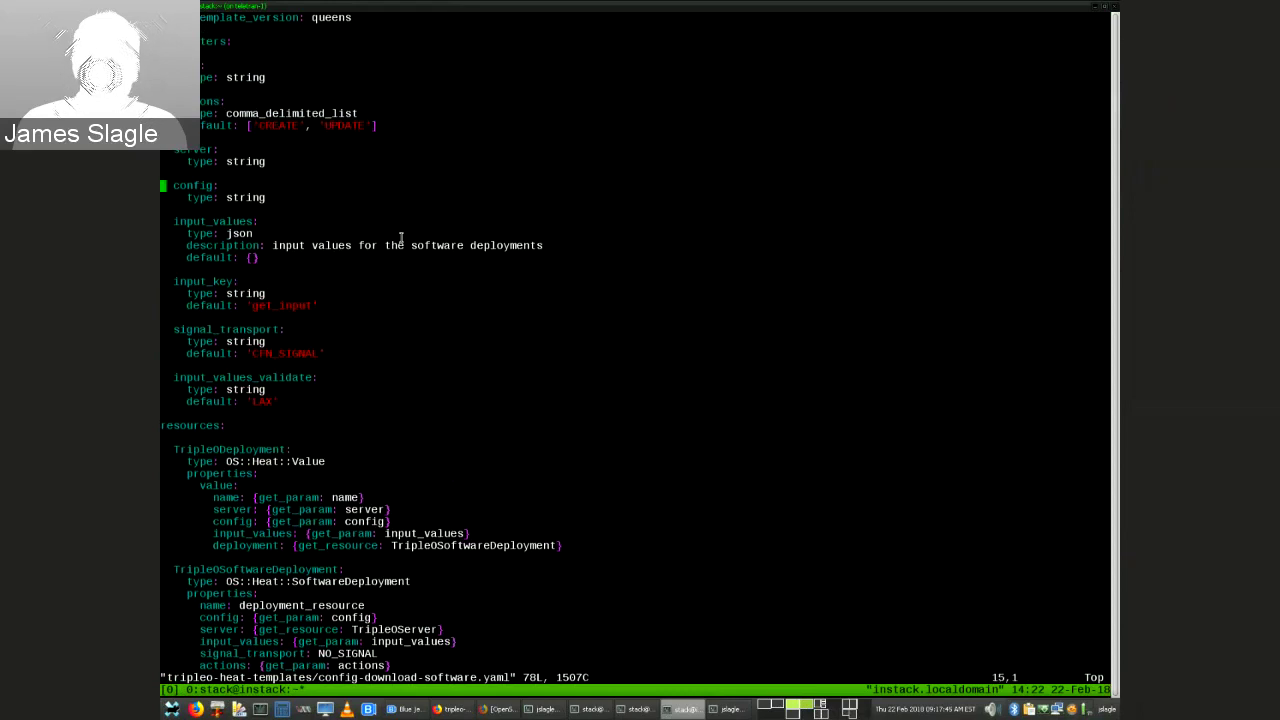
key("j")
key("j")
key("j")
key("j")
key("j")
key("j")
key("j")
key("j")
key("j")
key("j")
key("j")
key("j")
key("j")
key("j")
key("j")
key("j")
key("j")
key("j")
key("j")
key("j")
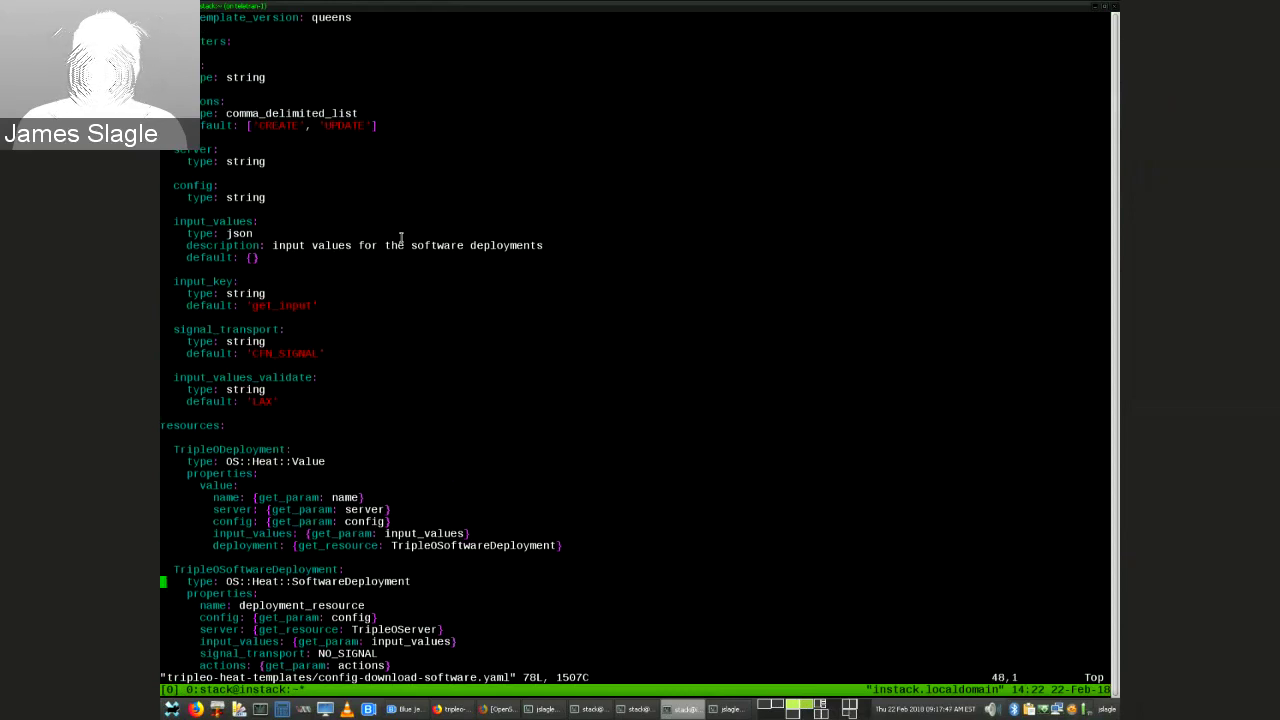
key("shift+v")
key("j")
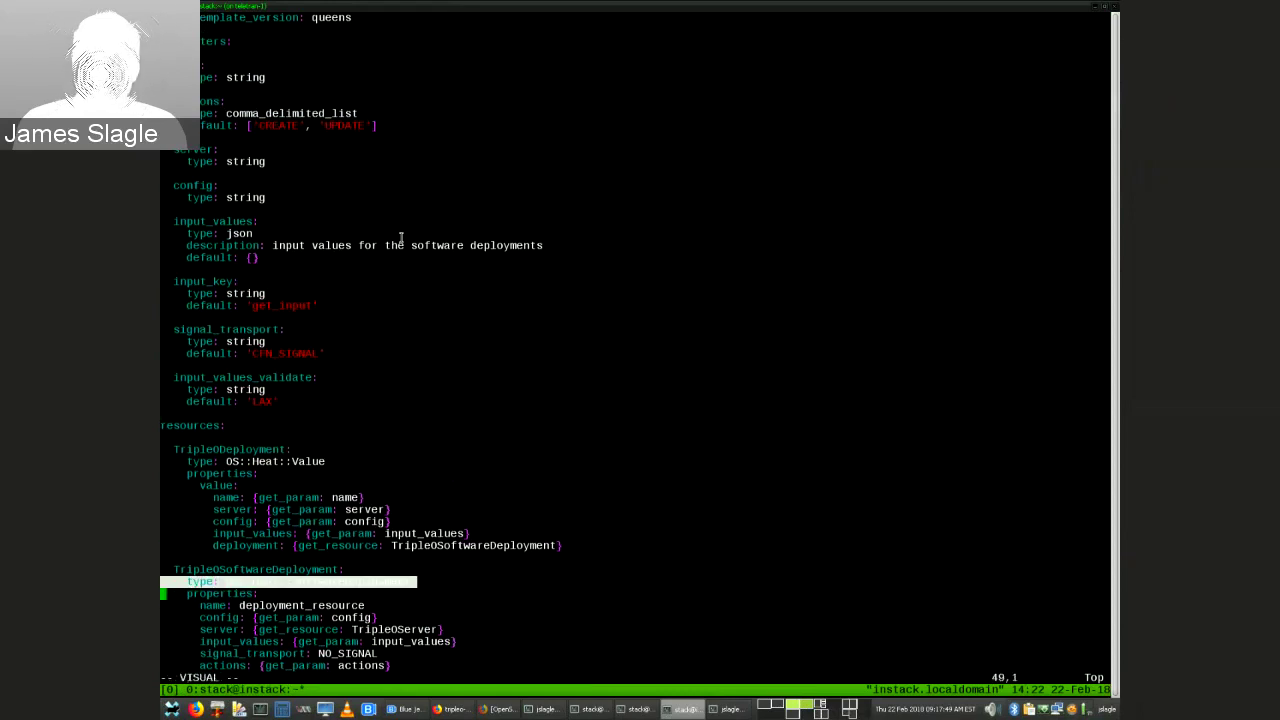
key("Escape")
type(":q")
key("Return")
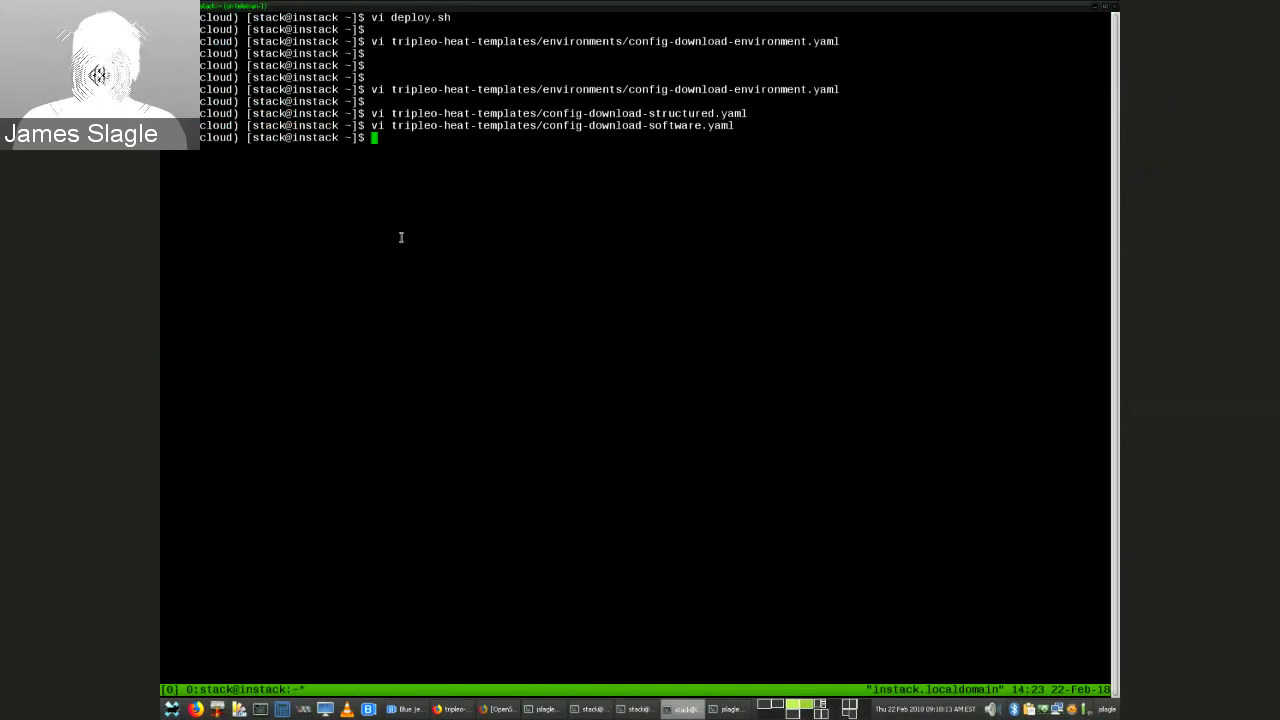
Open the deployment workbook from /usr/share/tripleo-common/workbooks/ in vim.
type("vim ")
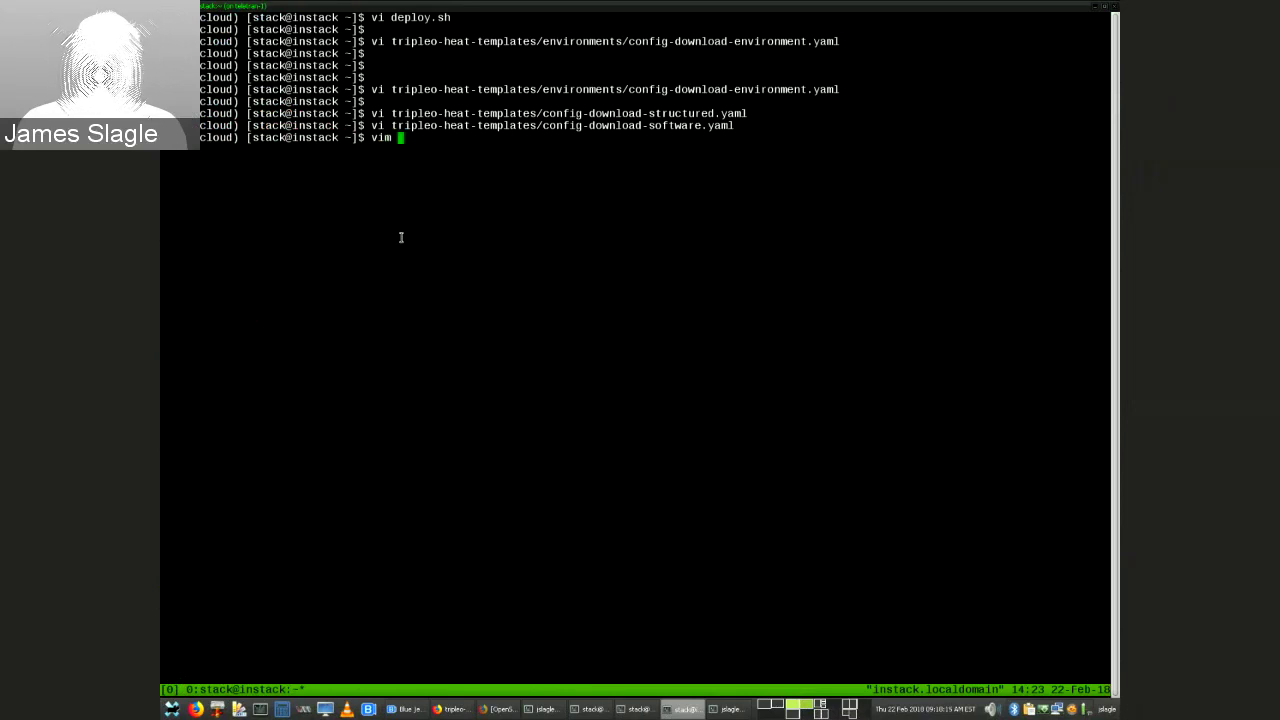
type("/usr/share/tripleo-com")
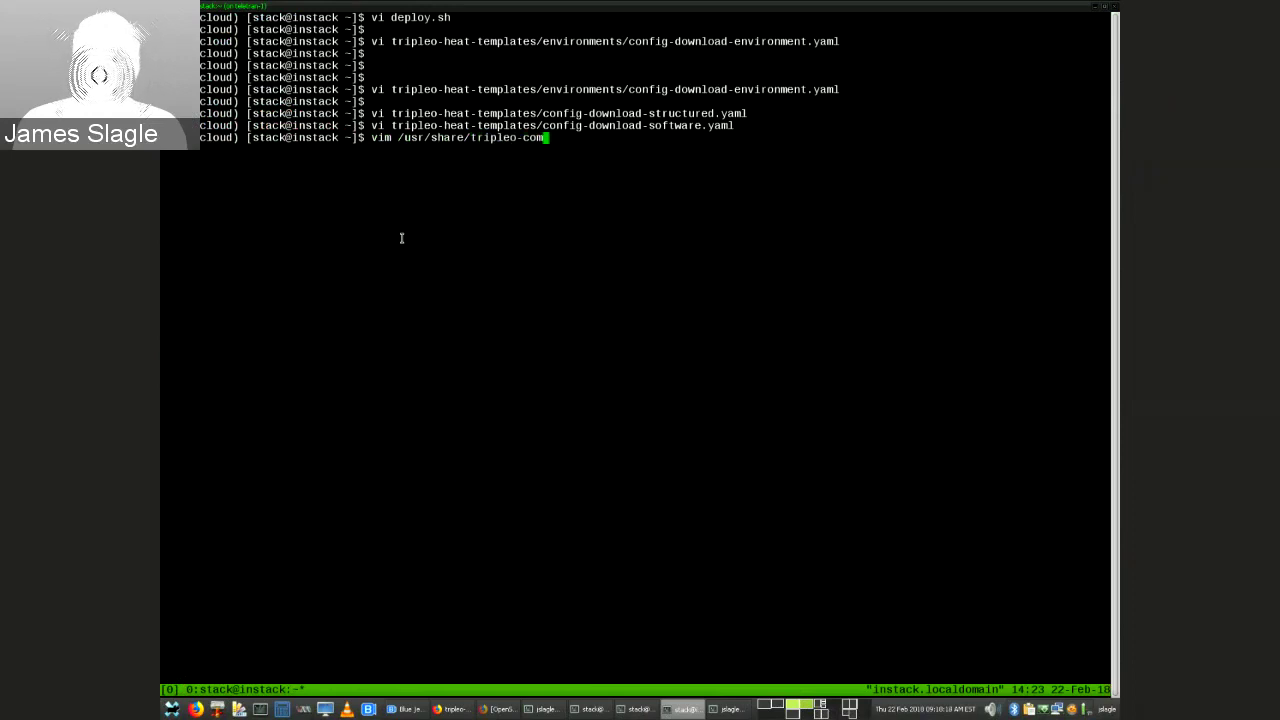
key("Tab")
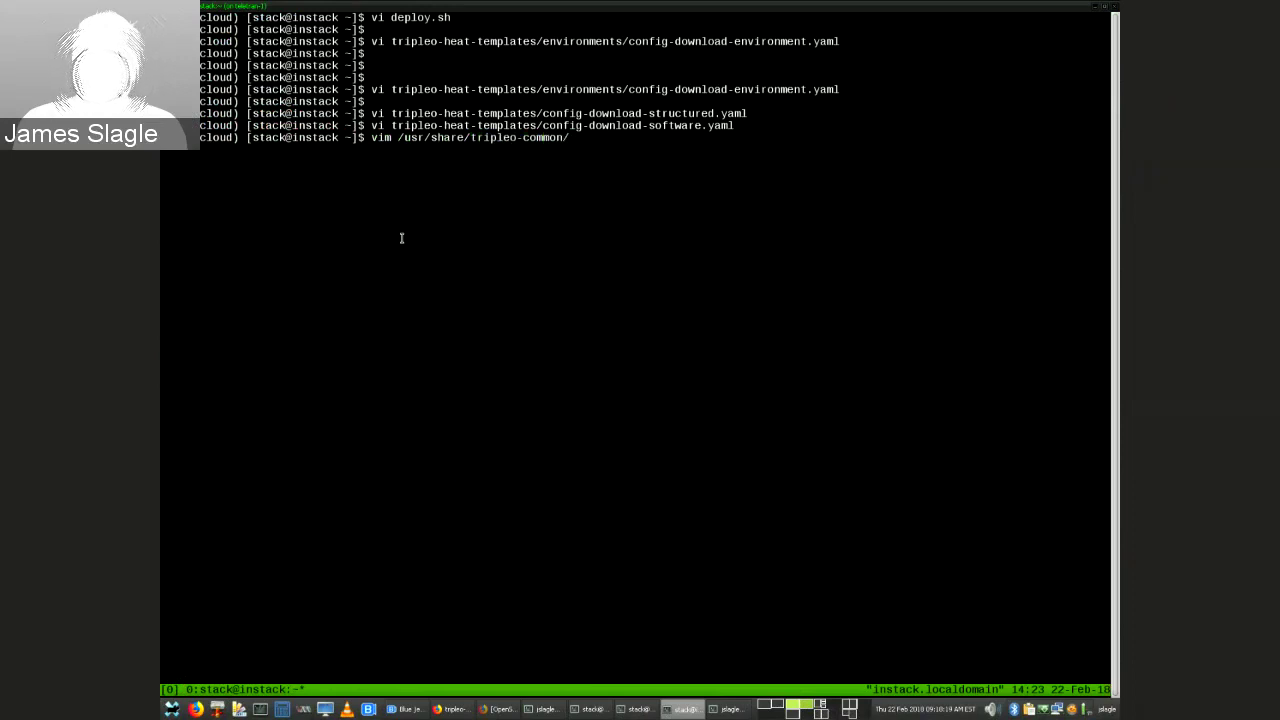
type("w")
key("Tab")
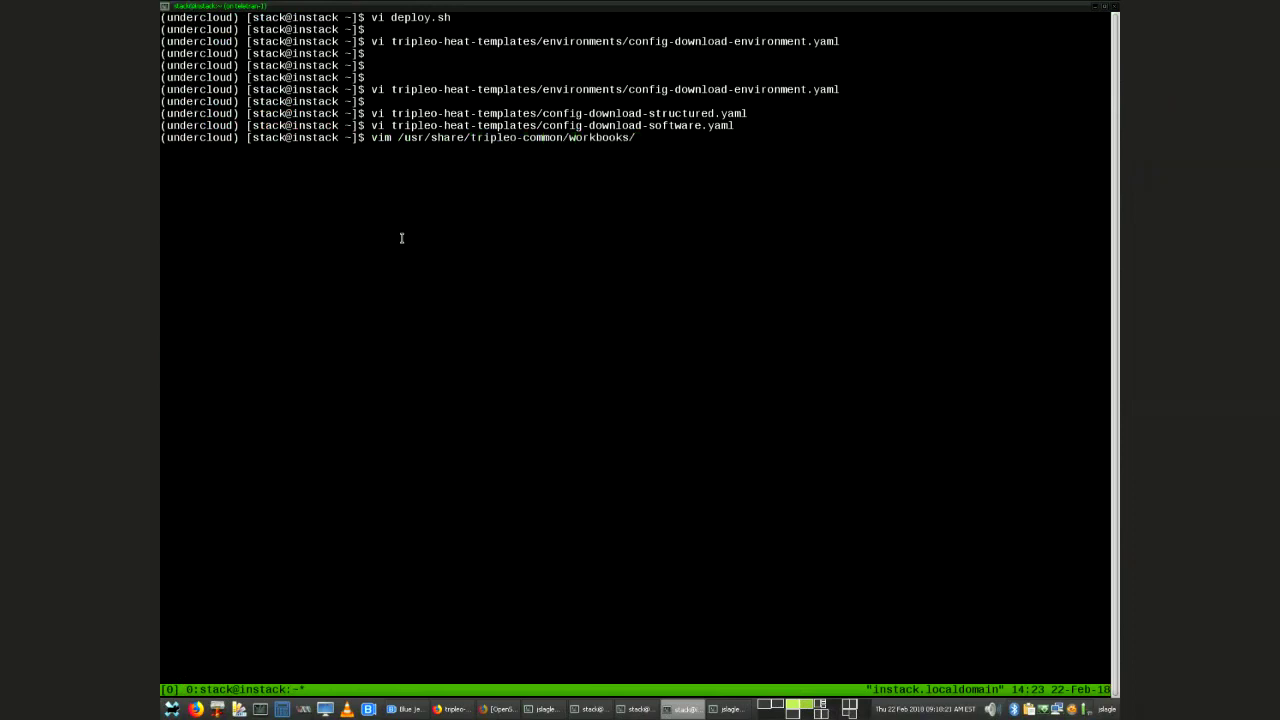
type("de")
key("Tab")
key("Return")
Search the workbook for the config_download_deploy workflow.
type("/con")
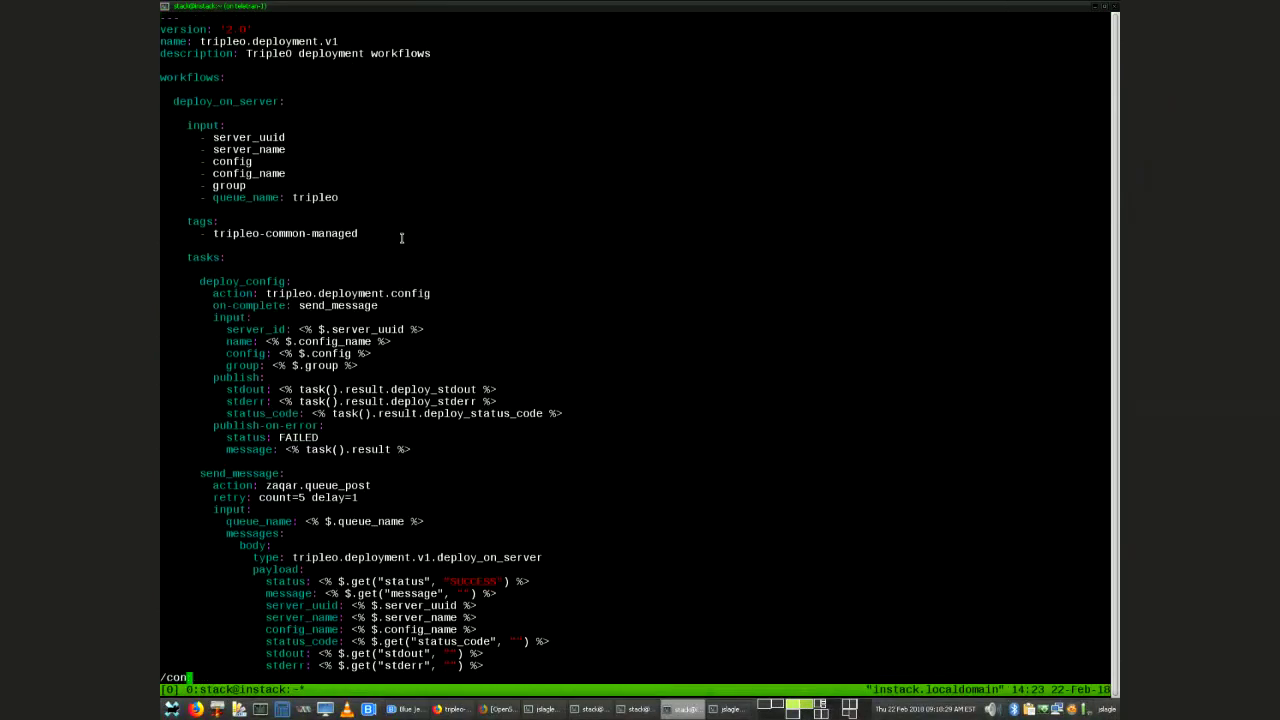
type("fig_download")
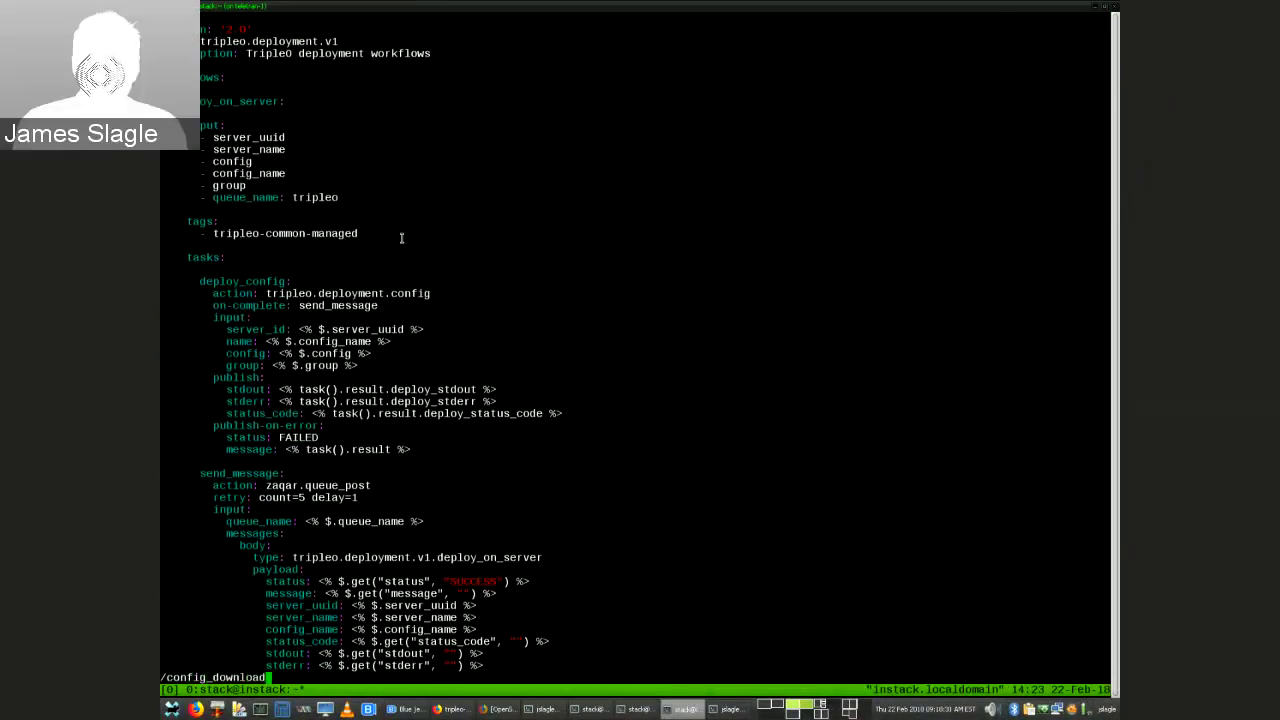
type("_dep")
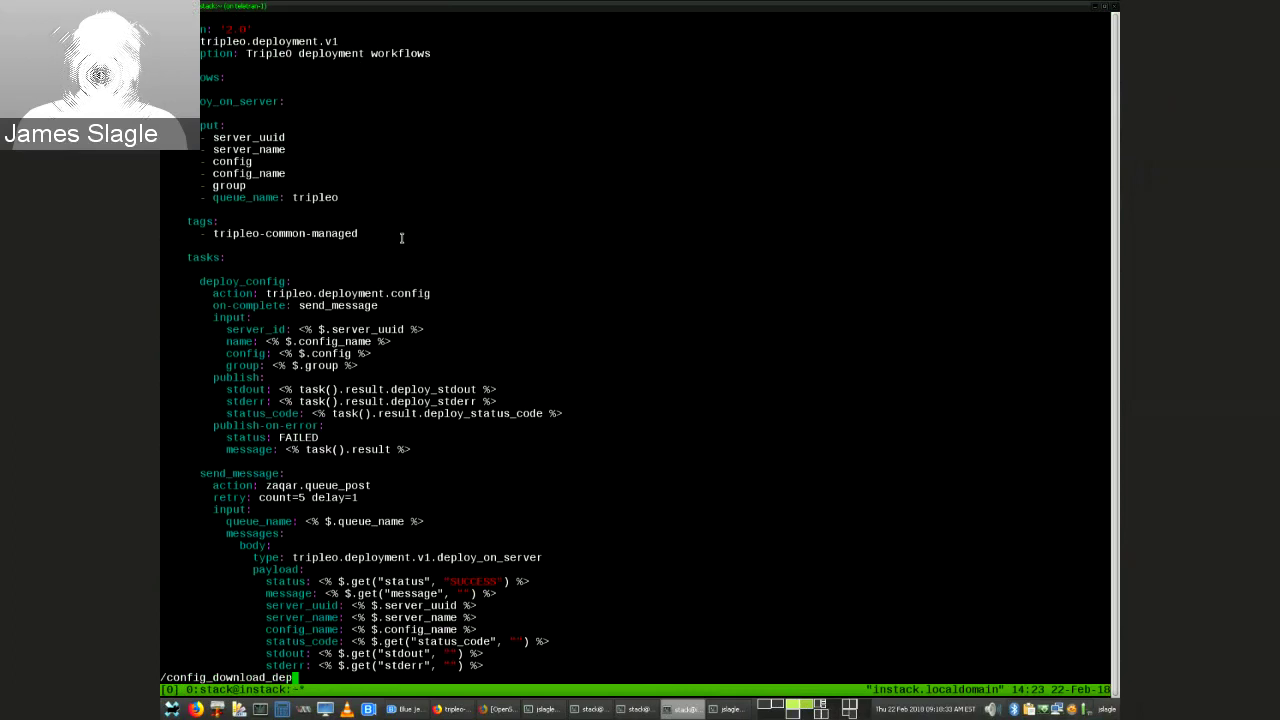
type("loy")
key("Return")
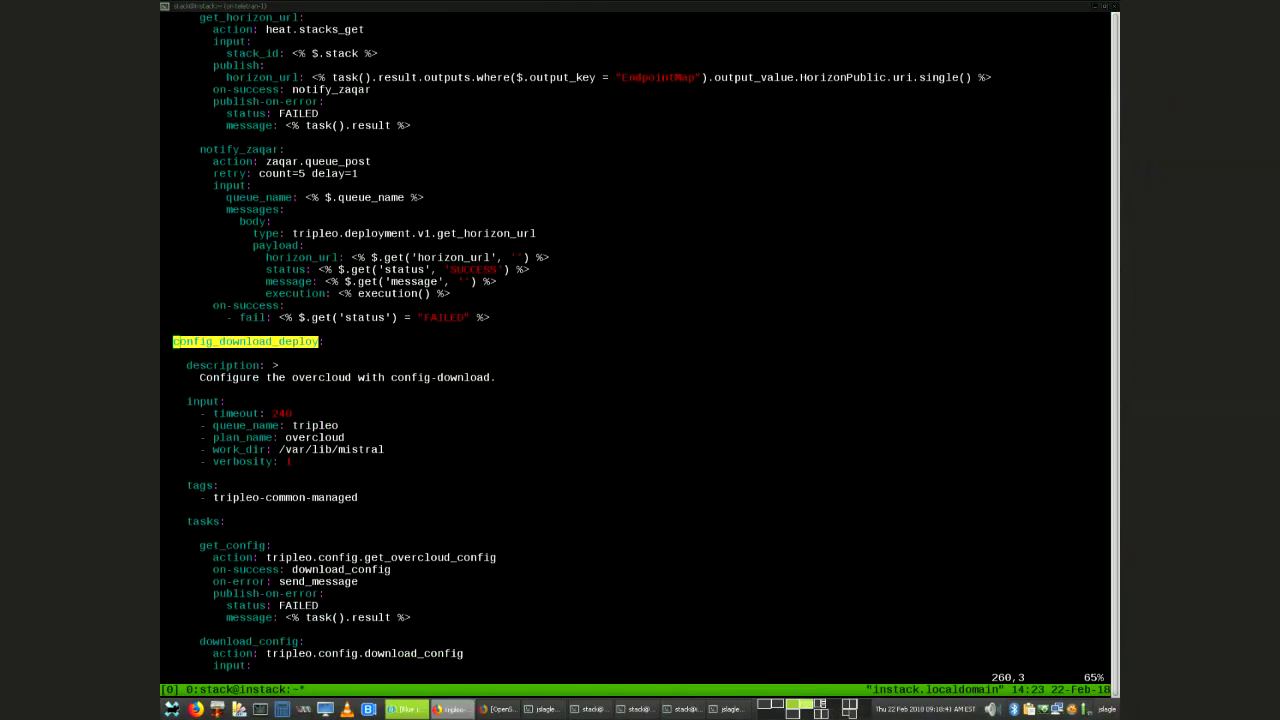
left_click(521, 383)
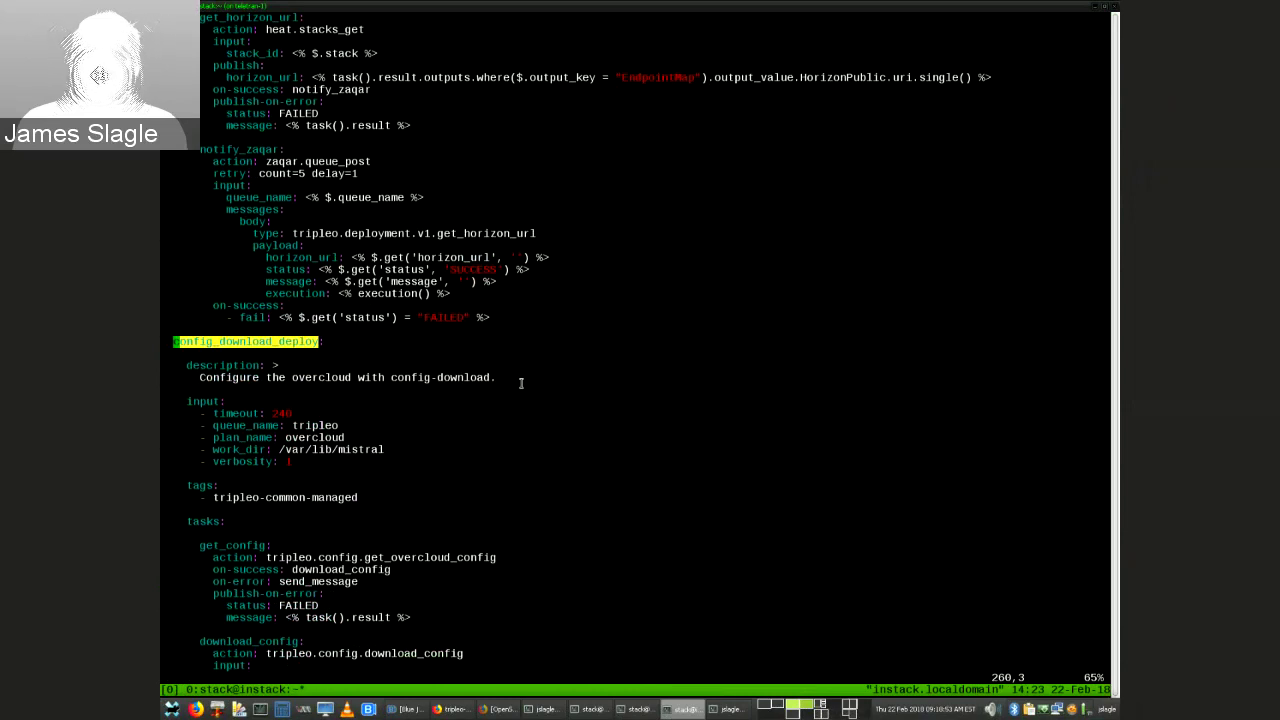
Go back up to the deploy_plan workflow and highlight its name line, then clear the highlight.
key("ctrl+b")
key("ctrl+b")
key("ctrl+b")
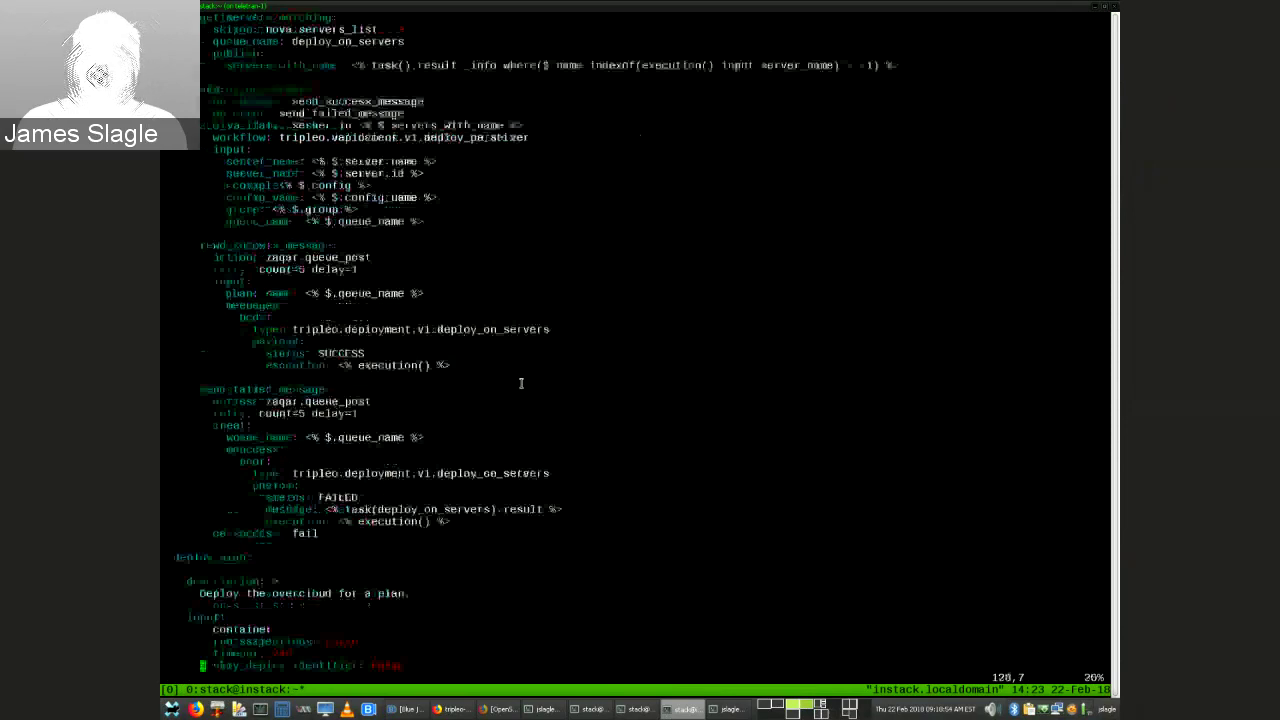
key("k")
key("k")
key("k")
key("k")
key("k")
key("k")
key("k")
key("k")
key("k")
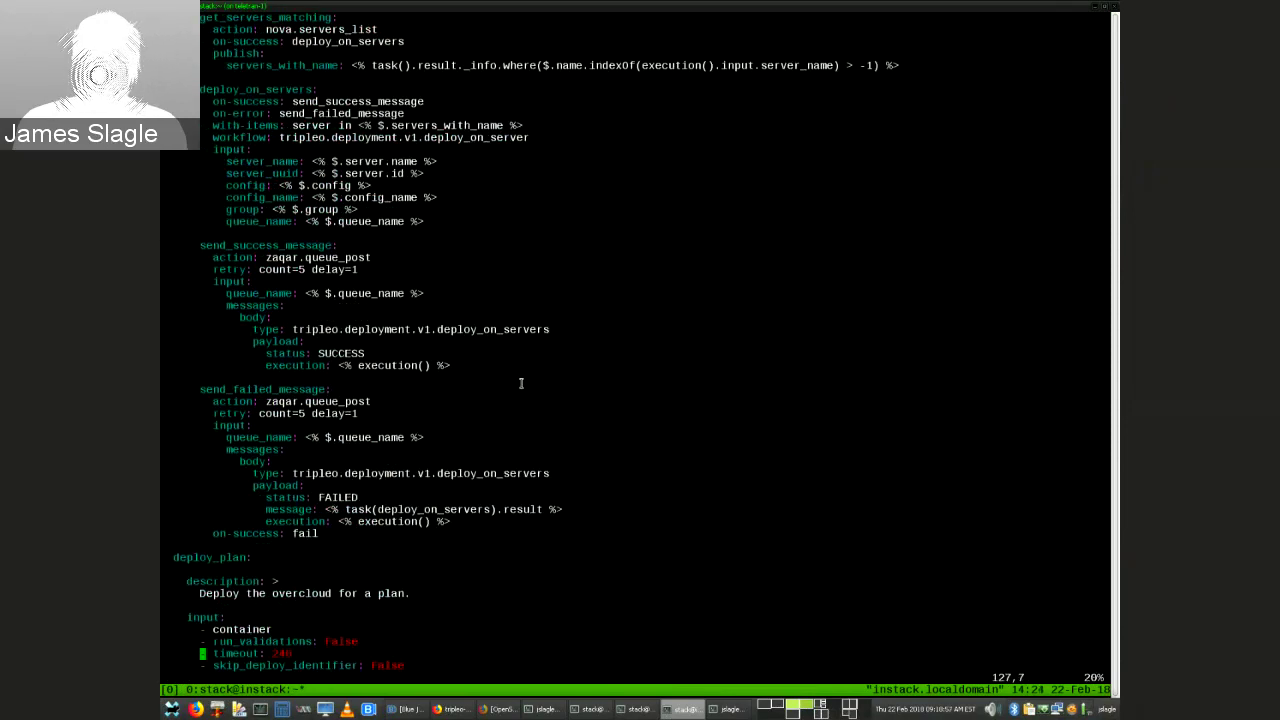
key("0")
key("v")
key("j")
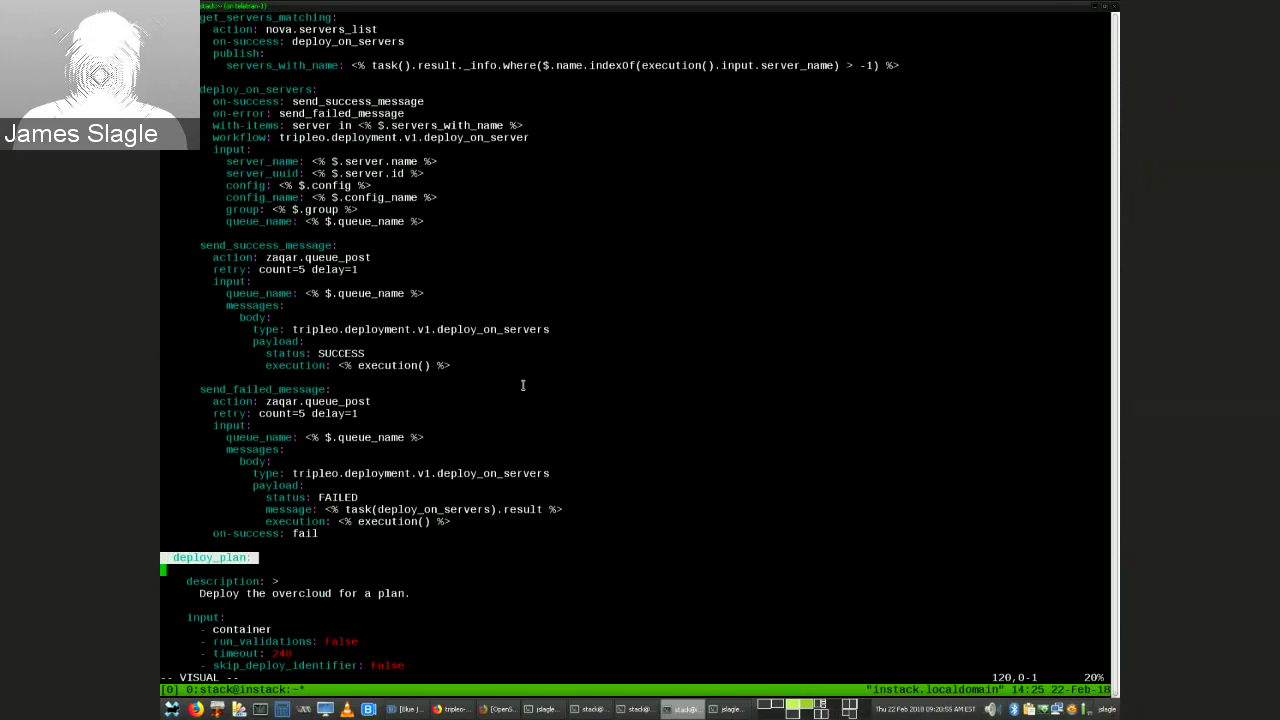
key("Escape")
Search for config_download_deploy again and move down to the timeout entry in its input list.
type("/config")
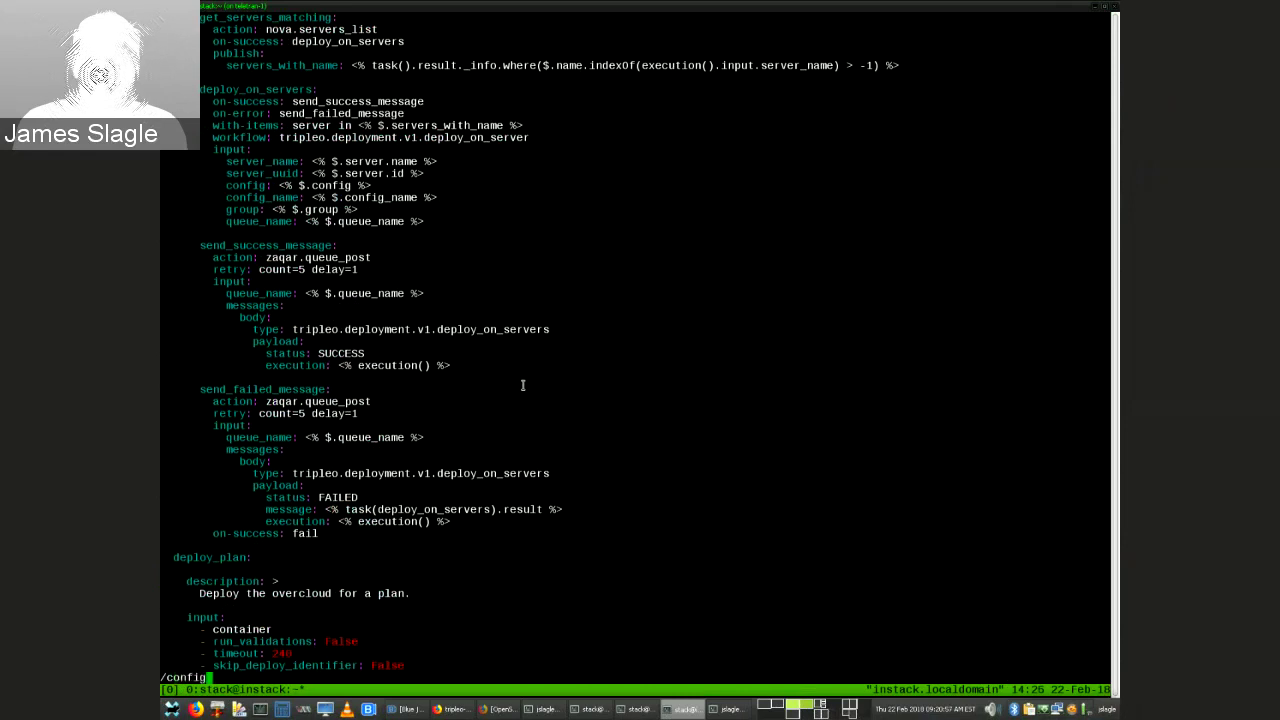
type("_download_deploy")
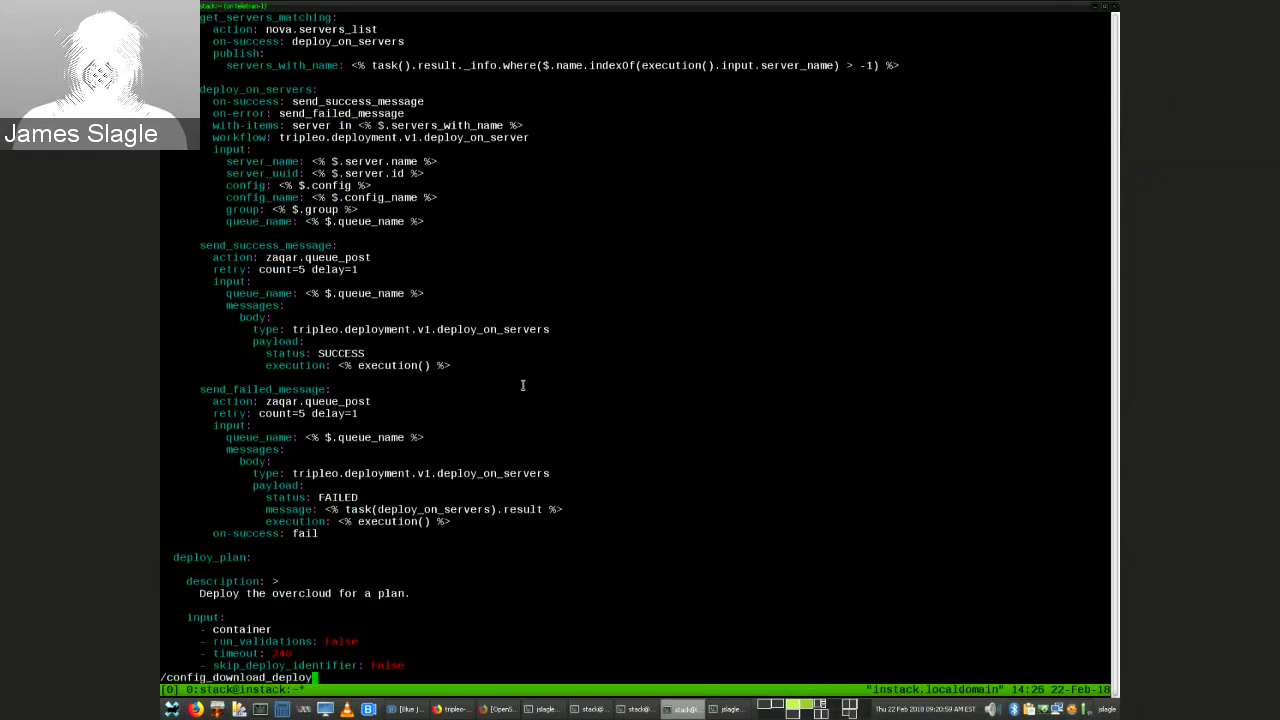
key("Return")
key("j")
key("j")
key("j")
key("j")
key("j")
key("j")
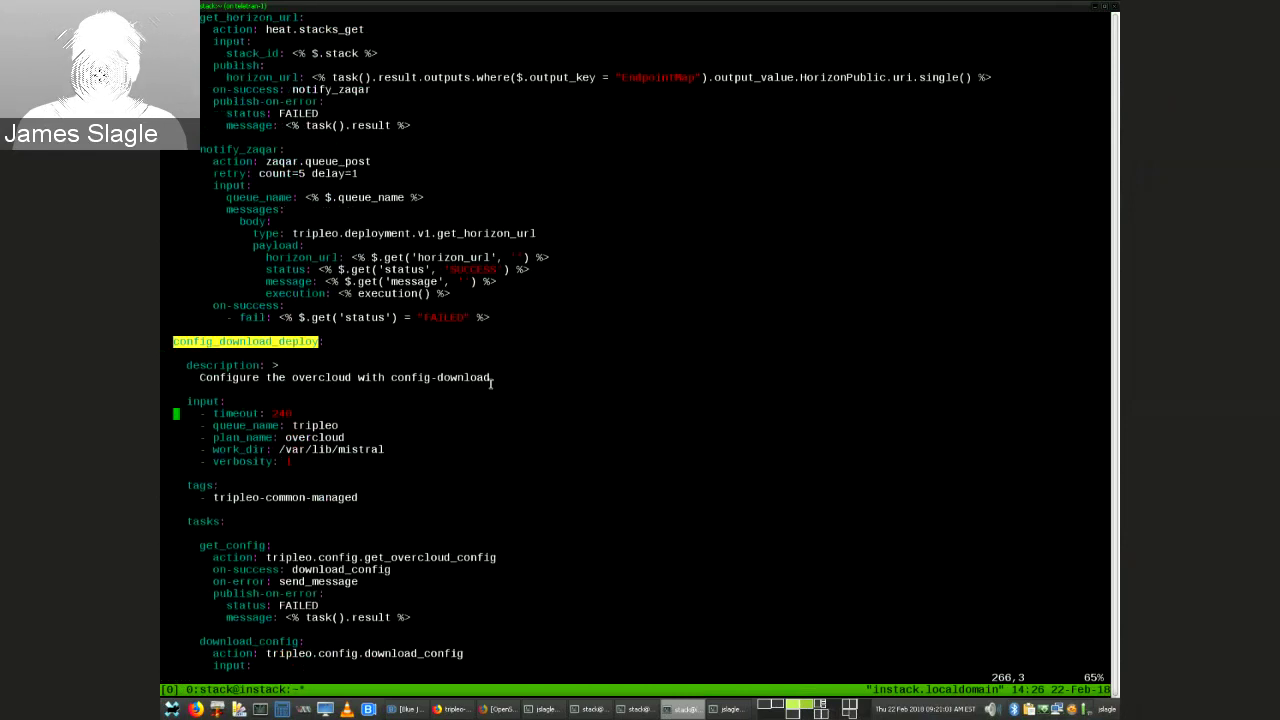
left_click(450, 350)
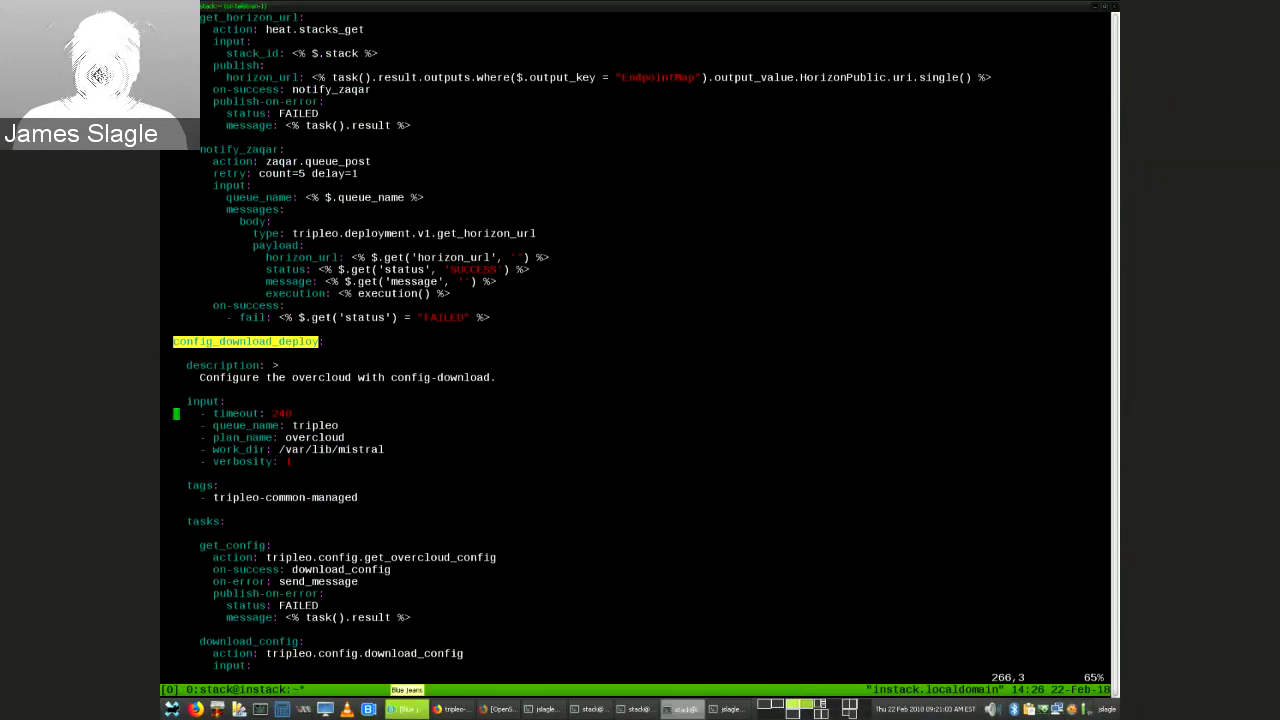
Examine the config_download_deploy workflow's remaining inputs and its tasks from get_config down to generate_inventory.
key("j")
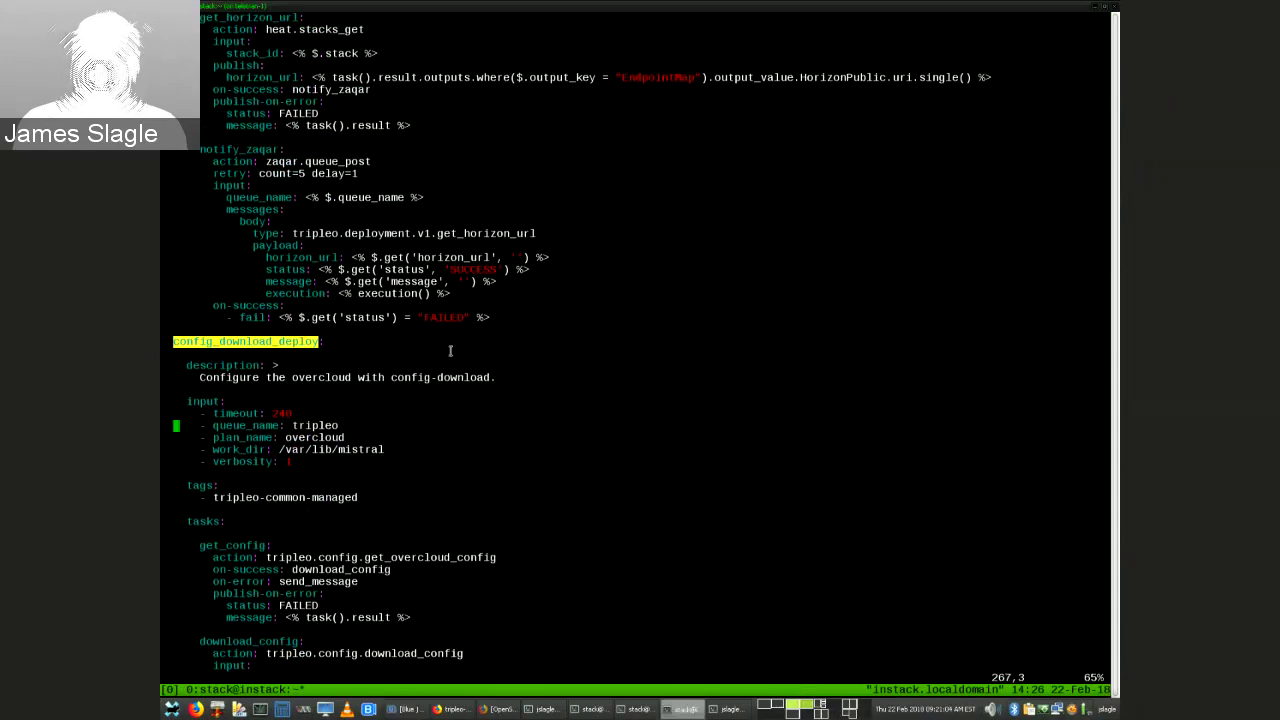
key("j")
key("j")
key("j")
key("j")
key("j")
key("j")
key("j")
key("j")
key("j")
key("j")
key("j")
key("j")
key("j")
key("j")
key("j")
key("j")
key("j")
key("j")
key("j")
key("j")
key("j")
key("j")
key("j")
key("j")
key("j")
key("j")
key("j")
key("j")
key("j")
key("j")
key("j")
key("j")
key("j")
key("j")
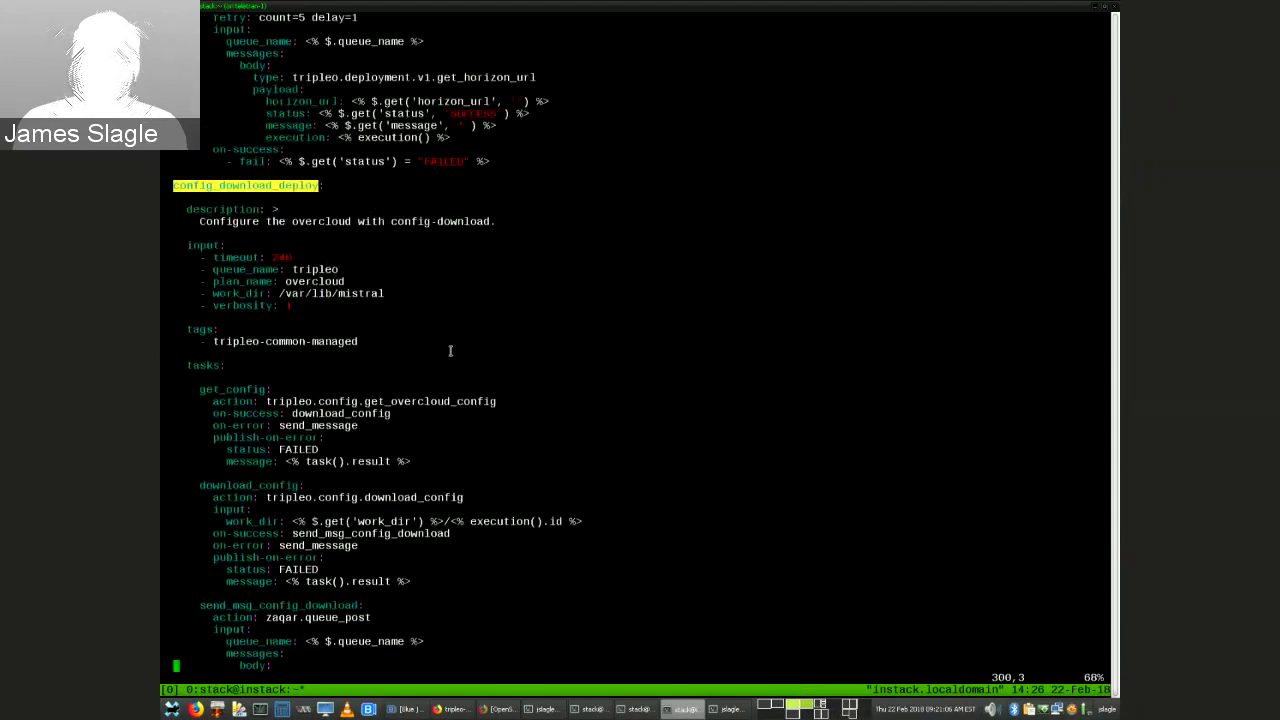
key("j")
Go back up to the get_config task and highlight its name line, then clear the highlight.
key("k")
key("k")
key("k")
key("k")
key("k")
key("k")
key("k")
key("k")
key("k")
key("k")
key("k")
key("k")
key("k")
key("k")
key("k")
key("k")
key("k")
key("k")
key("k")
key("k")
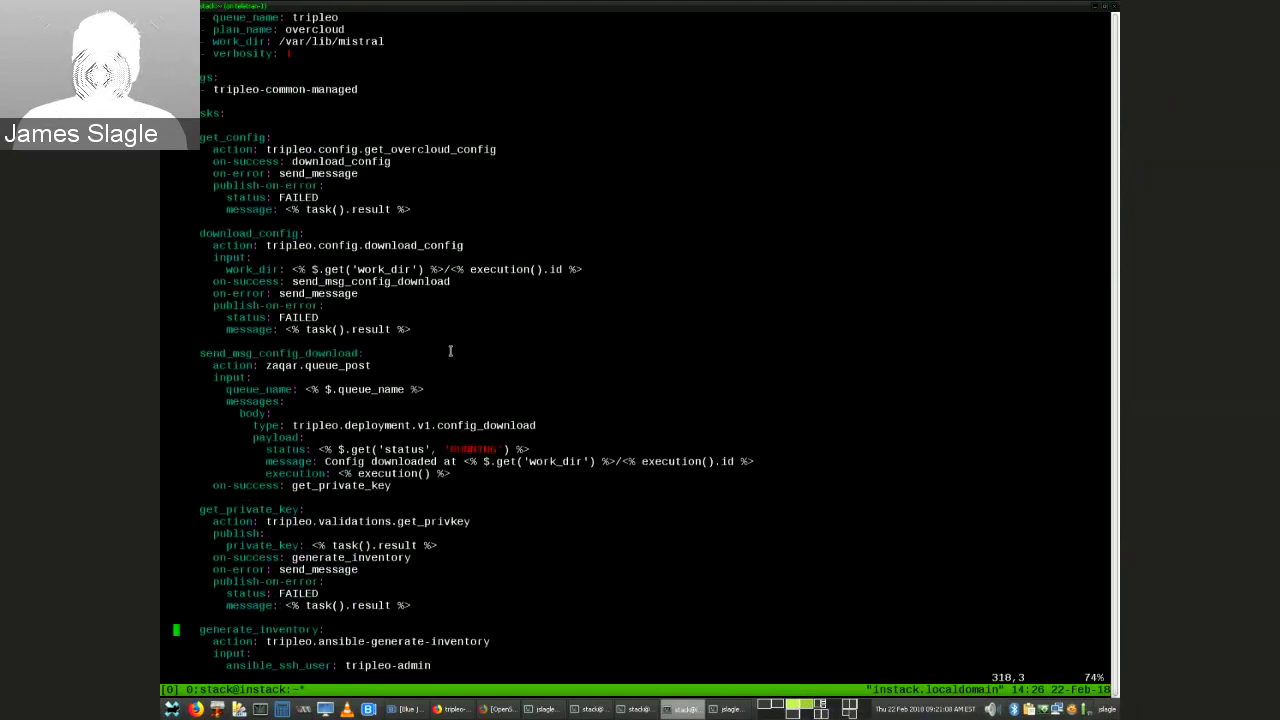
key("k")
key("k")
key("k")
key("k")
key("k")
key("k")
key("k")
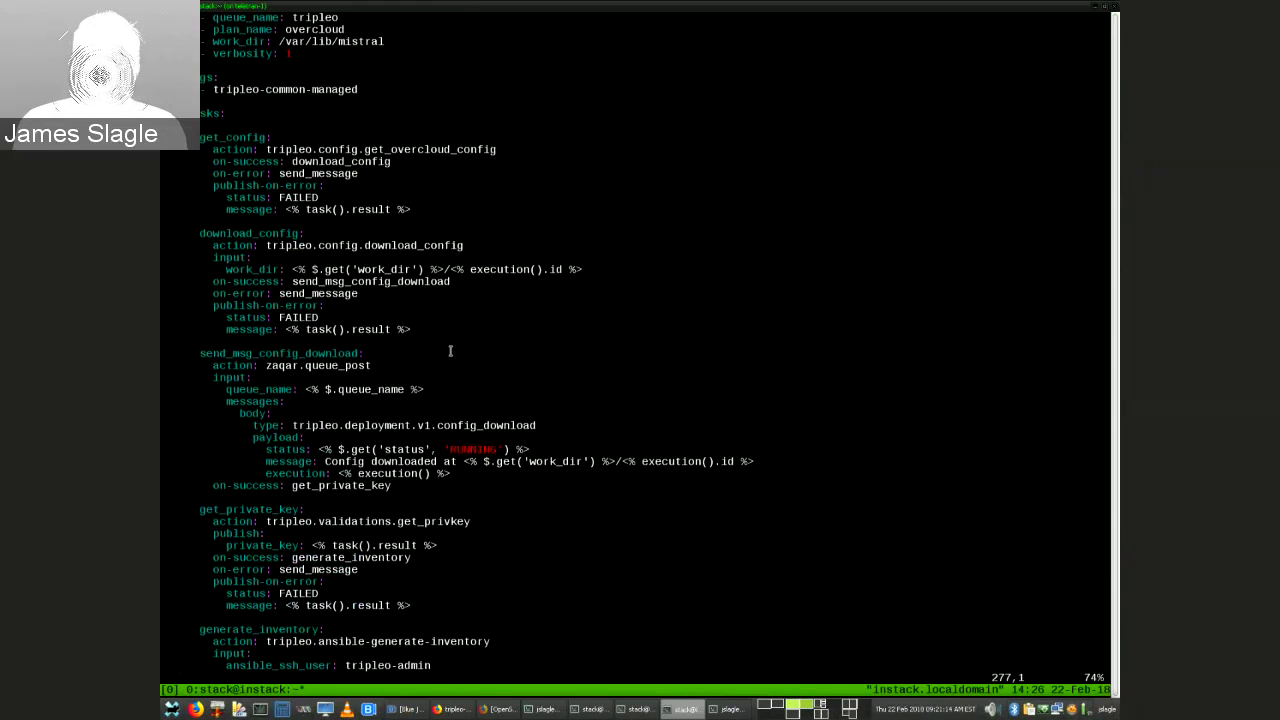
key("j")
key("v")
key("Escape")
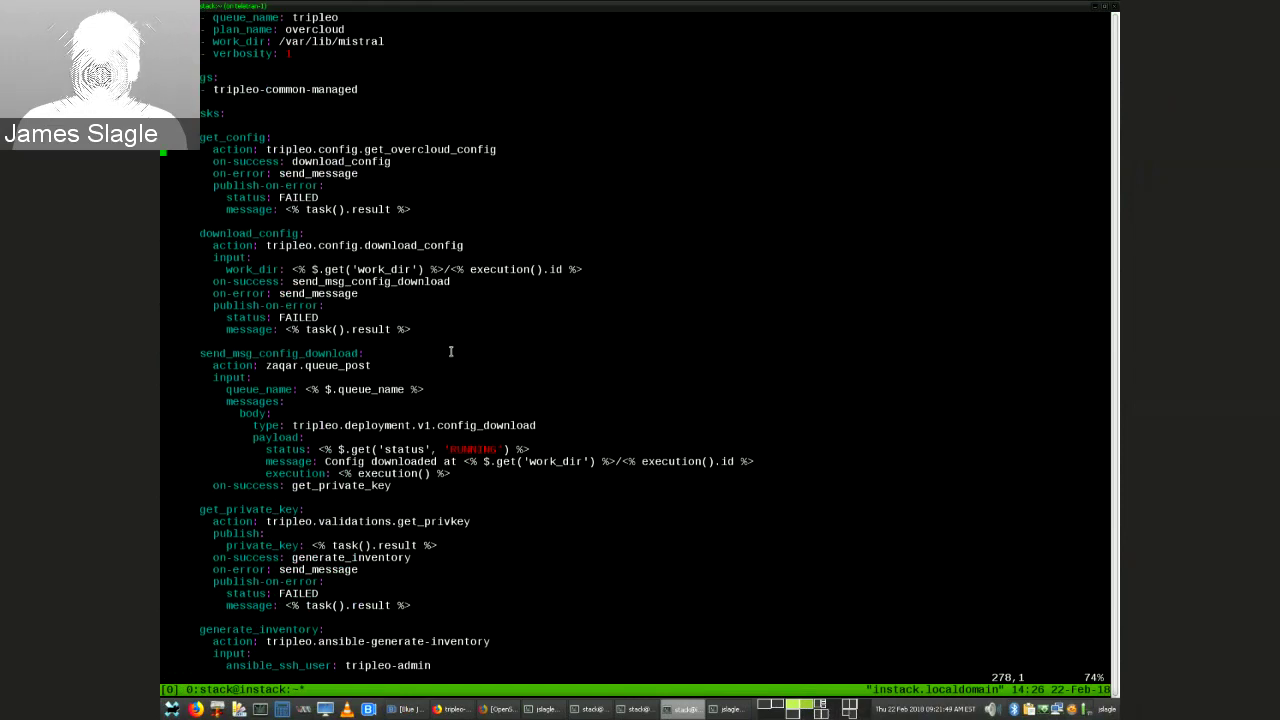
Move down past get_config to the work_dir input of the download_config task.
key("j")
key("j")
key("j")
key("j")
key("j")
key("j")
key("j")
key("j")
key("j")
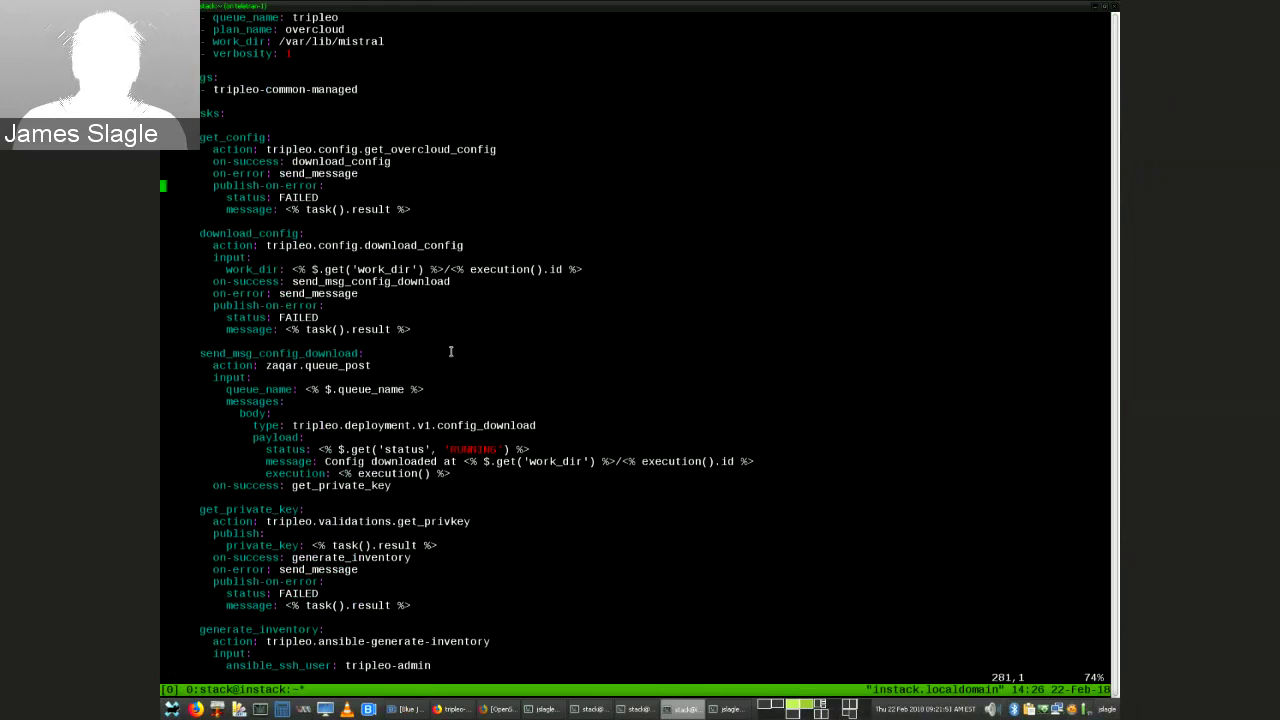
key("j")
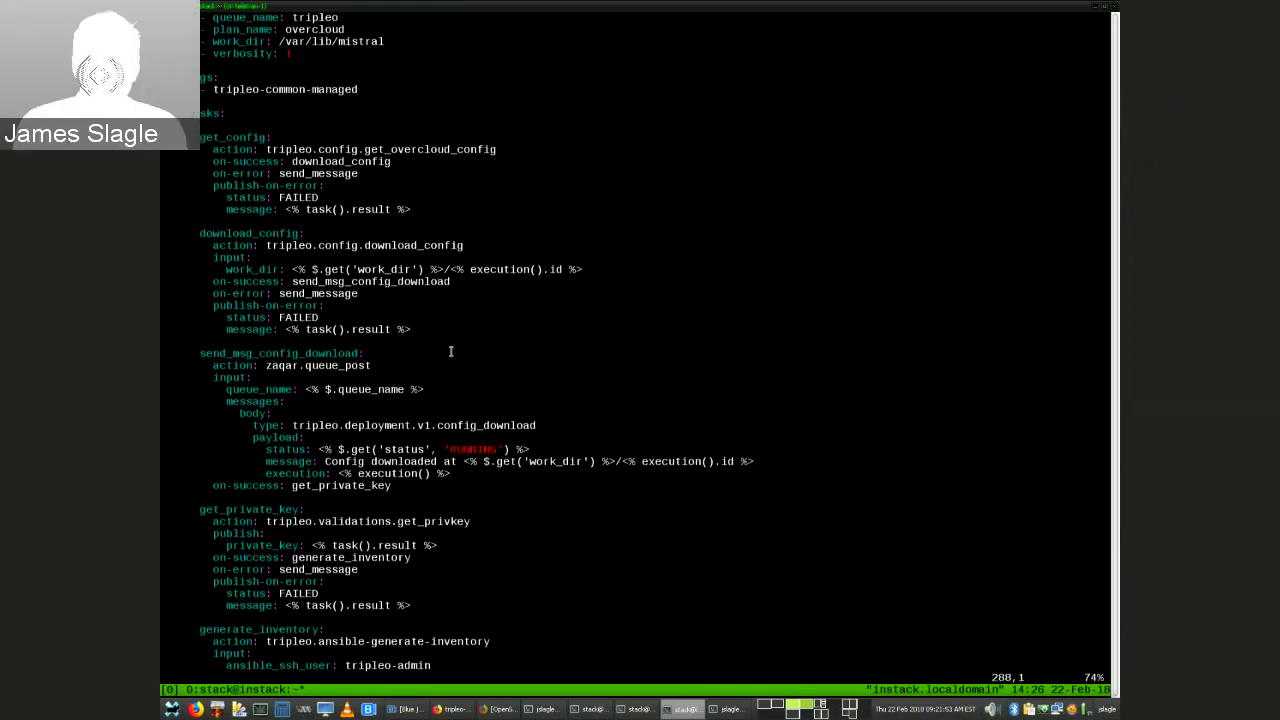
Examine the send_msg_config_download task down to the message line of its payload.
key("j")
key("j")
key("j")
key("j")
key("j")
key("j")
key("j")
key("j")
key("j")
key("j")
key("j")
key("j")
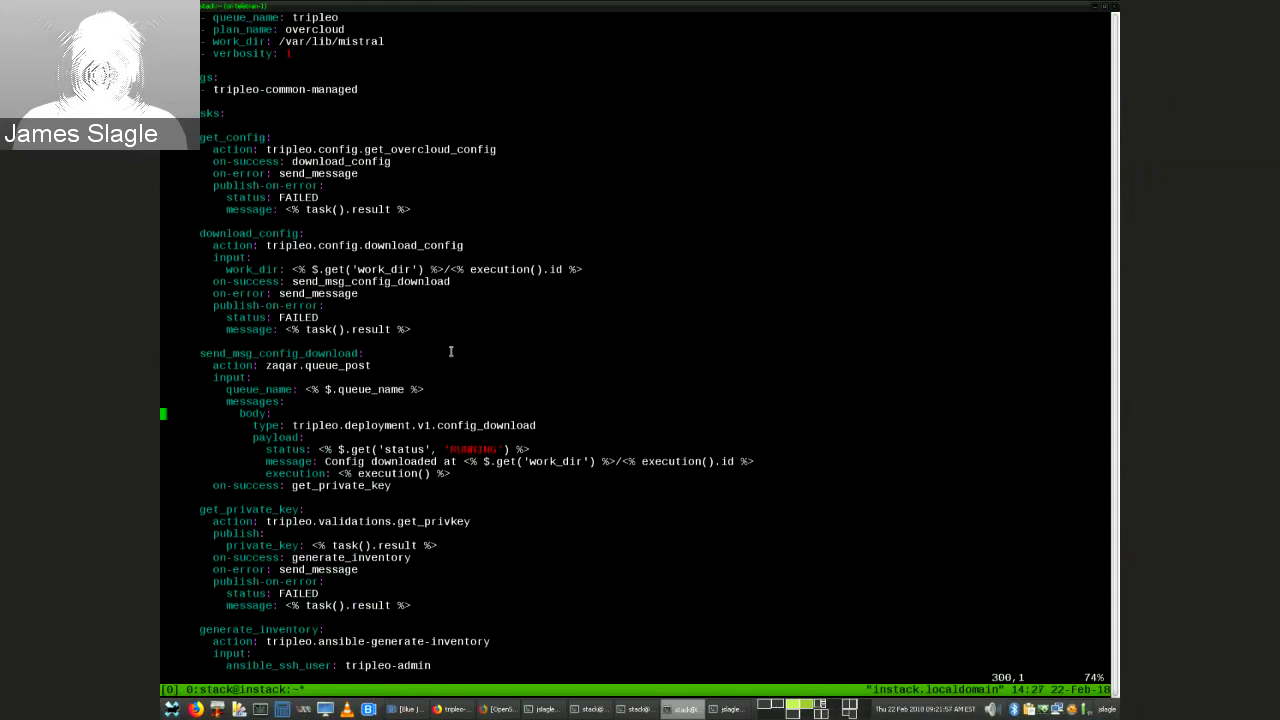
key("j")
key("j")
key("j")
key("j")
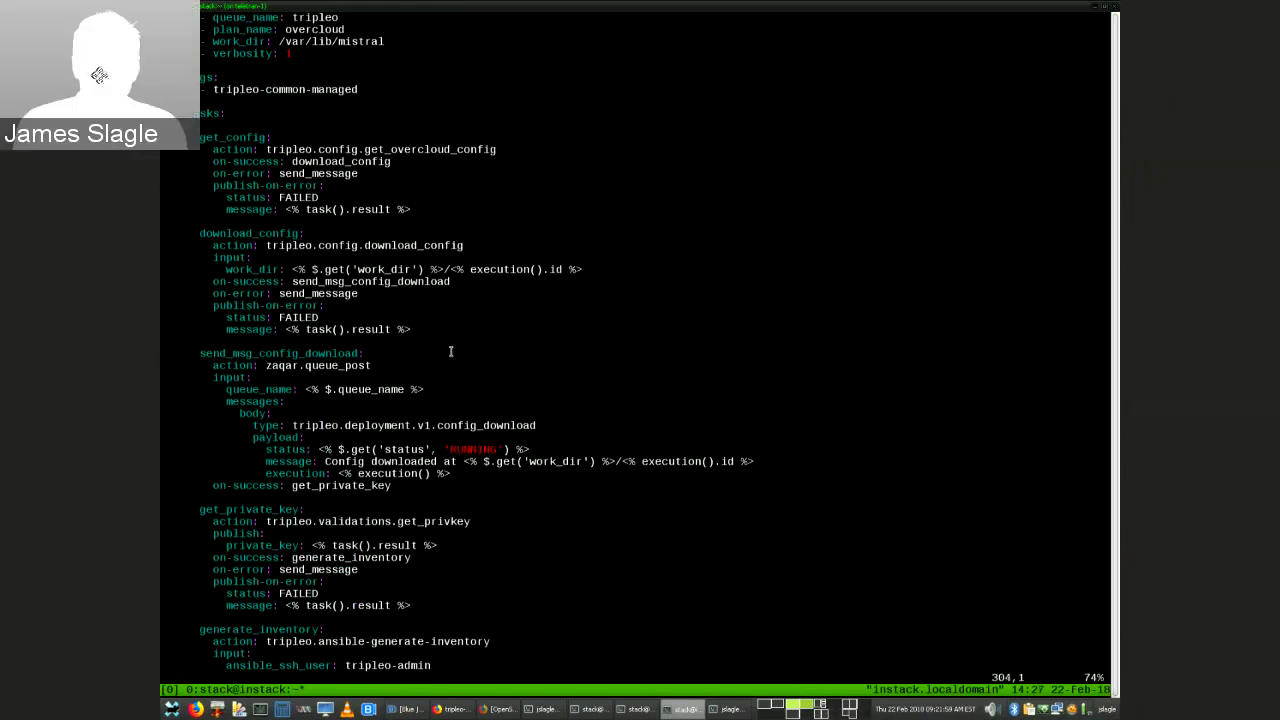
Move down to the get_private_key task and highlight its name line, then clear the highlight.
key("j")
key("j")
key("j")
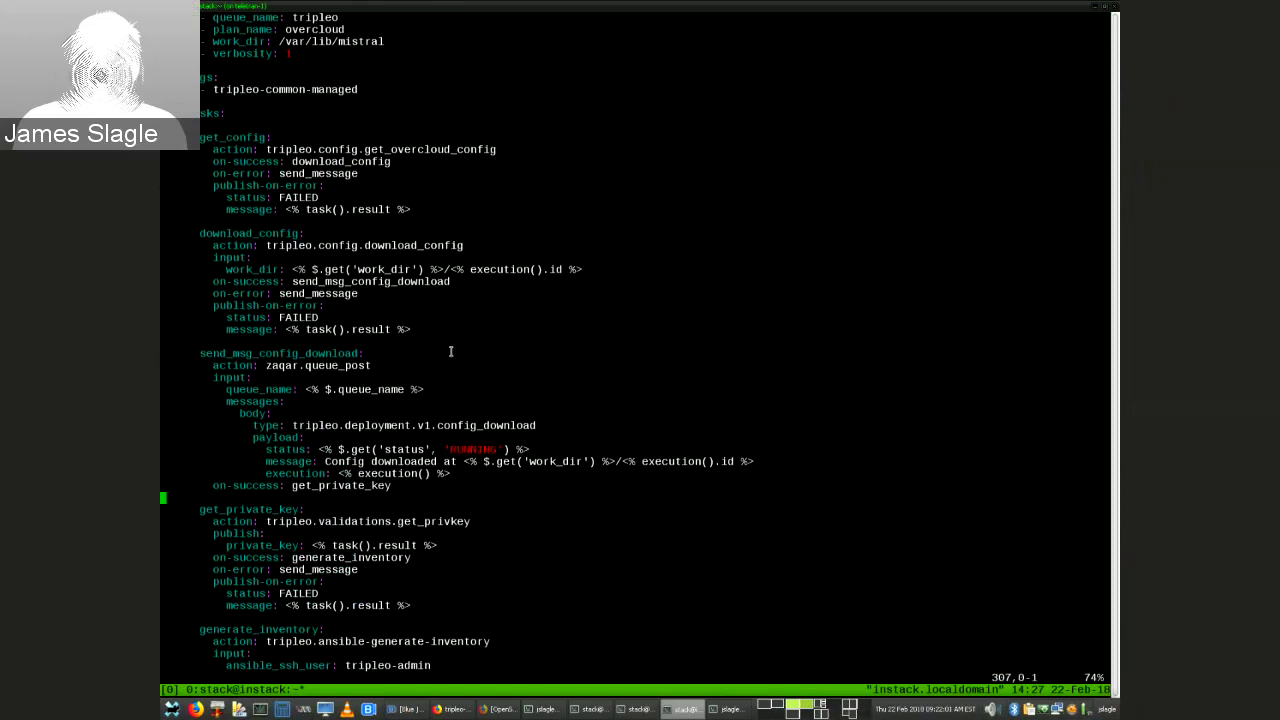
key("j")
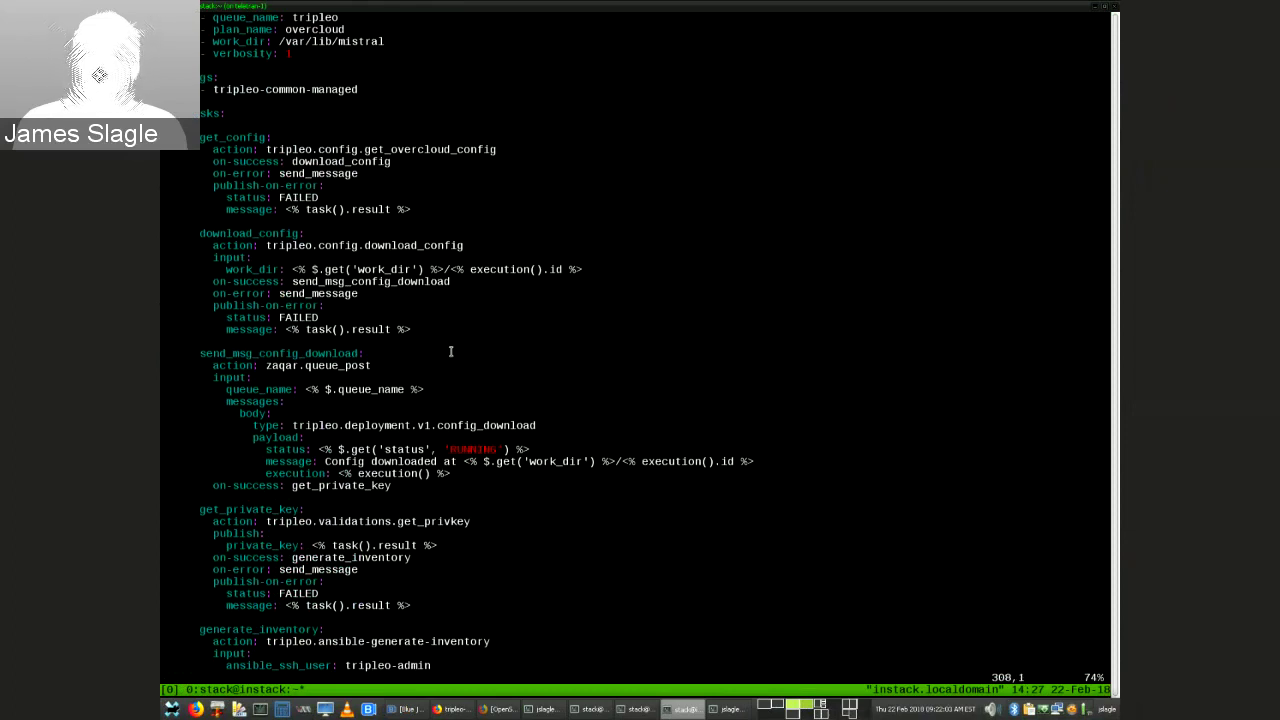
key("v")
key("j")
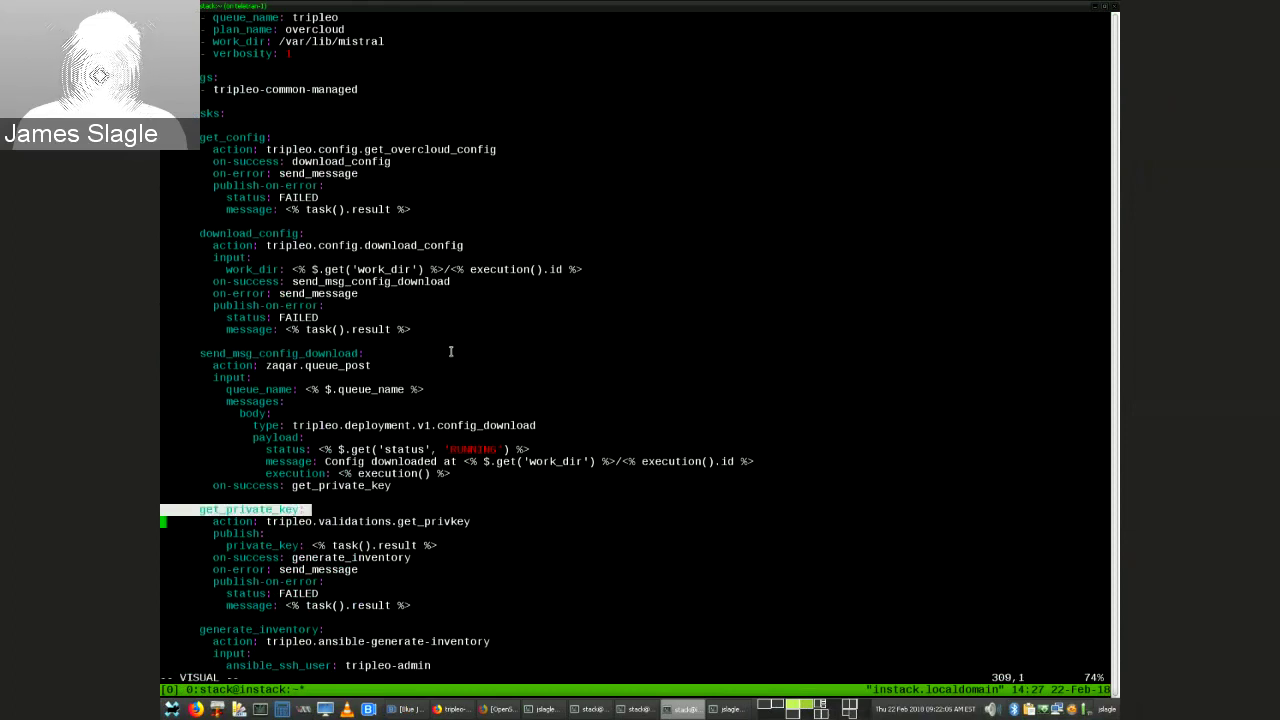
key("Escape")
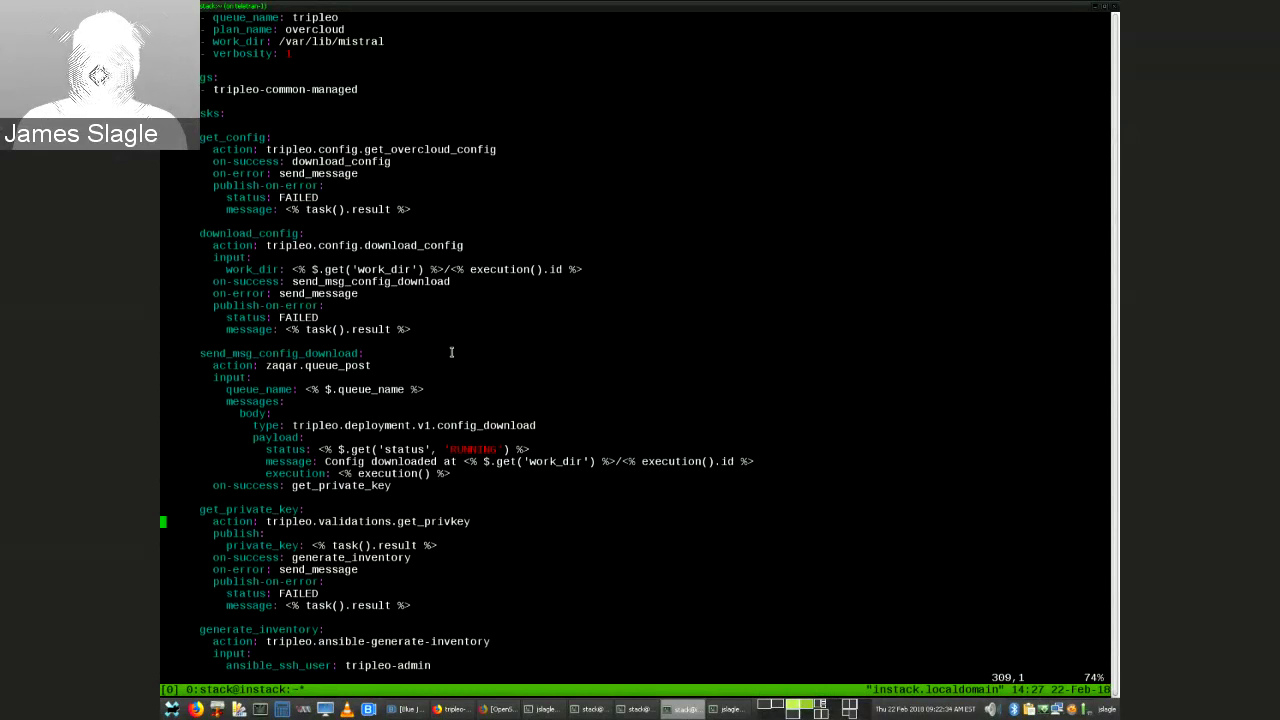
Move down to the generate_inventory task and highlight its name line, then clear the highlight.
key("j")
key("j")
key("j")
key("j")
key("j")
key("j")
key("j")
key("j")
key("j")
key("j")
key("k")
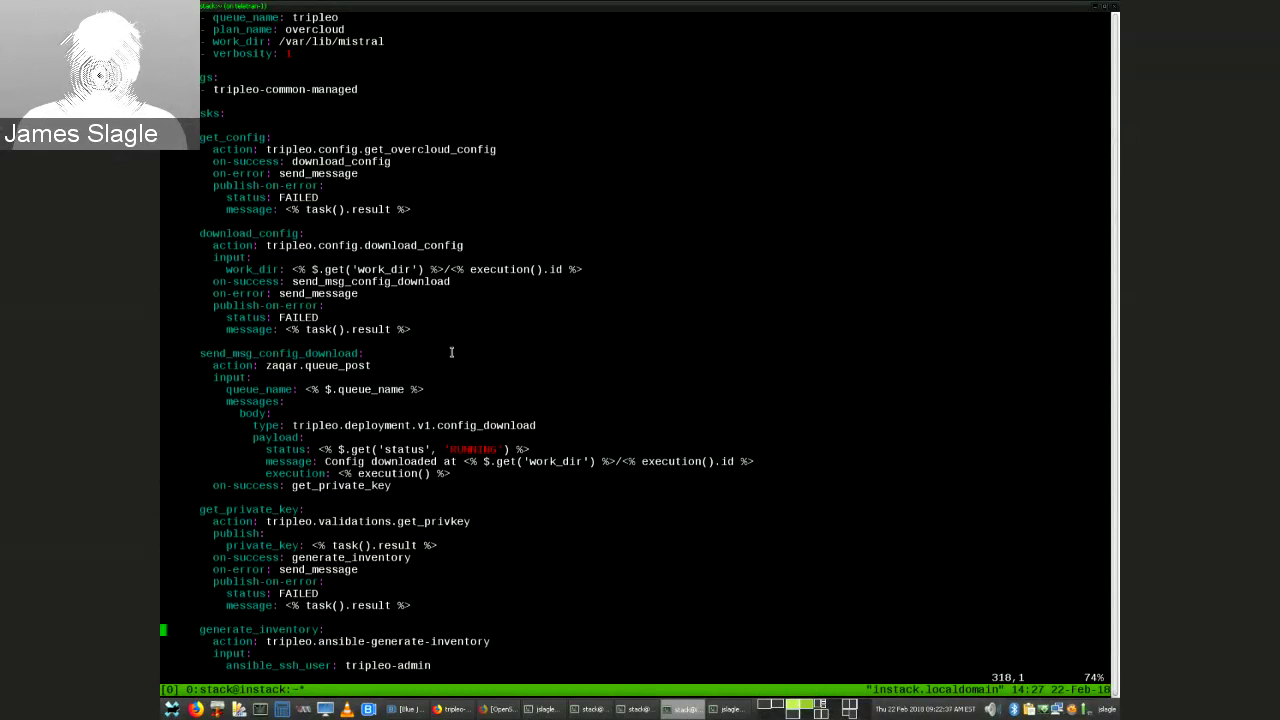
key("v")
key("j")
key("Escape")
Examine the generate_inventory task's inputs and the send_msg_generate_inventory task, ending on the latter's input line.
key("j")
key("j")
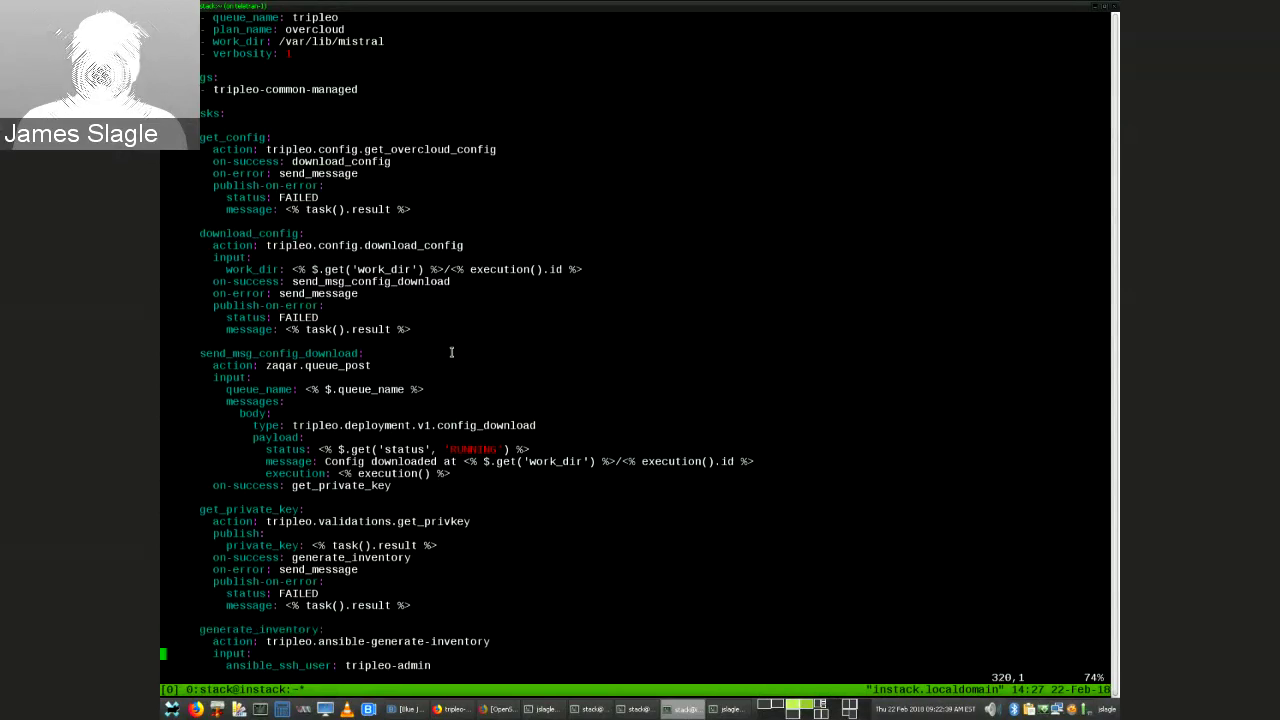
key("j")
key("j")
key("j")
key("j")
key("j")
key("j")
key("j")
key("j")
key("j")
key("j")
key("j")
key("j")
key("j")
key("j")
key("j")
key("j")
key("j")
key("j")
key("j")
key("j")
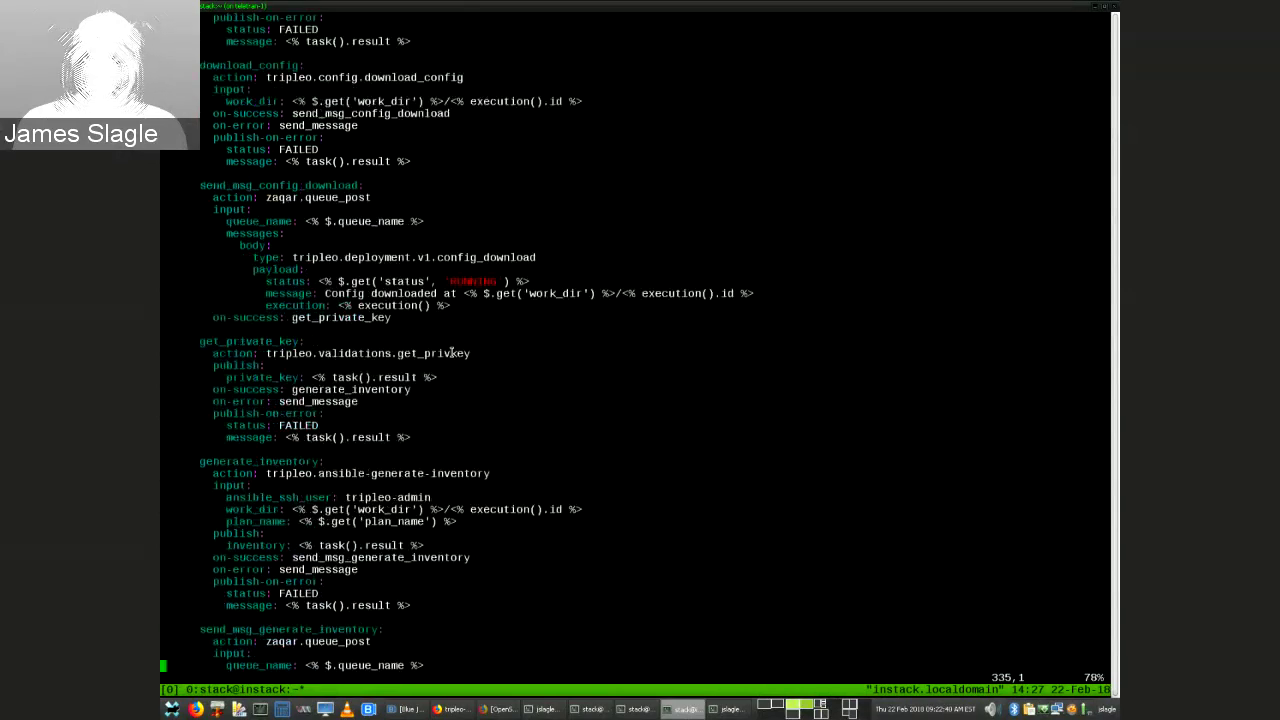
key("k")
key("k")
key("k")
key("k")
key("k")
key("k")
key("k")
key("k")
key("k")
key("j")
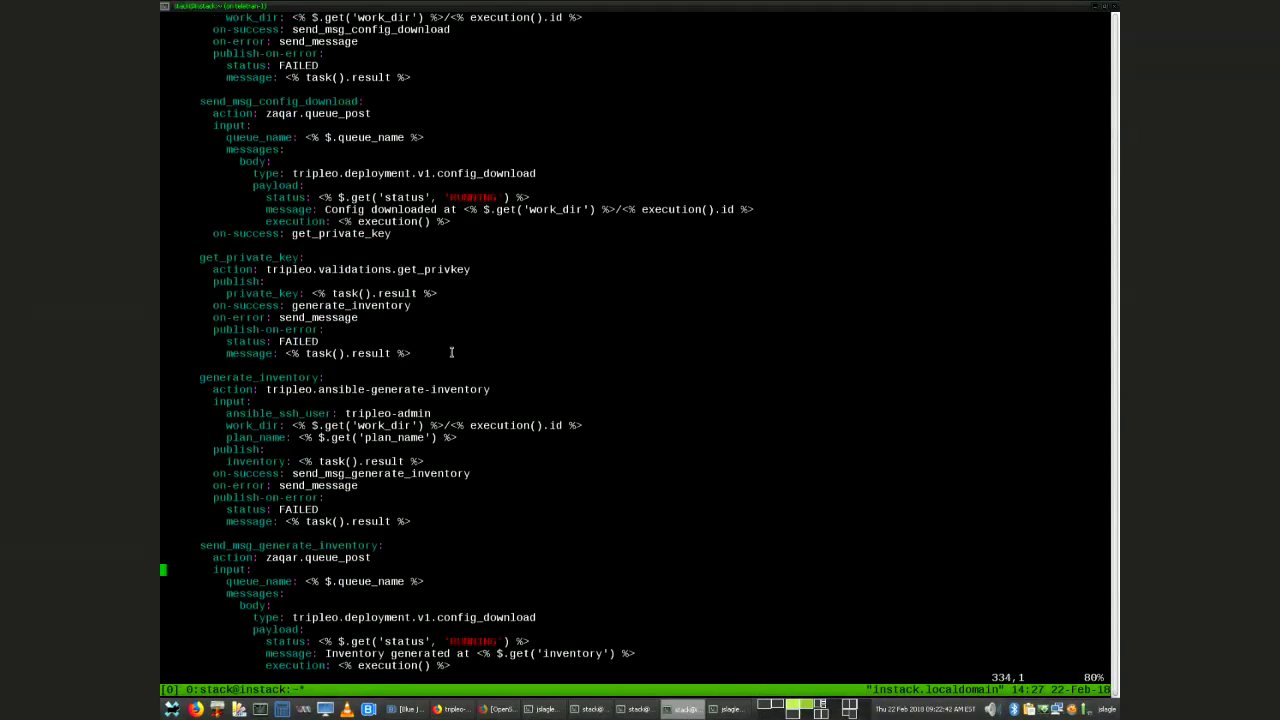
Examine the rest of the send_msg_generate_inventory task, ending on the action line of the send_msg_run_ansible task.
key("j")
key("j")
key("j")
key("j")
key("j")
key("j")
key("j")
key("j")
key("j")
key("j")
key("j")
key("j")
key("j")
key("j")
key("j")
key("j")
key("j")
key("j")
key("j")
key("j")
key("k")
key("k")
key("k")
key("k")
key("k")
key("k")
key("k")
key("k")
key("k")
key("k")
key("k")
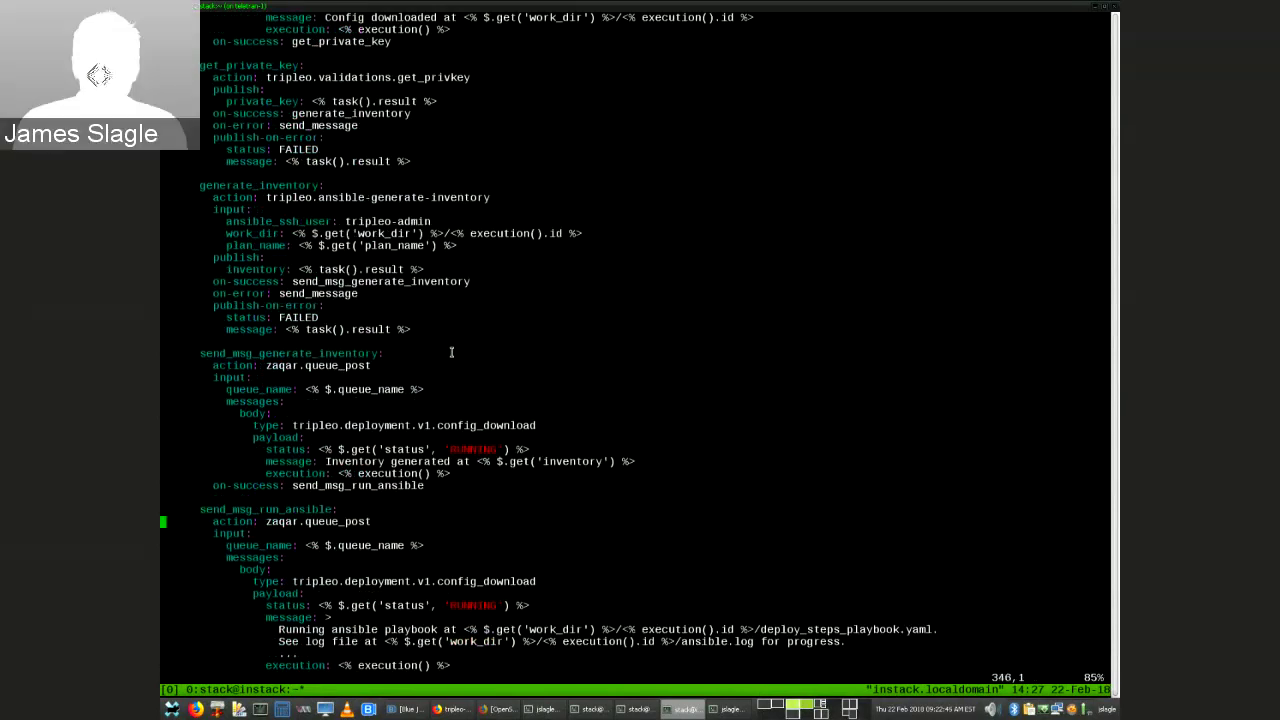
Examine the send_msg_run_ansible message payload and the run_ansible task's inputs down to the timeout line.
key("j")
key("j")
key("j")
key("j")
key("j")
key("j")
key("j")
key("j")
key("j")
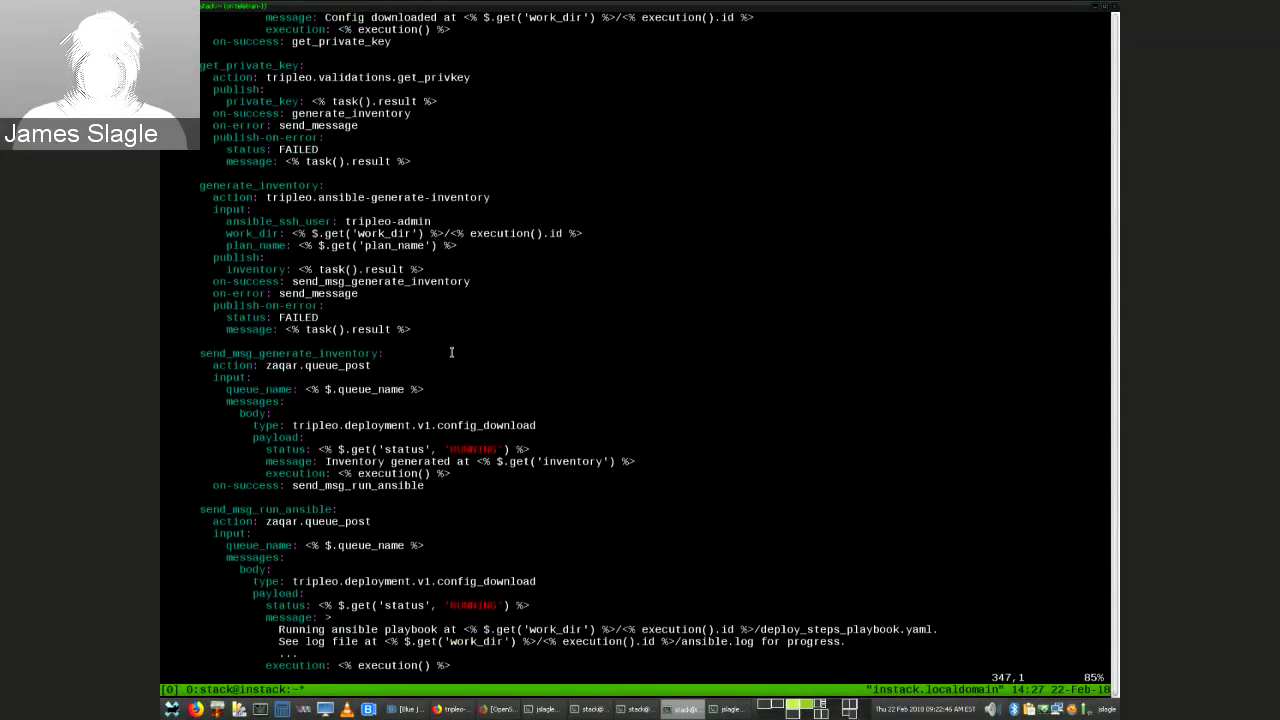
key("j")
key("j")
key("j")
key("j")
key("j")
key("j")
key("j")
key("j")
key("j")
key("j")
key("j")
key("j")
key("j")
key("j")
key("j")
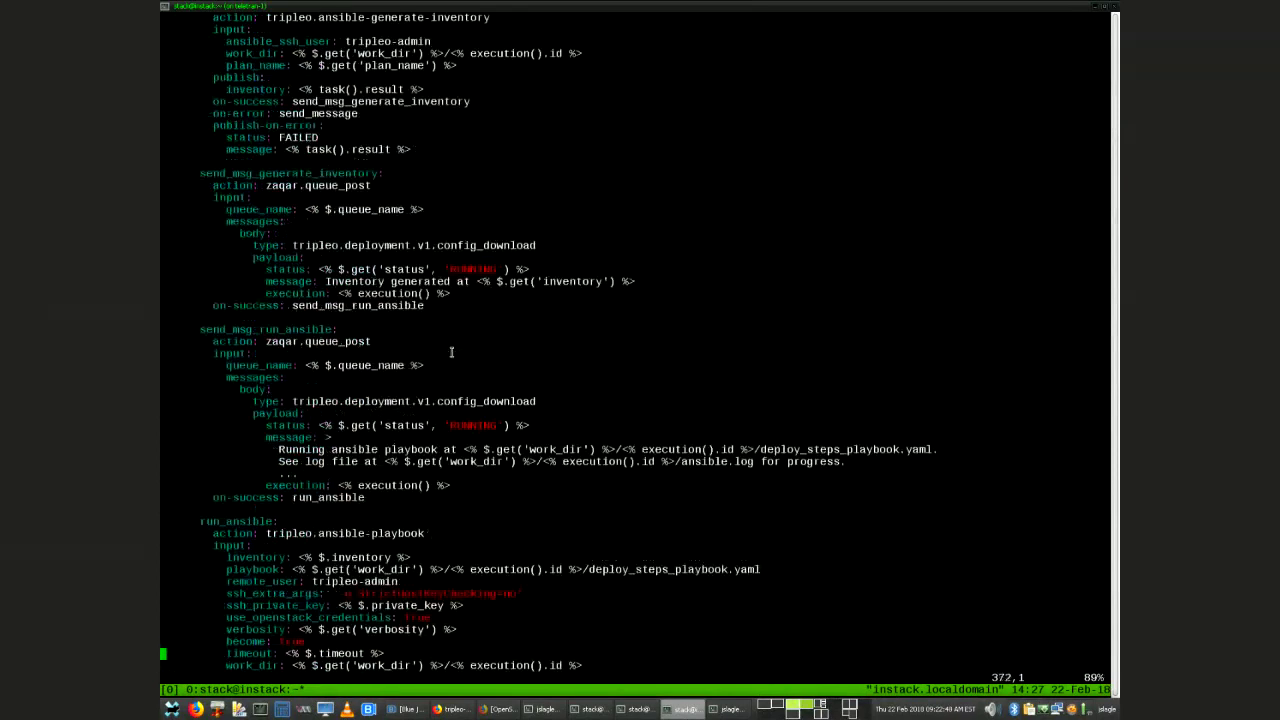
Return to the send_msg_run_ansible task and highlight its name line, then clear the highlight.
key("k")
key("k")
key("k")
key("k")
key("k")
key("k")
key("k")
key("k")
key("k")
key("k")
key("k")
key("k")
key("k")
key("k")
key("k")
key("k")
key("k")
key("k")
key("k")
key("k")
key("k")
key("k")
key("k")
key("k")
key("k")
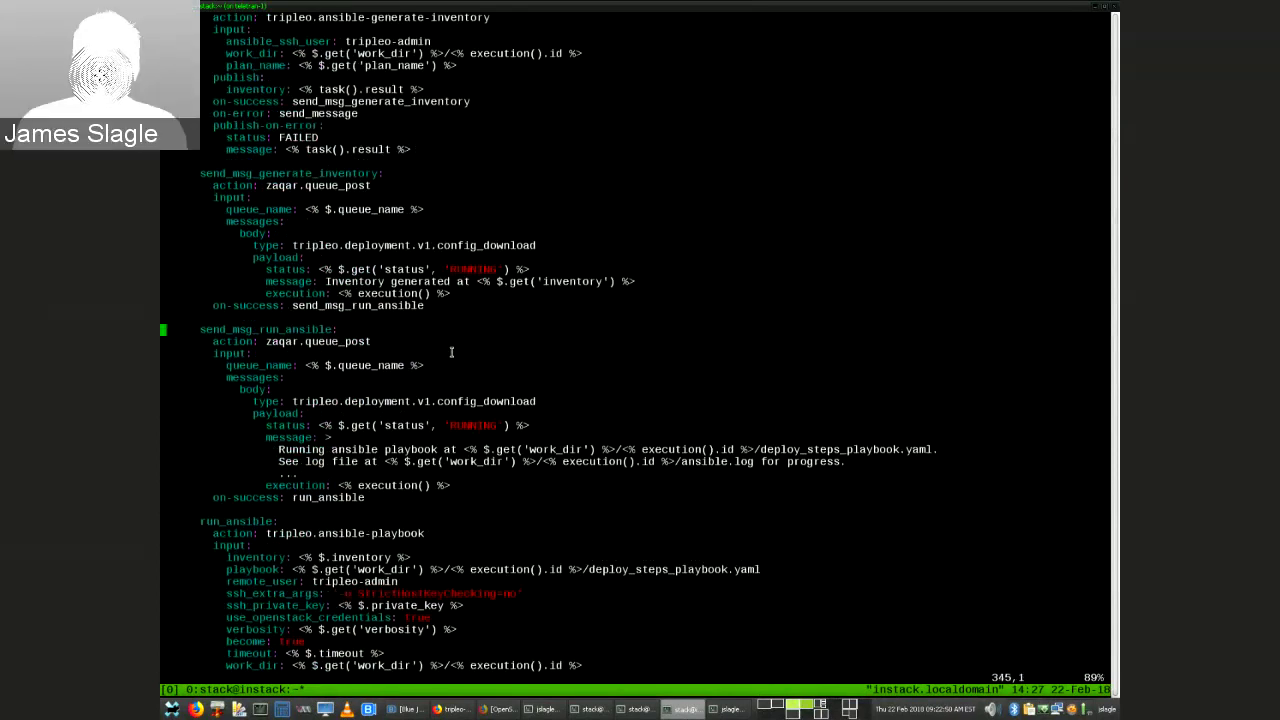
key("v")
key("j")
key("Escape")
Move down to the run_ansible task and highlight its name line, then clear the highlight.
key("j")
key("j")
key("j")
key("j")
key("j")
key("j")
key("j")
key("j")
key("j")
key("j")
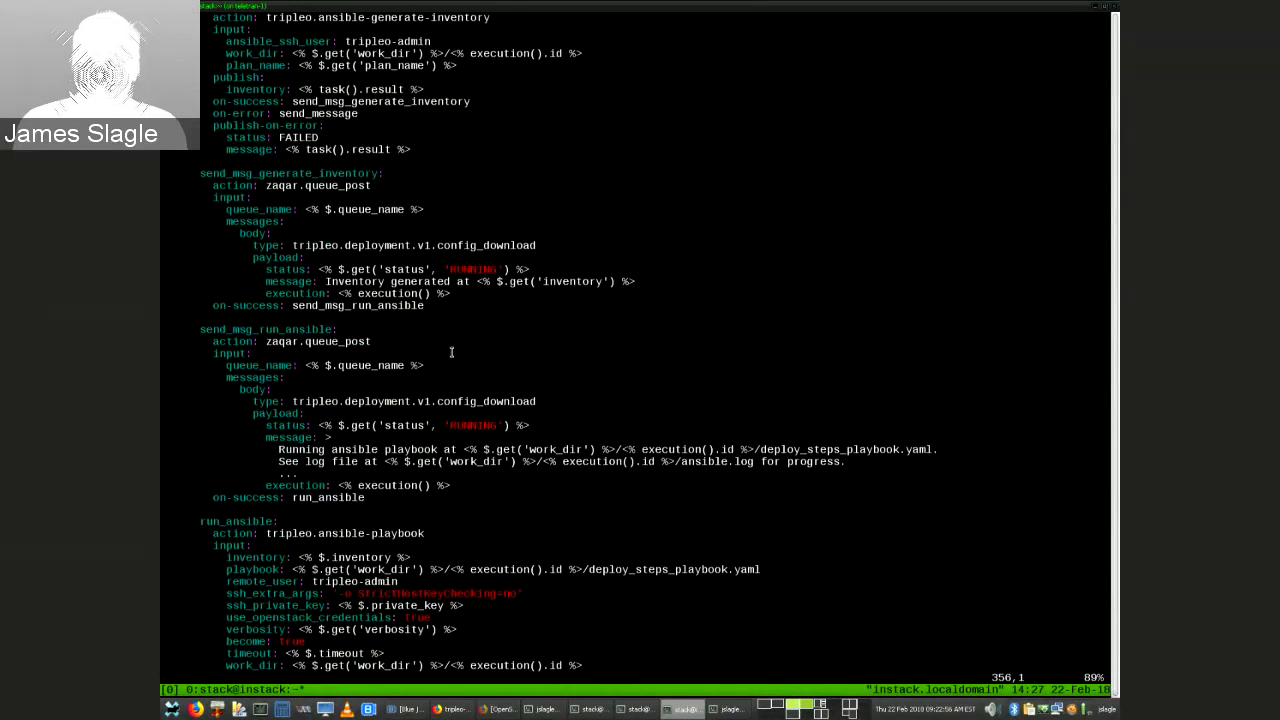
key("j")
key("j")
key("j")
key("j")
key("j")
key("j")
key("v")
key("$")
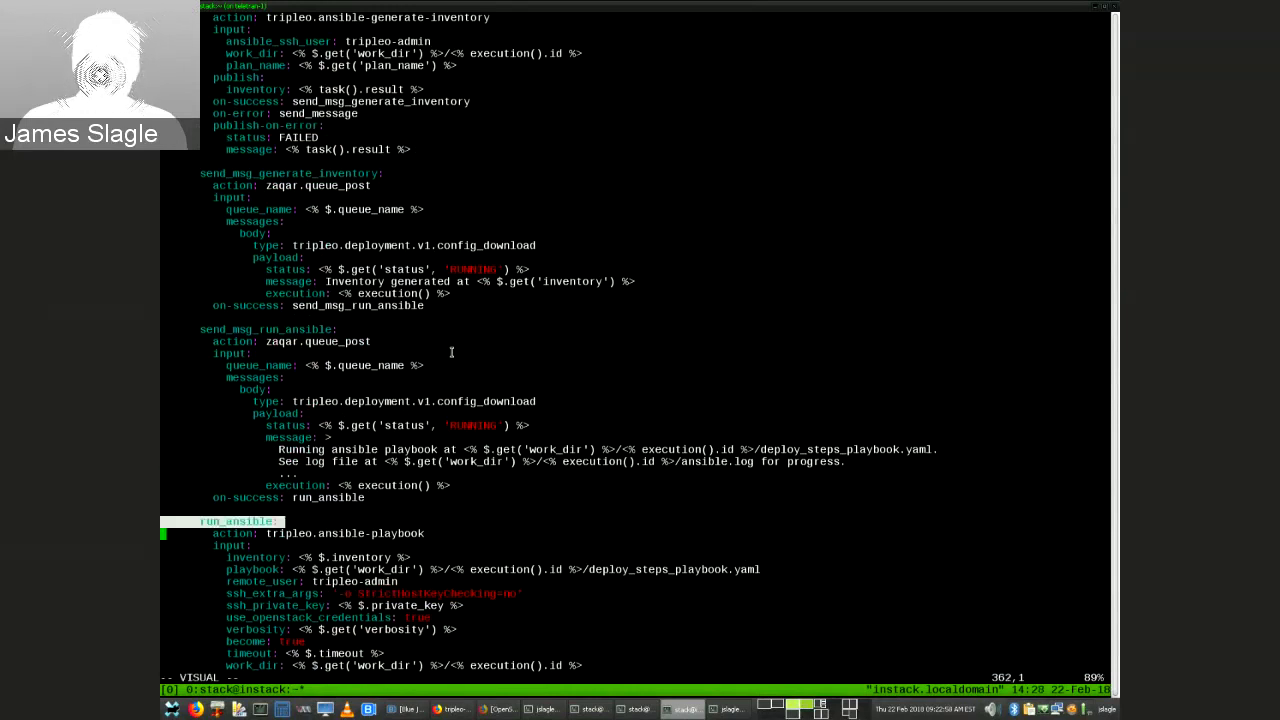
key("Escape")
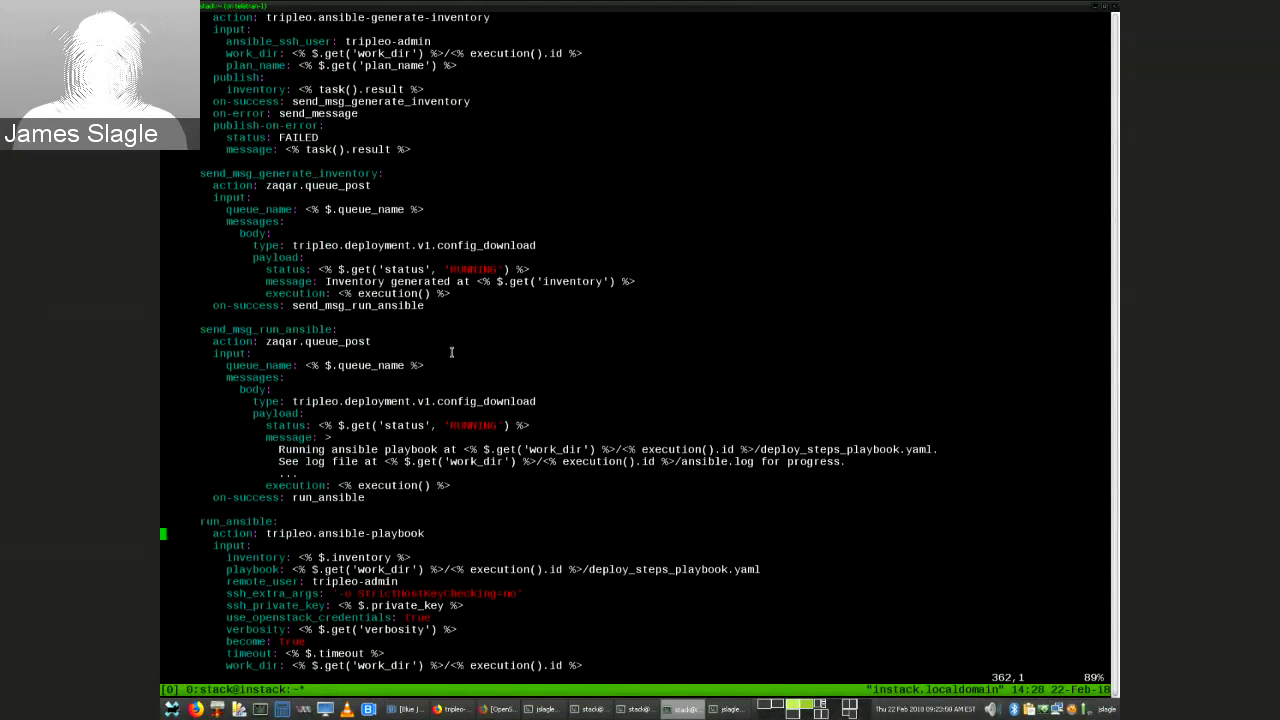
Highlight the tripleo.ansible-playbook action line of the run_ansible task, then clear the highlight.
key("v")
key("j")
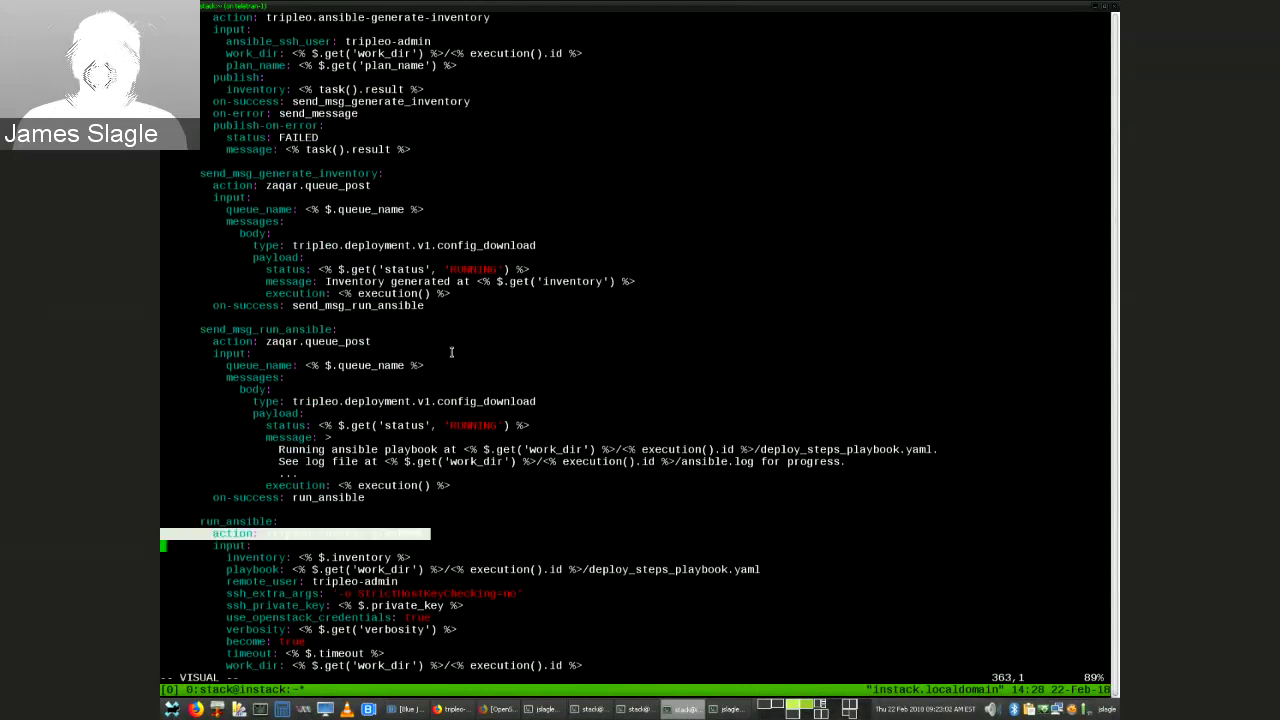
key("Escape")
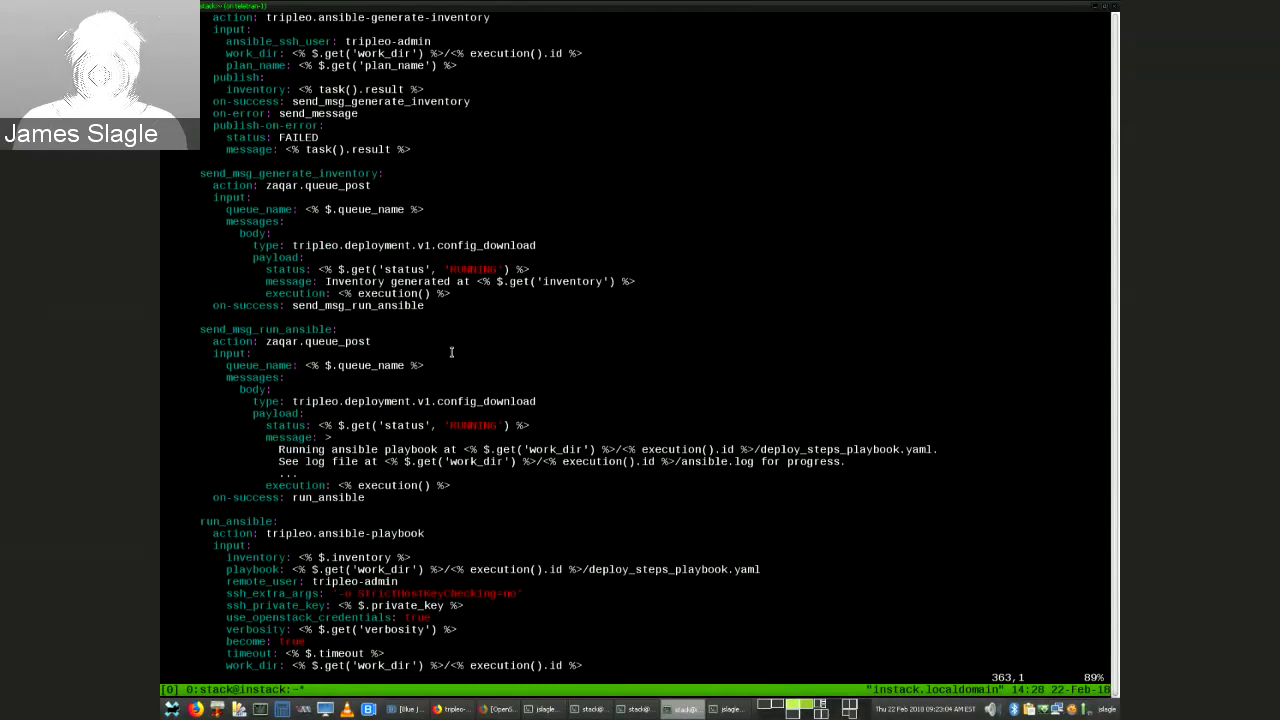
Examine the rest of the run_ansible task and continue to the status line of the ansible_passed task.
key("j")
key("j")
key("j")
key("j")
key("j")
key("j")
key("j")
key("j")
key("j")
key("j")
key("j")
key("j")
key("j")
key("j")
key("j")
key("j")
key("j")
key("j")
key("j")
key("j")
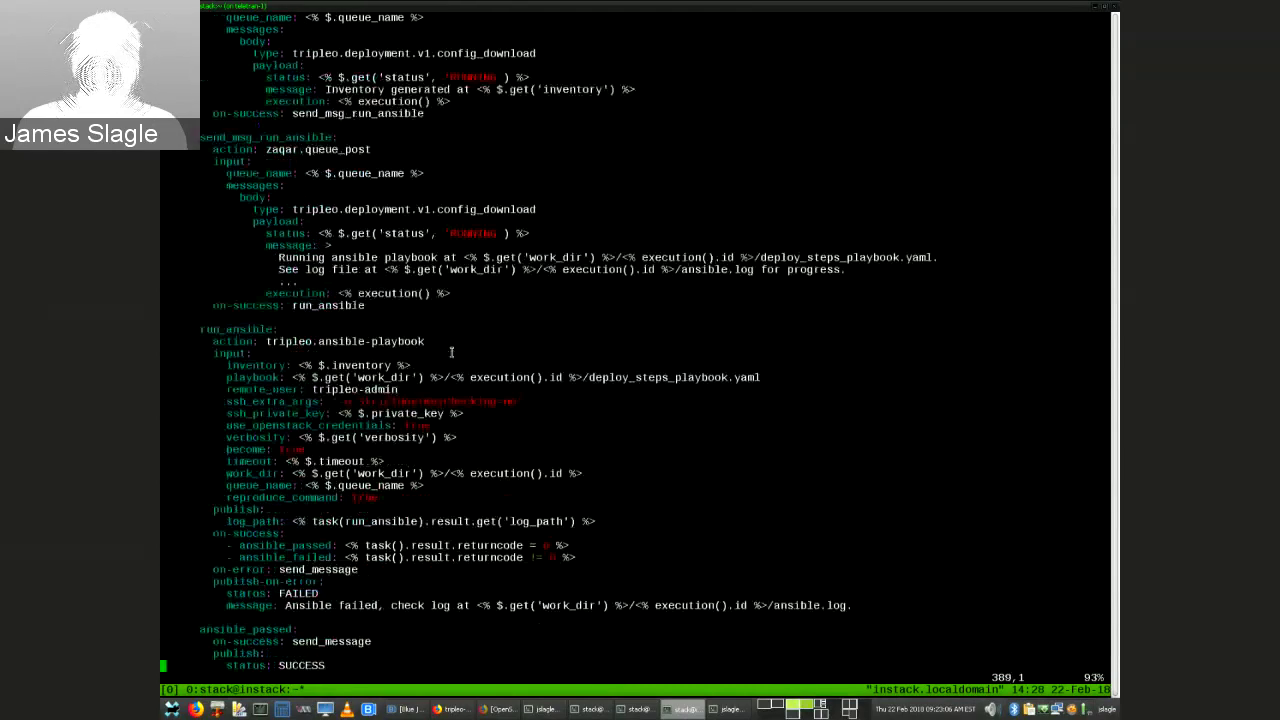
Return to the run_ansible inputs and highlight the inventory and playbook lines, then clear the highlight.
key("k")
key("k")
key("k")
key("k")
key("k")
key("k")
key("k")
key("k")
key("k")
key("k")
key("k")
key("k")
key("k")
key("k")
key("k")
key("k")
key("k")
key("k")
key("k")
key("k")
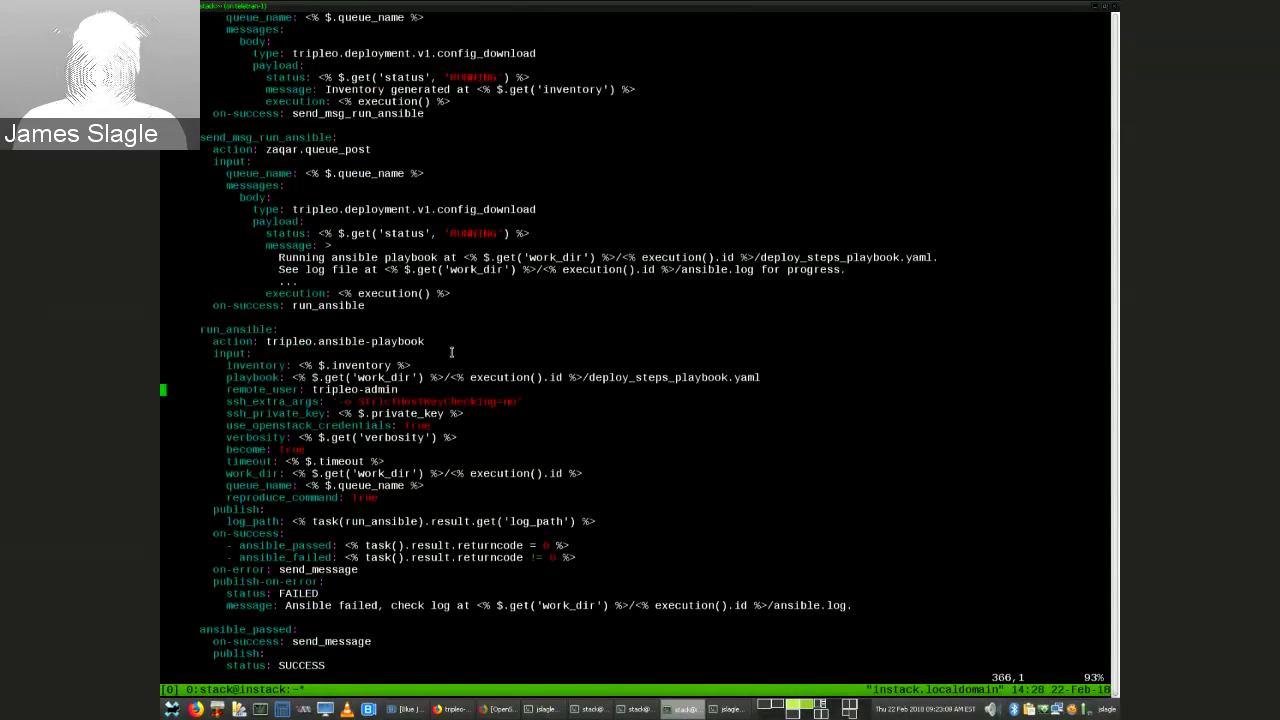
key("k")
key("k")
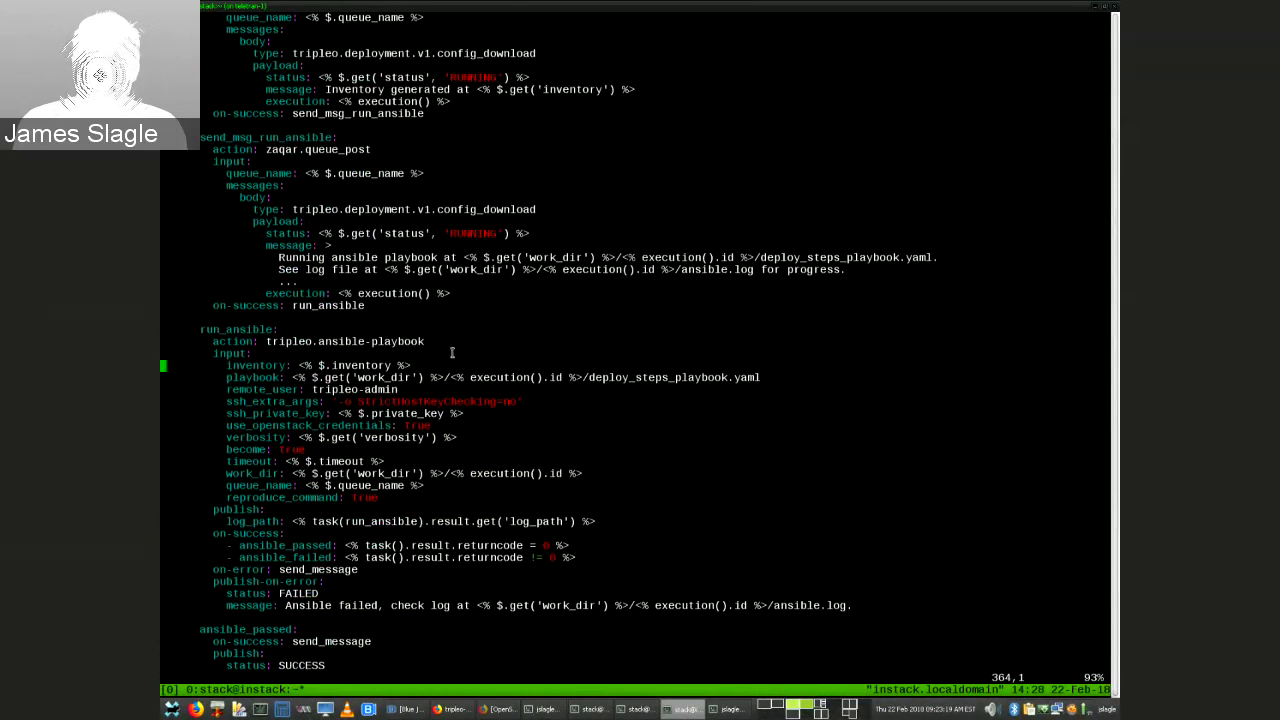
key("v")
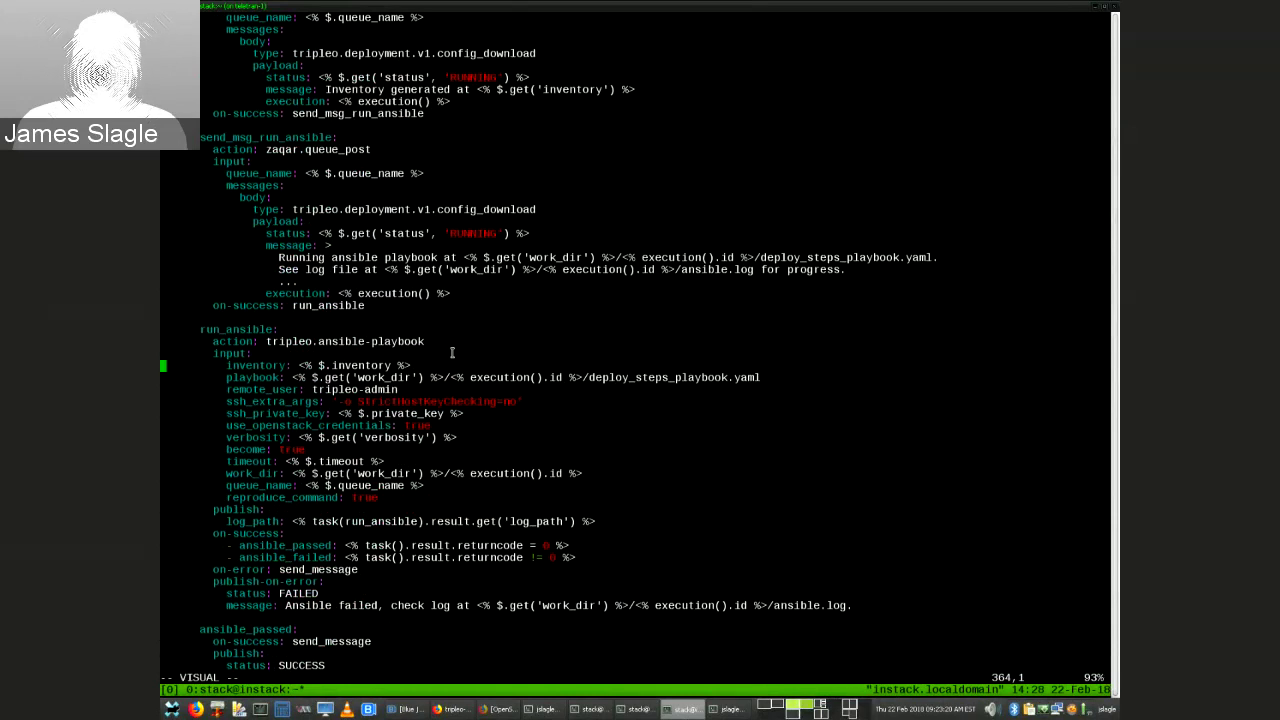
key("j")
key("j")
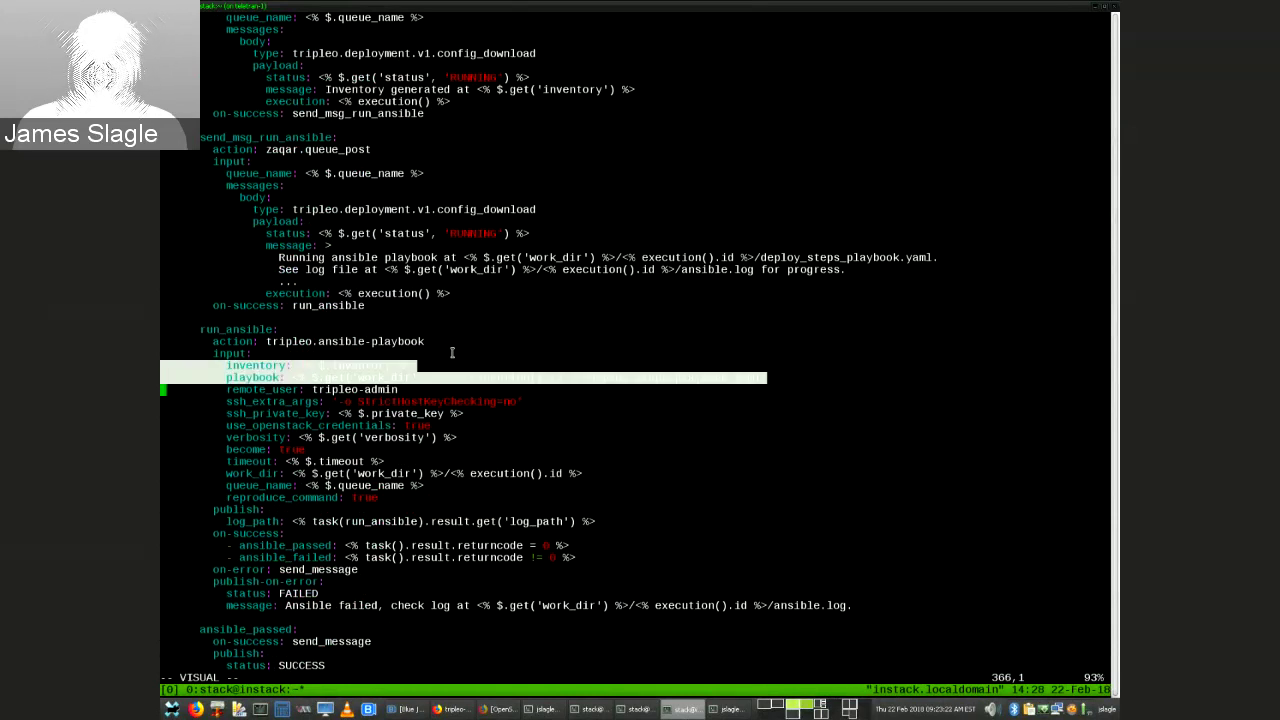
key("Escape")
Examine the run_ansible inputs from the remote_user line down to the work_dir line.
key("j")
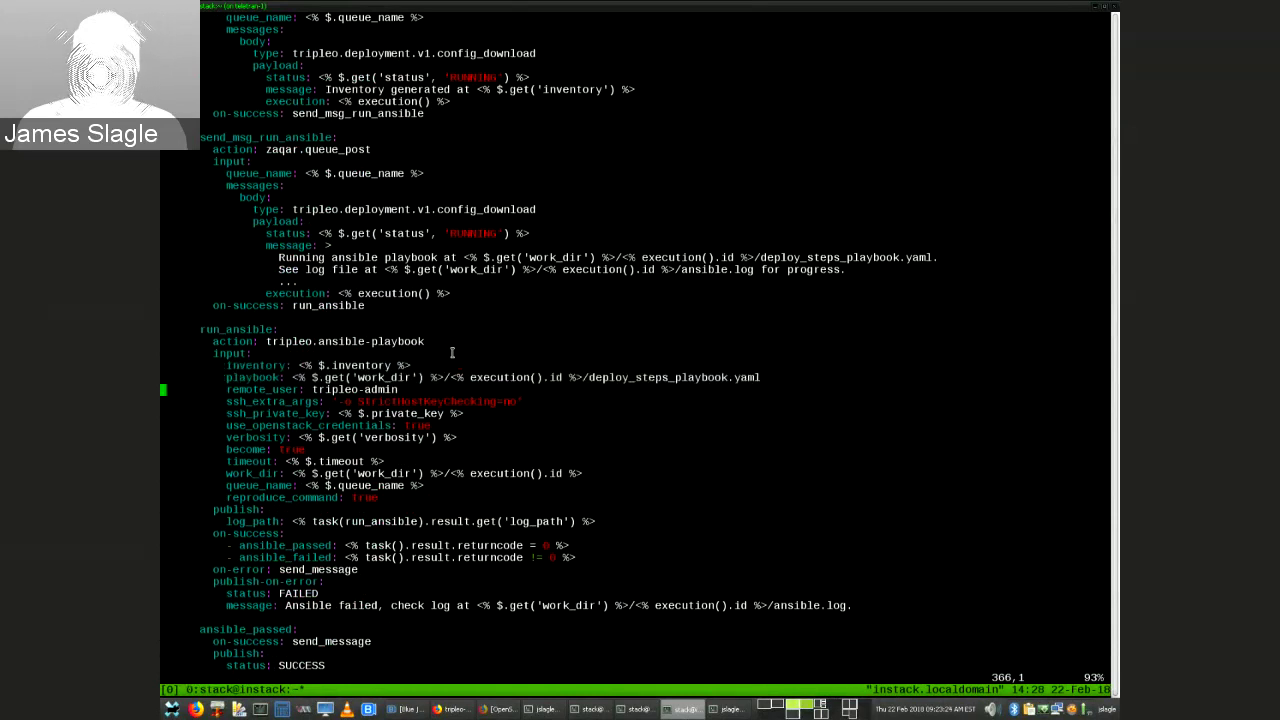
key("j")
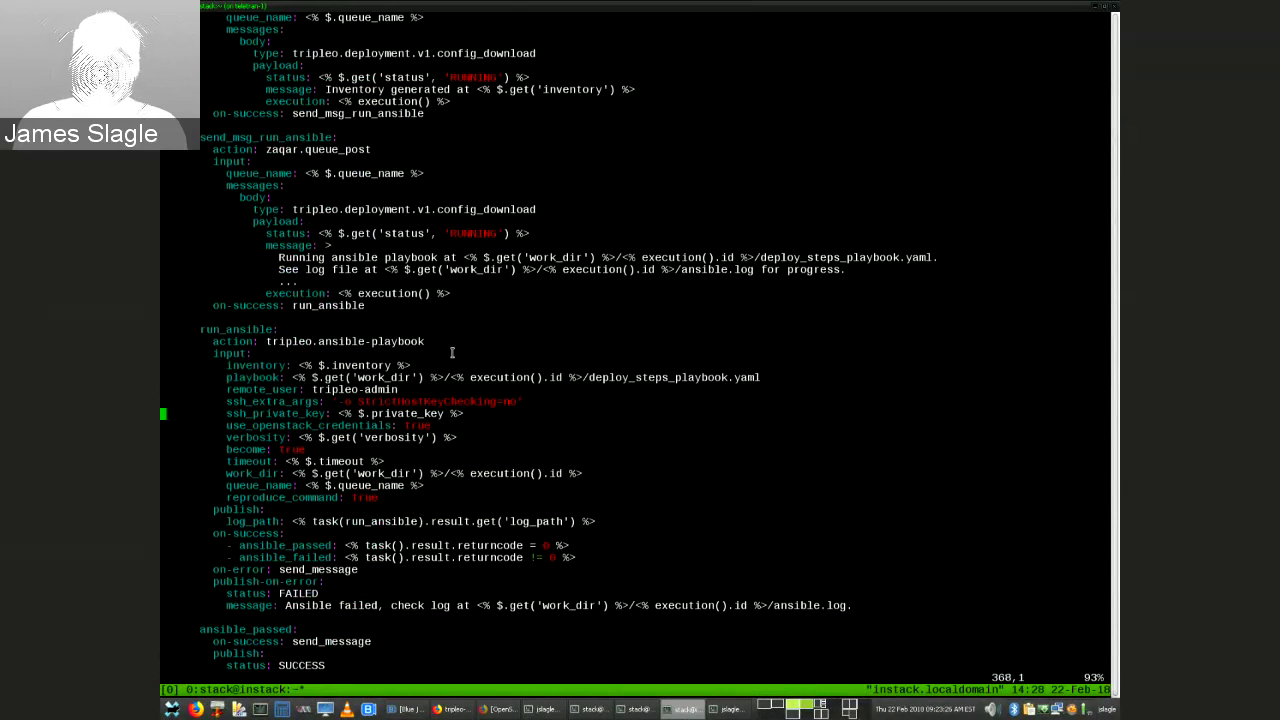
key("j")
key("j")
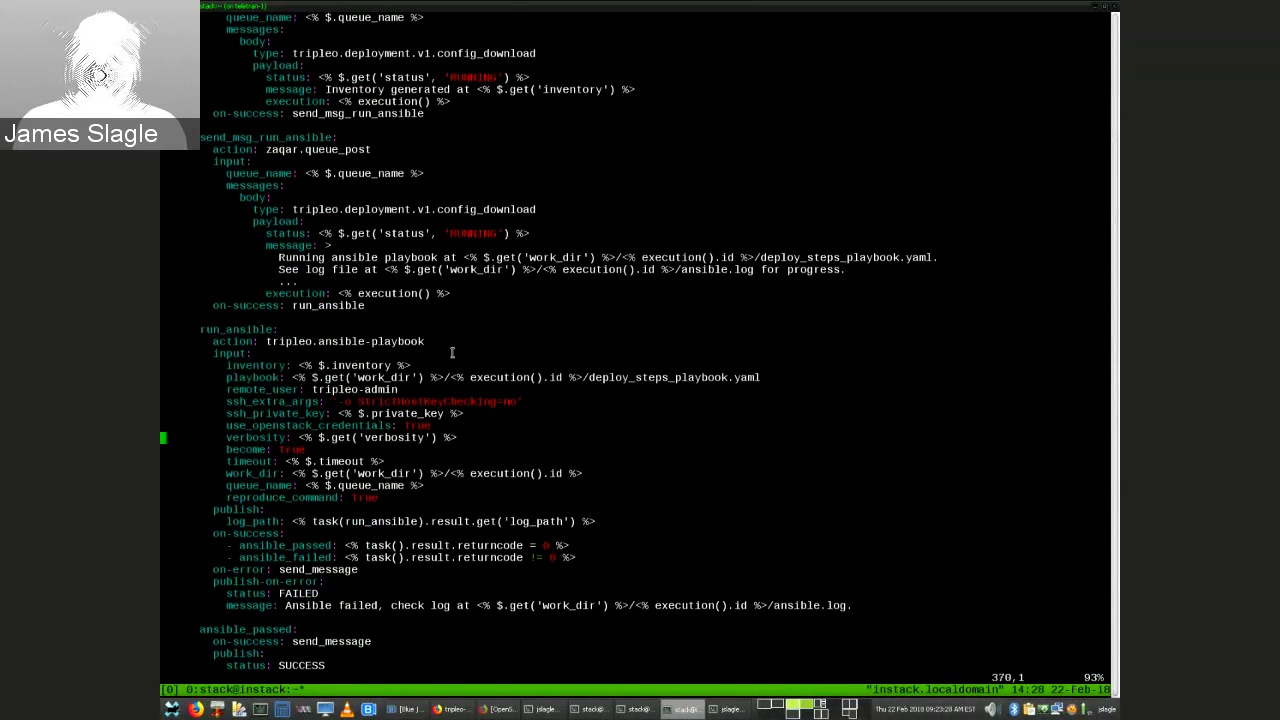
key("j")
key("j")
key("j")
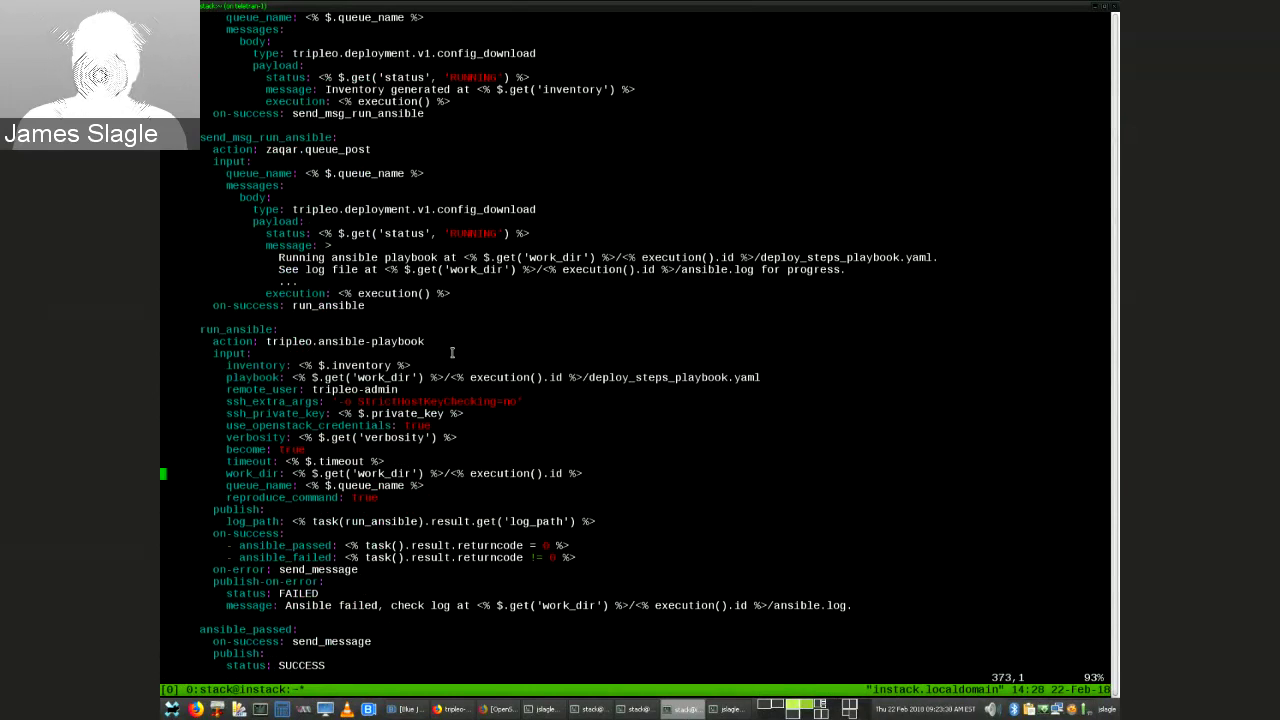
Highlight the work_dir input line of the run_ansible task, then clear the highlight.
key("j")
key("j")
key("k")
key("k")
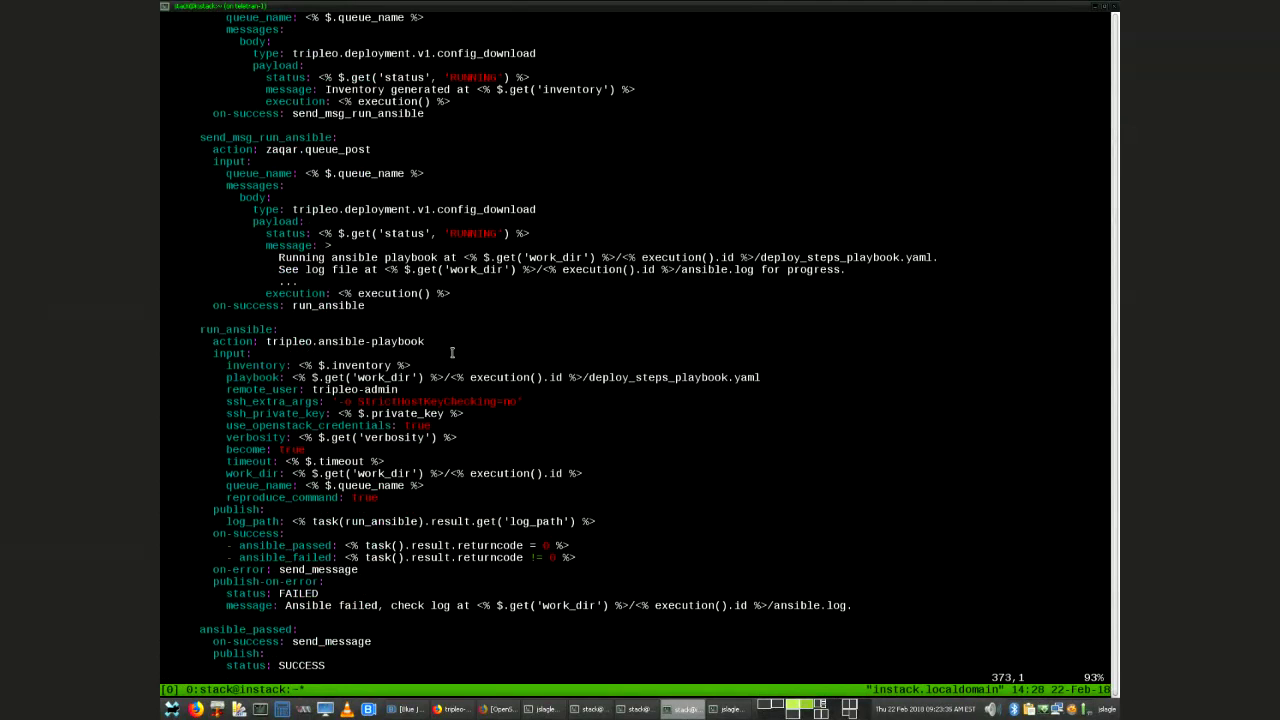
key("v")
key("j")
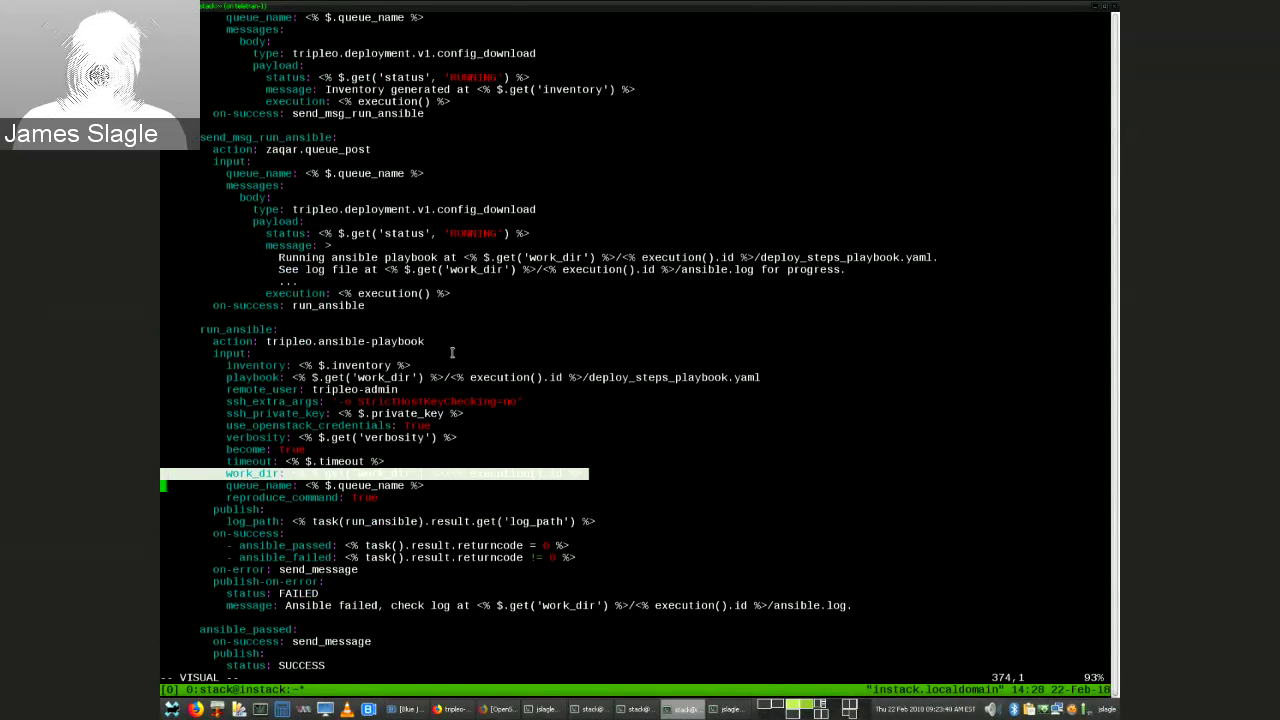
key("Escape")
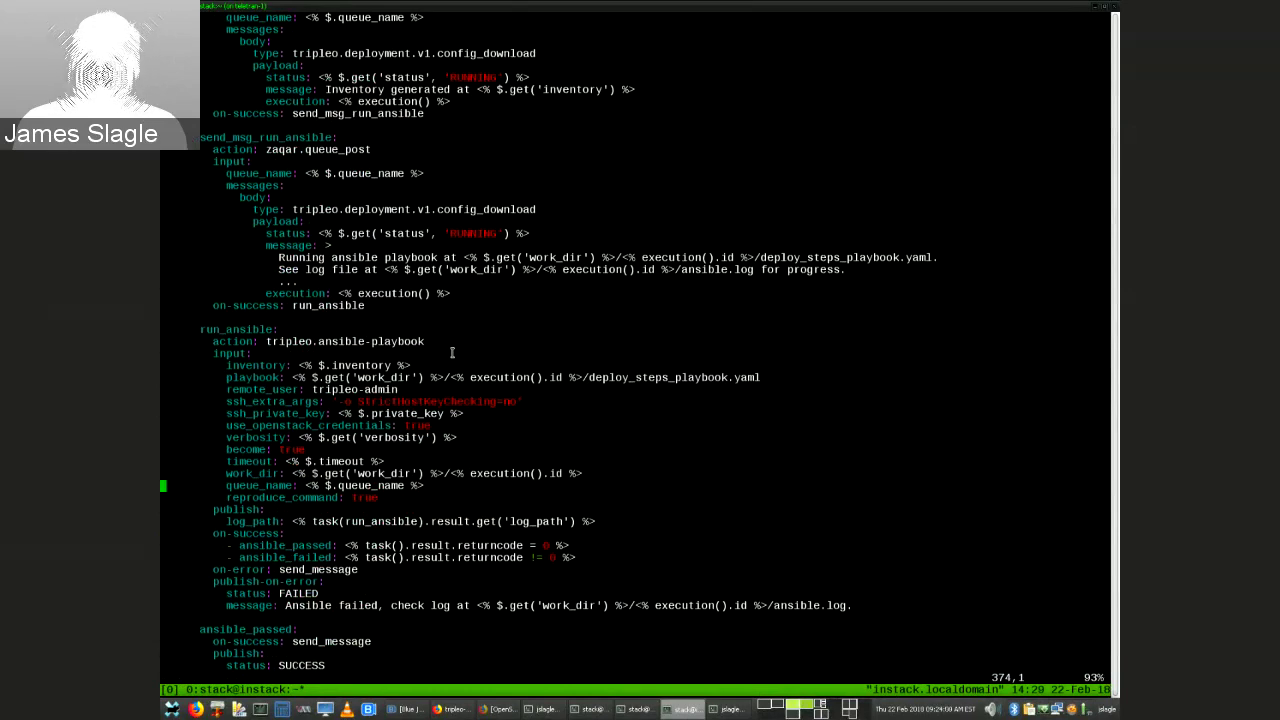
Examine the rest of run_ansible and the ansible_passed and ansible_failed tasks down to the start of send_message.
key("Down")
key("Down")
key("Down")
key("Down")
key("Down")
key("Down")
key("Down")
key("Down")
key("Down")
key("Down")
key("Down")
key("Down")
key("Down")
key("Down")
key("Down")
key("Down")
key("Down")
key("Down")
key("Down")
key("Down")
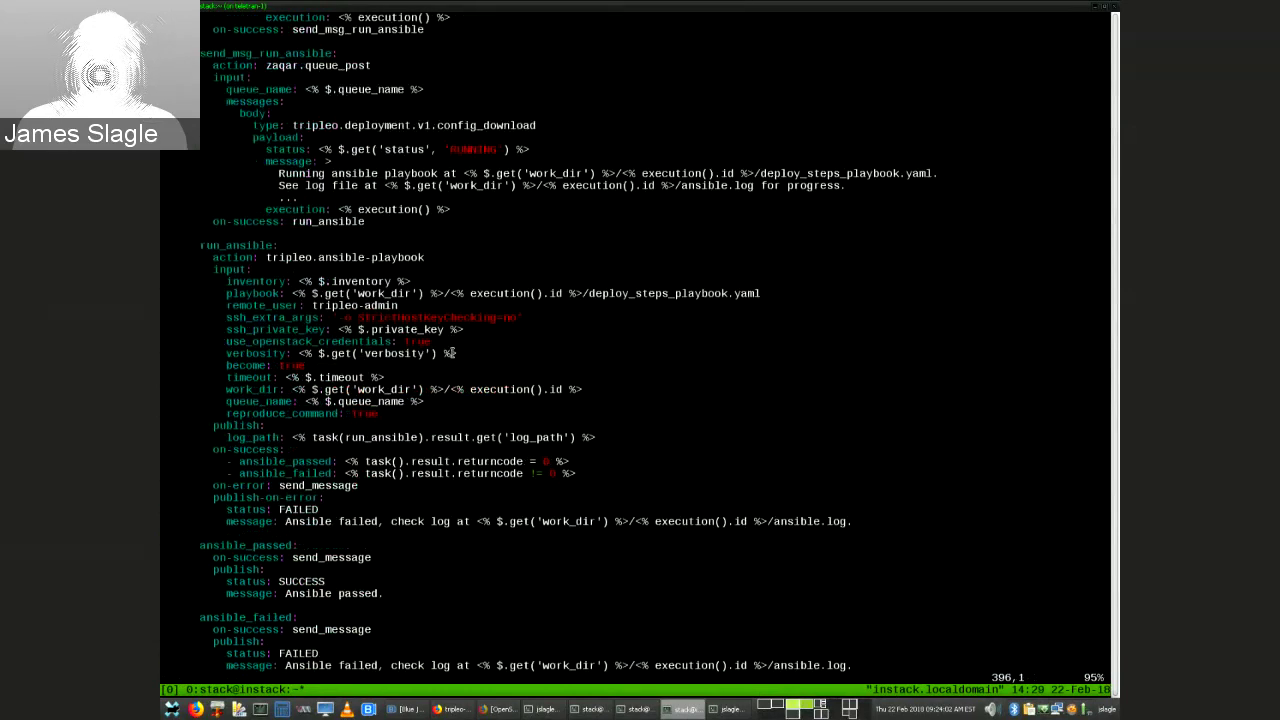
key("Down")
key("Down")
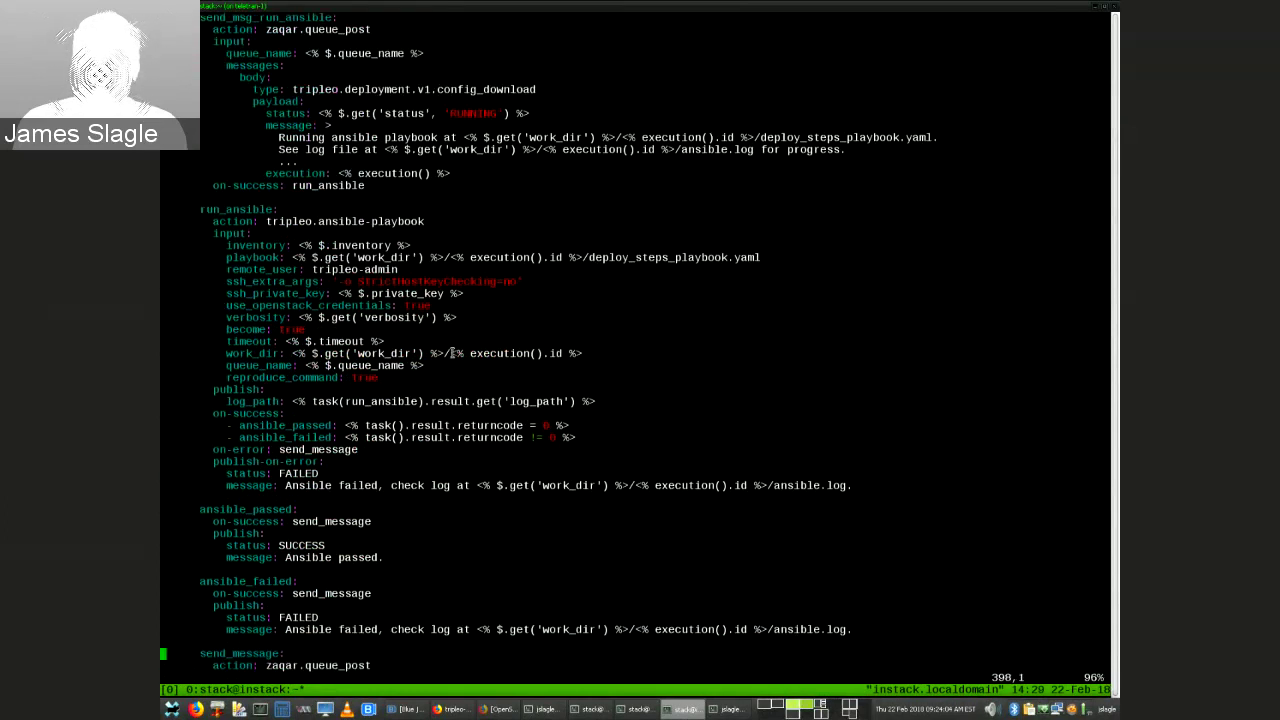
Return to the ansible_passed task and review its publish section.
key("Up")
key("Up")
key("Up")
key("Up")
key("Up")
key("Up")
key("Up")
key("Up")
key("Up")
key("Up")
key("Up")
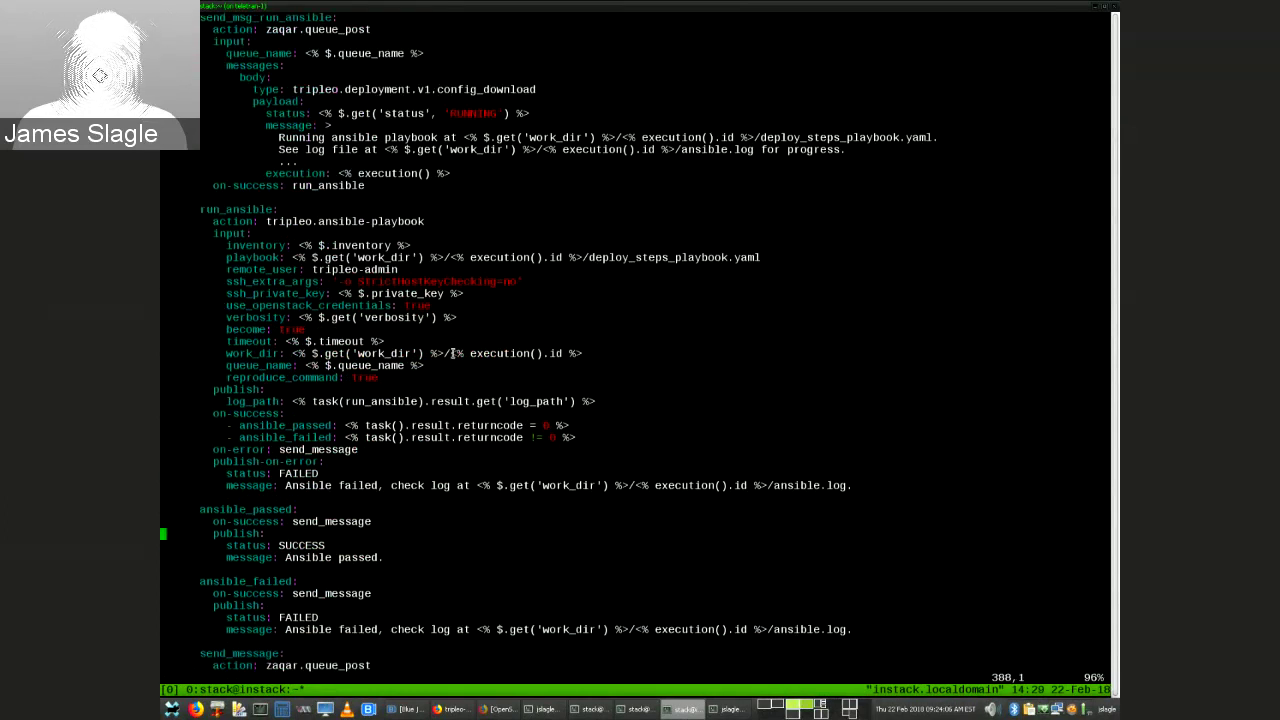
Examine the ansible_failed and send_message tasks down to the fail condition at the end of the workbook.
key("Down")
key("Down")
key("Down")
key("Down")
key("Down")
key("Down")
key("Down")
key("Down")
key("Down")
key("Down")
key("Down")
key("Down")
key("Down")
key("Down")
key("Down")
key("Down")
key("Down")
key("Down")
key("Down")
key("Down")
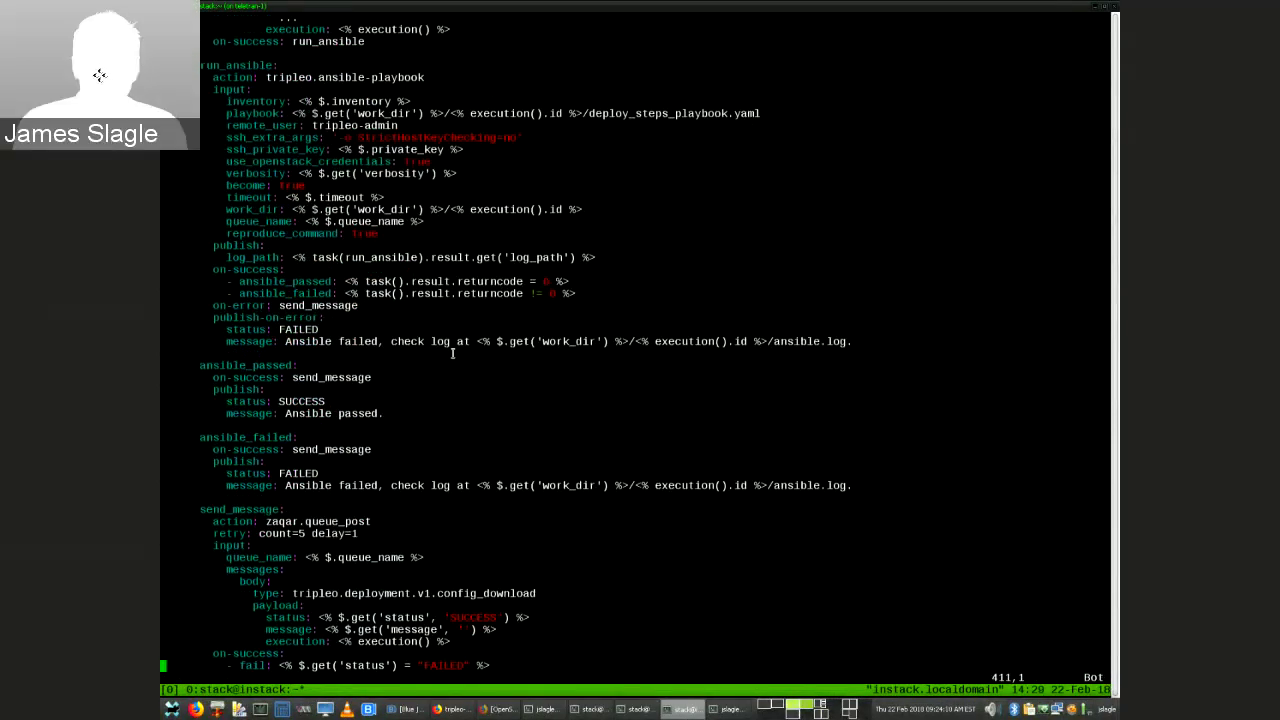
Go back up through the send_message task to the publish section of the ansible_failed task.
key("Up")
key("Up")
key("Up")
key("Up")
key("Up")
key("Up")
key("Up")
key("Up")
key("Up")
key("Up")
key("Up")
key("Up")
key("Up")
key("Up")
key("Up")
key("Up")
key("Up")
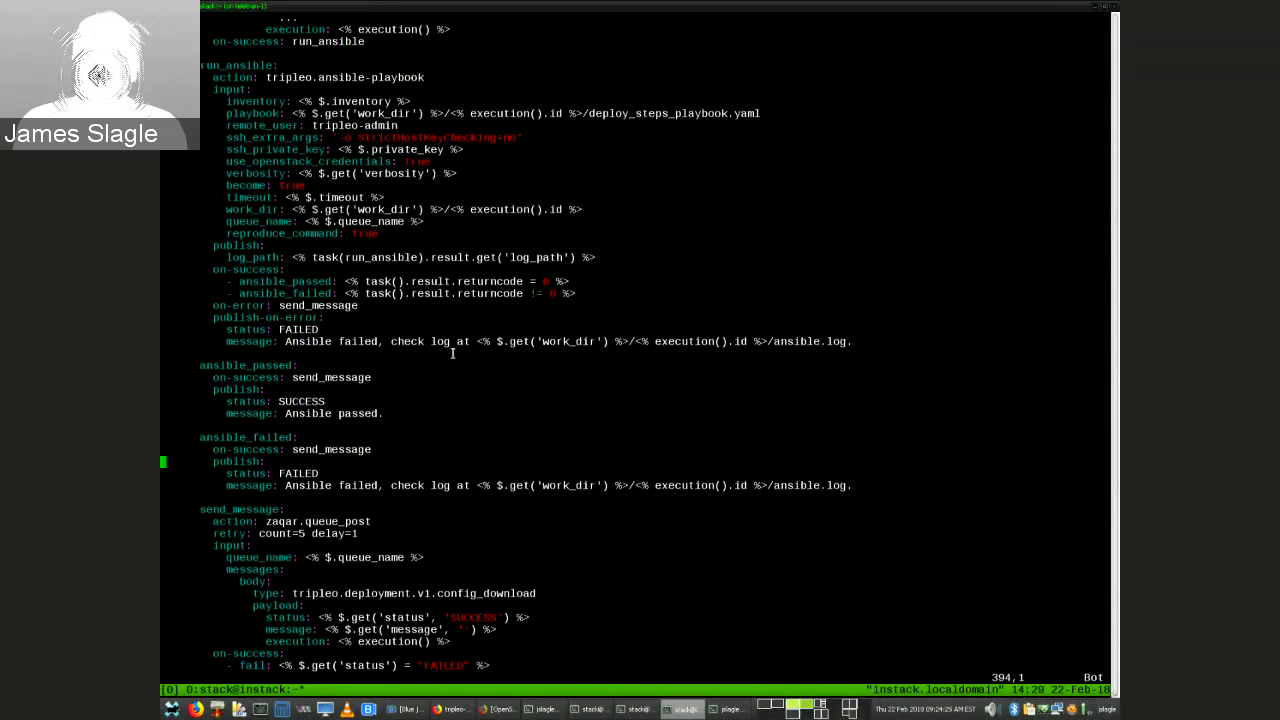
Quit the deployment.yaml workbook and open deploy.log in vi.
type(":q")
key("Return")
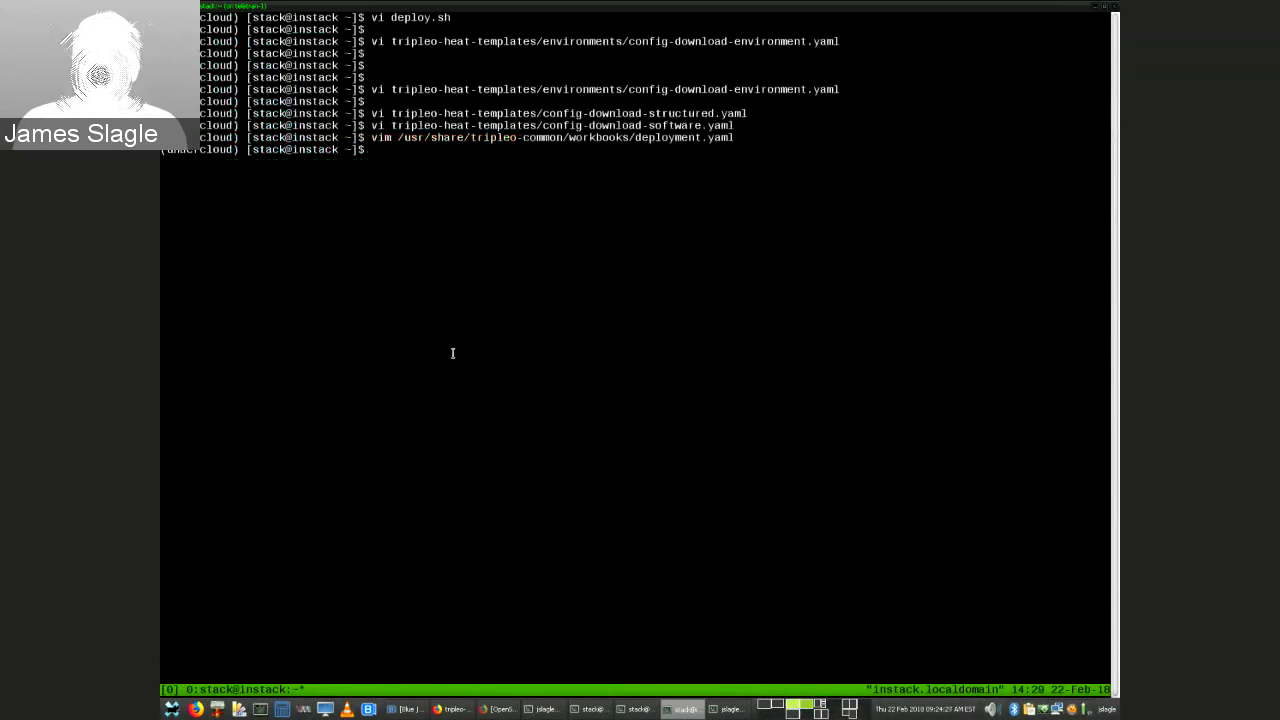
key("Return")
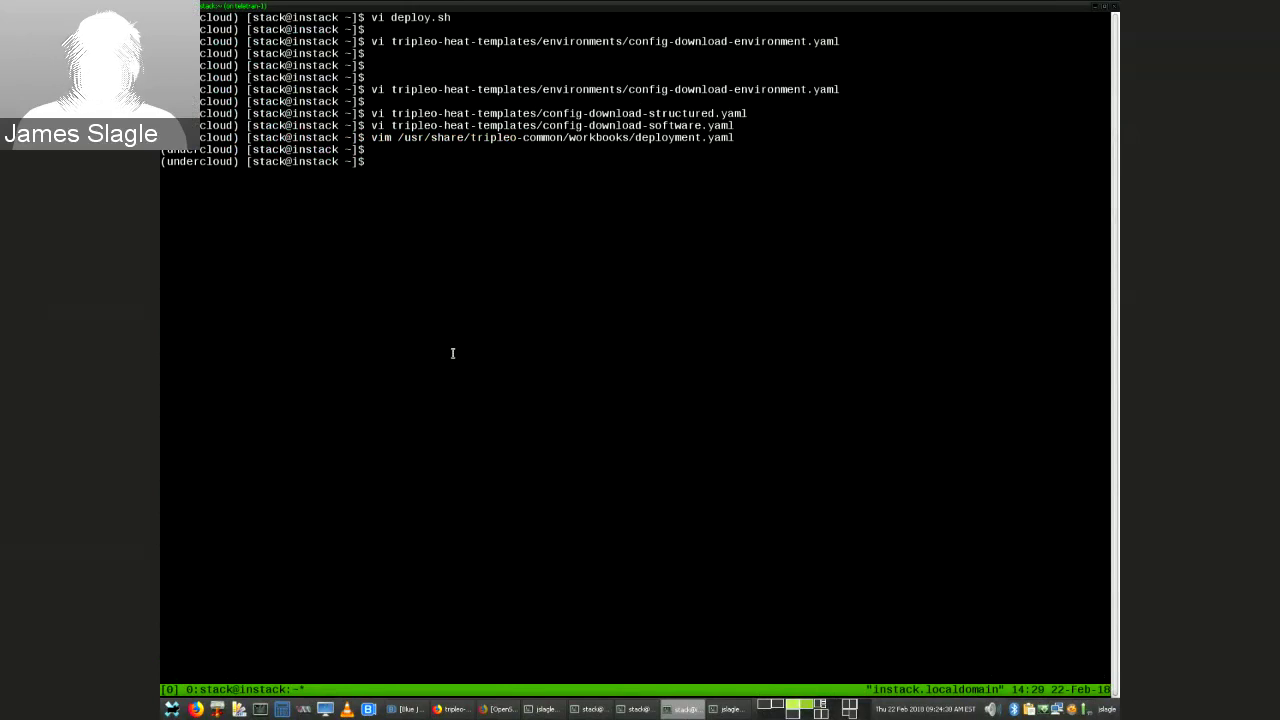
type("vi de")
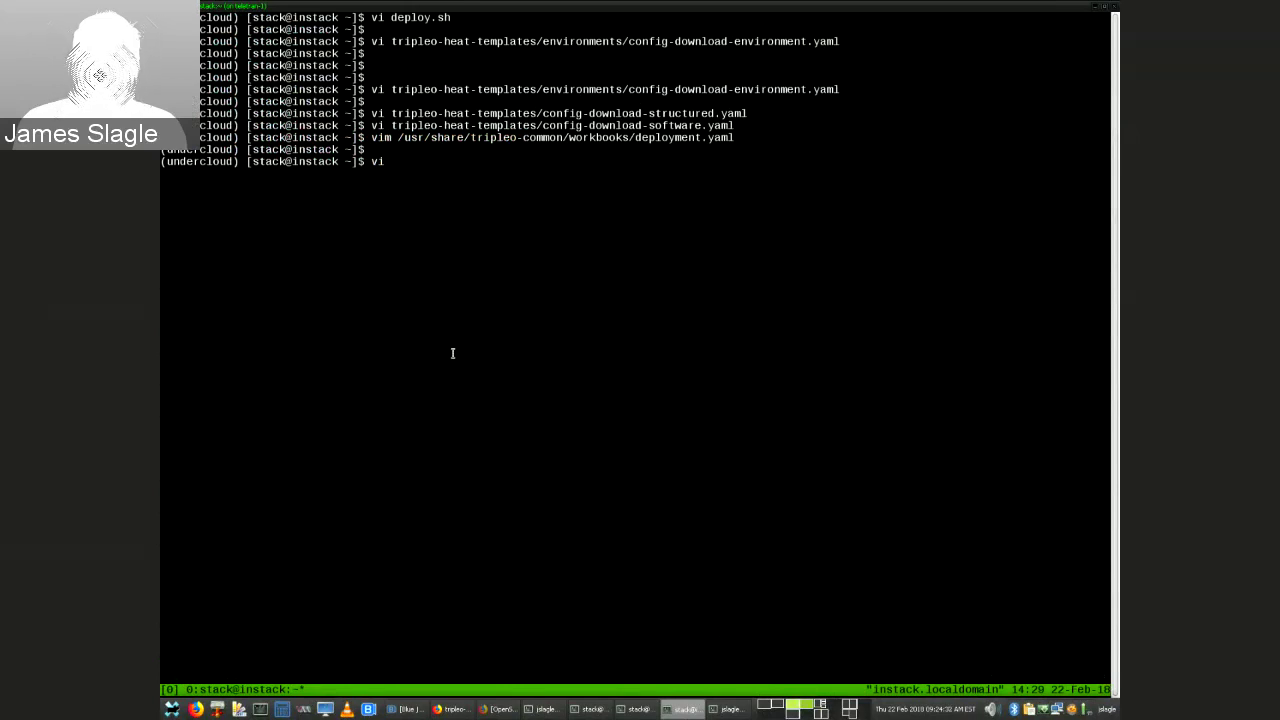
type("ploy.log")
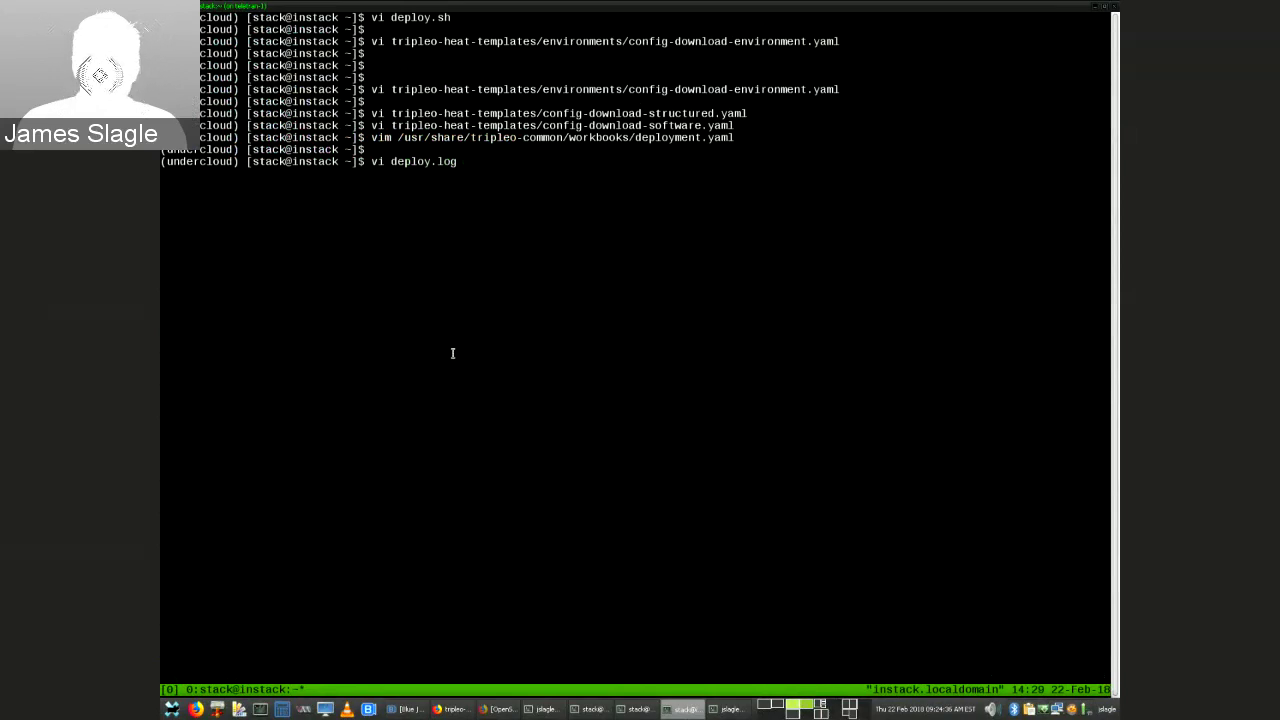
key("Return")
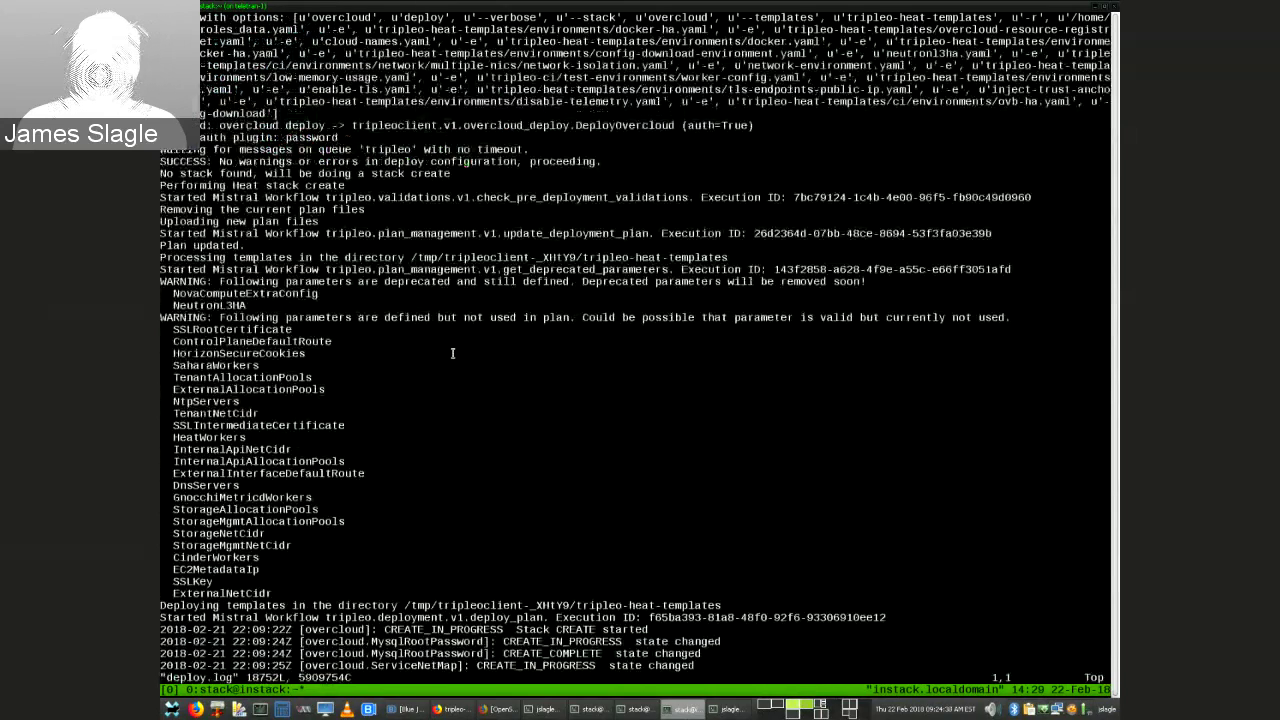
Examine the start of deploy.log, from the deploy command options down to the template processing line.
key("j")
key("j")
key("j")
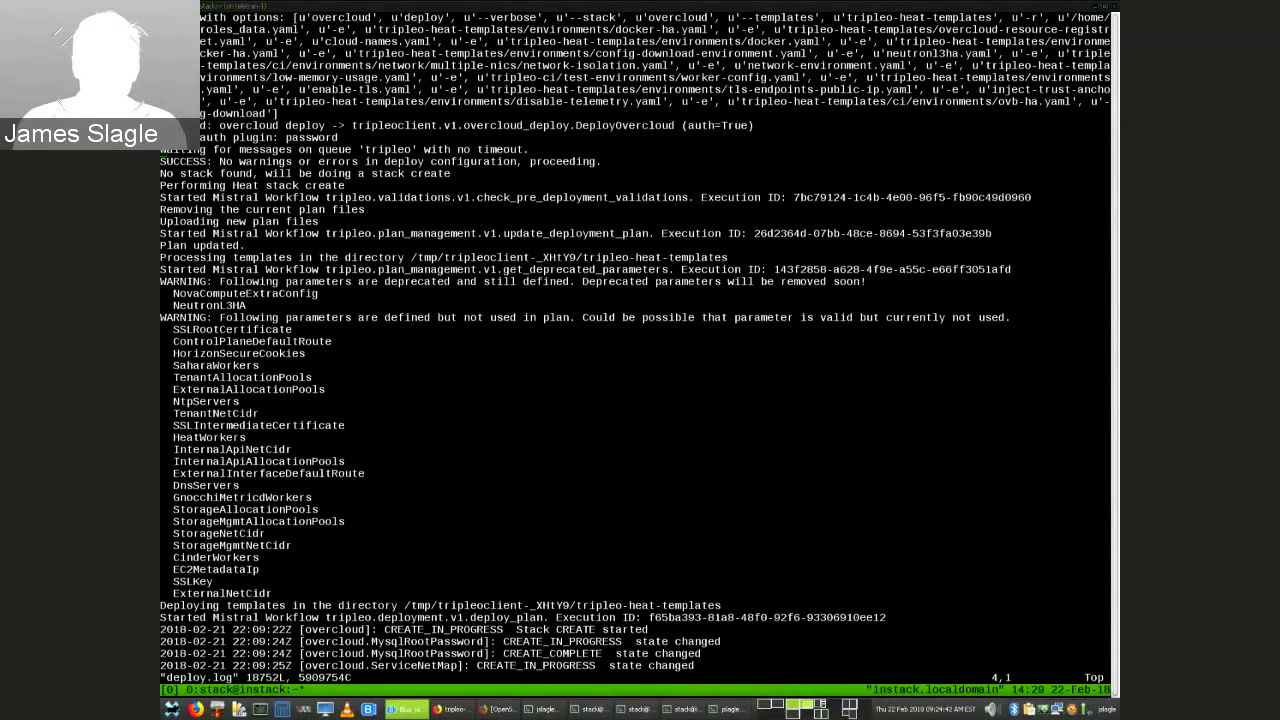
left_click(368, 337)
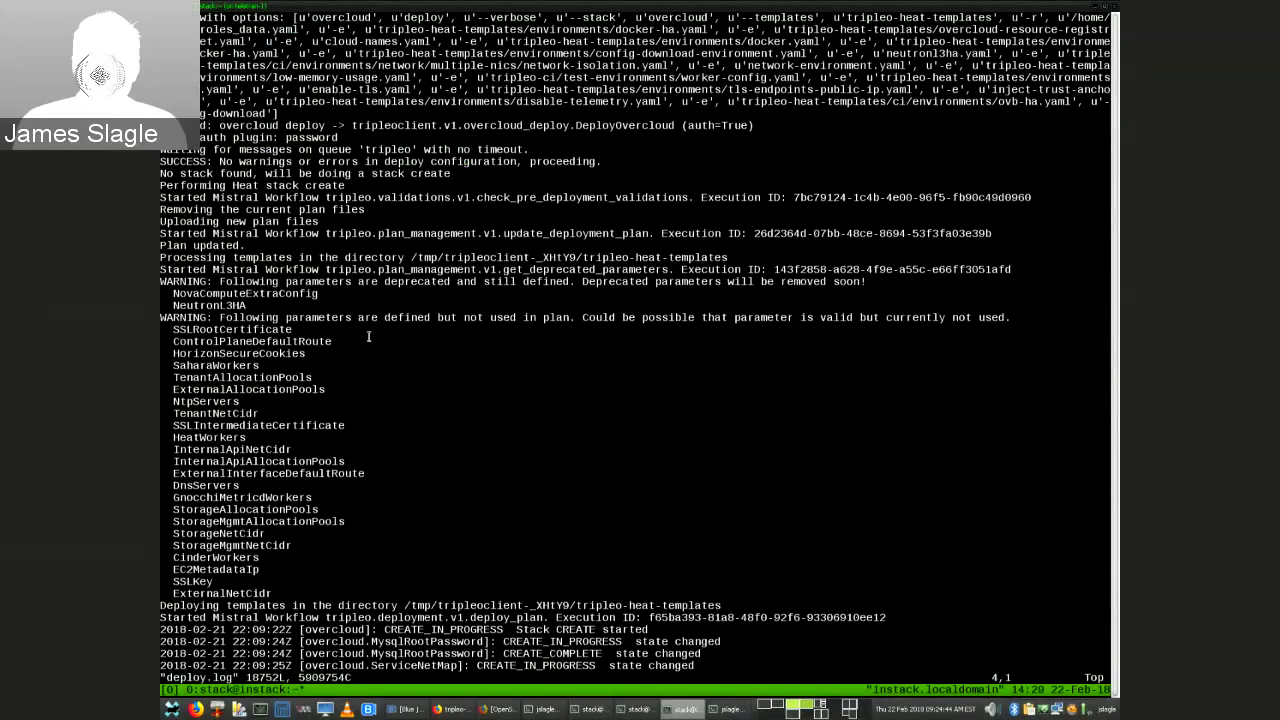
key("j")
key("j")
key("j")
key("j")
key("j")
key("j")
key("j")
key("j")
key("j")
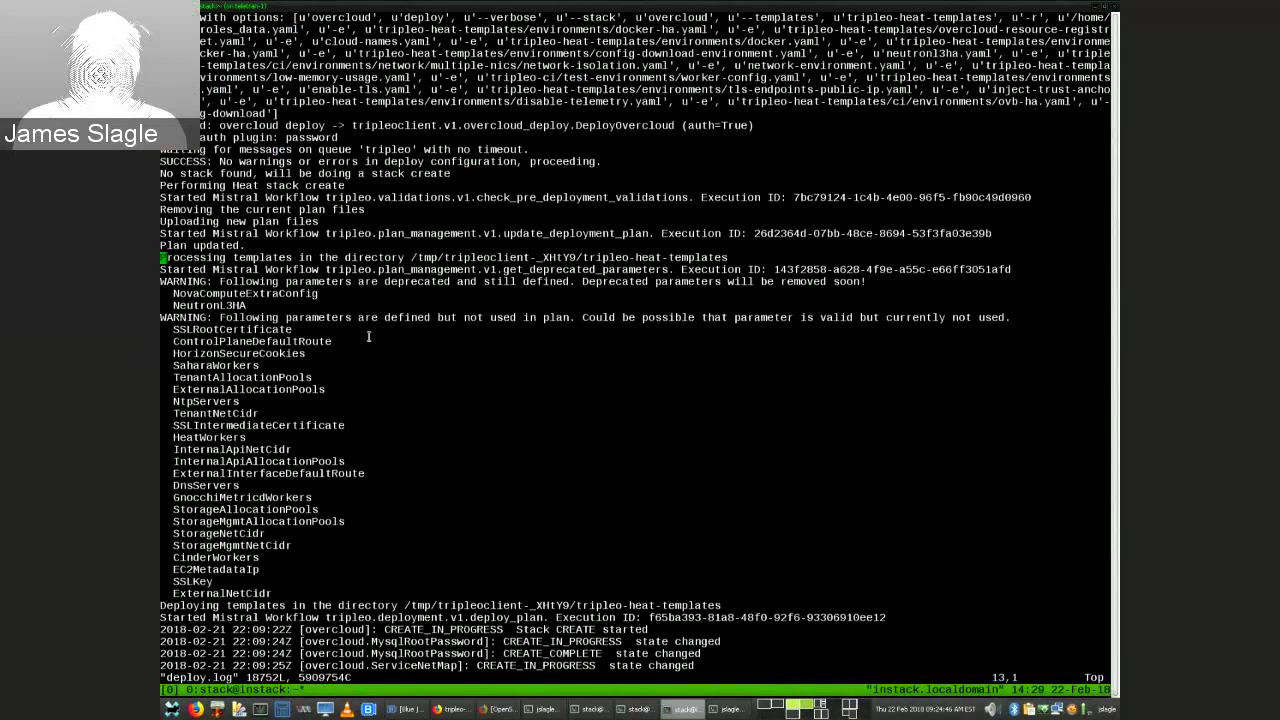
Examine the deprecated and unused parameter warnings in deploy.log down to the StorageAllocationPools entry.
key("j")
key("j")
key("j")
key("j")
key("j")
key("j")
key("j")
key("j")
key("j")
key("j")
key("j")
key("j")
key("j")
key("j")
key("j")
key("j")
key("j")
key("j")
key("j")
key("j")
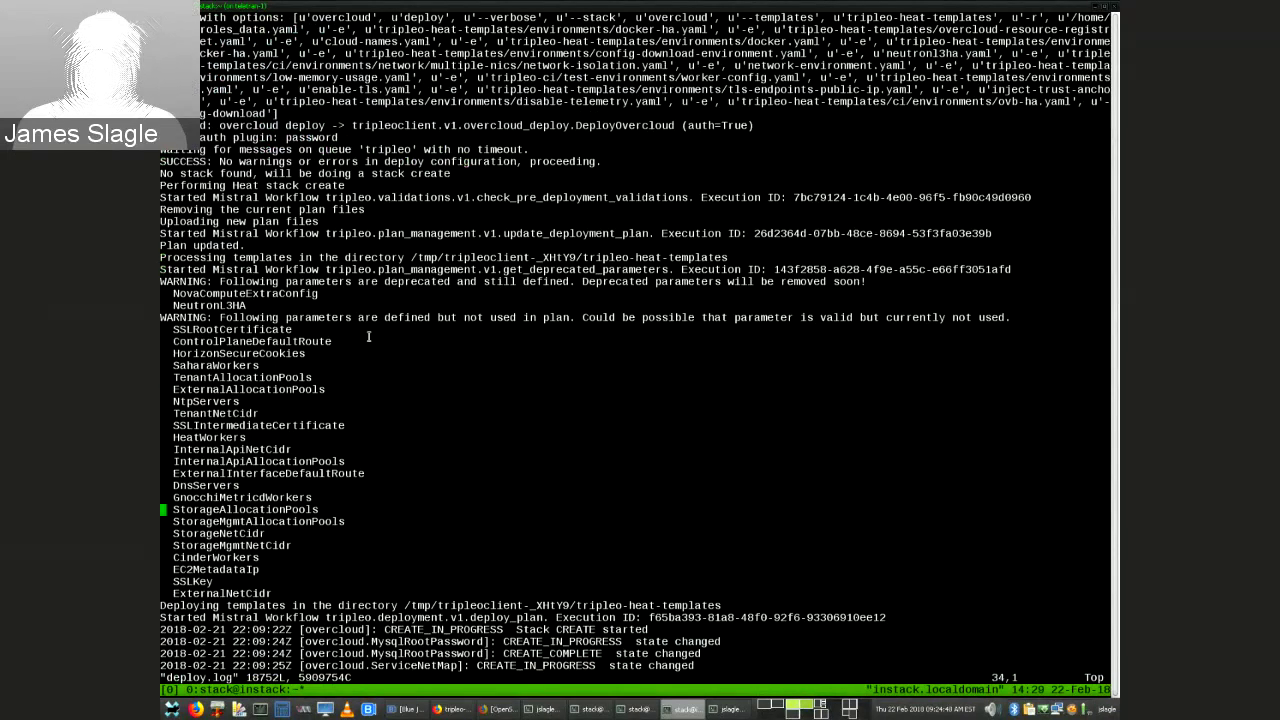
Examine the deploy_plan workflow start and the first overcloud stack creation events in deploy.log.
key("j")
key("j")
key("j")
key("j")
key("j")
key("j")
key("j")
key("j")
key("j")
key("j")
key("j")
key("j")
key("j")
key("j")
key("j")
key("j")
key("j")
key("j")
key("j")
key("j")
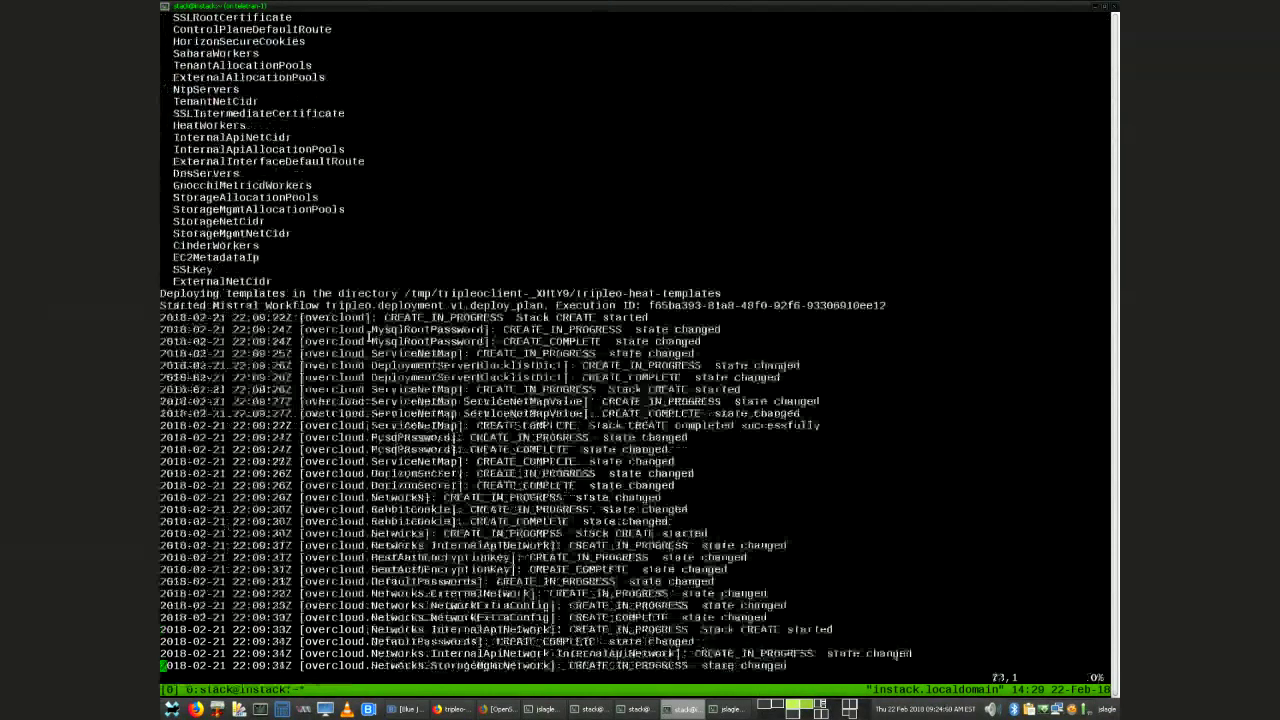
Review the early overcloud stack events in deploy.log, from the network resources back to the deploy_plan workflow start and down to PcsdPassword.
key("k")
key("k")
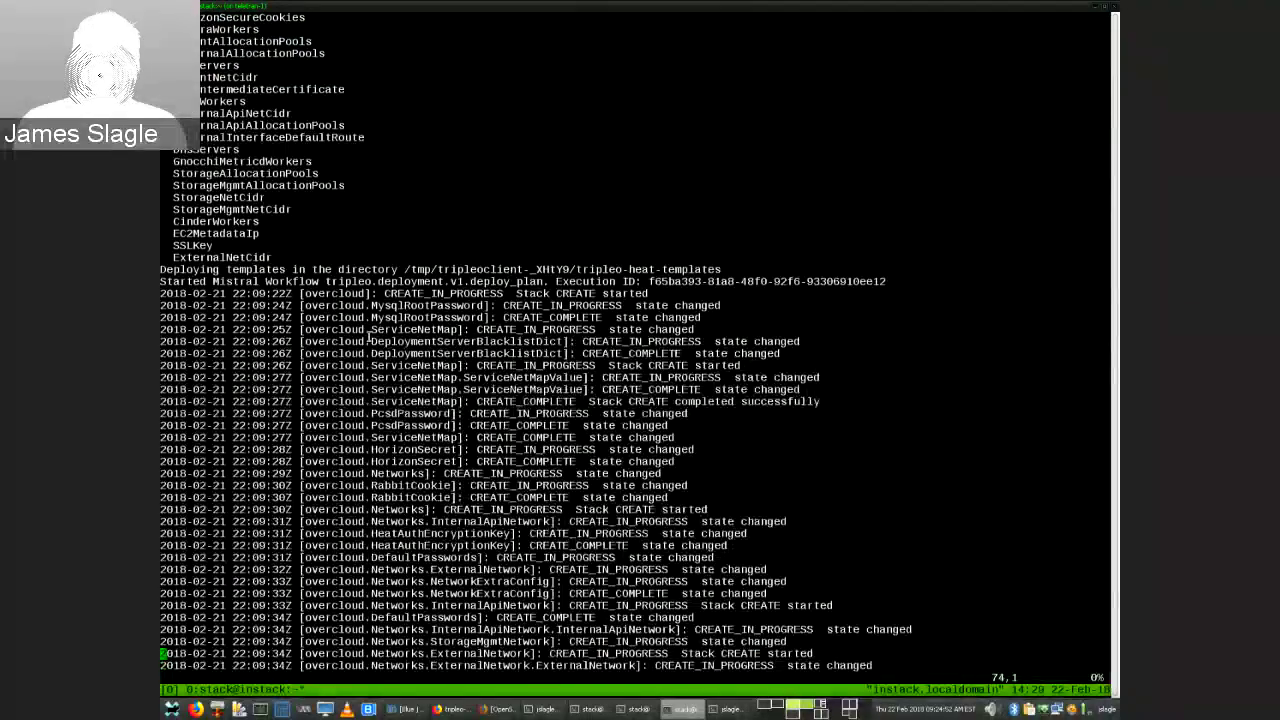
key("k")
key("k")
key("k")
key("k")
key("k")
key("k")
key("k")
key("k")
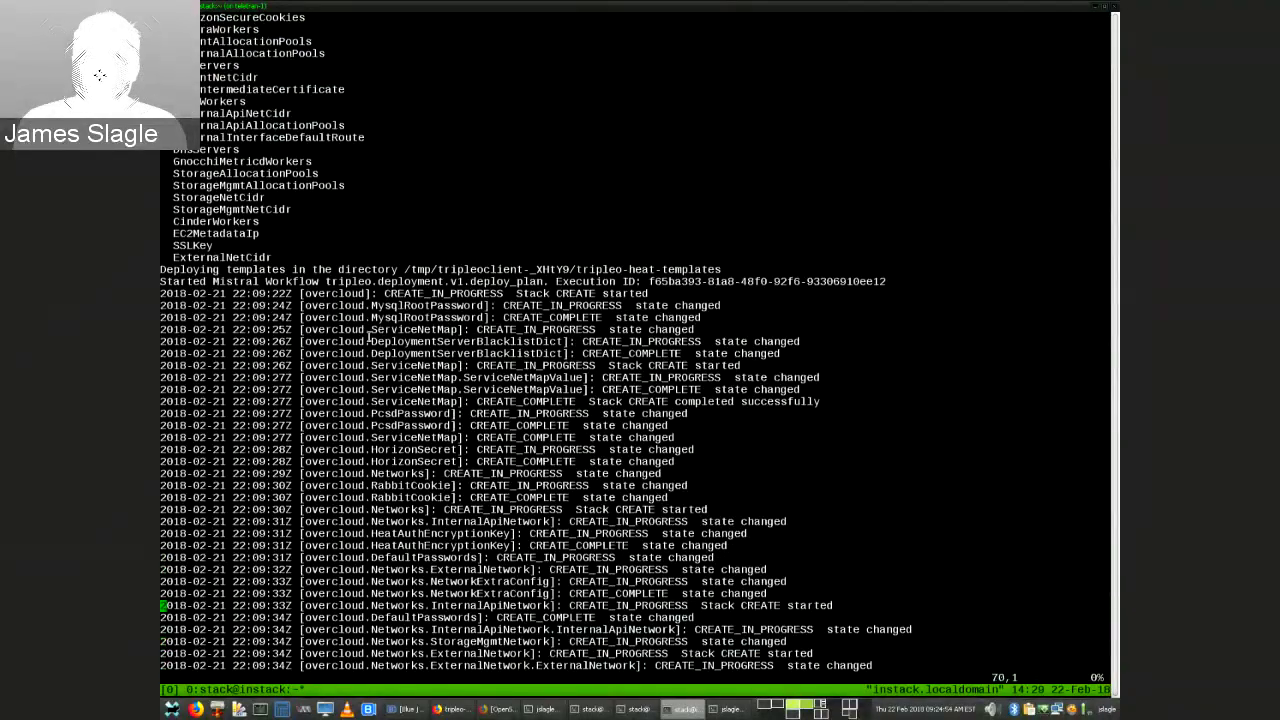
key("k")
key("k")
key("k")
key("k")
key("k")
key("k")
key("k")
key("k")
key("k")
key("k")
key("k")
key("k")
key("k")
key("k")
key("k")
key("k")
key("k")
key("k")
key("k")
key("k")
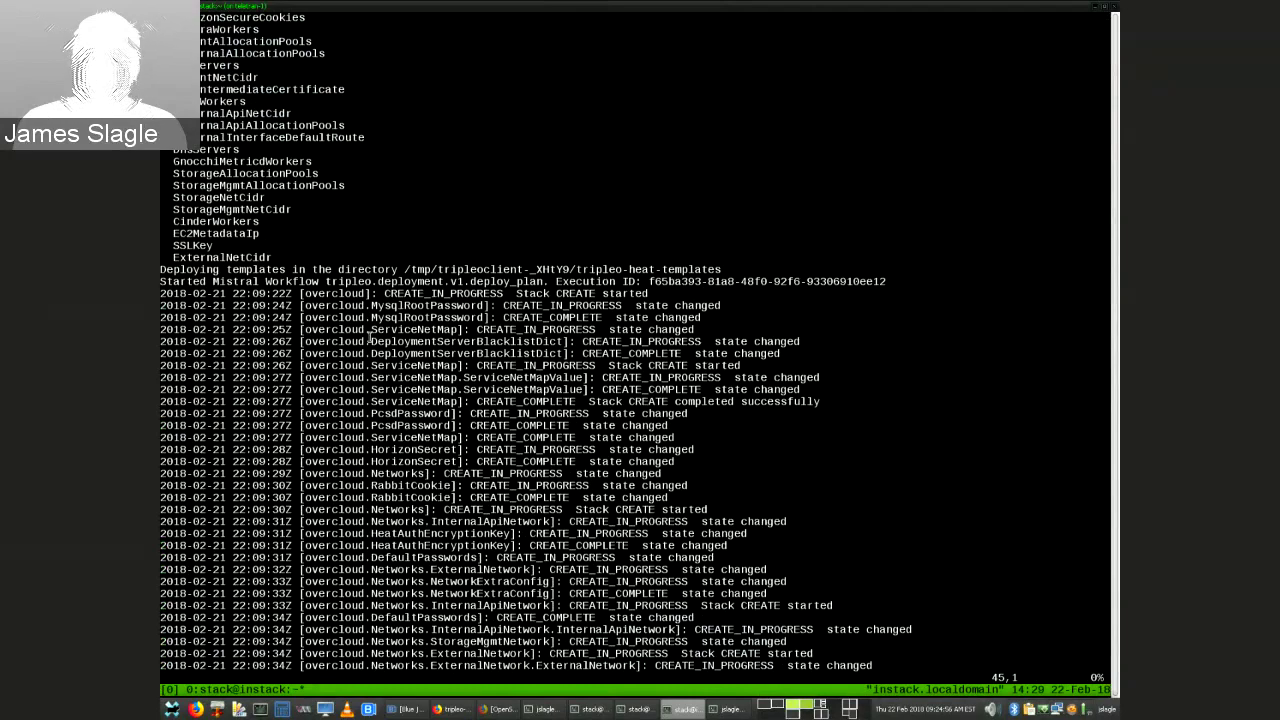
key("j")
key("j")
key("j")
key("j")
key("j")
key("j")
key("j")
key("j")
key("j")
key("j")
key("j")
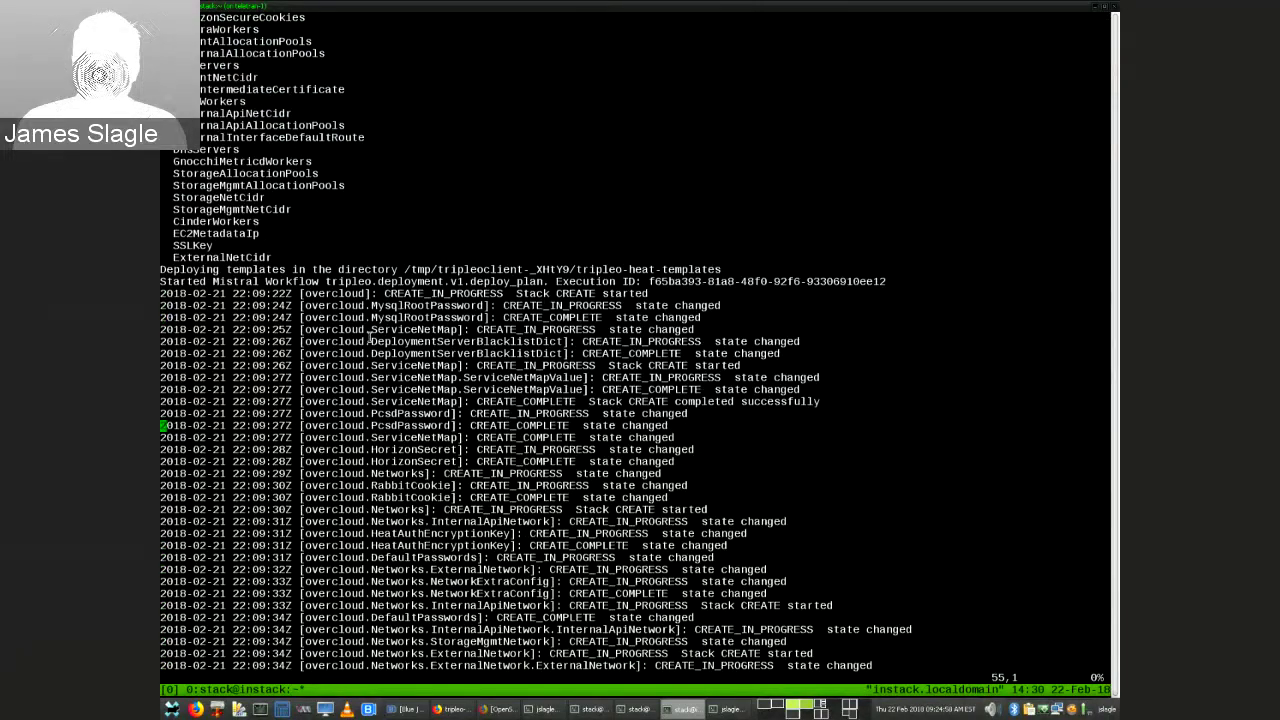
Skim the remaining overcloud stack creation events in deploy.log, through the service chain and Controller resources, to the SSH admin enablement output.
key("ctrl+d")
key("ctrl+d")
key("ctrl+d")
key("ctrl+d")
key("ctrl+d")
key("ctrl+d")
key("ctrl+d")
key("ctrl+d")
key("ctrl+d")
key("ctrl+d")
key("ctrl+d")
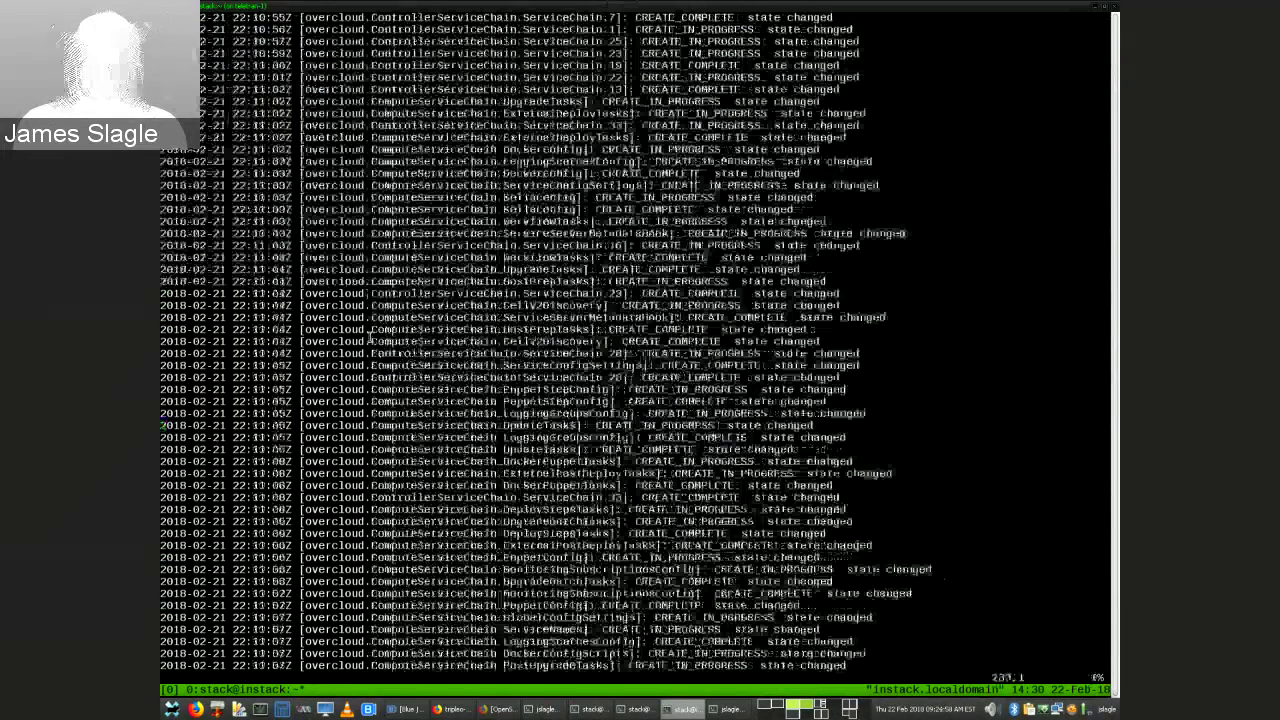
key("ctrl+d")
key("ctrl+d")
key("ctrl+d")
key("ctrl+d")
key("ctrl+d")
key("ctrl+d")
key("ctrl+d")
key("ctrl+d")
key("ctrl+d")
key("ctrl+d")
key("ctrl+d")
key("ctrl+d")
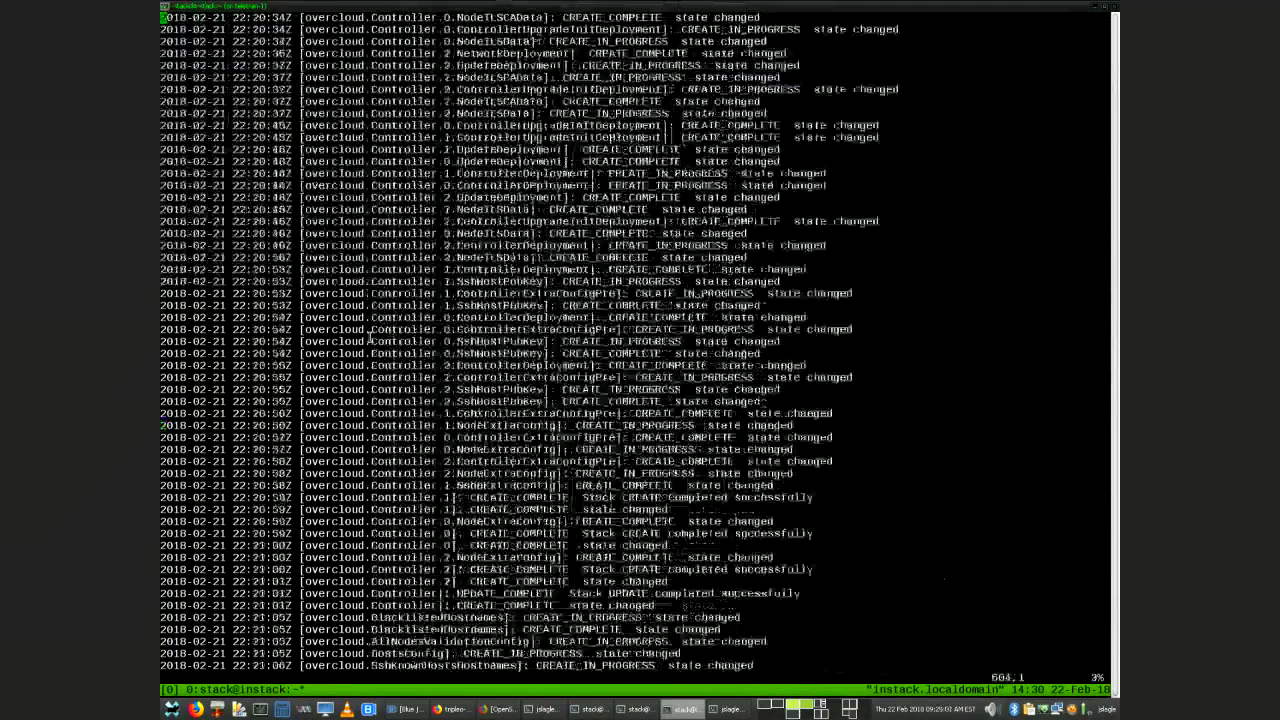
key("ctrl+d")
key("ctrl+d")
key("ctrl+d")
key("ctrl+d")
key("ctrl+d")
key("ctrl+d")
key("ctrl+d")
key("ctrl+d")
key("ctrl+d")
key("ctrl+d")
key("ctrl+d")
key("ctrl+d")
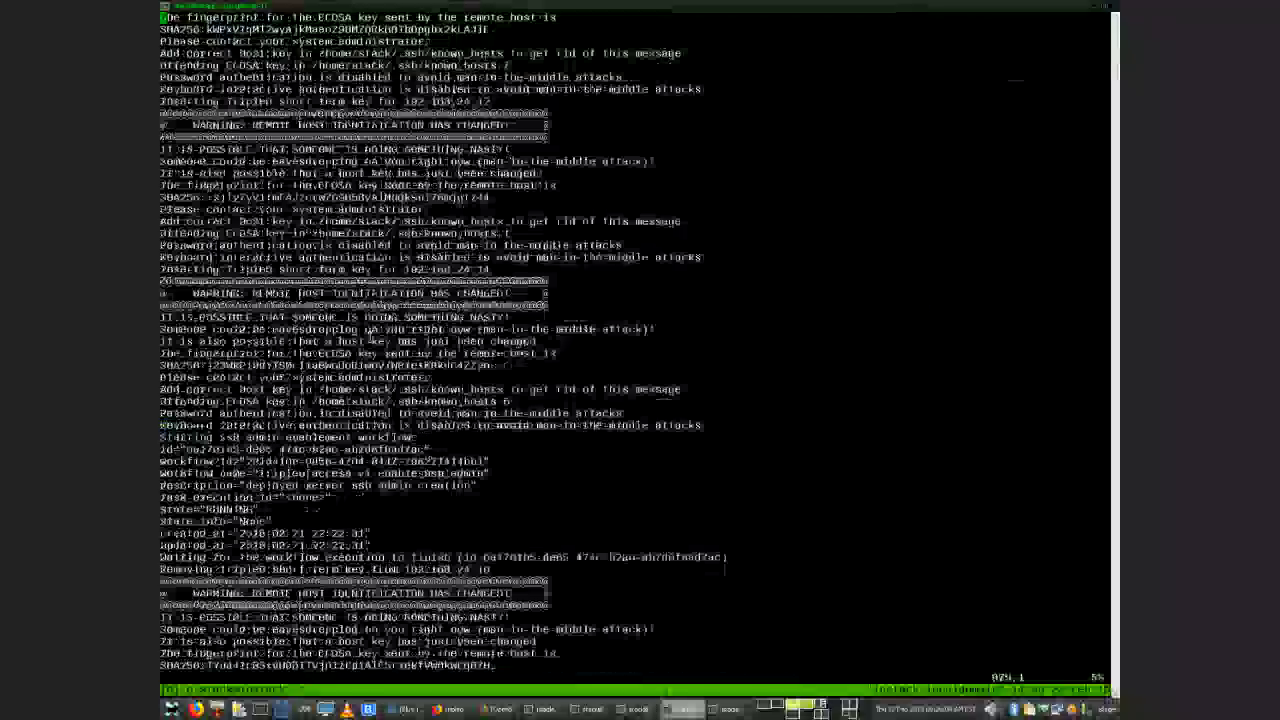
Go back in deploy.log to the end of the overcloud stack creation, where the SSH user, key file and hosts are listed.
key("ctrl+b")
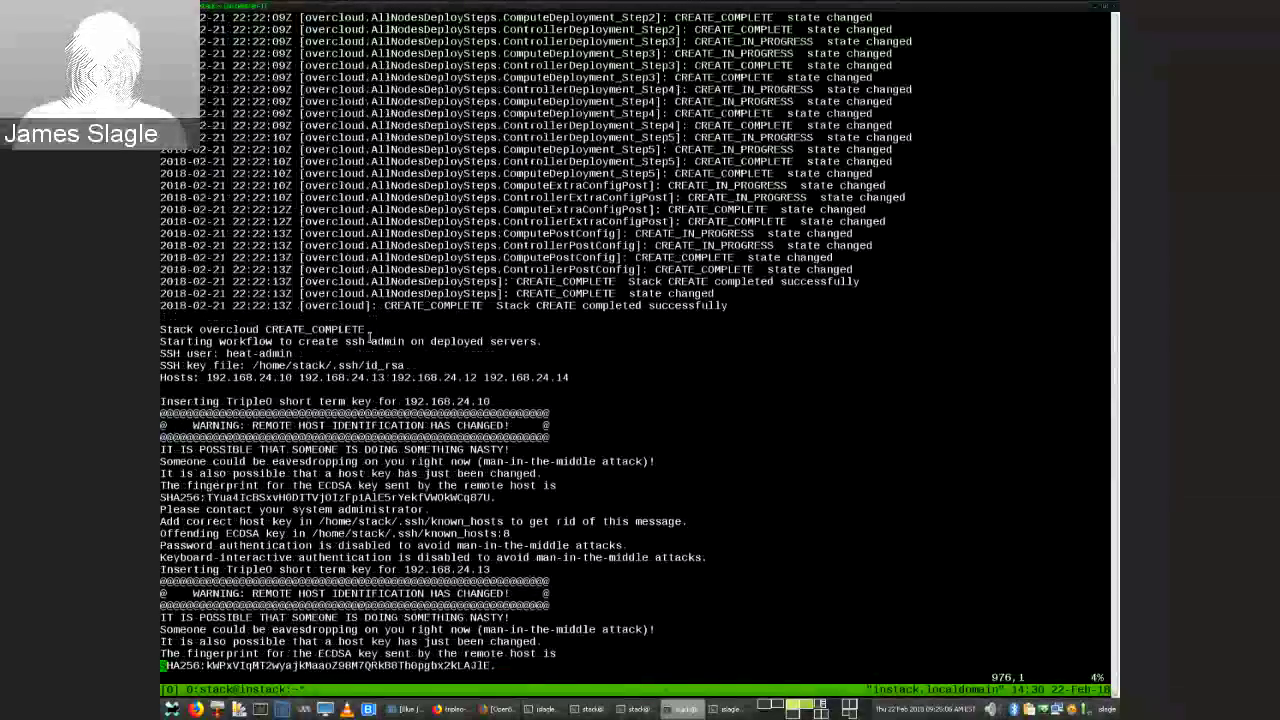
key("k")
key("k")
key("k")
key("k")
key("k")
key("k")
key("k")
key("k")
key("k")
key("k")
key("k")
key("k")
key("k")
key("k")
key("k")
key("k")
key("k")
key("k")
key("k")
key("k")
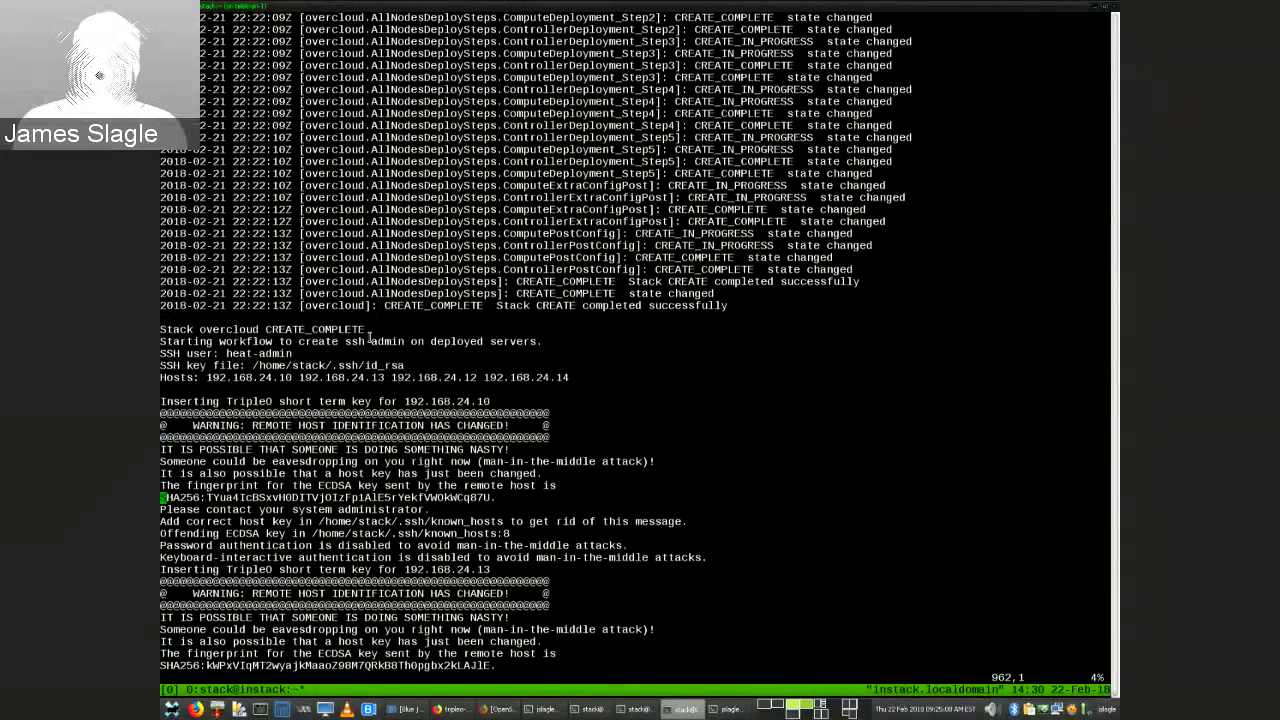
key("k")
key("k")
key("k")
key("k")
key("k")
key("k")
key("k")
key("k")
key("k")
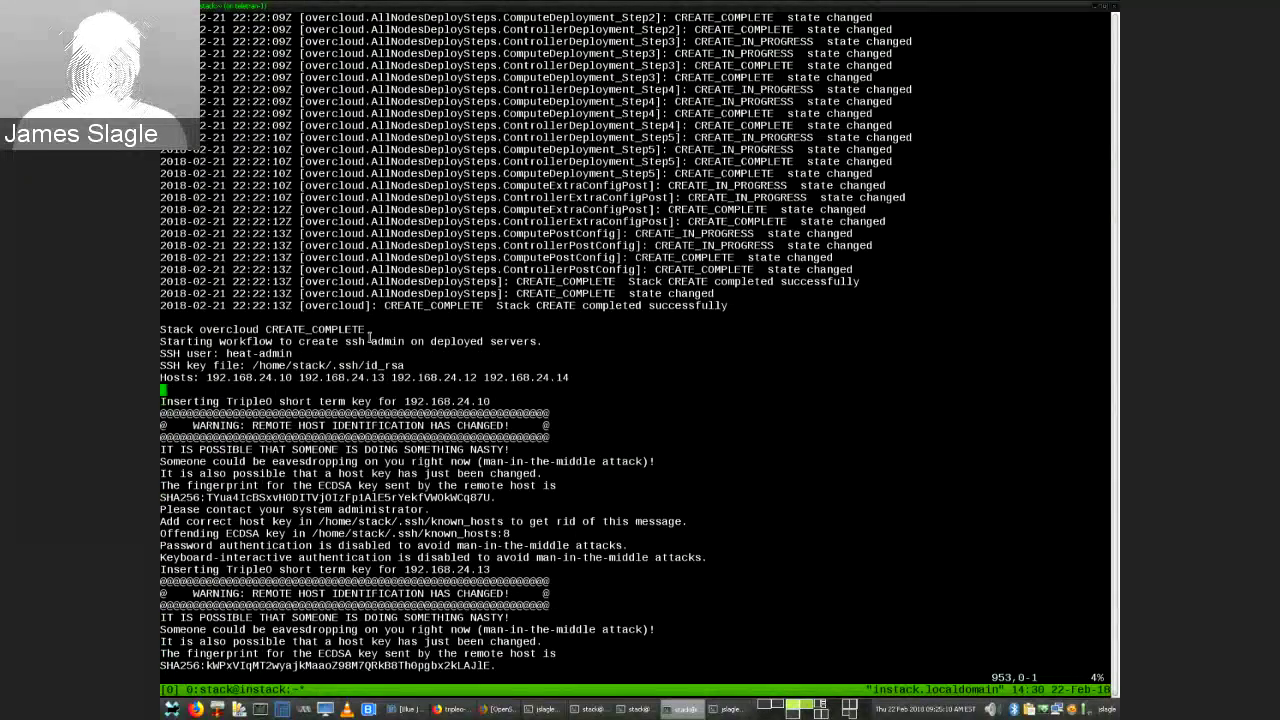
key("j")
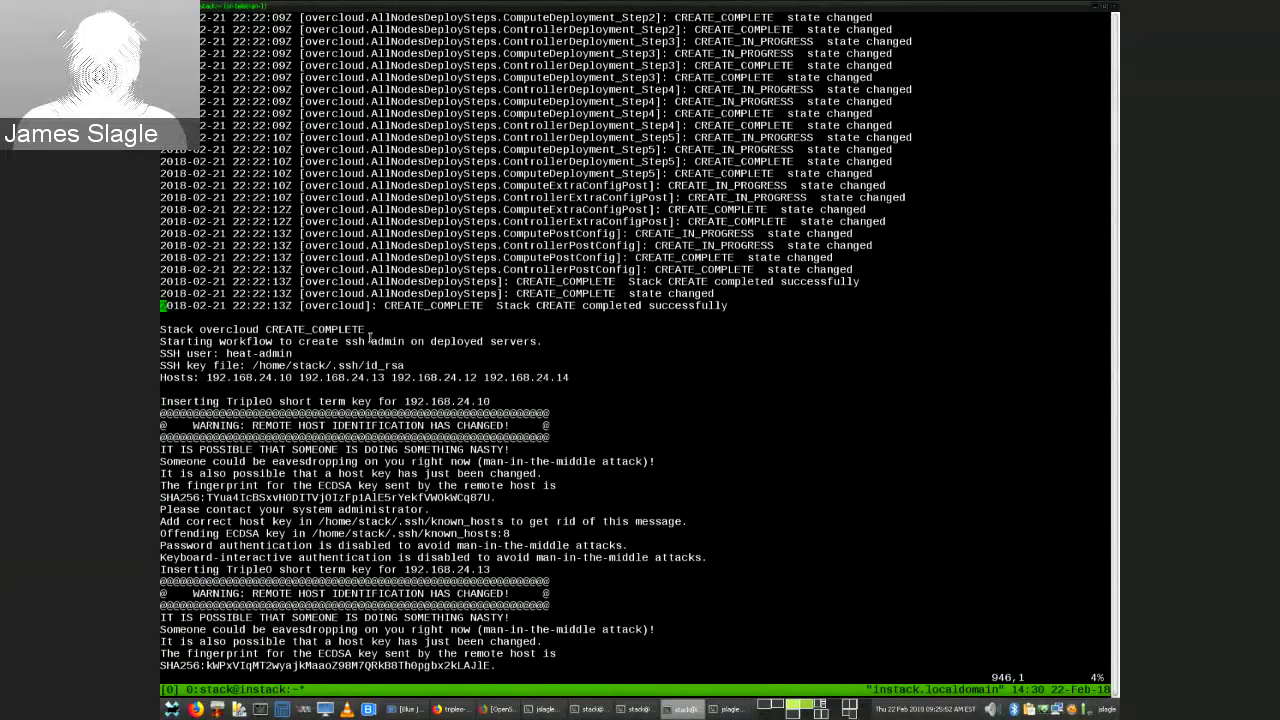
Examine the lines between the final stack creation event and the first short term key insertion in deploy.log.
key("Down")
key("Down")
key("Down")
key("Down")
key("Down")
key("Down")
key("Down")
key("Down")
key("Down")
key("Down")
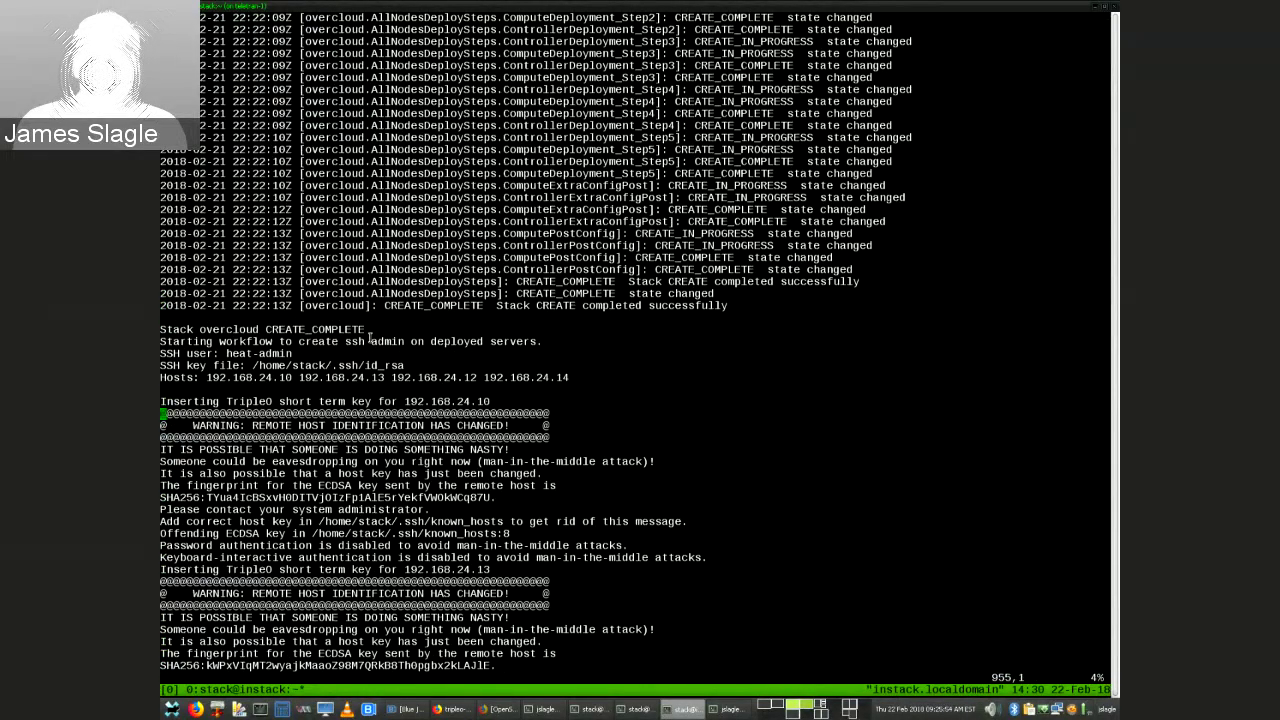
key("Up")
key("Up")
key("Up")
key("Up")
key("Up")
key("Up")
key("Up")
key("Up")
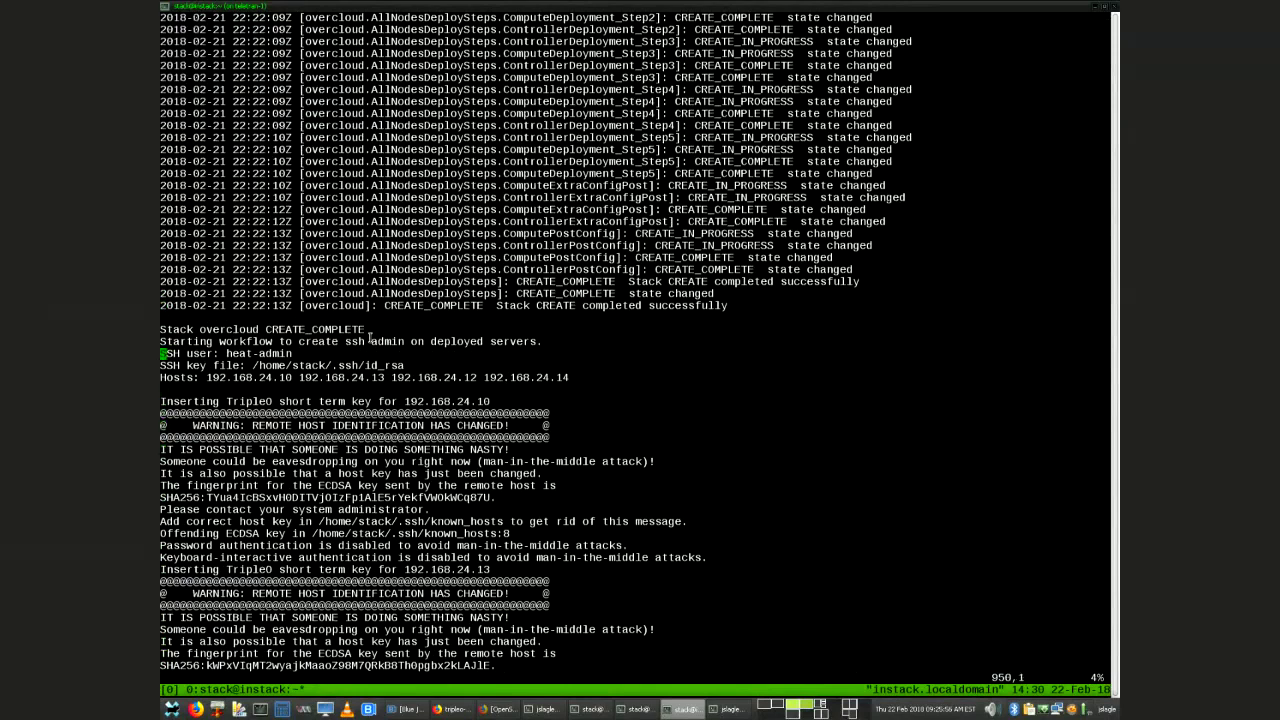
Highlight the "Stack overcloud CREATE_COMPLETE" line and the "Starting workflow to create ssh admin on deployed servers" line in turn.
key("v")
key("Down")
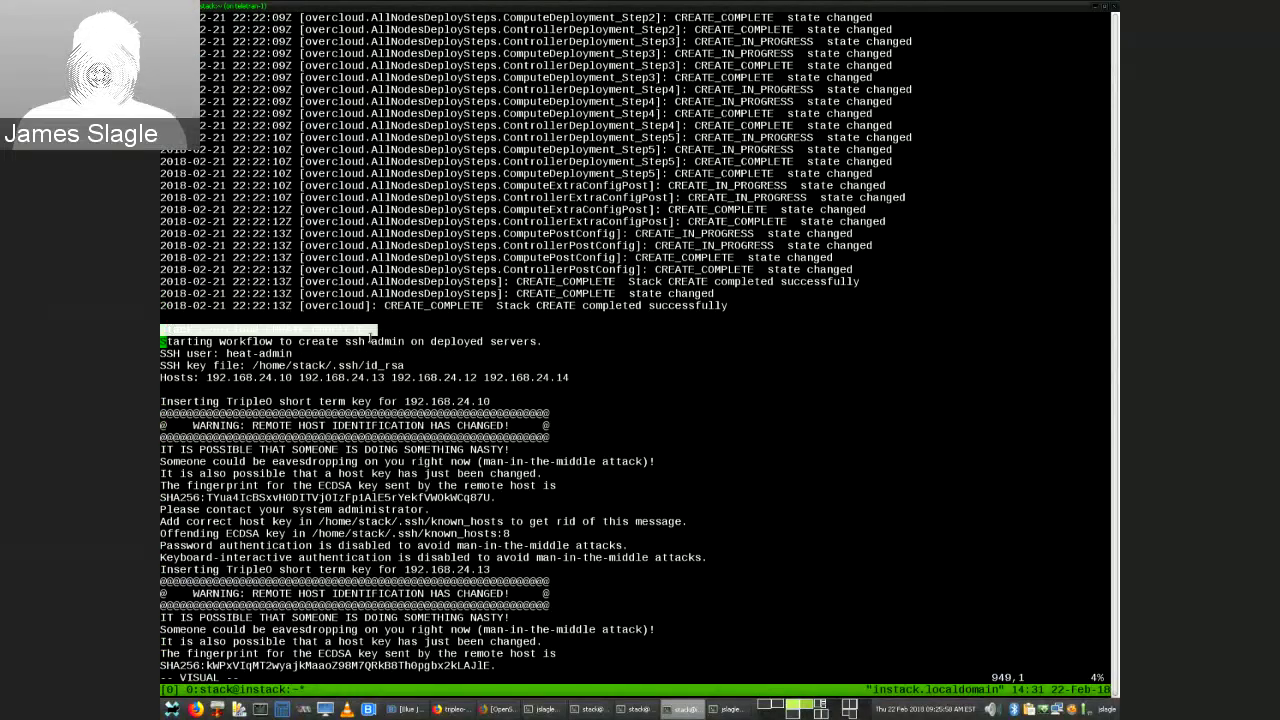
key("Escape")
key("v")
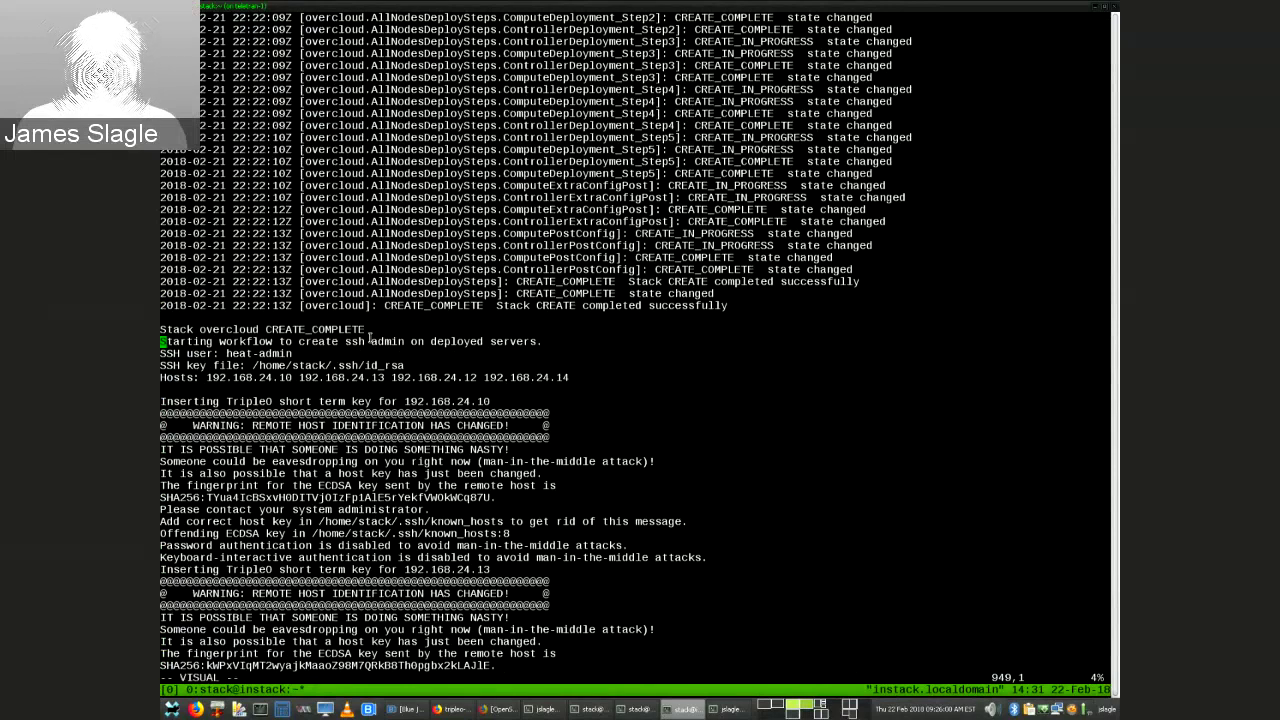
key("Down")
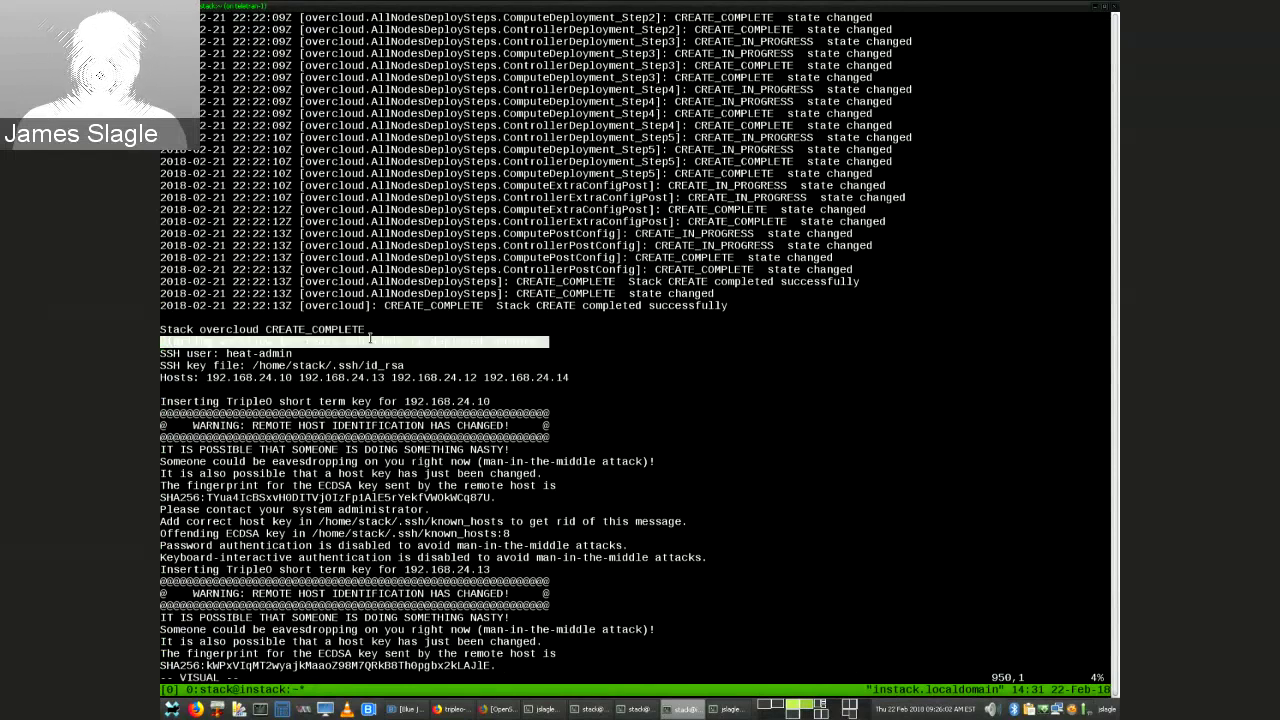
key("Escape")
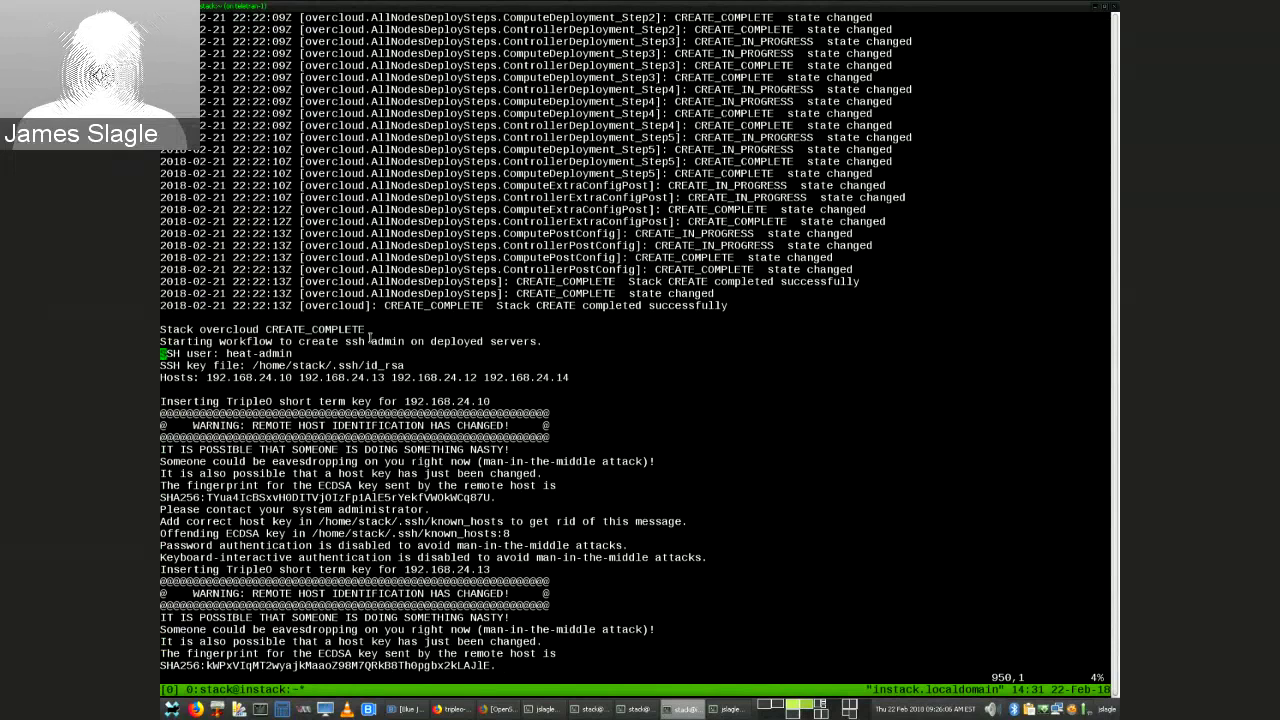
Examine the short term key insertion for host 192.168.24.10 and its remote host identification warning in deploy.log.
key("Down")
key("Down")
key("Down")
key("Down")
key("Down")
key("Down")
key("Down")
key("Down")
key("Down")
key("Down")
key("Down")
key("Down")
key("Down")
key("Down")
key("Down")
key("Down")
key("Down")
key("Down")
key("Down")
key("Down")
key("Down")
key("Down")
key("Down")
key("Down")
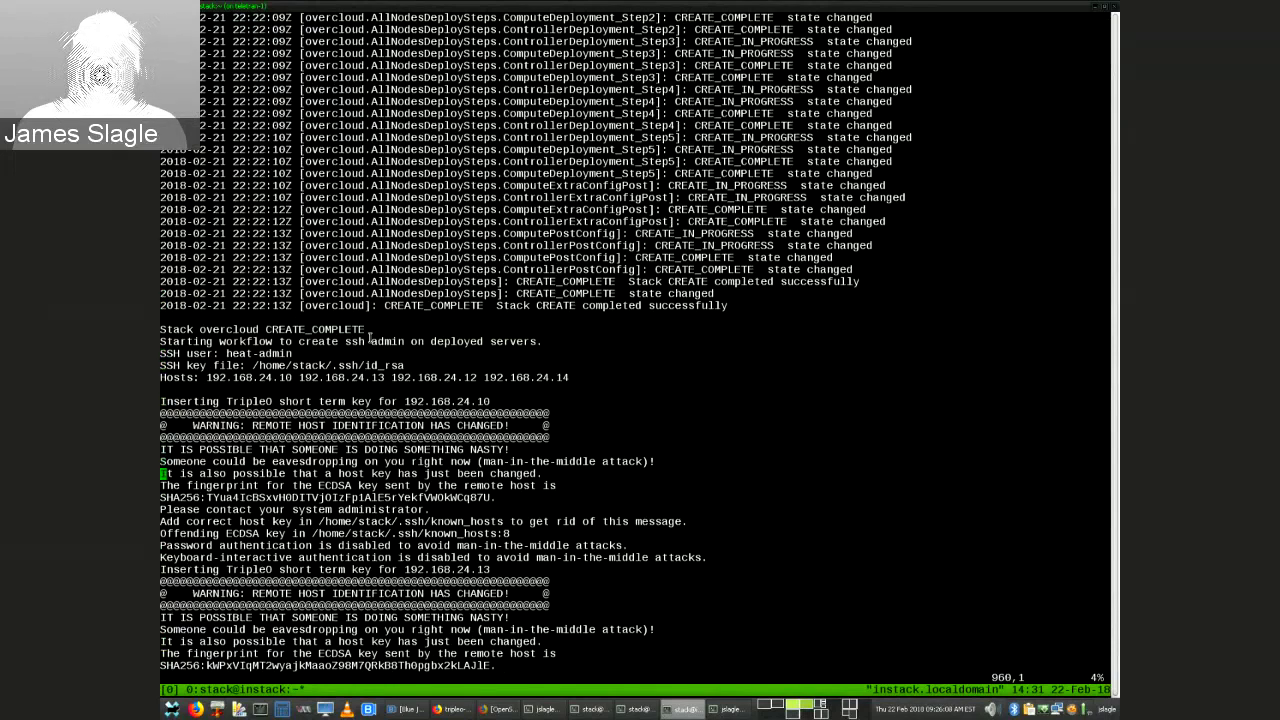
Examine the short term key insertions for hosts 192.168.24.13, 192.168.24.12 and 192.168.24.14 in deploy.log.
key("Down")
key("Down")
key("Down")
key("Down")
key("Down")
key("Down")
key("Down")
key("Down")
key("Down")
key("Down")
key("Down")
key("Down")
key("Down")
key("Down")
key("Down")
key("Down")
key("Down")
key("Down")
key("Down")
key("Down")
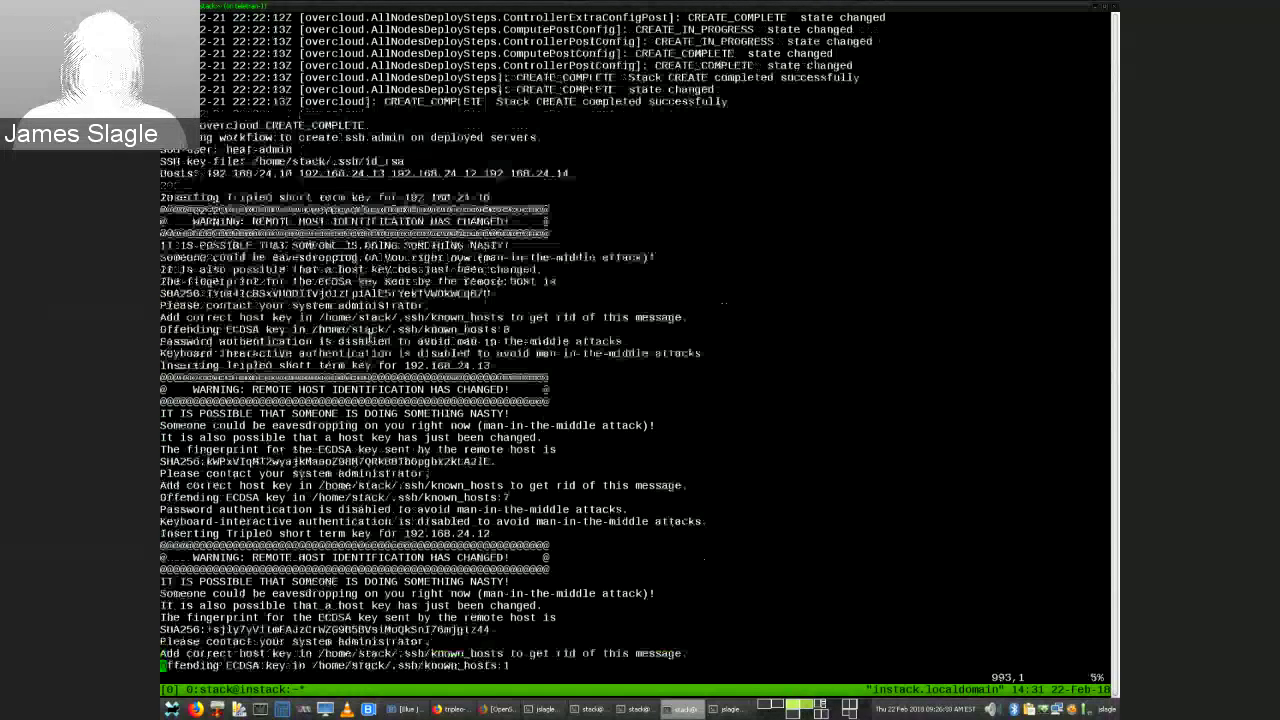
key("Down")
key("Down")
key("Down")
key("Down")
key("Down")
key("Down")
key("Down")
key("Down")
key("Down")
key("Down")
key("Down")
key("Down")
key("Down")
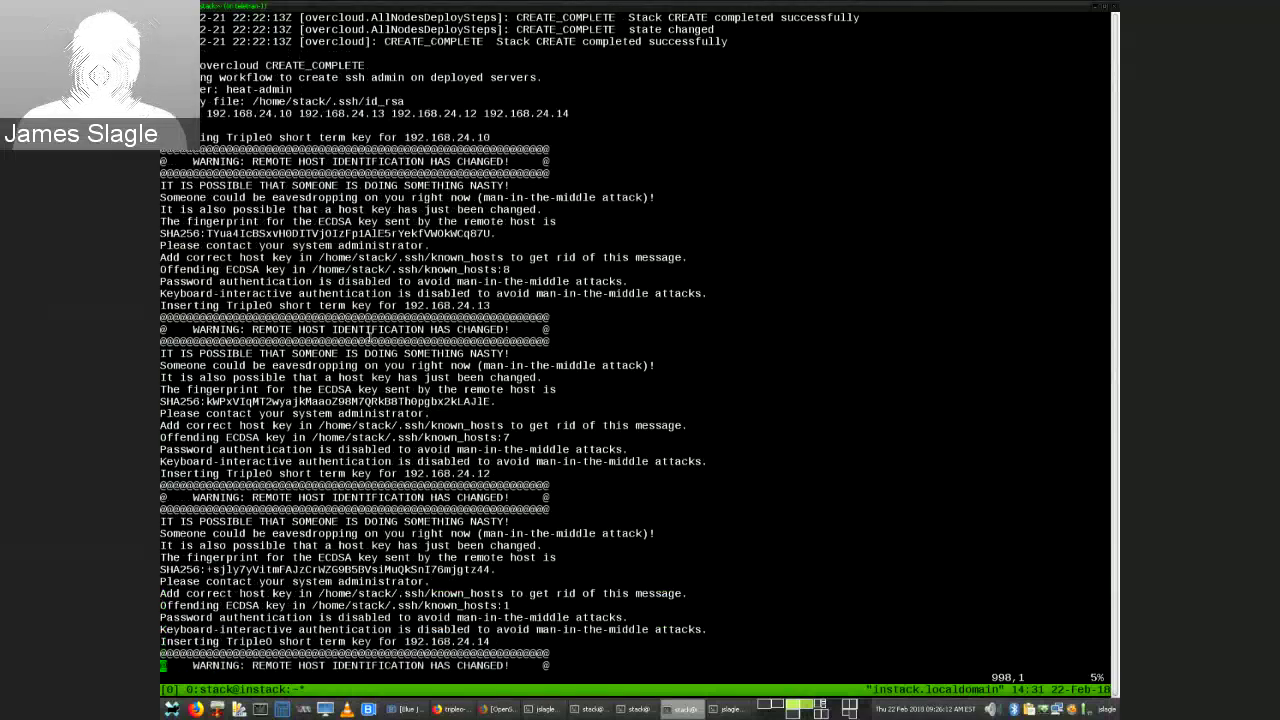
Examine the ssh admin enablement workflow section of deploy.log, down to the wait for the workflow execution to finish.
key("Down")
key("Down")
key("Down")
key("Down")
key("Down")
key("Down")
key("Down")
key("Down")
key("Down")
key("Down")
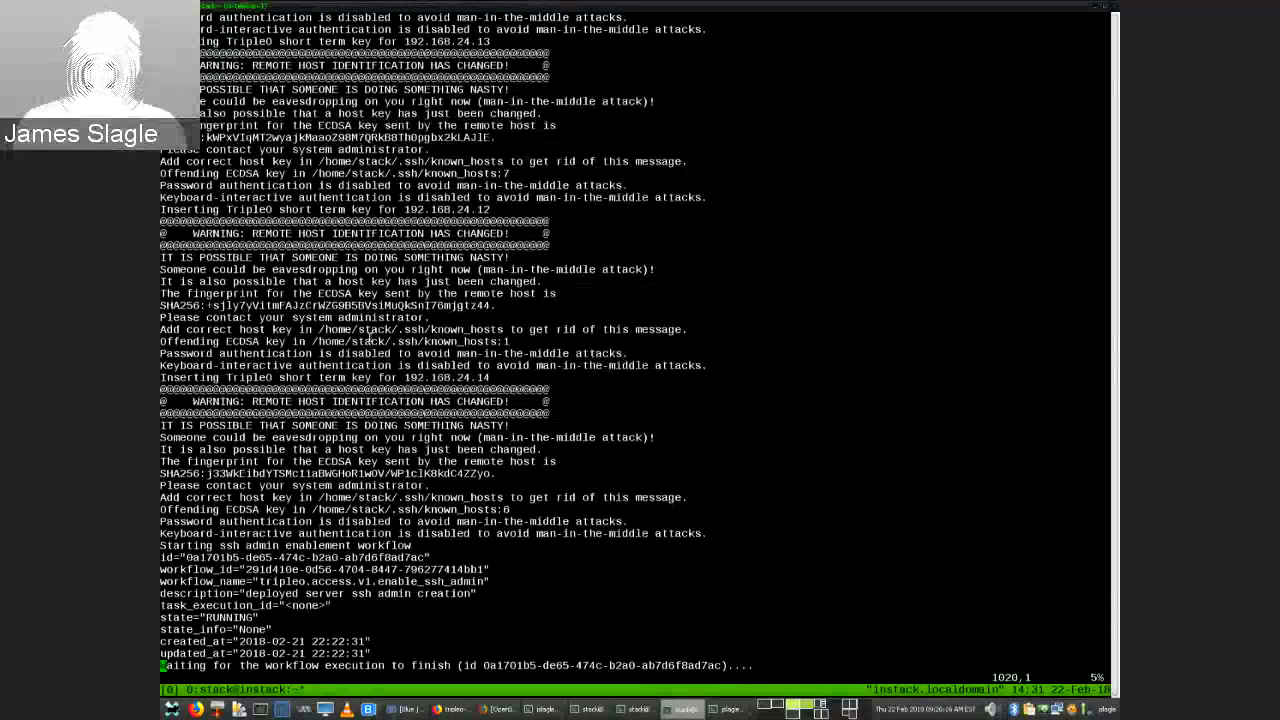
key("Down")
key("Down")
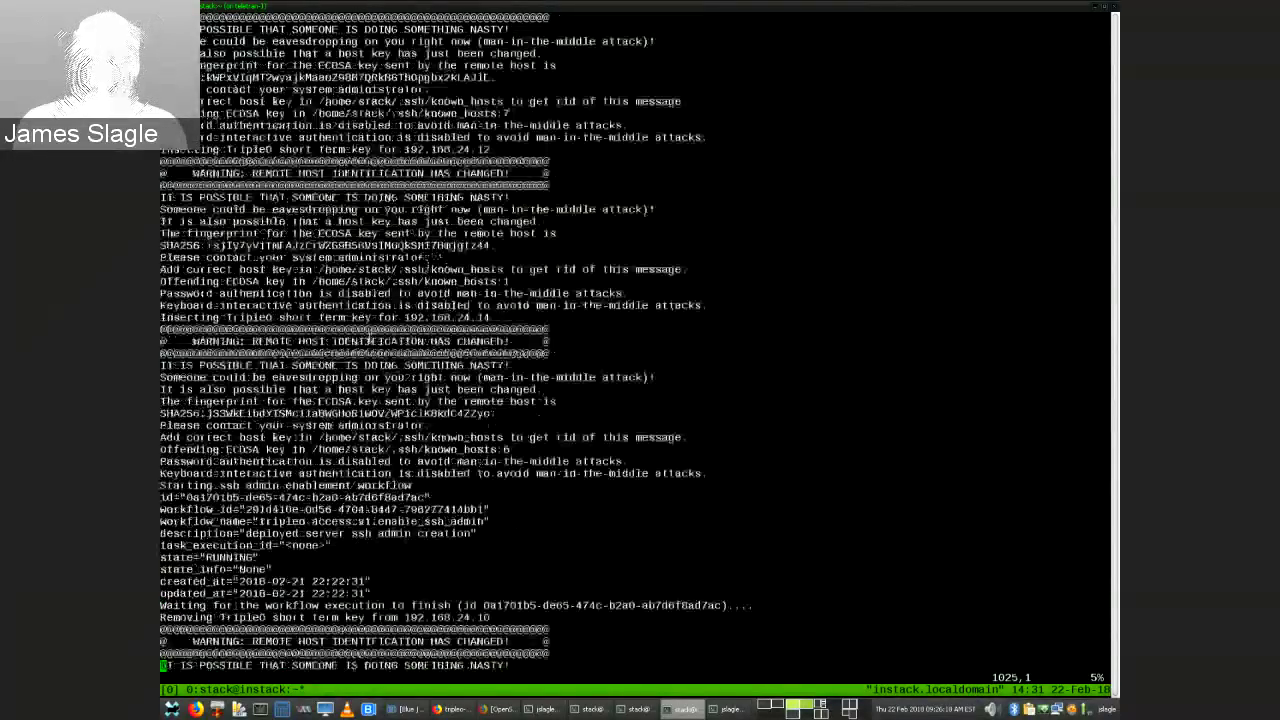
Examine the short term key removals for all four hosts, down to the "Deploying overcloud configuration" line.
key("Down")
key("Down")
key("Down")
key("Down")
key("Down")
key("Down")
key("Down")
key("Down")
key("Down")
key("Down")
key("Down")
key("Down")
key("Down")
key("Down")
key("Down")
key("Down")
key("Down")
key("Down")
key("Down")
key("Down")
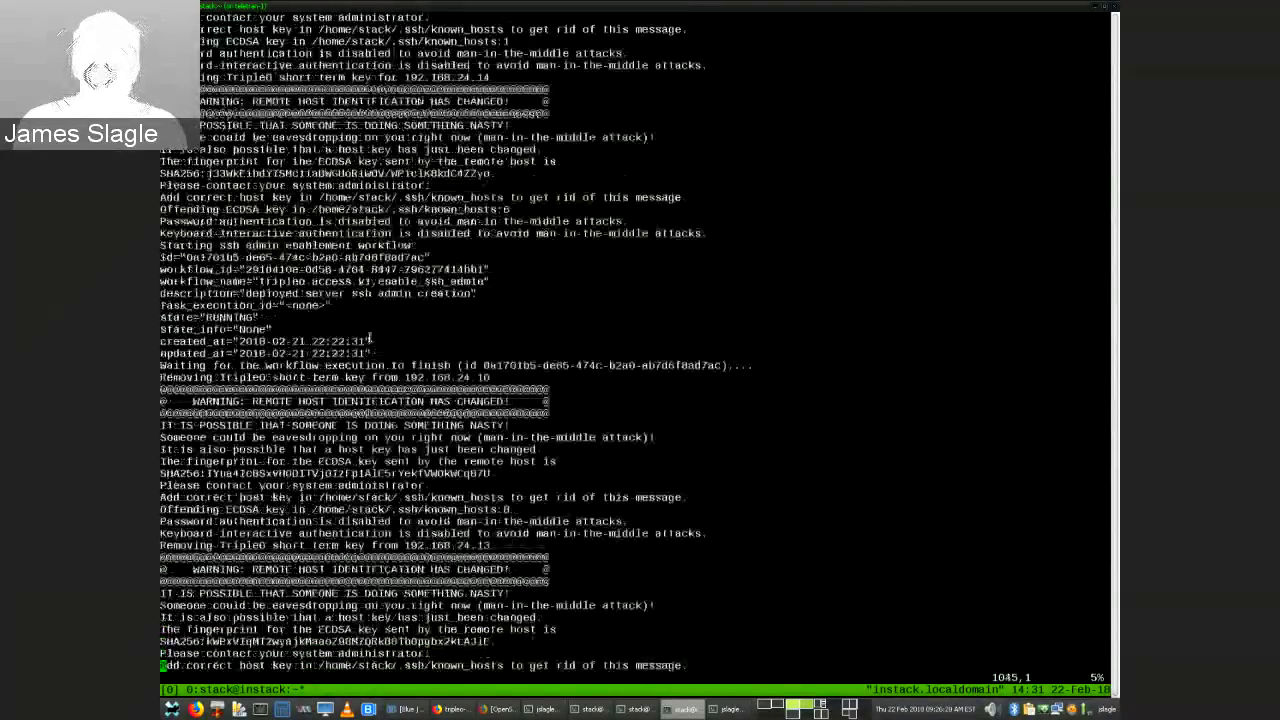
key("Down")
key("Down")
key("Down")
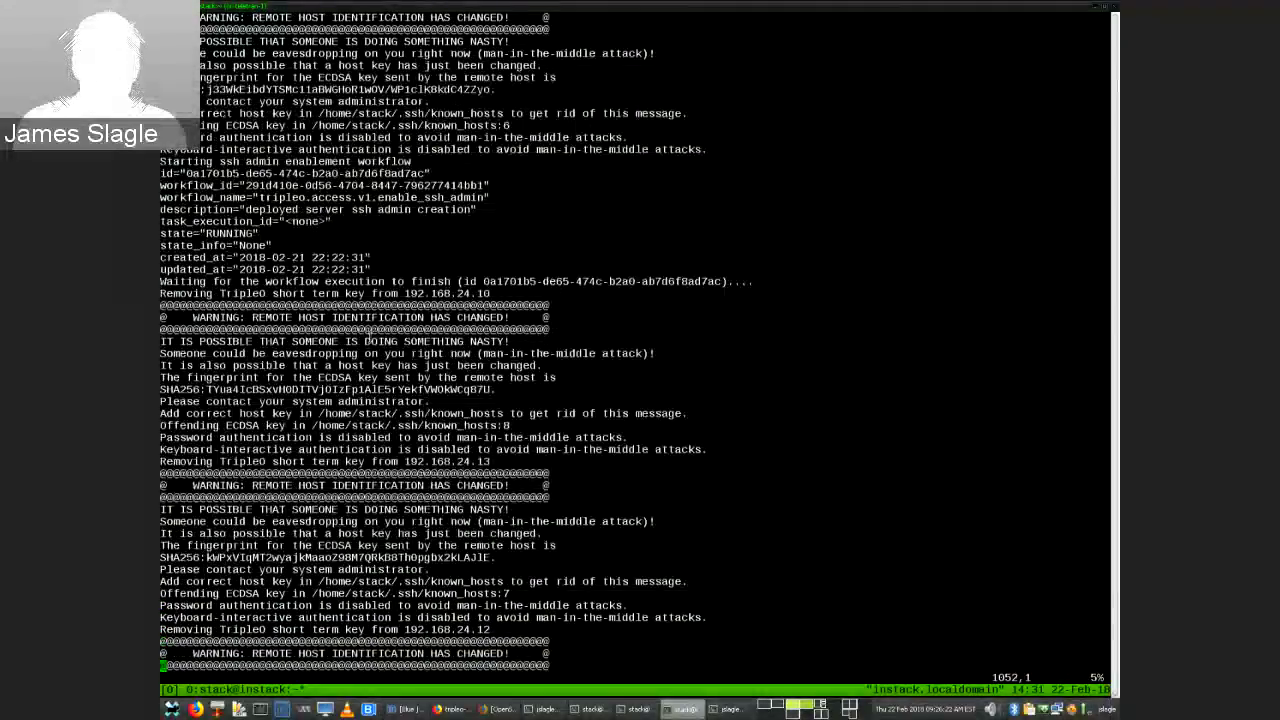
key("Down")
key("Down")
key("Down")
key("Down")
key("Down")
key("Down")
key("Down")
key("Down")
key("Down")
key("Down")
key("Down")
key("Down")
key("Down")
key("Down")
key("Down")
key("Down")
key("Down")
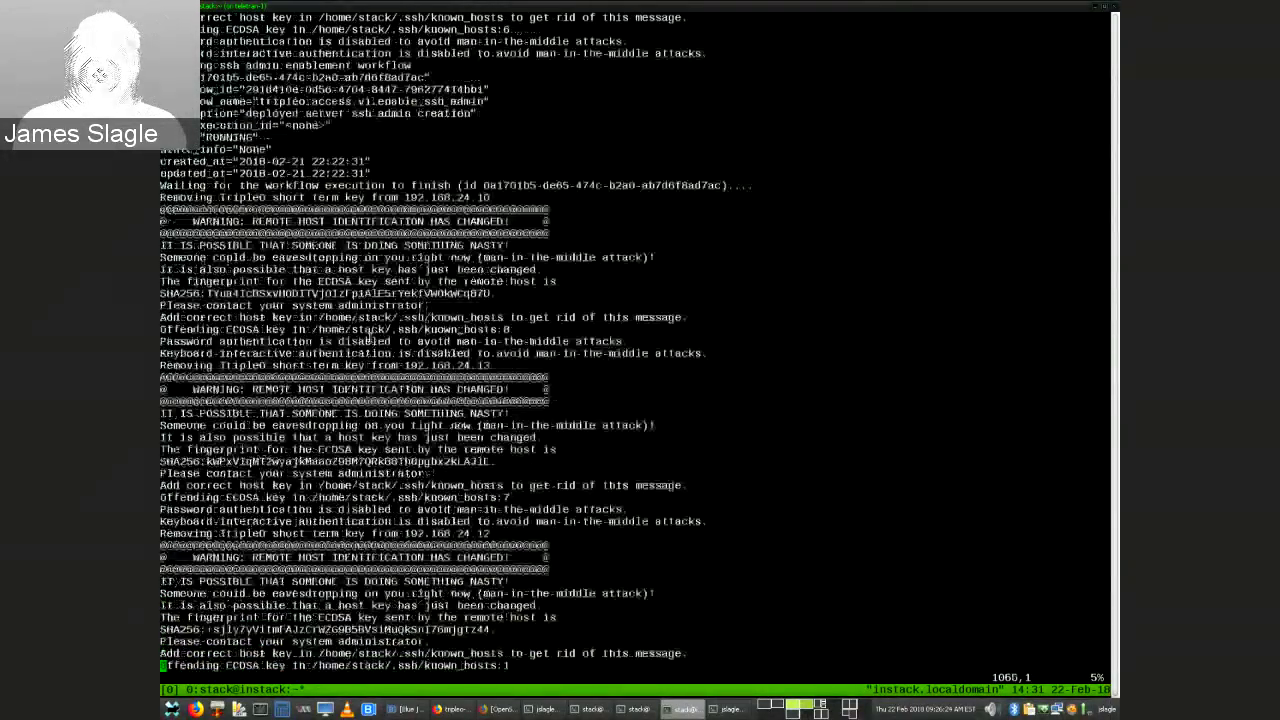
key("Down")
key("Down")
key("Down")
key("Down")
key("Down")
key("Down")
key("Down")
key("Down")
key("Down")
key("Down")
key("Down")
key("Down")
key("Down")
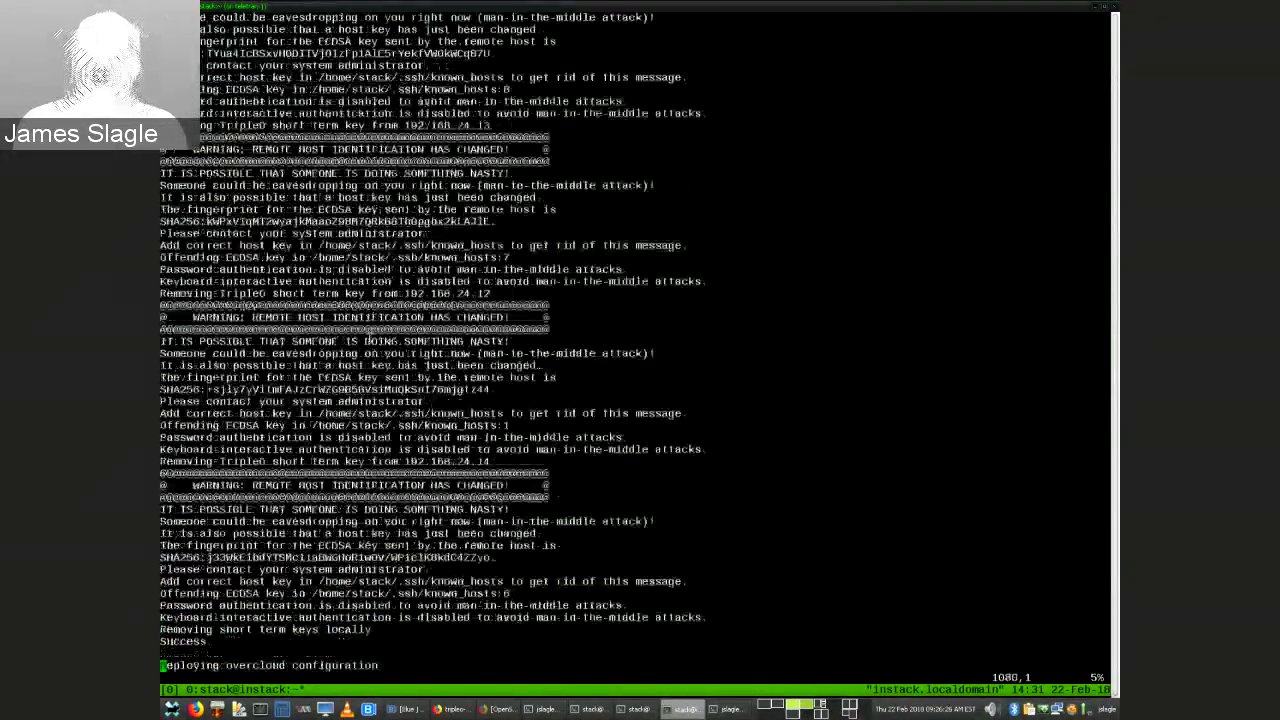
Go to the Mistral workflow lines under "Deploying overcloud configuration" and clear the search highlighting with :noh.
key("Down")
key("Down")
key("Down")
key("Down")
key("Down")
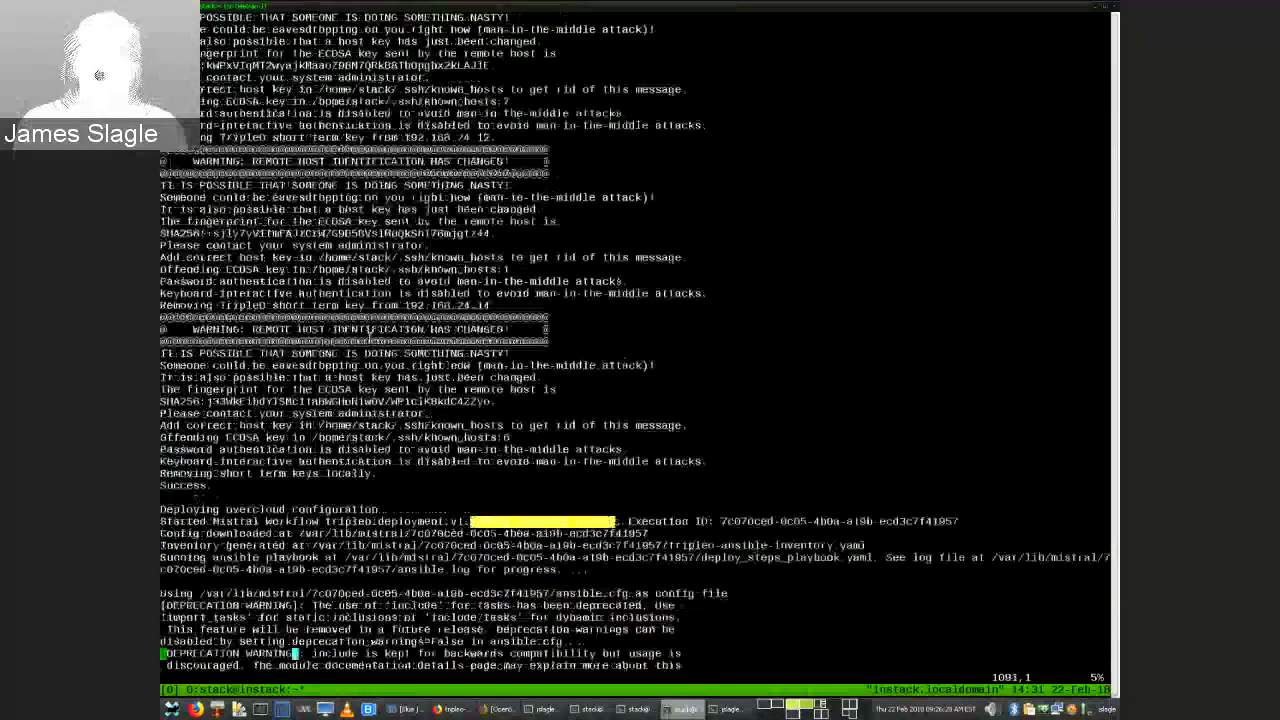
key("Up")
key("Up")
key("Up")
key("Up")
key("Up")
key("Up")
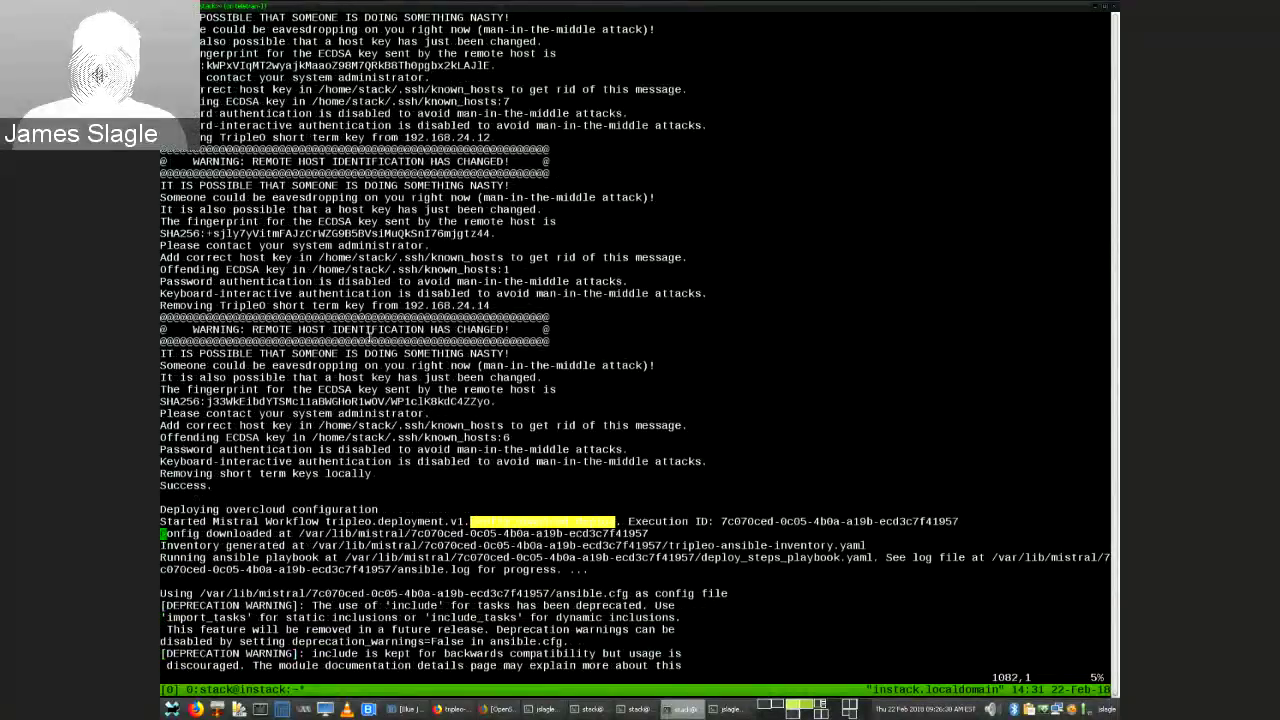
type(":noh")
key("Return")
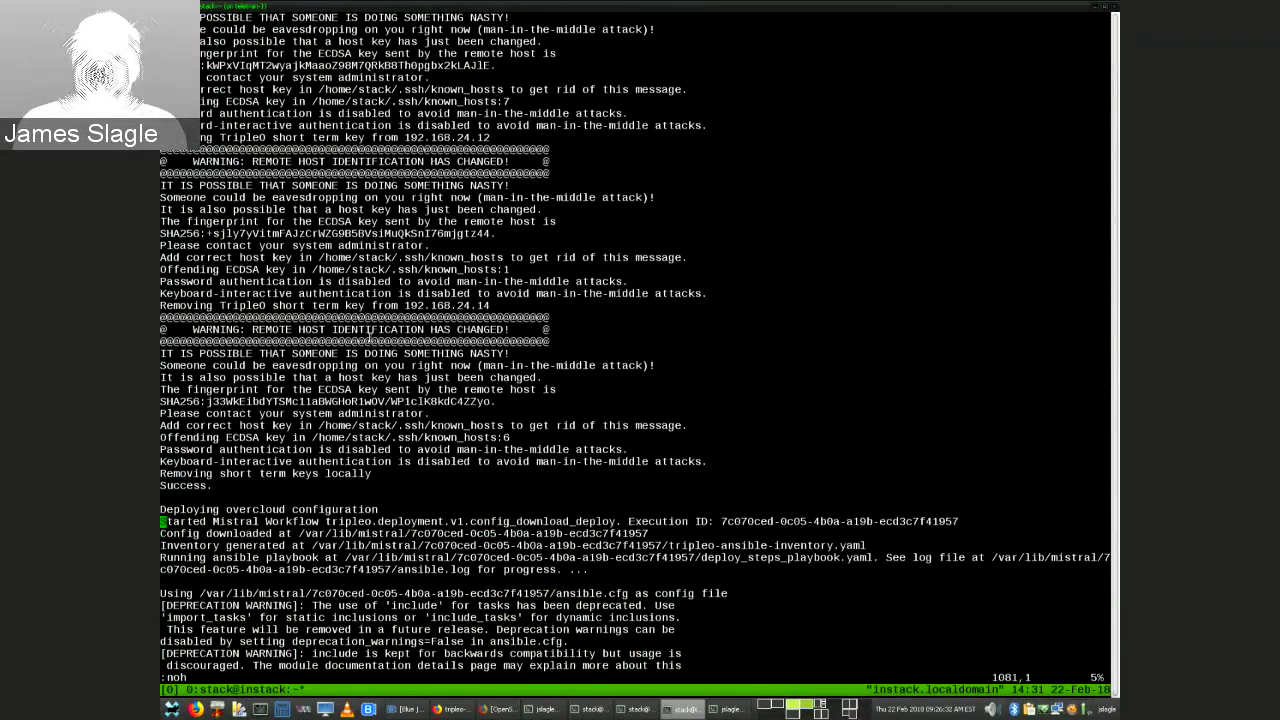
key("v")
key("l")
key("w")
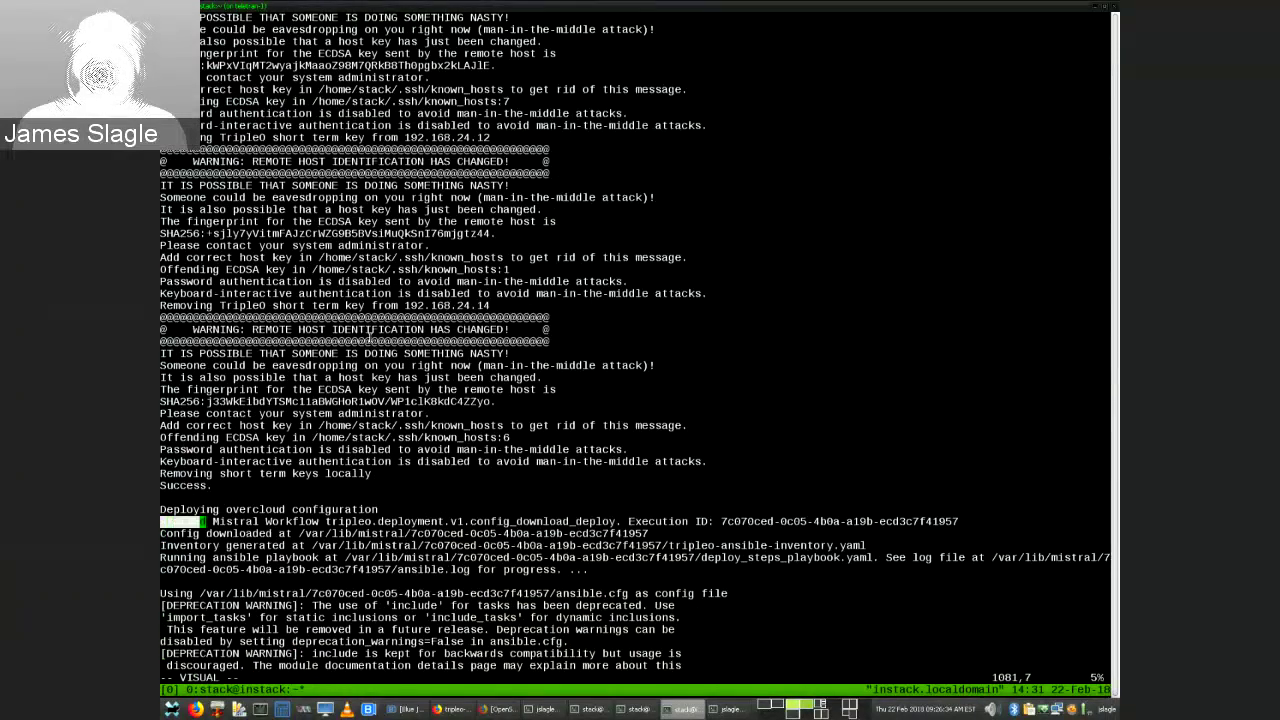
key("Escape")
Highlight the workflow name tripleo.deployment.v1.config_download_deploy in the "Started Mistral Workflow" line.
key("w")
key("w")
key("w")
key("w")
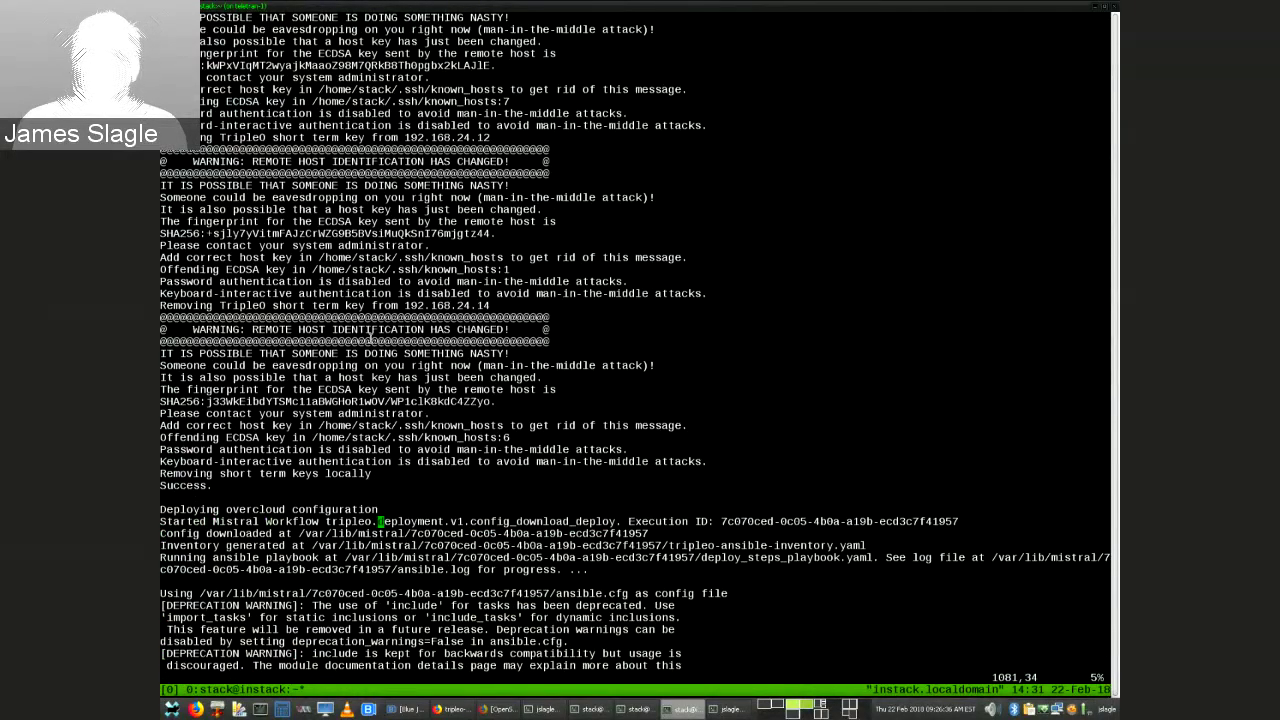
key("h")
key("h")
key("h")
key("h")
key("h")
key("h")
key("h")
key("h")
key("v")
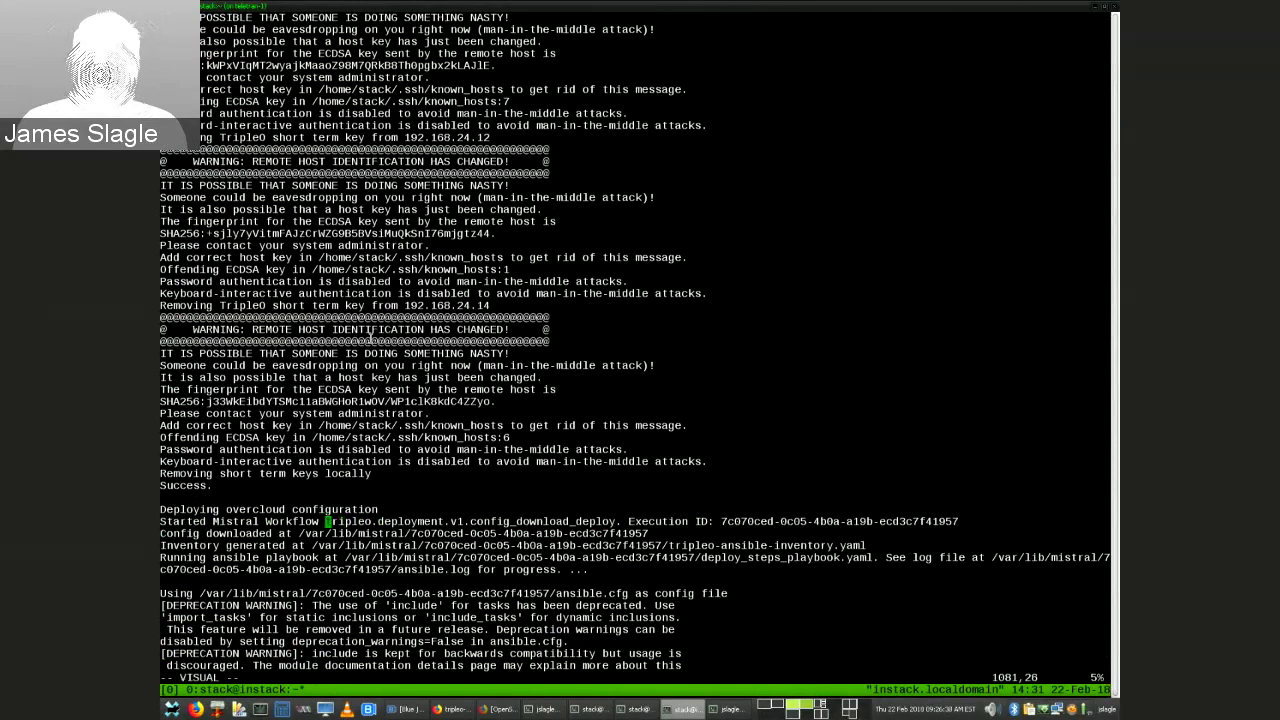
key("w")
key("w")
key("w")
key("w")
key("w")
key("w")
key("h")
key("w")
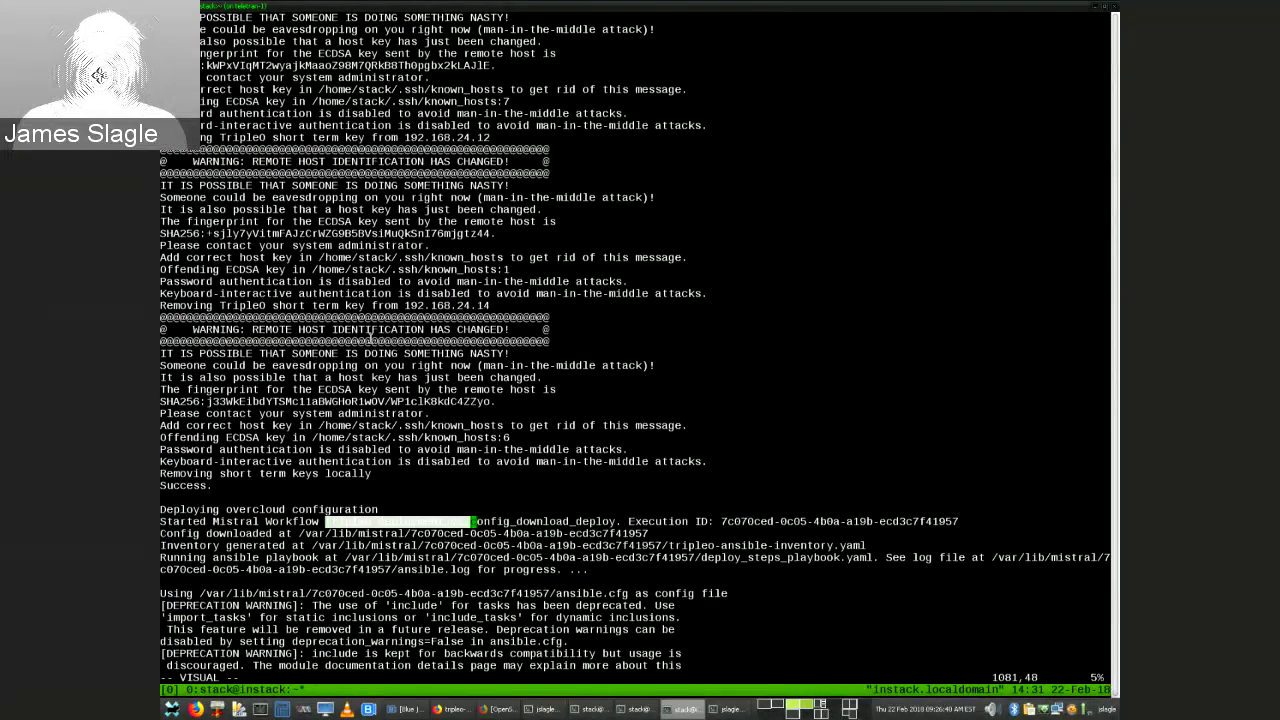
key("w")
key("w")
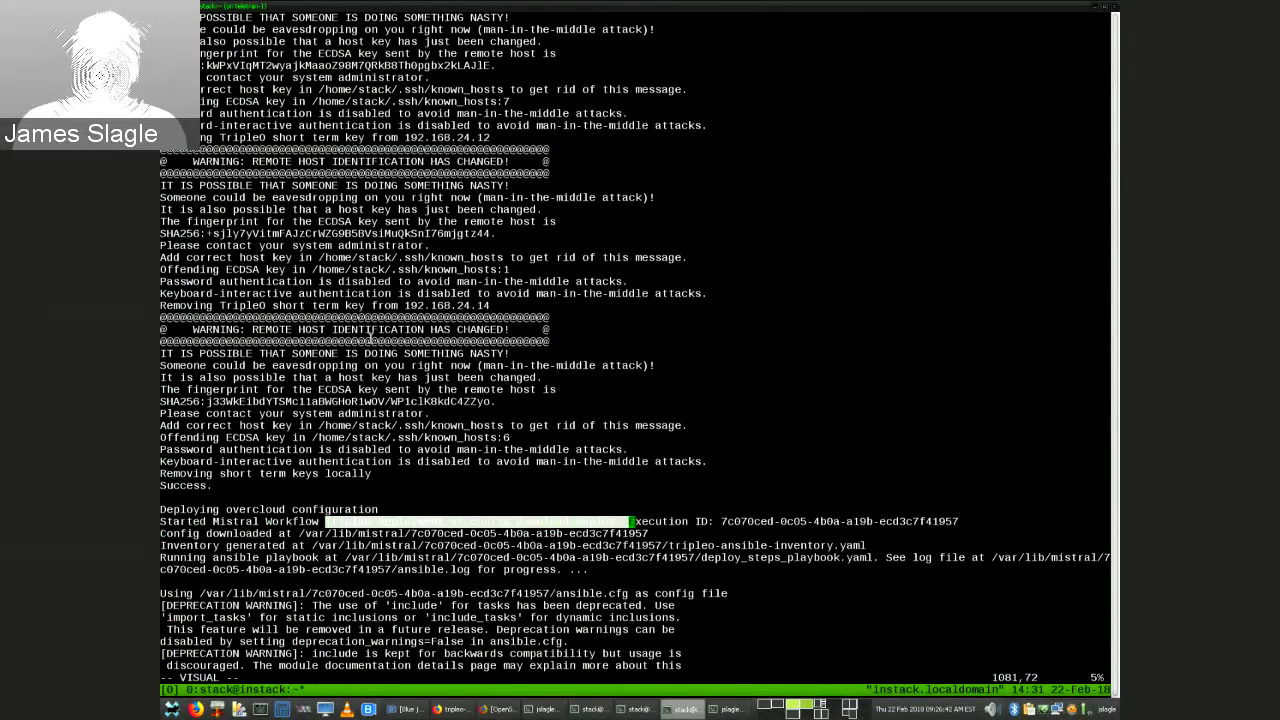
key("Escape")
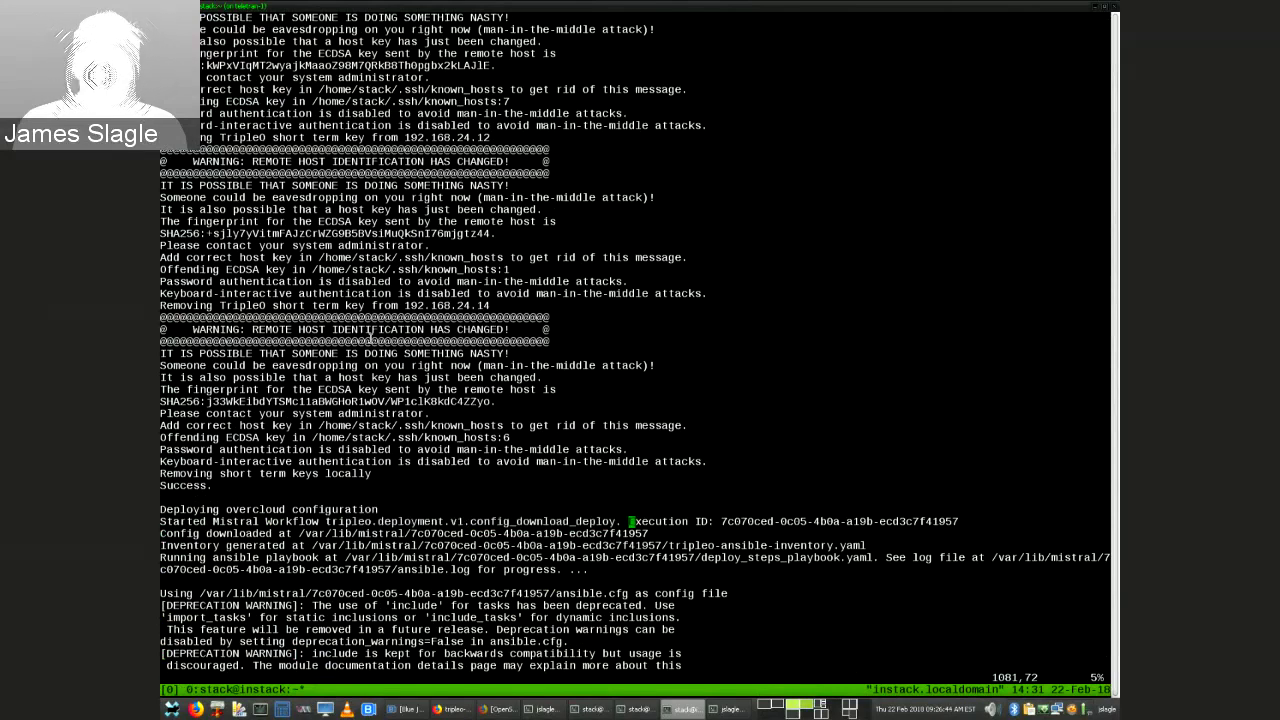
Highlight the "Config downloaded at" line with the Mistral working directory and yank it.
key("0")
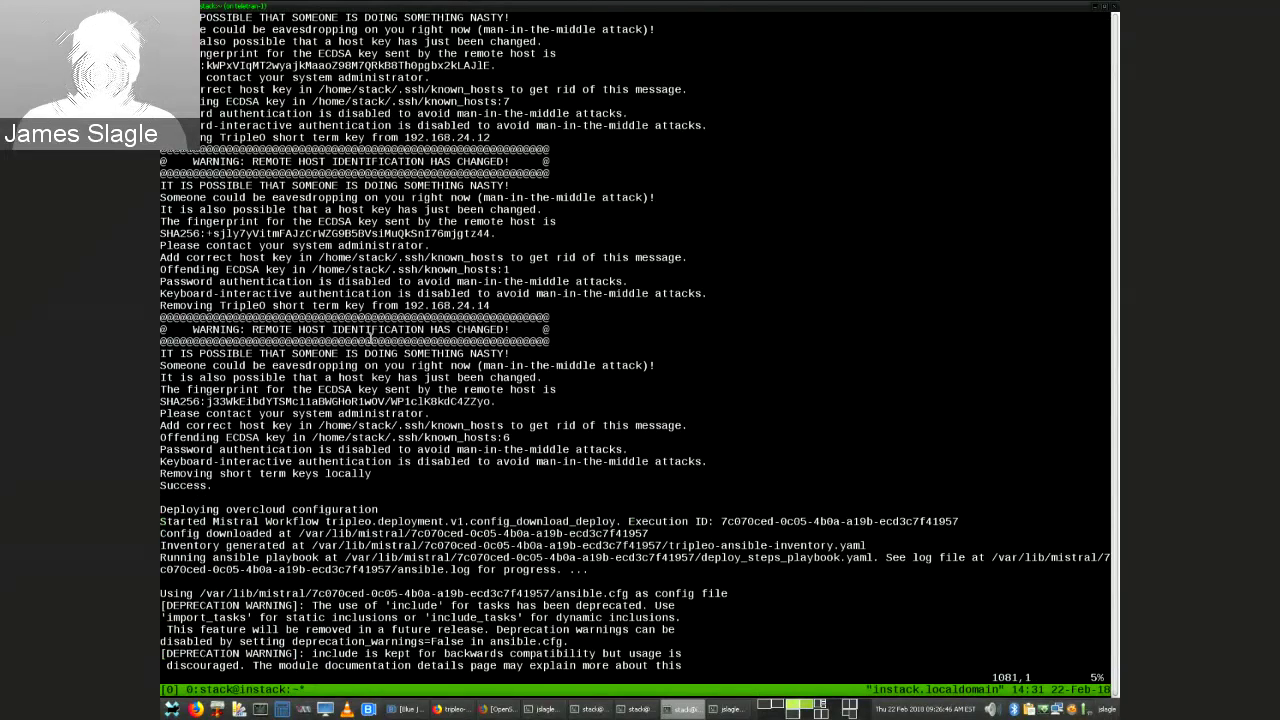
key("v")
key("j")
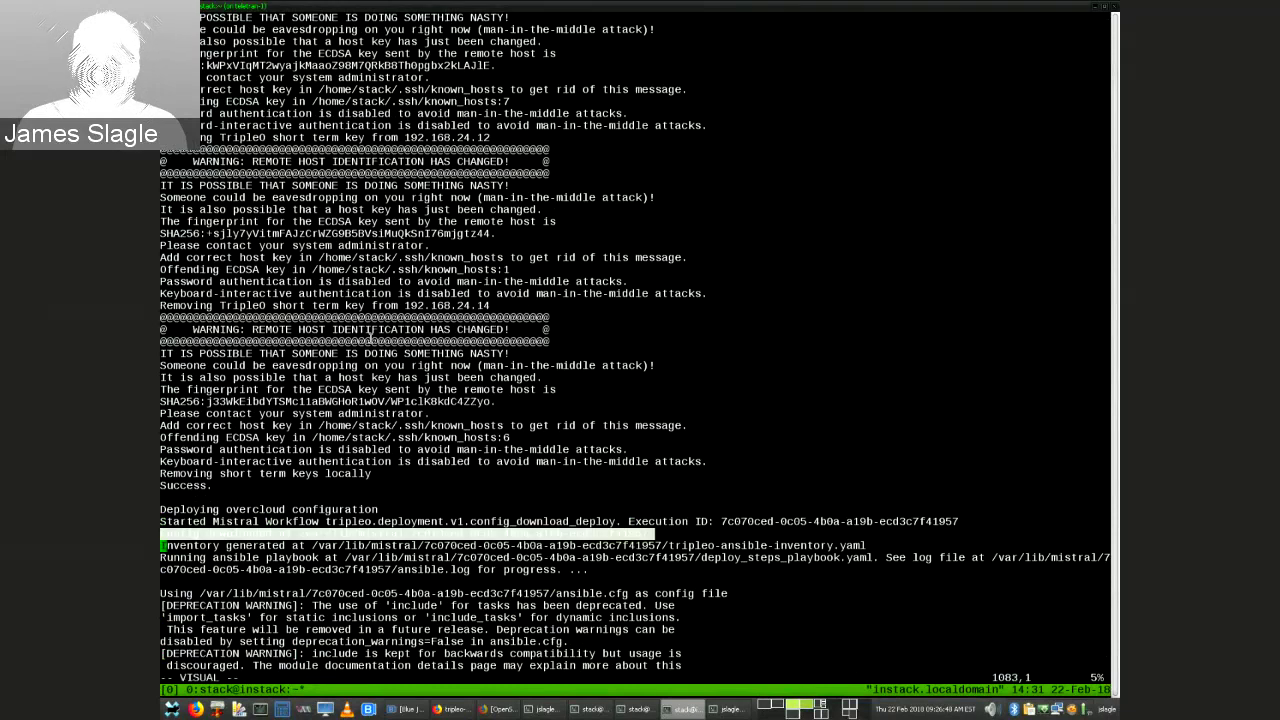
key("y")
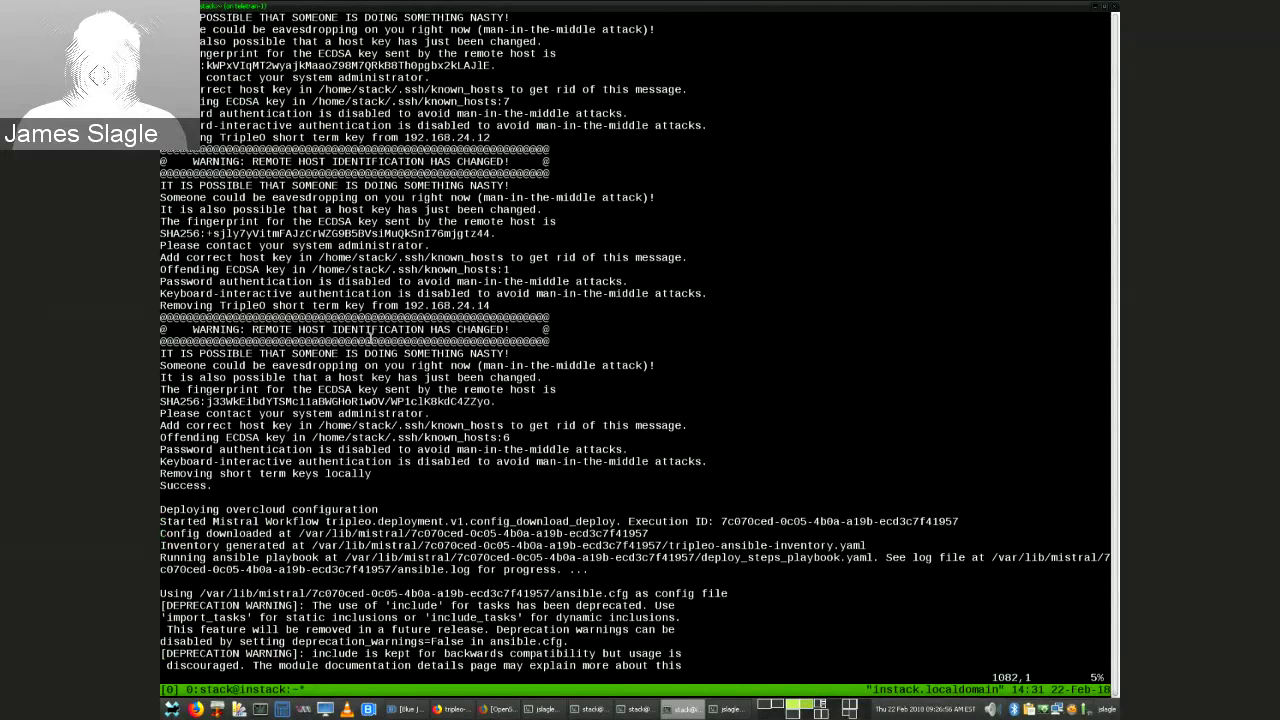
Go past the "Inventory generated at" line and highlight the "Running ansible playbook" line.
key("j")
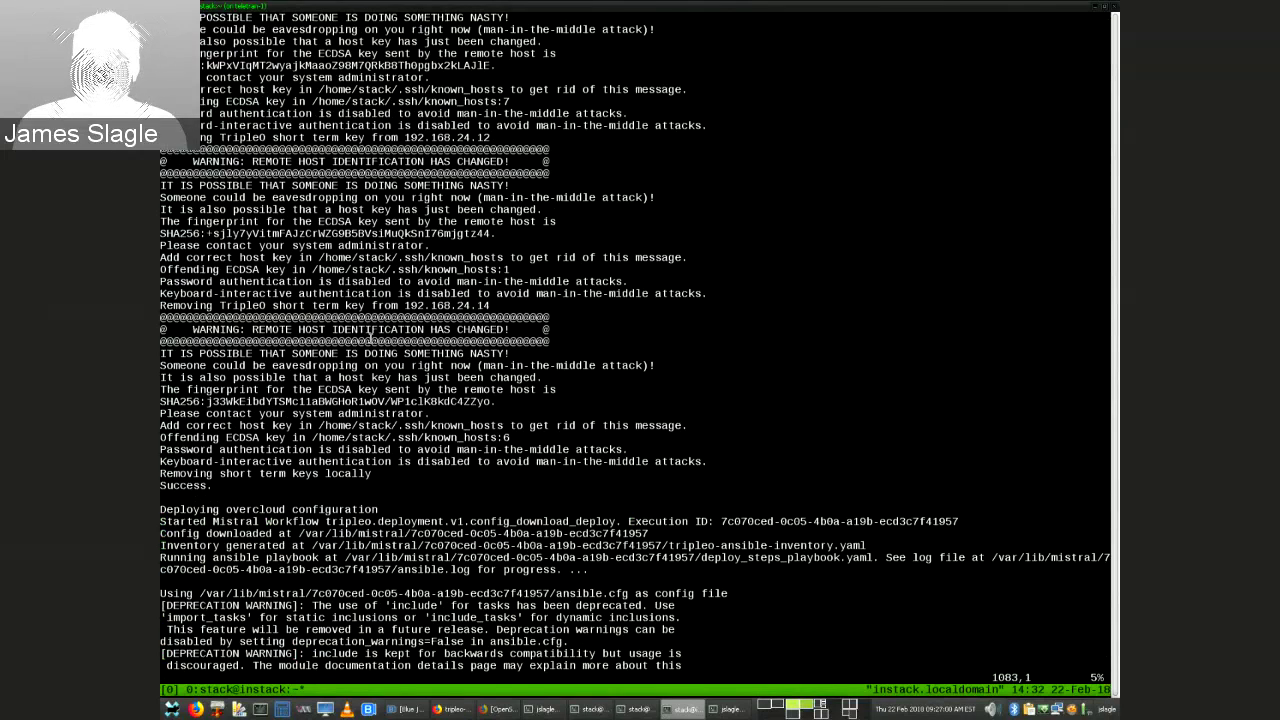
key("j")
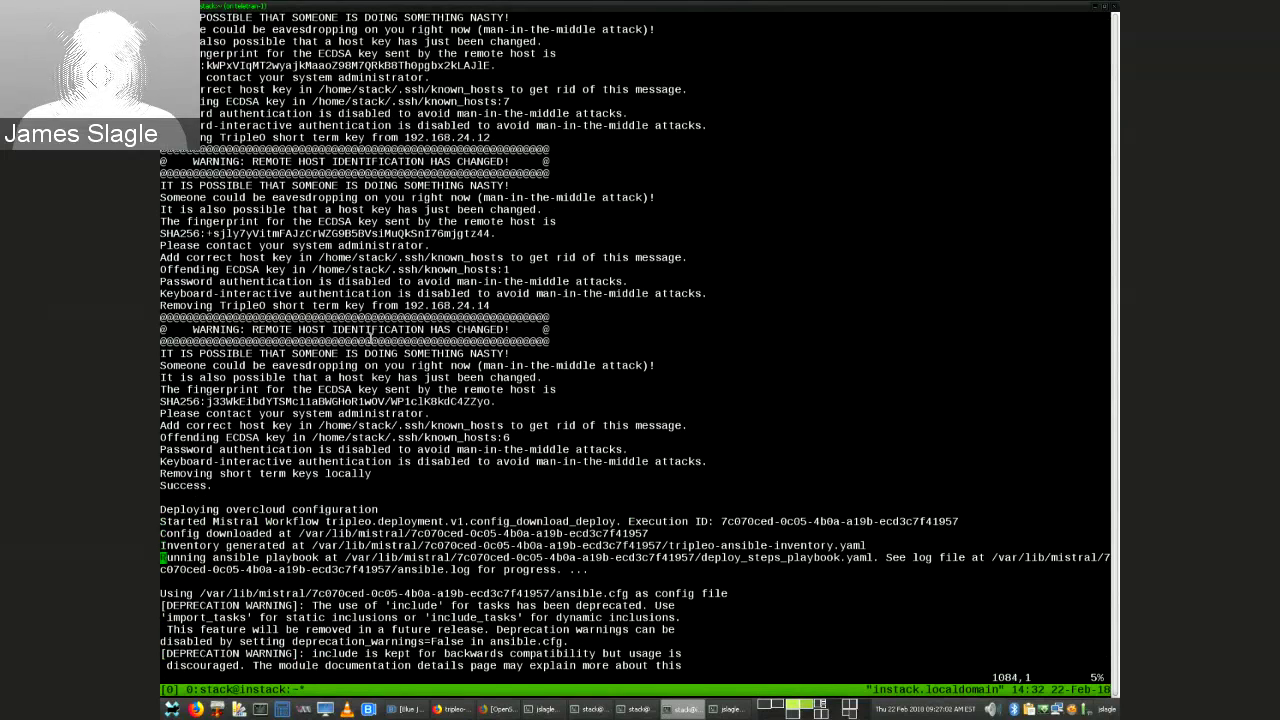
key("v")
key("j")
key("Escape")
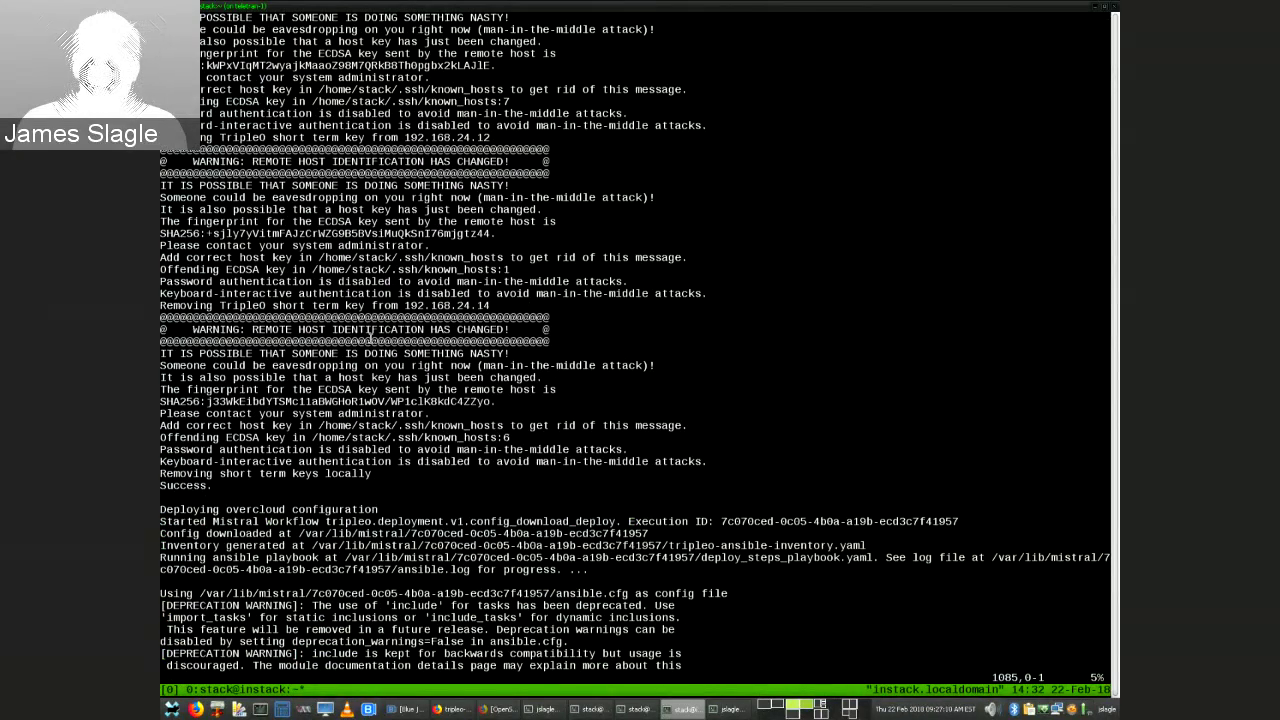
Read through the Ansible output below the "Running ansible playbook" line, covering the tripleo-bootstrap, tripleo-ssh-known-hosts and network configuration tasks.
key("k")
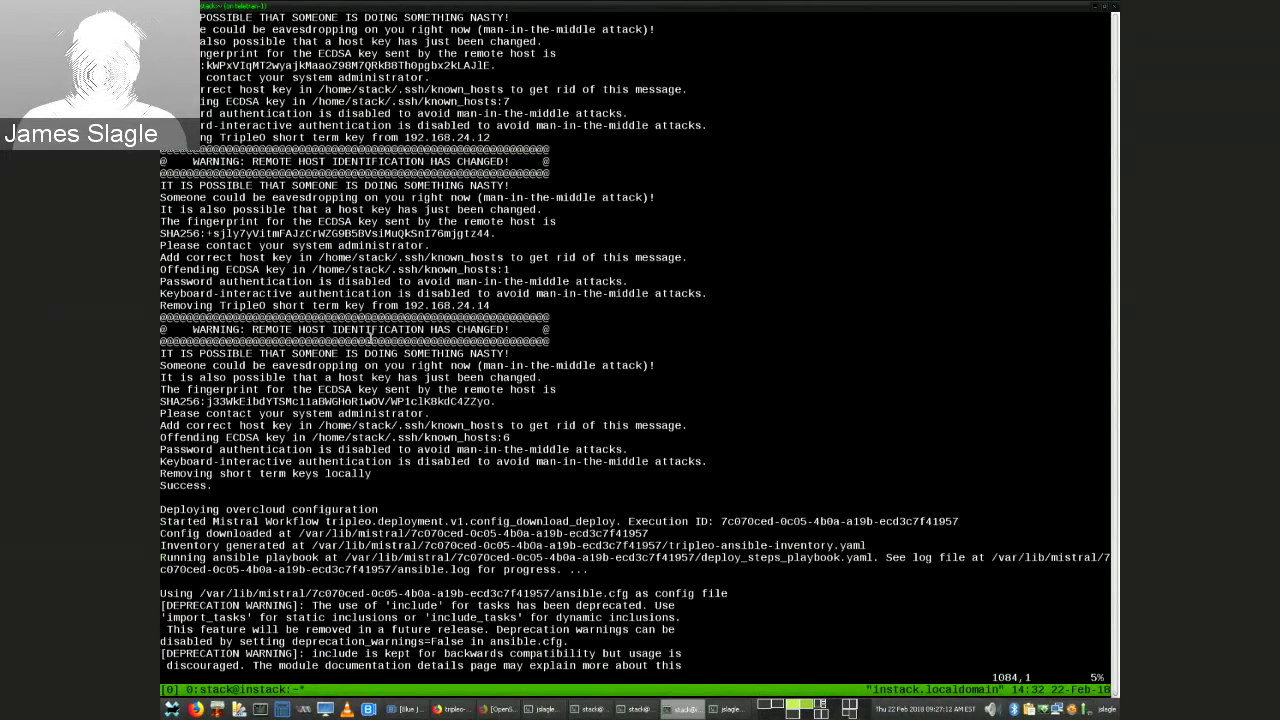
key("j")
key("j")
key("j")
key("j")
key("j")
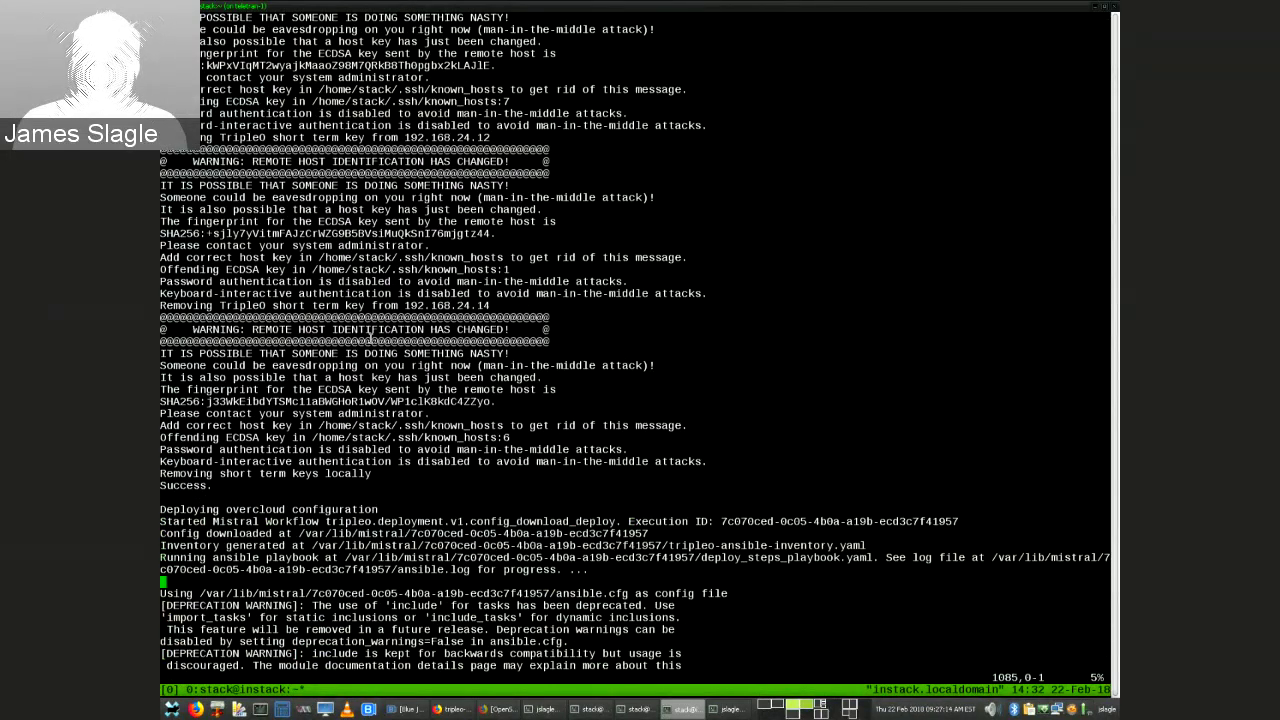
key("j")
key("j")
key("j")
key("j")
key("j")
key("j")
key("j")
key("j")
key("j")
key("j")
key("j")
key("j")
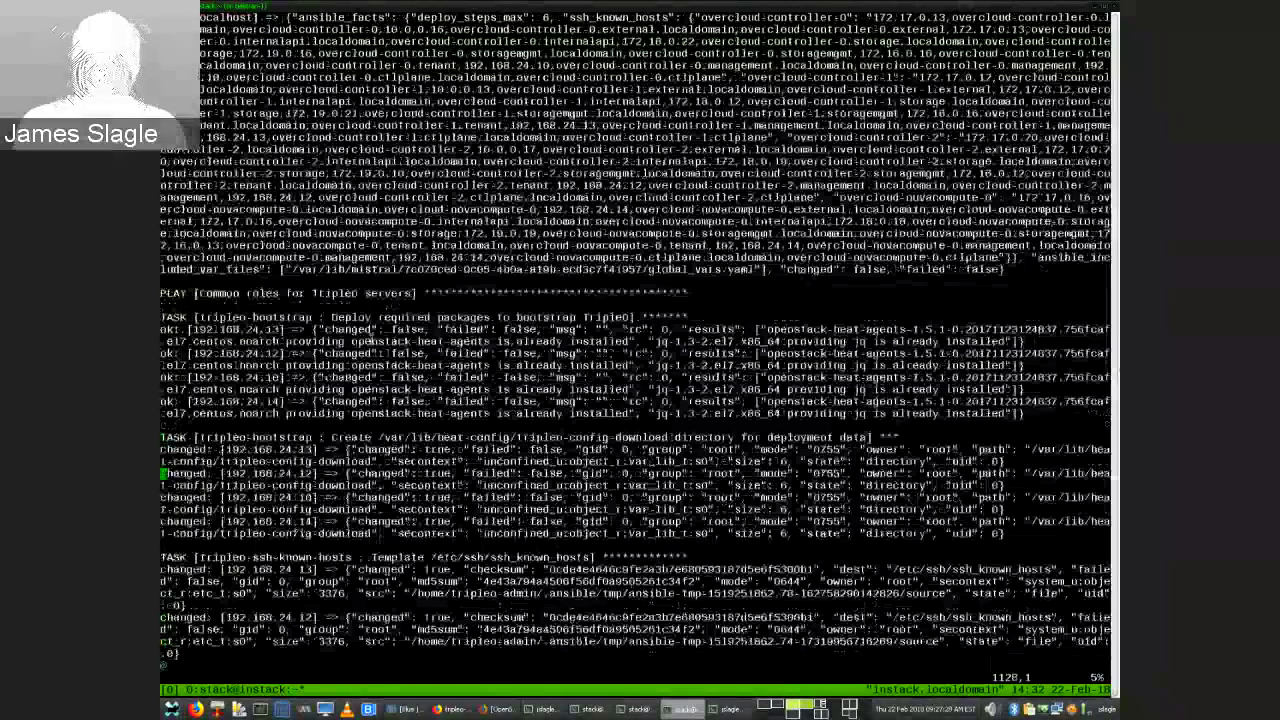
scroll(370, 339, "down", 15)
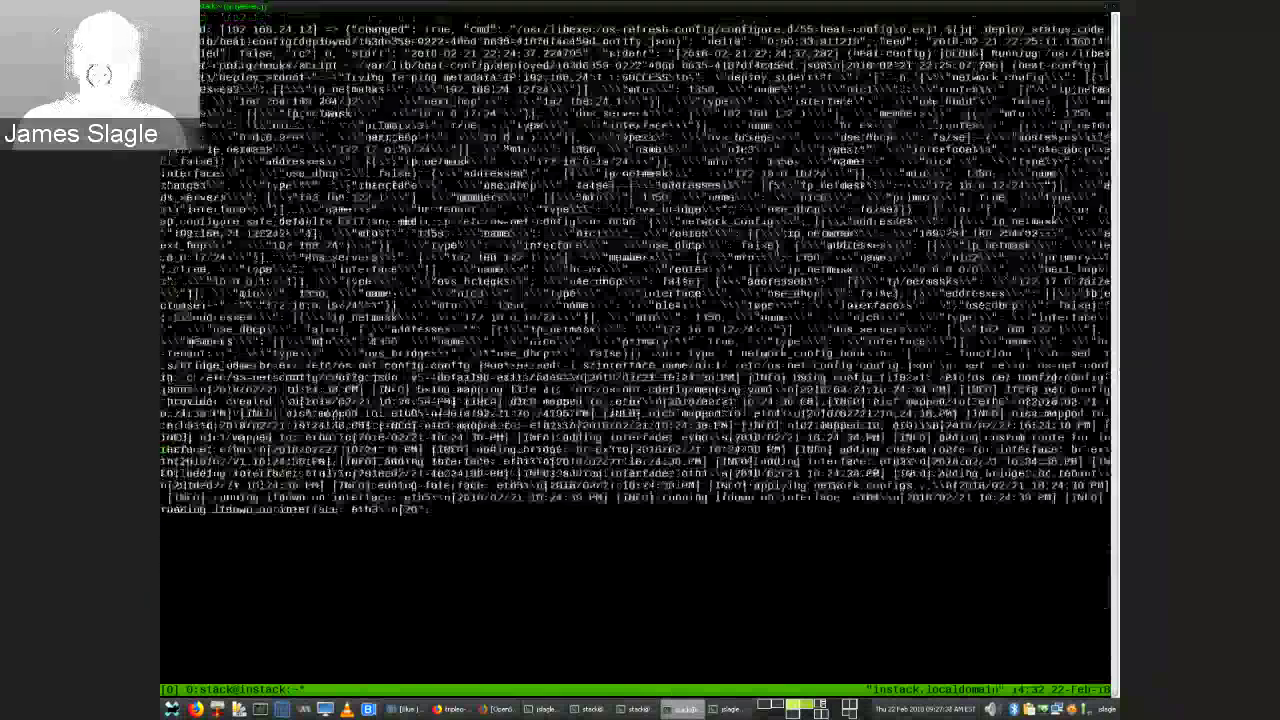
scroll(370, 339, "down", 2)
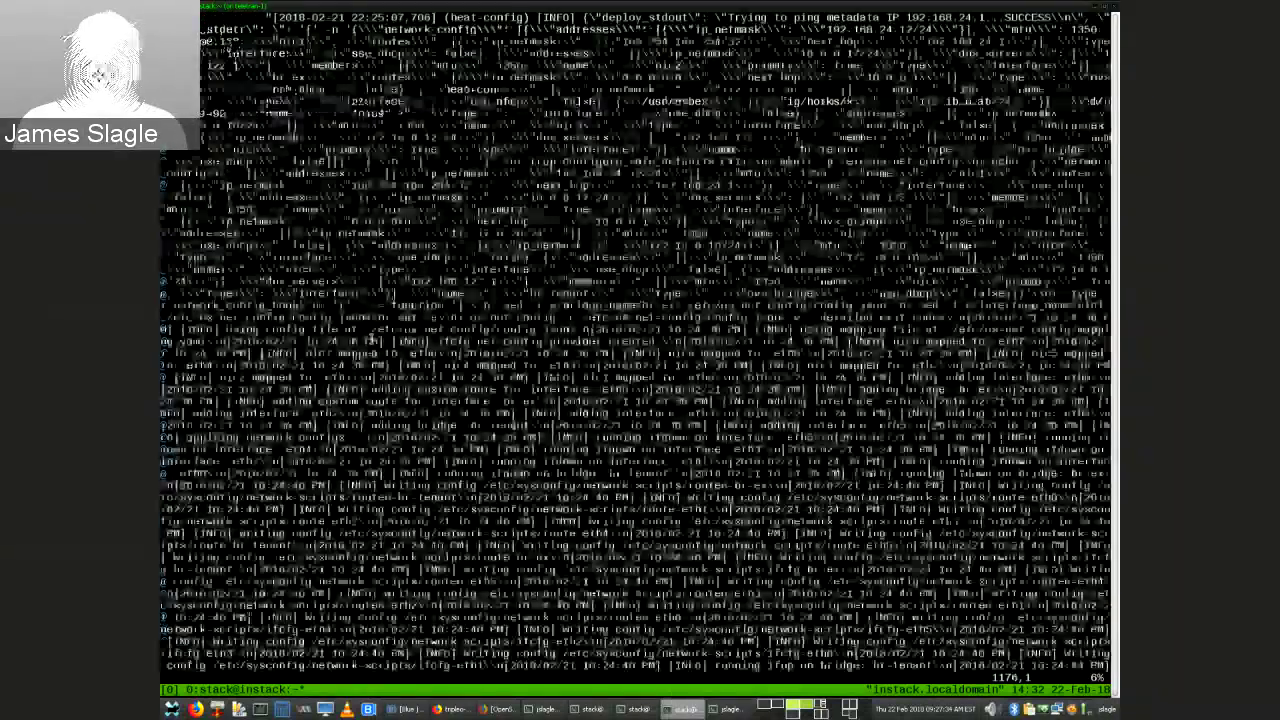
scroll(370, 339, "down", 5)
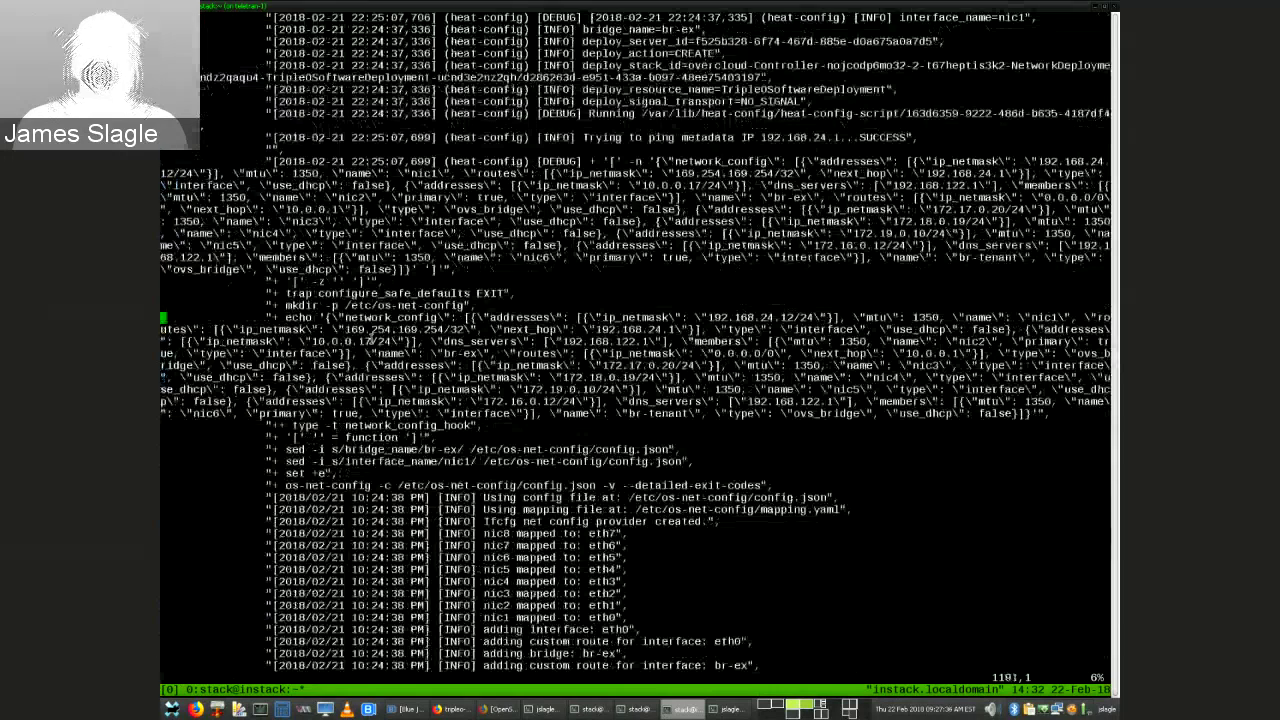
scroll(370, 339, "down", 20)
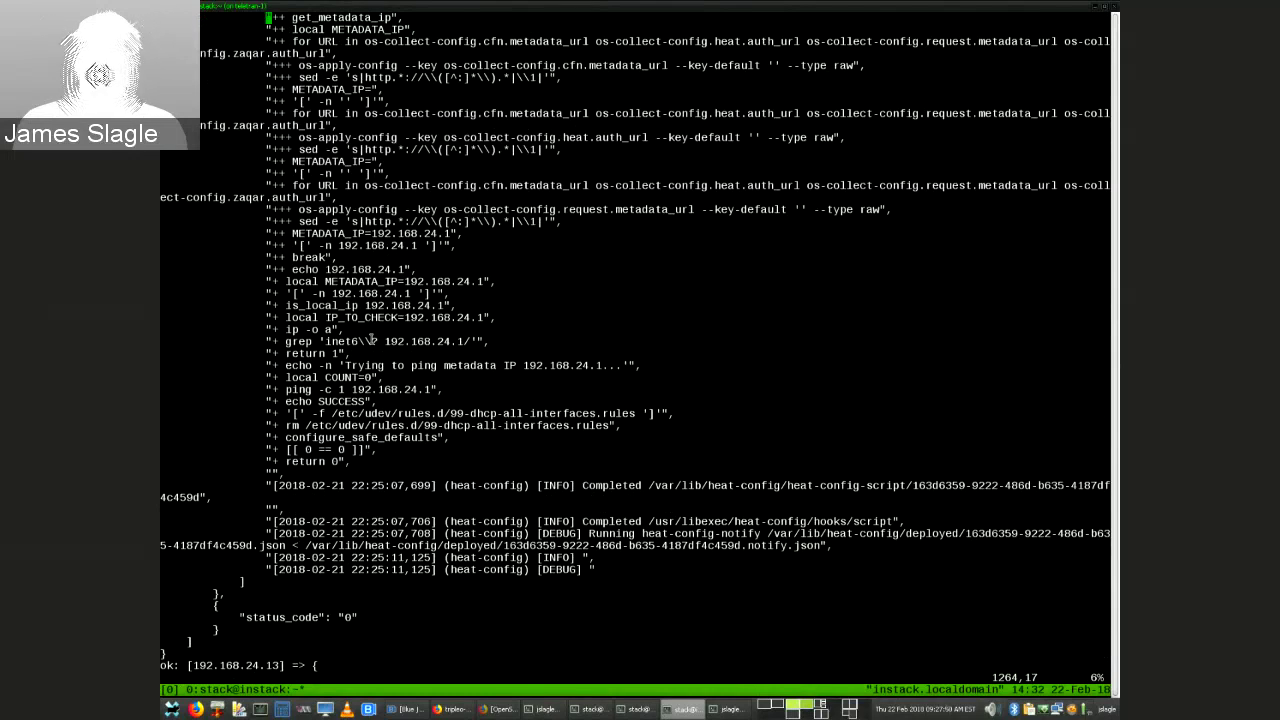
Page through the per-host deployment output as far as the UpdateDeployment tasks.
key("ctrl+f")
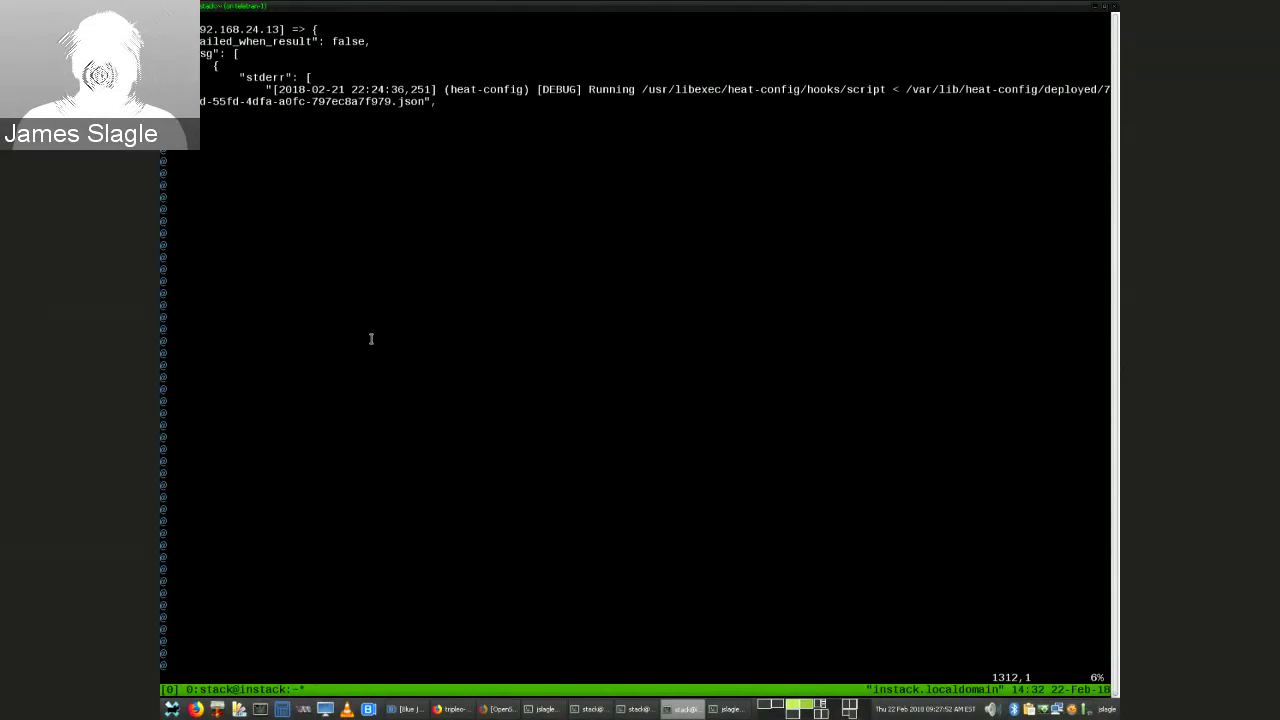
key("ctrl+f")
key("ctrl+f")
key("ctrl+f")
key("ctrl+f")
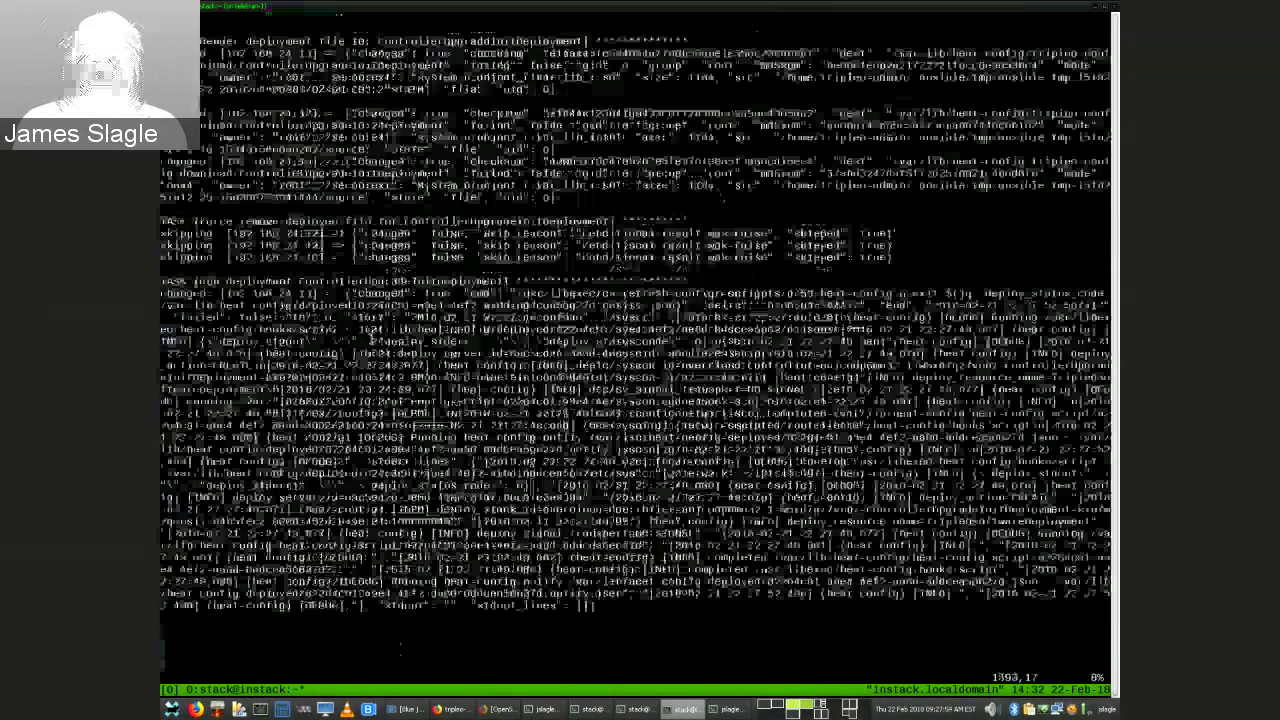
key("ctrl+f")
key("ctrl+f")
key("ctrl+f")
key("ctrl+f")
key("ctrl+f")
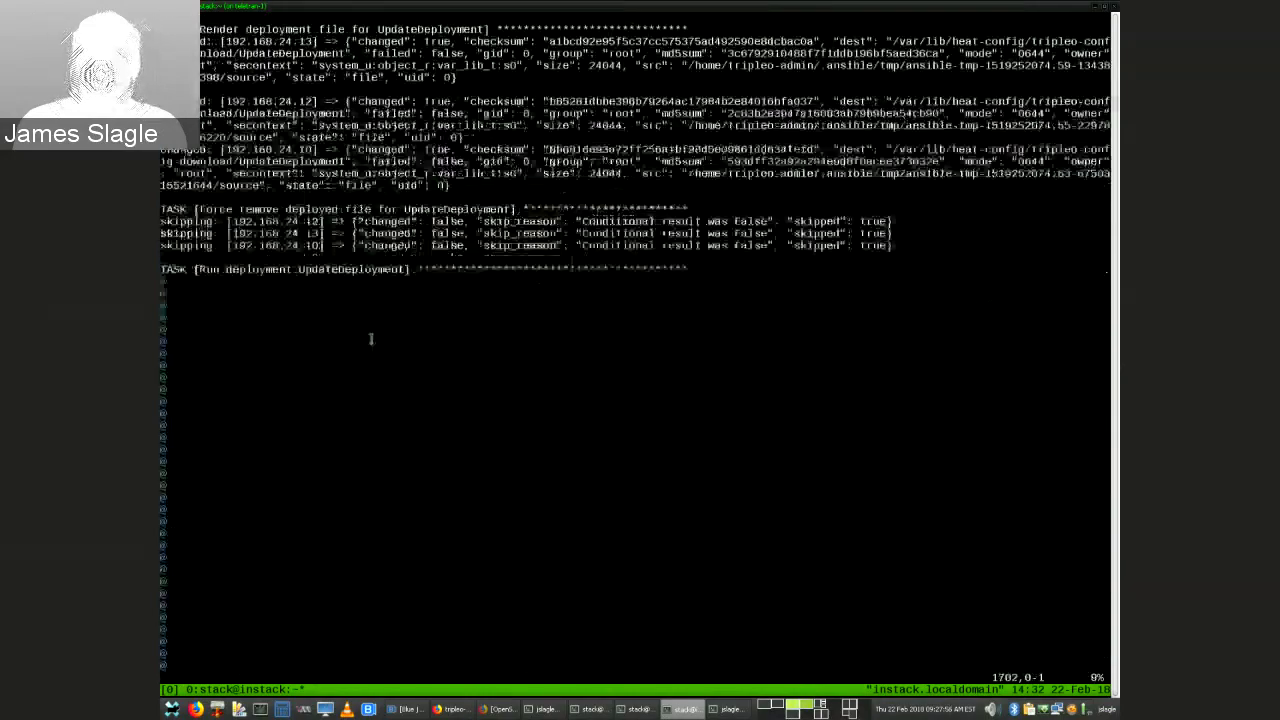
Jump to the end of deploy.log and go back up to the "External deployment Post Deploy tasks" play.
key("shift+g")
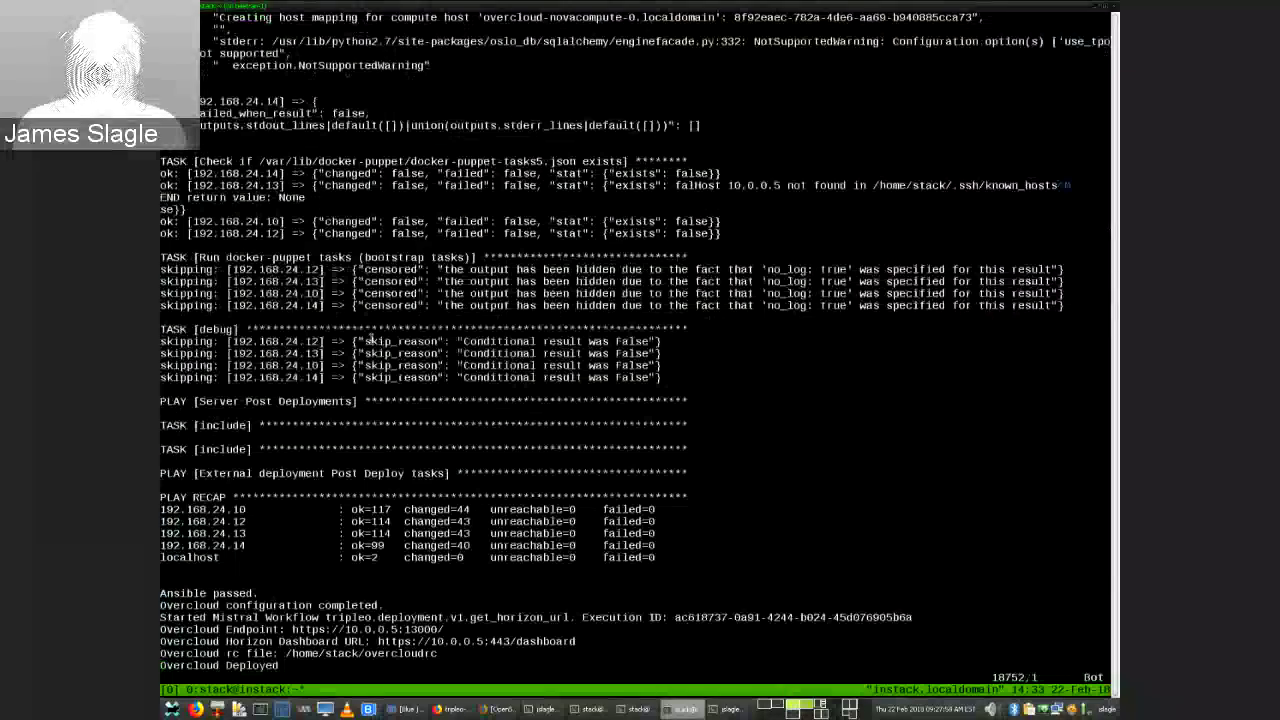
key("k")
key("k")
key("k")
key("k")
key("k")
key("k")
key("k")
key("k")
key("k")
key("k")
key("k")
key("k")
key("k")
key("k")
key("k")
key("k")
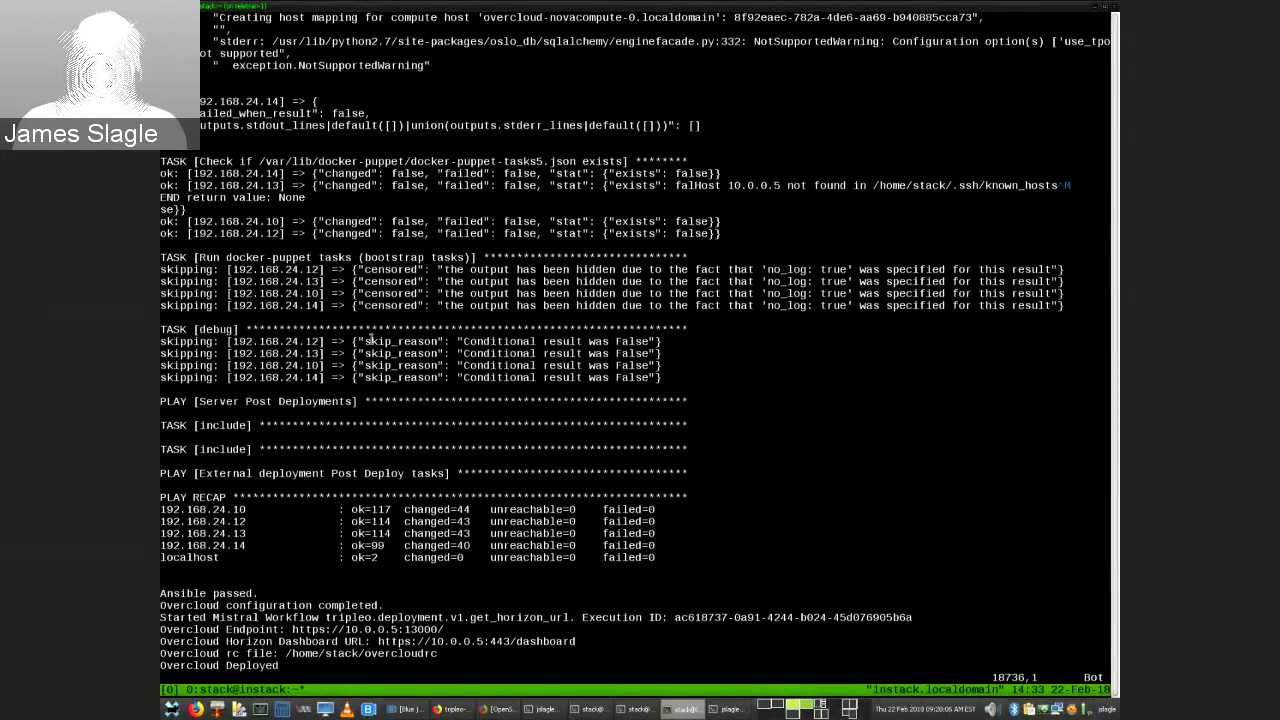
Highlight the overcloud host lines under PLAY RECAP, then clear the selection.
key("j")
key("j")
key("j")
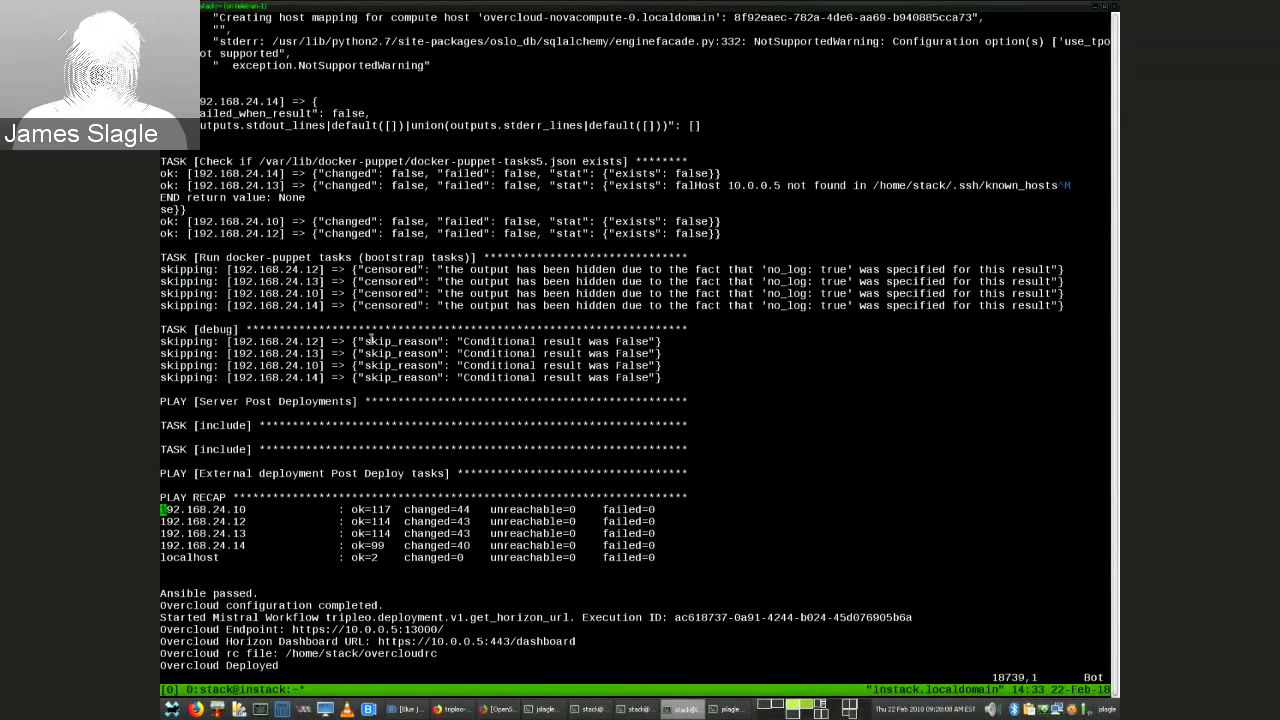
key("v")
key("j")
key("j")
key("j")
key("j")
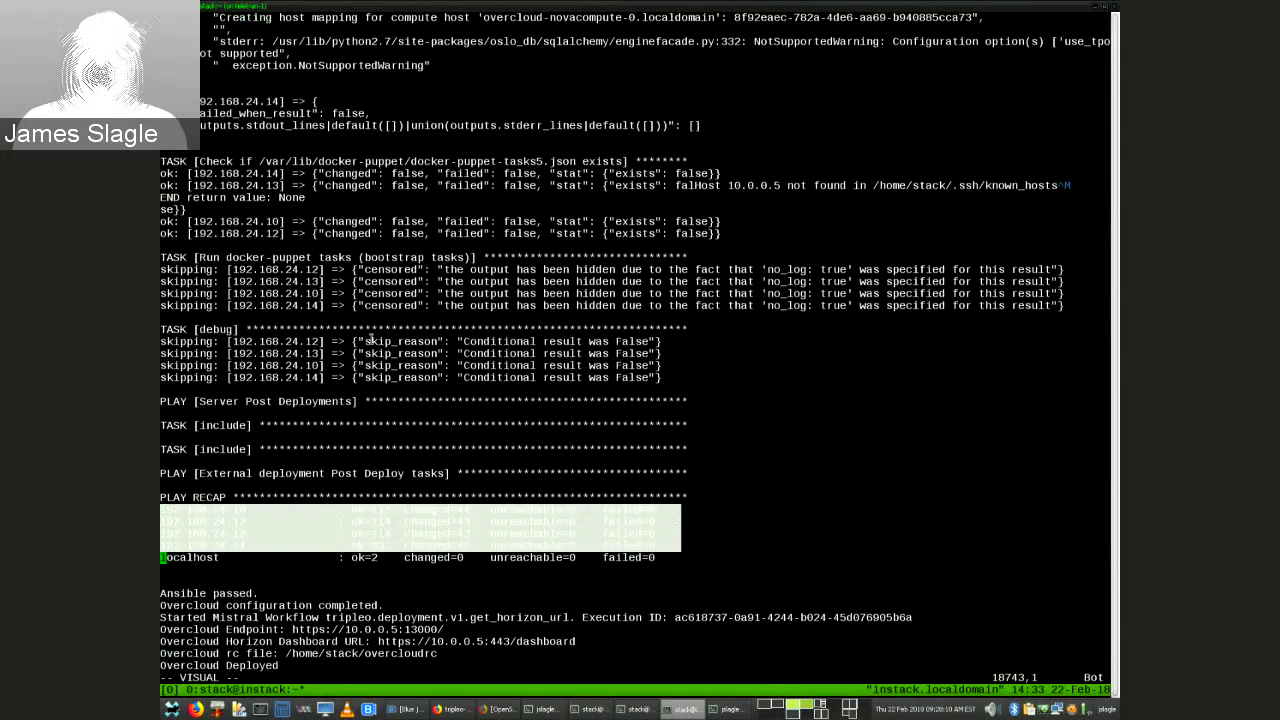
key("Escape")
key("k")
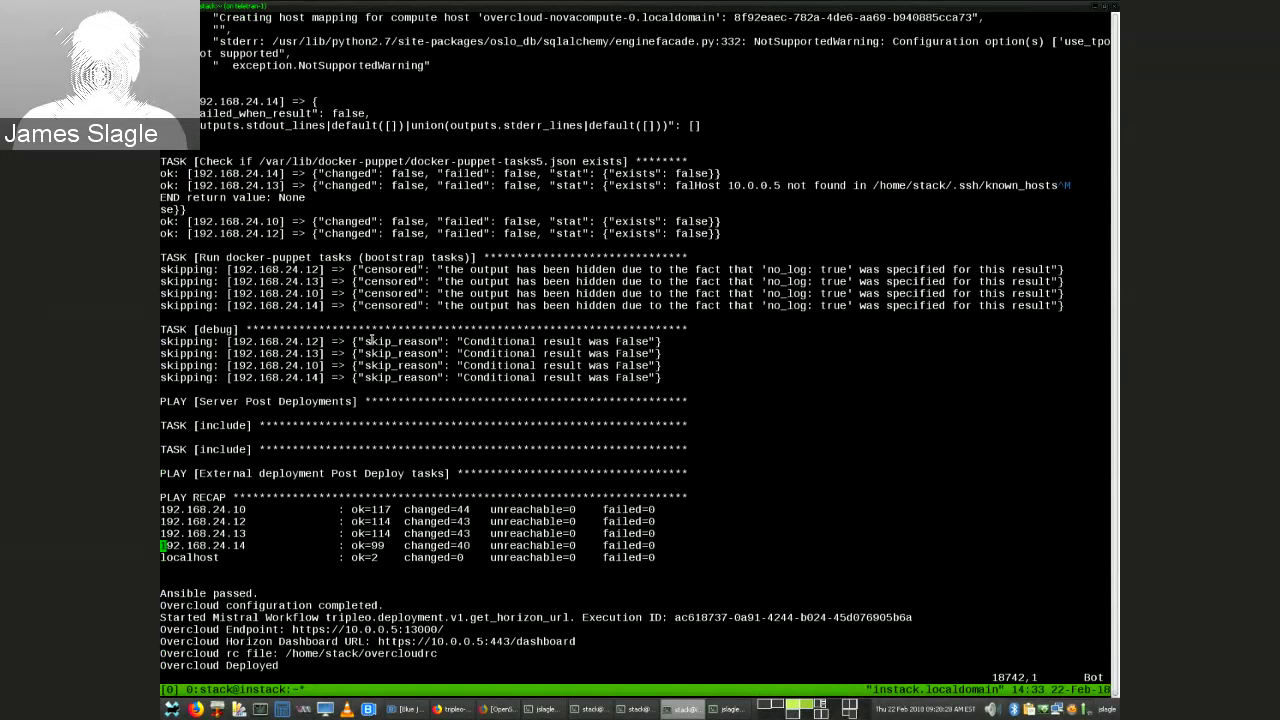
Go through the closing lines from "Ansible passed." to "Overcloud Deployed" and quit deploy.log.
key("j")
key("j")
key("j")
key("j")
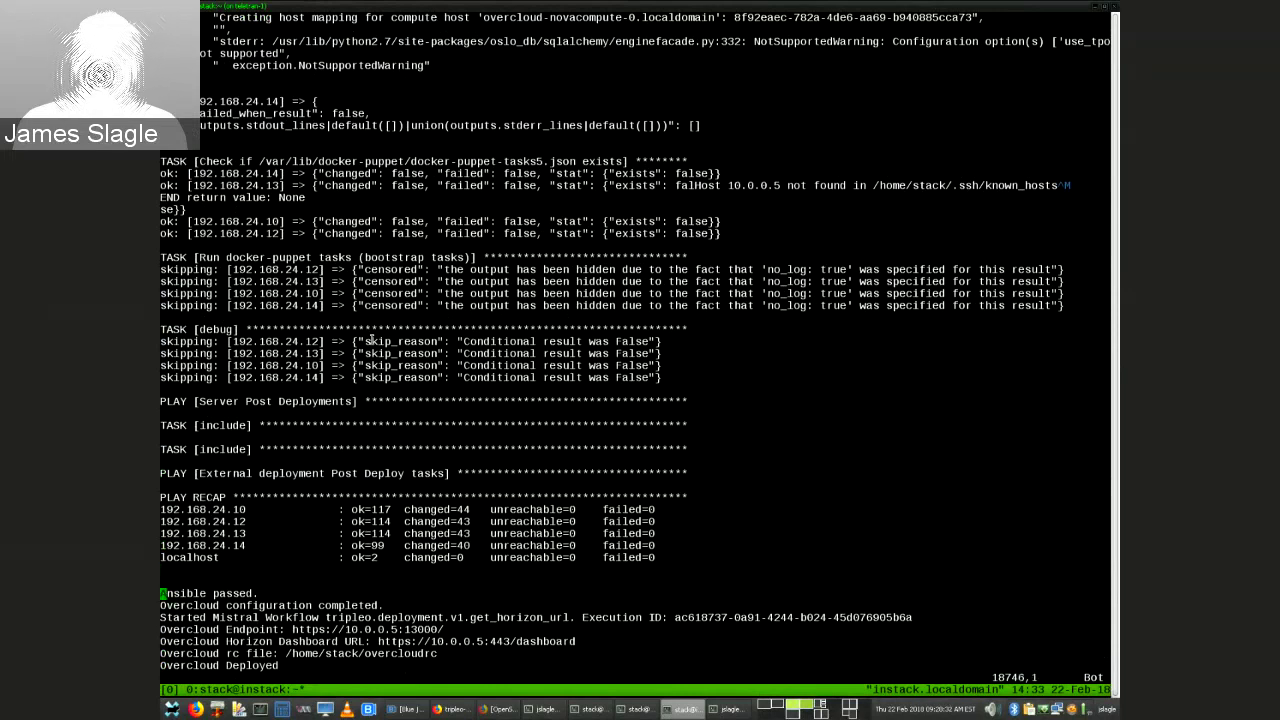
key("j")
key("j")
key("j")
key("j")
key("j")
key("j")
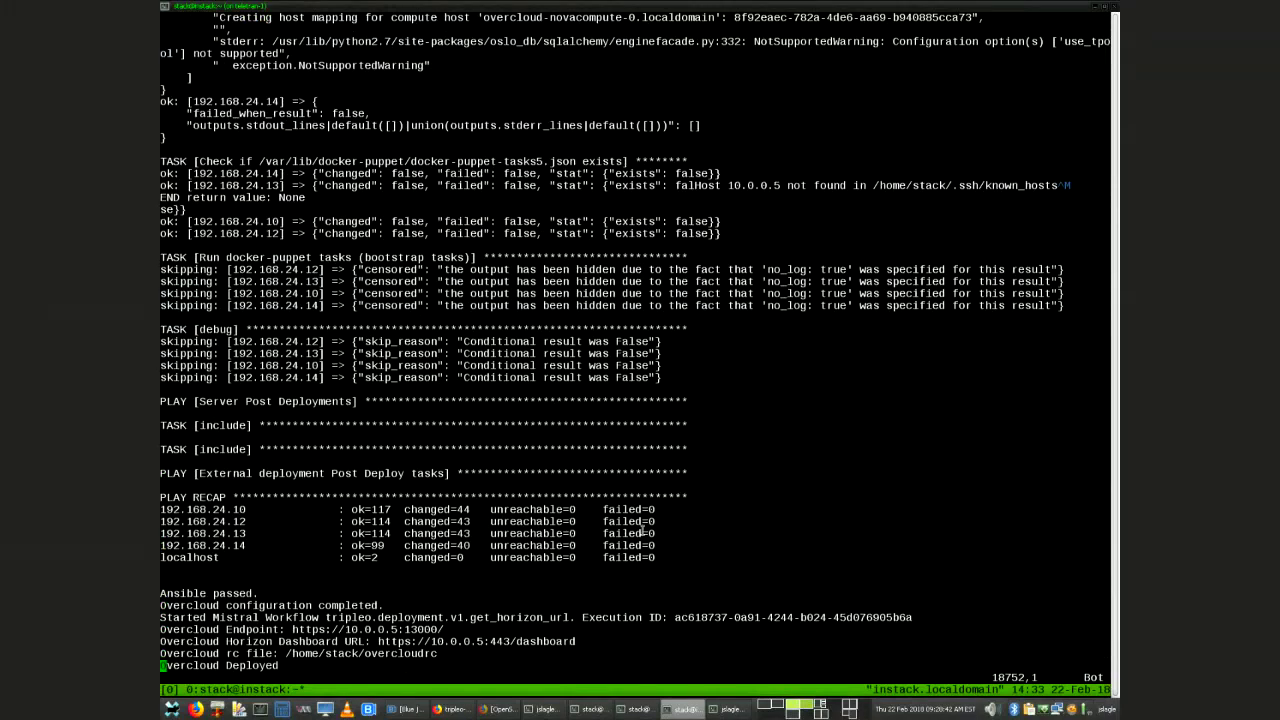
type(":q")
key("Return")
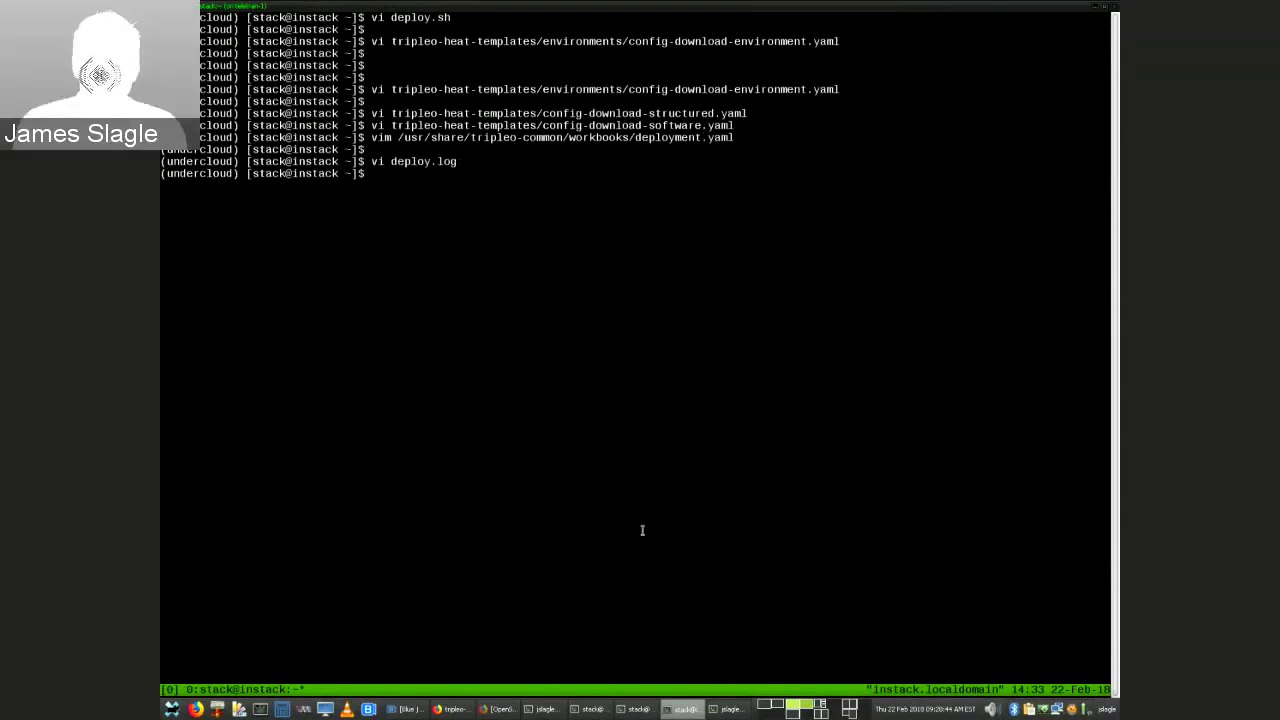
Try to change into /var/lib/mistral/ as the stack user.
type("cd /va")
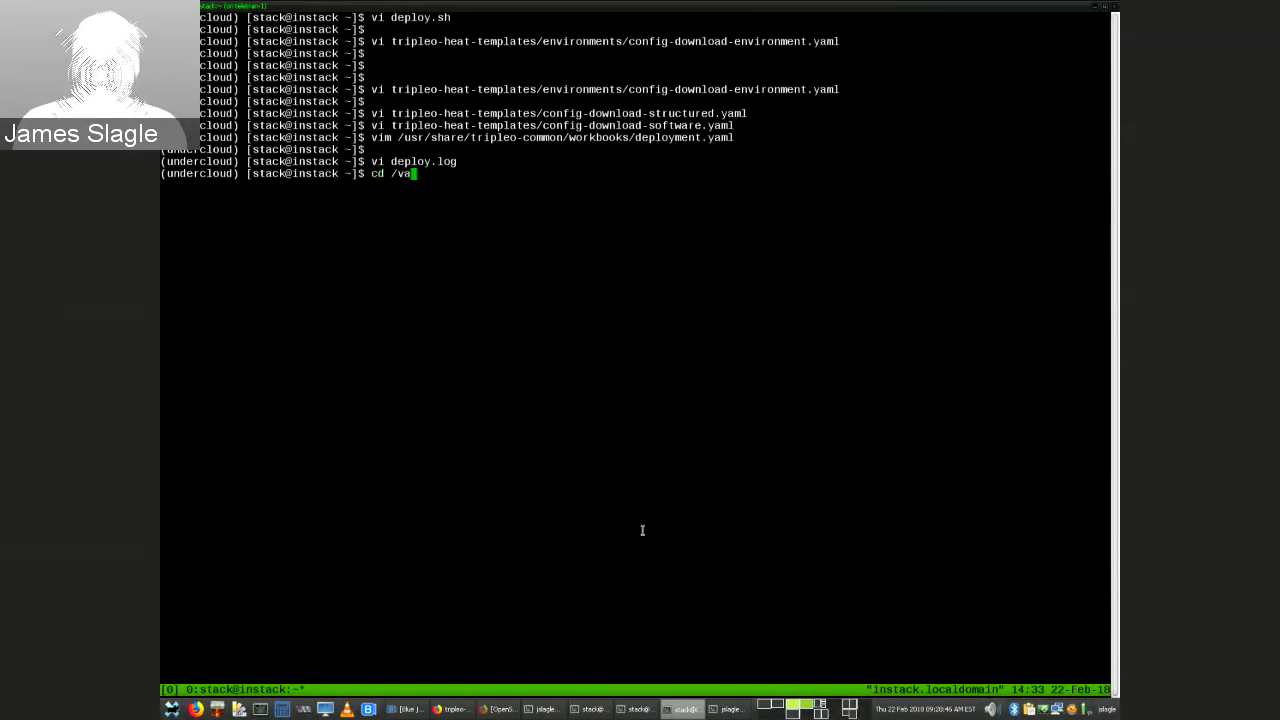
type("r/lib/m")
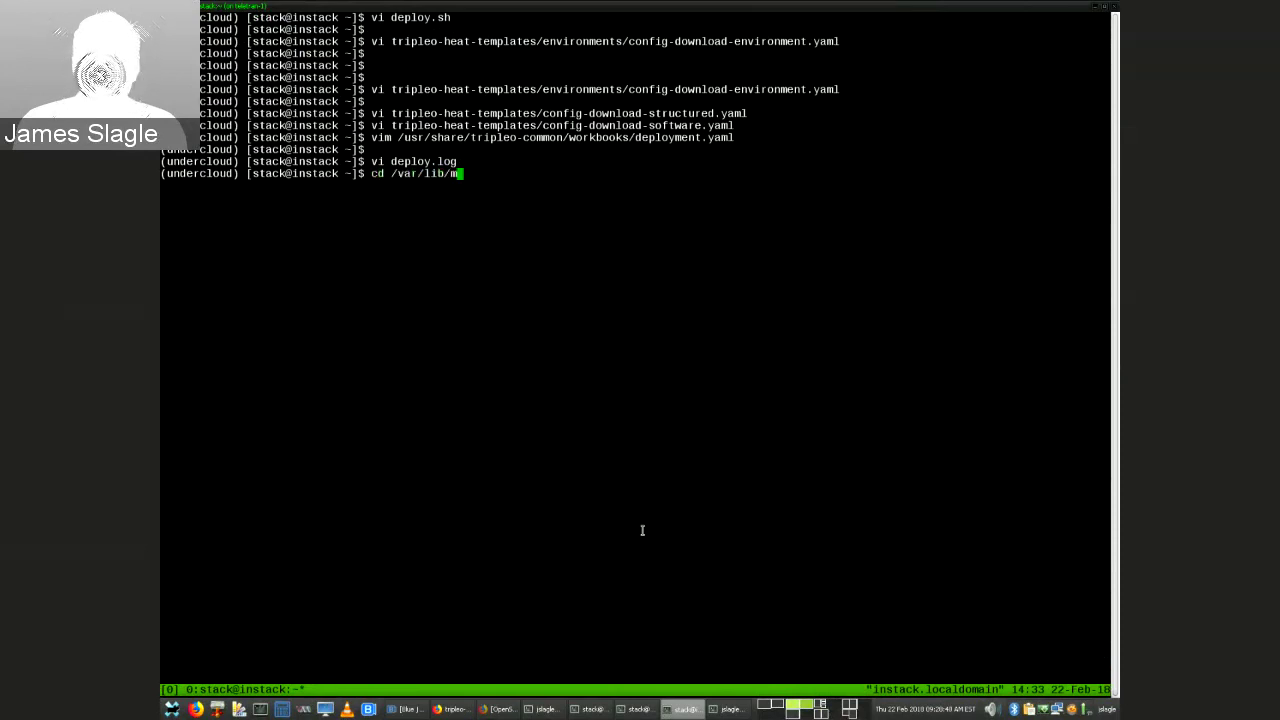
type("is")
key("Tab")
key("Tab")
type("tr")
key("Tab")
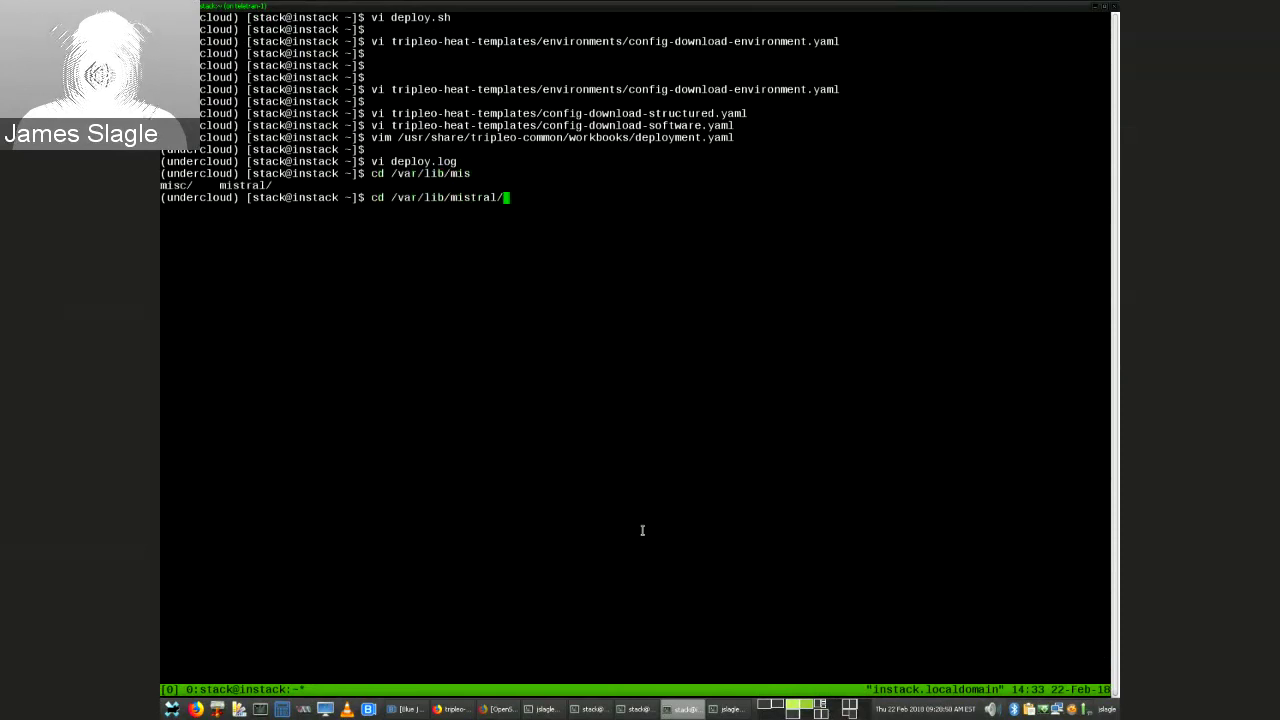
key("Return")
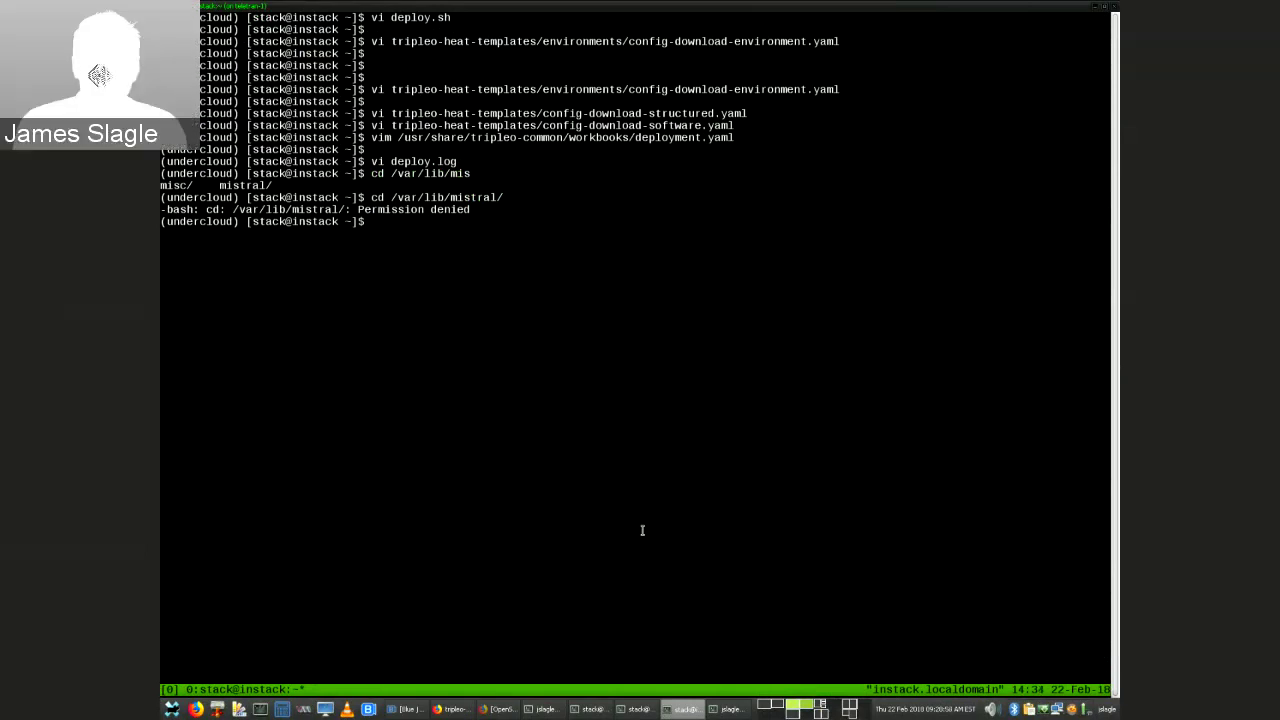
Start a root shell with sudo -i and change into /var/lib/mistral/.
type("sudo -i")
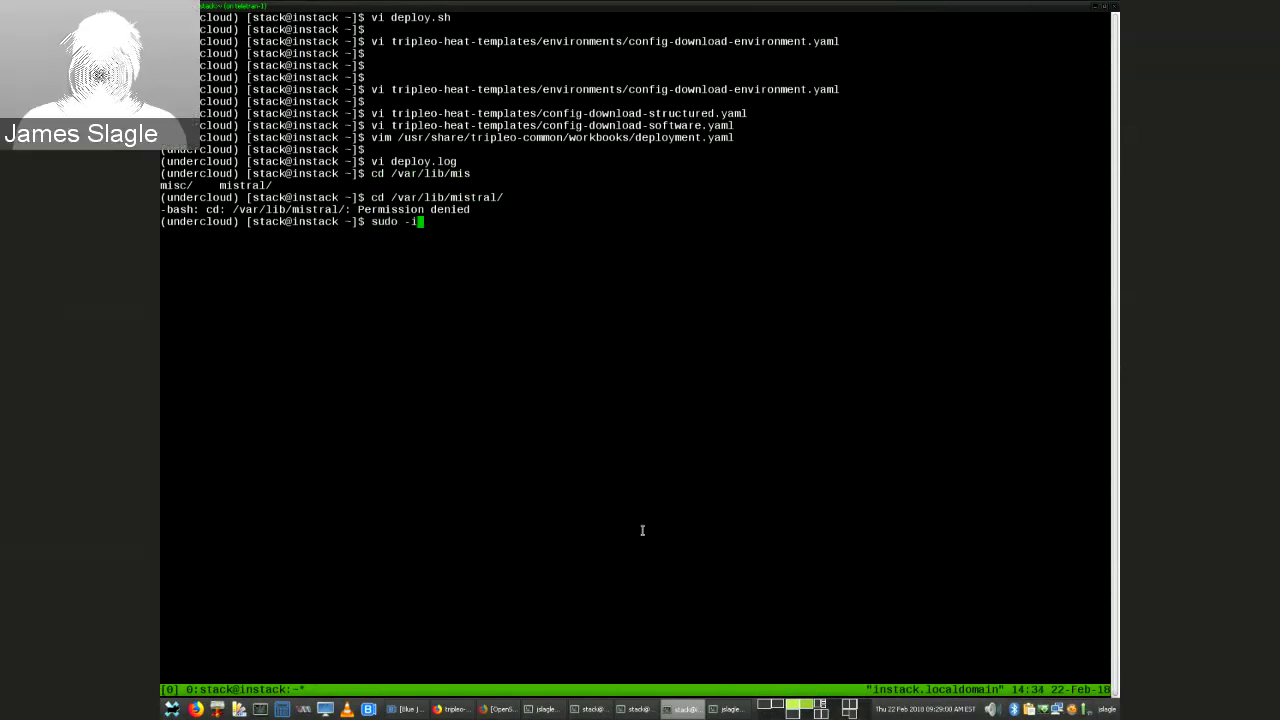
key("Return")
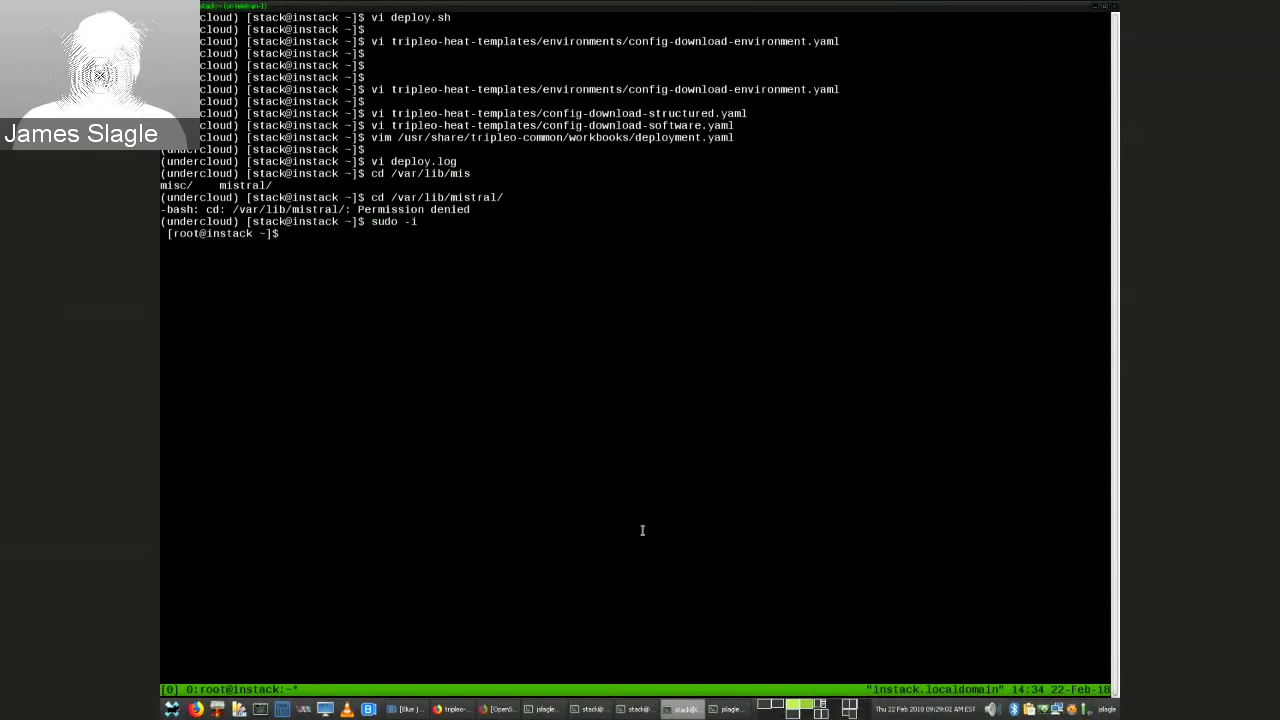
type("cd /var/lib")
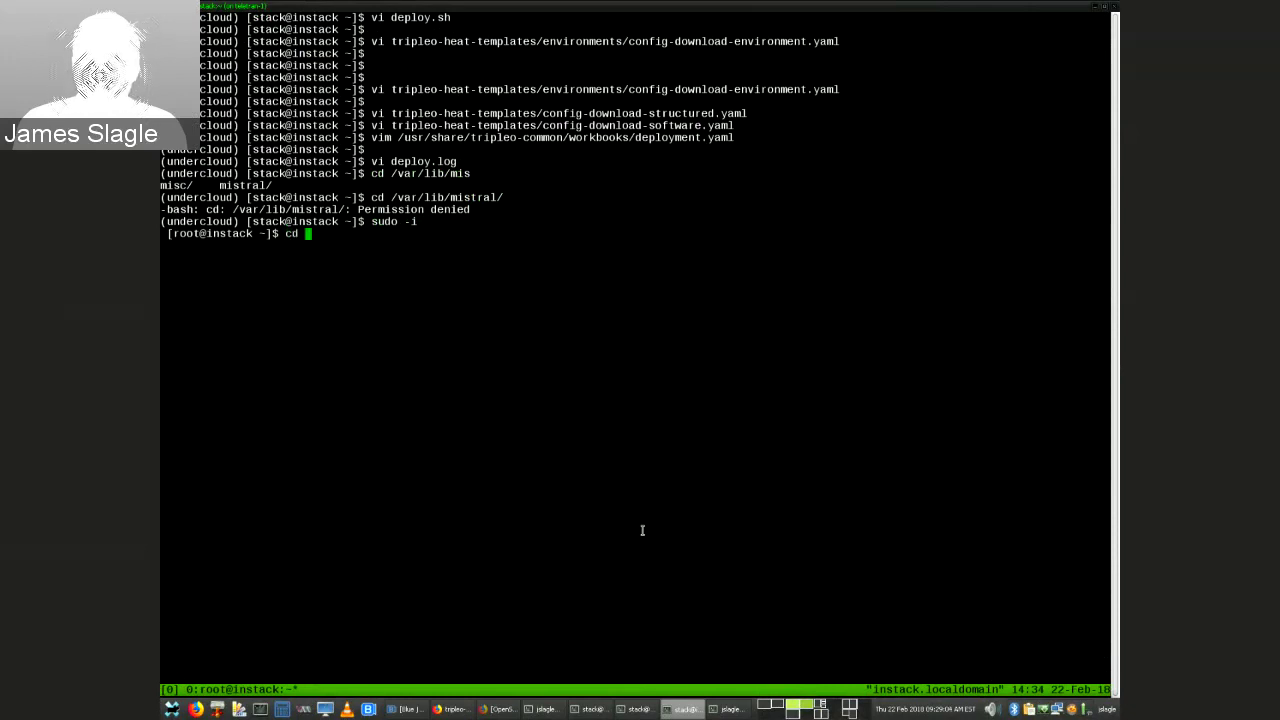
type("/mist")
key("Tab")
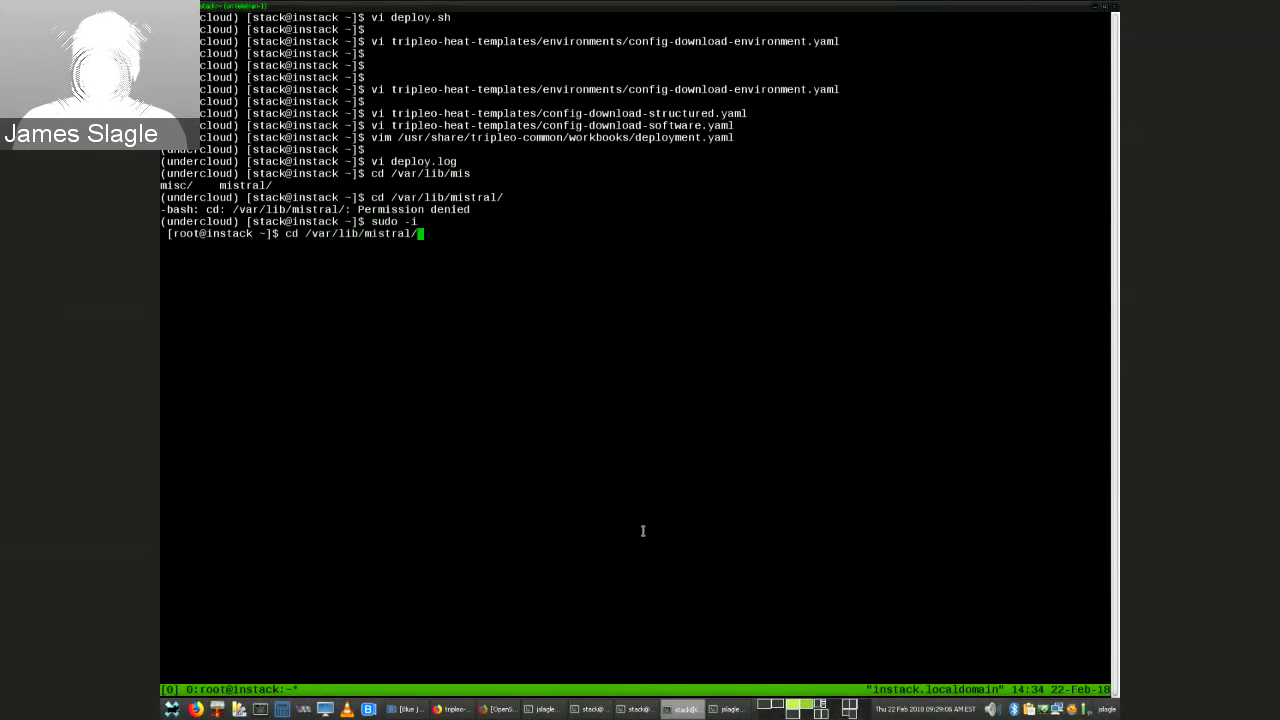
key("Return")
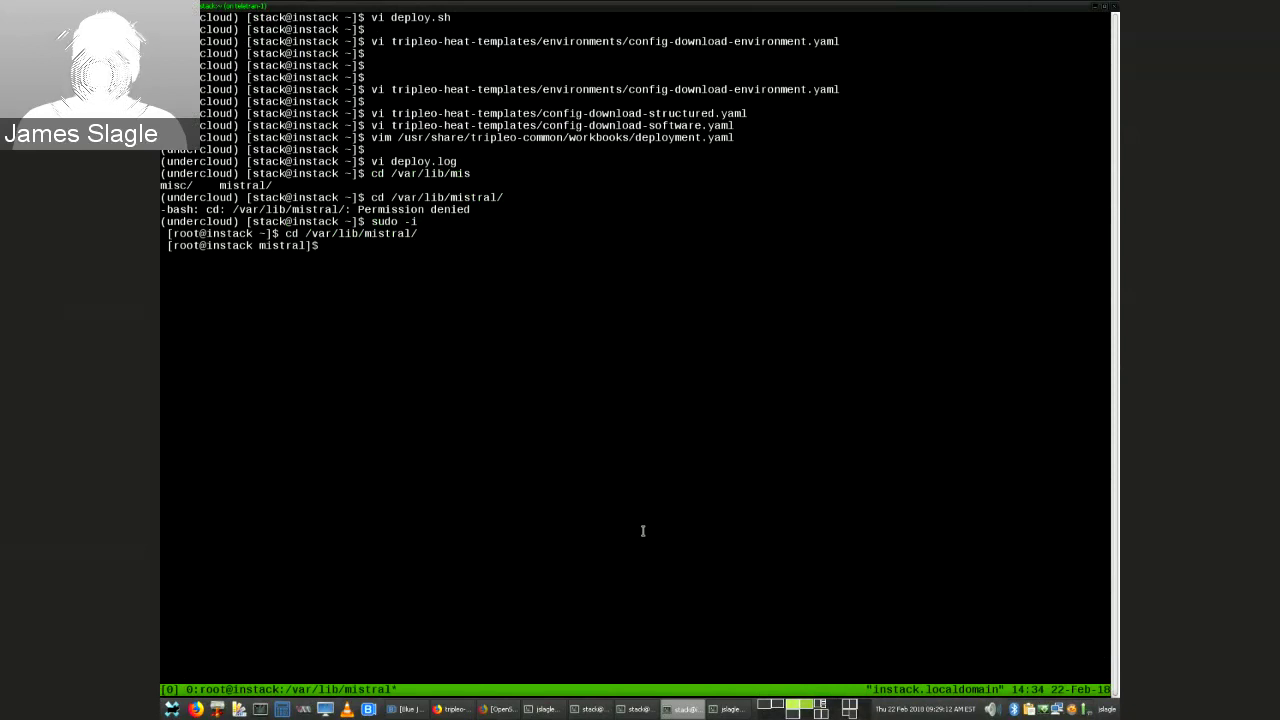
List the Mistral directory, enter the 7c070ced-0c05-4b0a-a19b-ecd3c7f41957 working directory and list its files in long format.
type("ls")
key("Return")
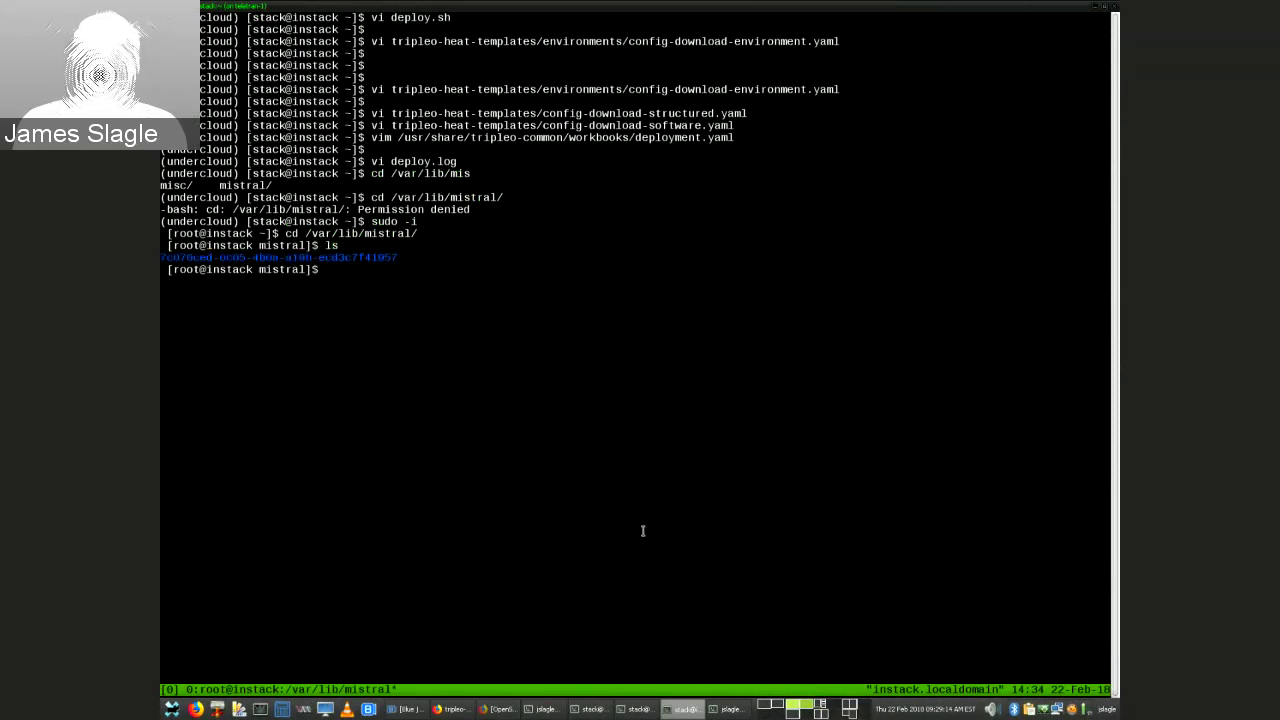
type("cd 7c")
key("Tab")
key("Return")
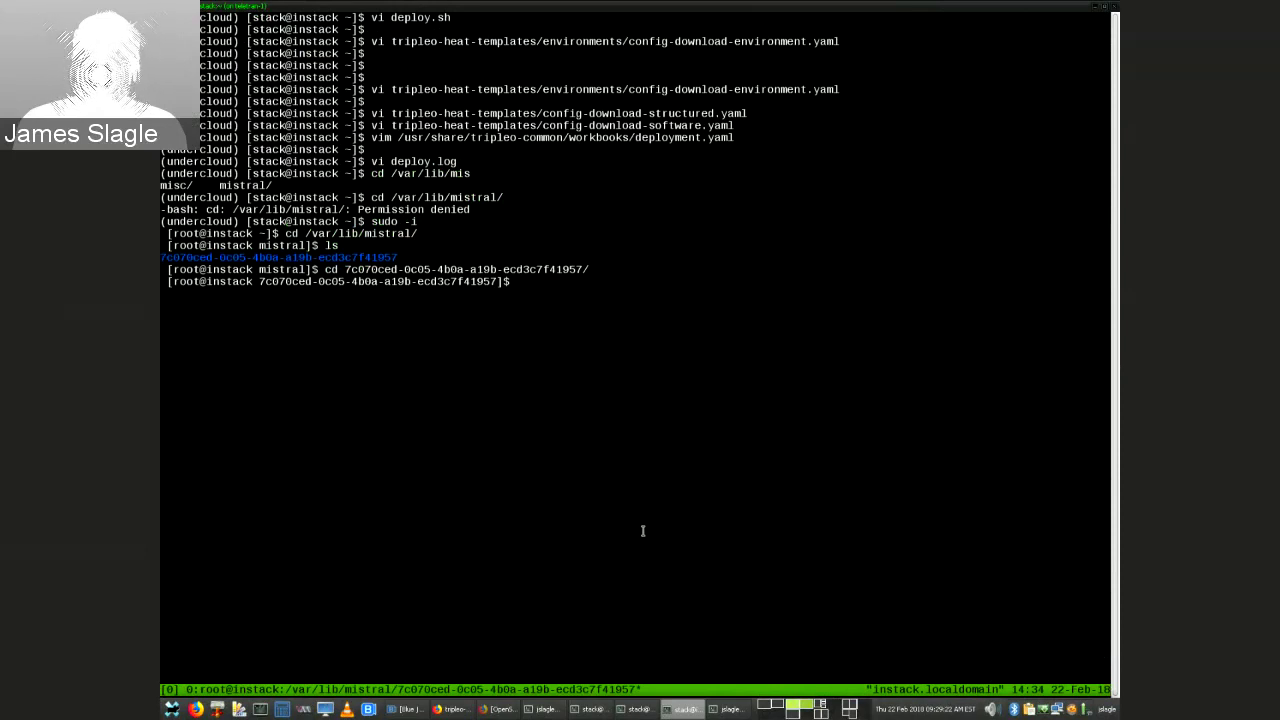
type("ll")
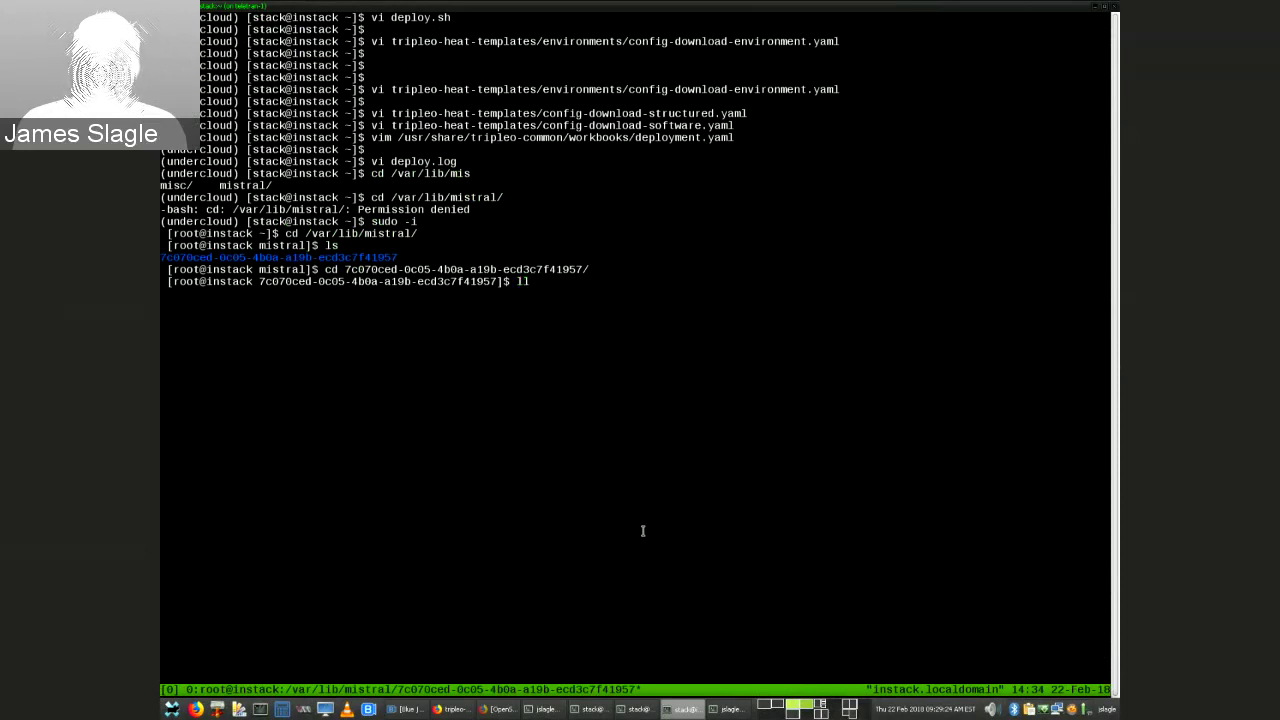
key("Return")
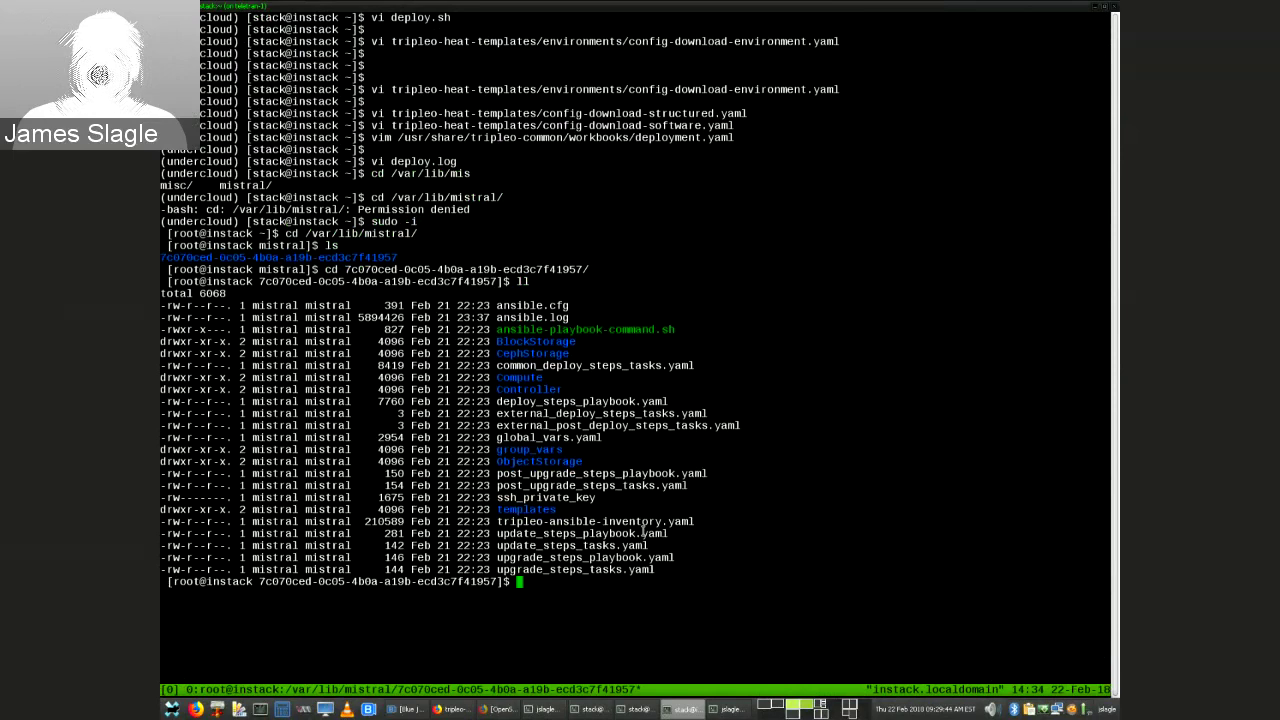
View ansible-playbook-command.sh in vi to examine its ansible-playbook invocation, and quit the file.
type("vi ")
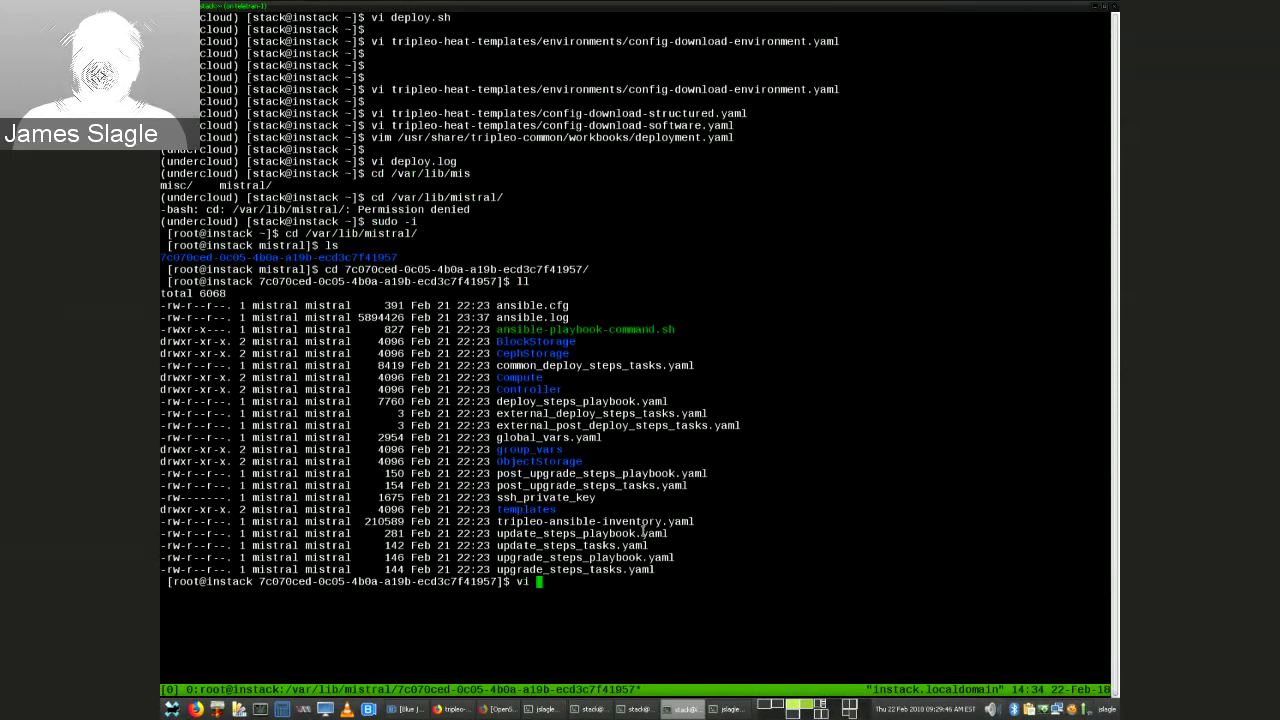
type("ansible-")
key("Tab")
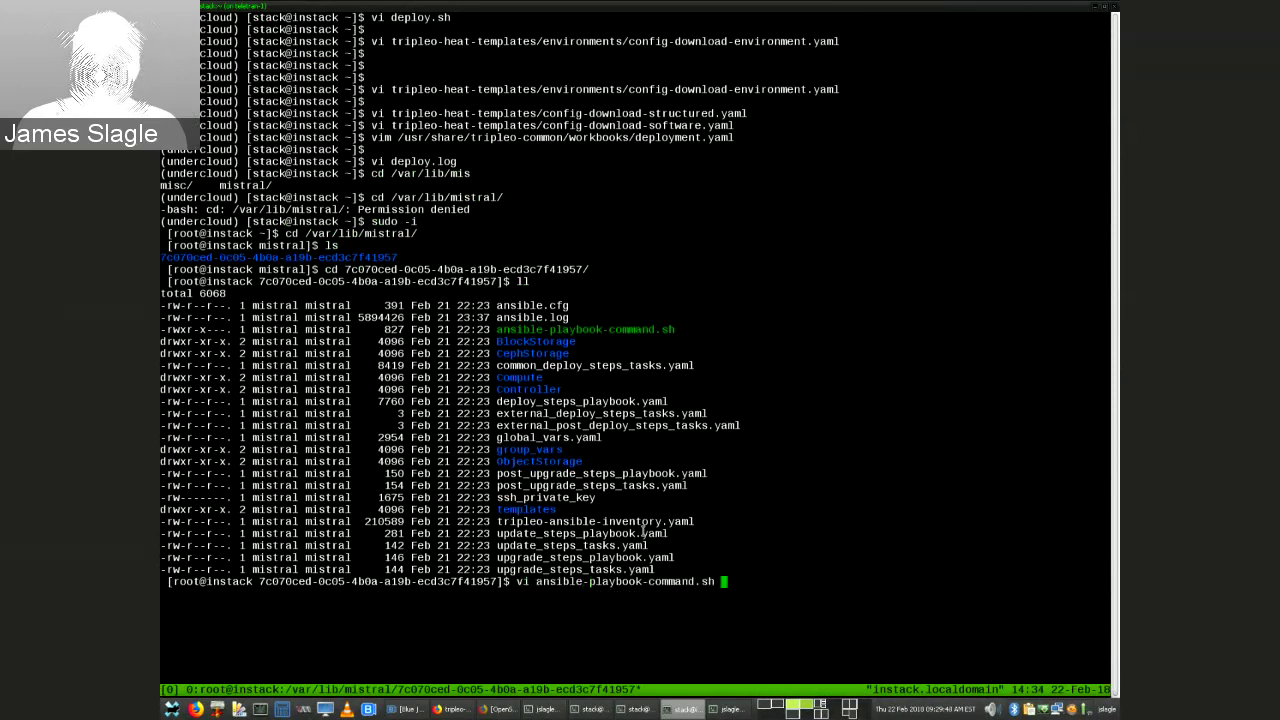
key("Return")
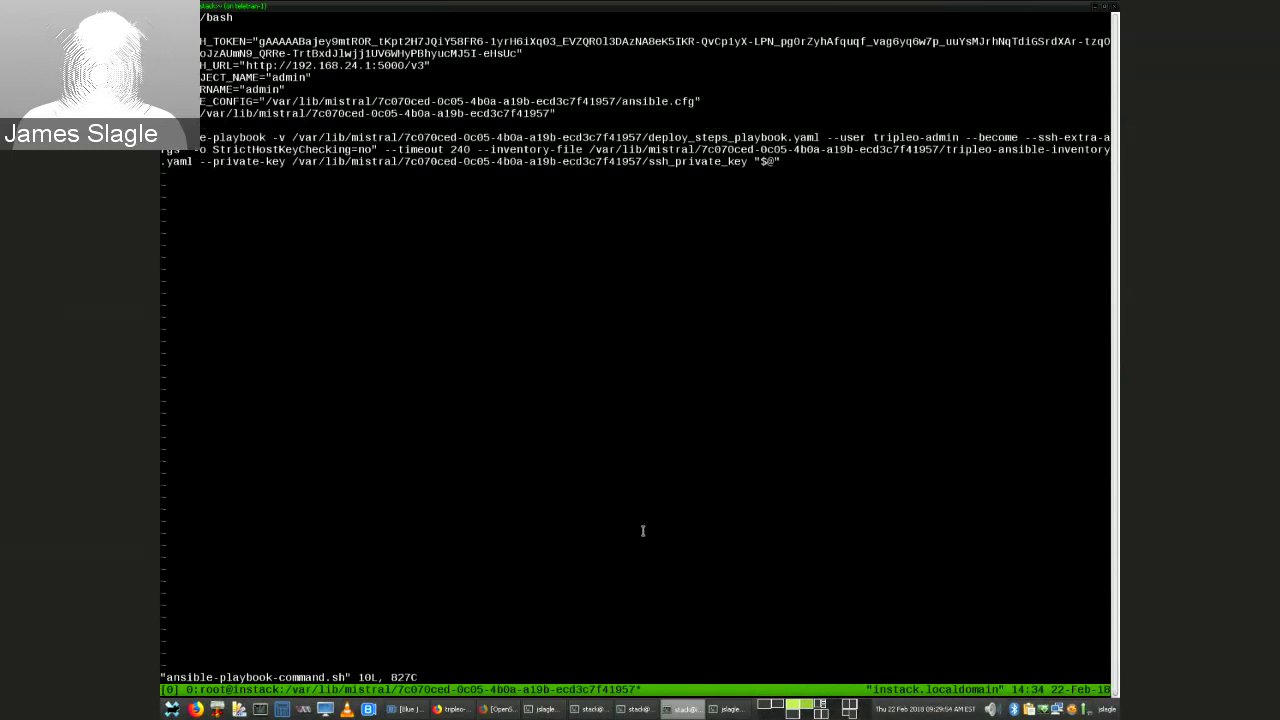
type(":")
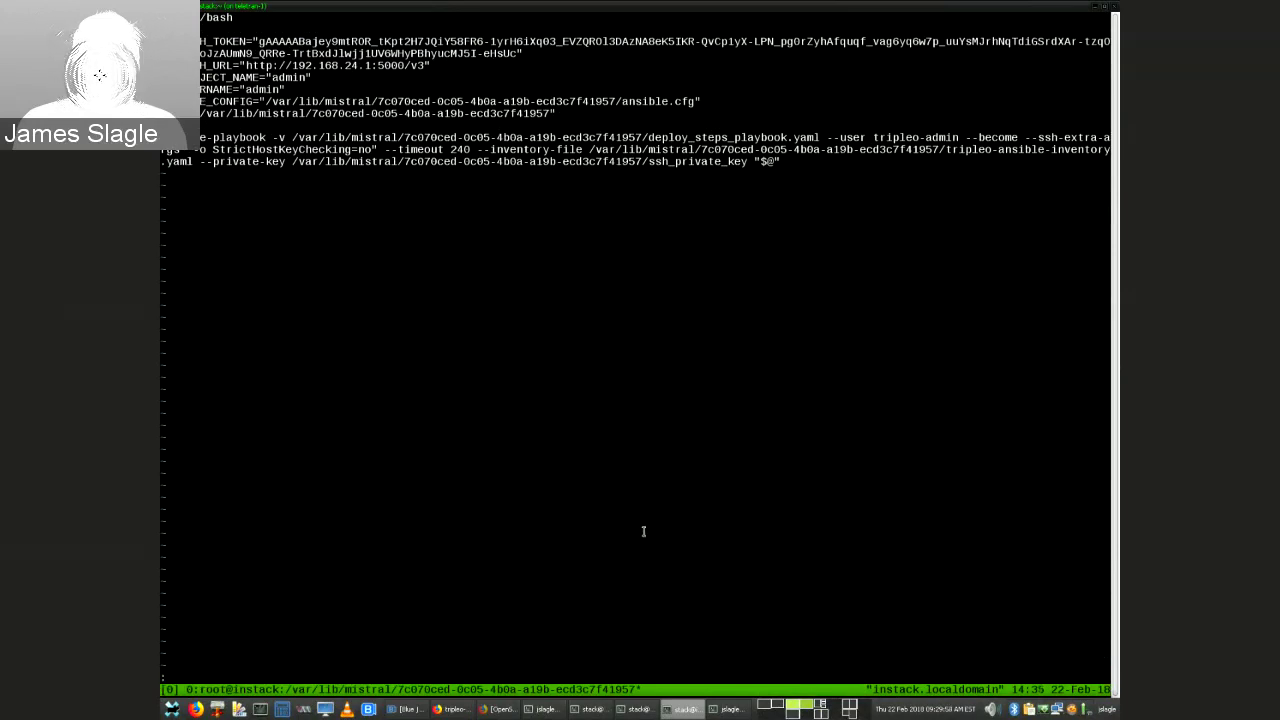
type("q")
key("Return")
Run ./ansible-playbook-command.sh, interrupt it during the tripleo-bootstrap package task, and clear the terminal.
type("./ans")
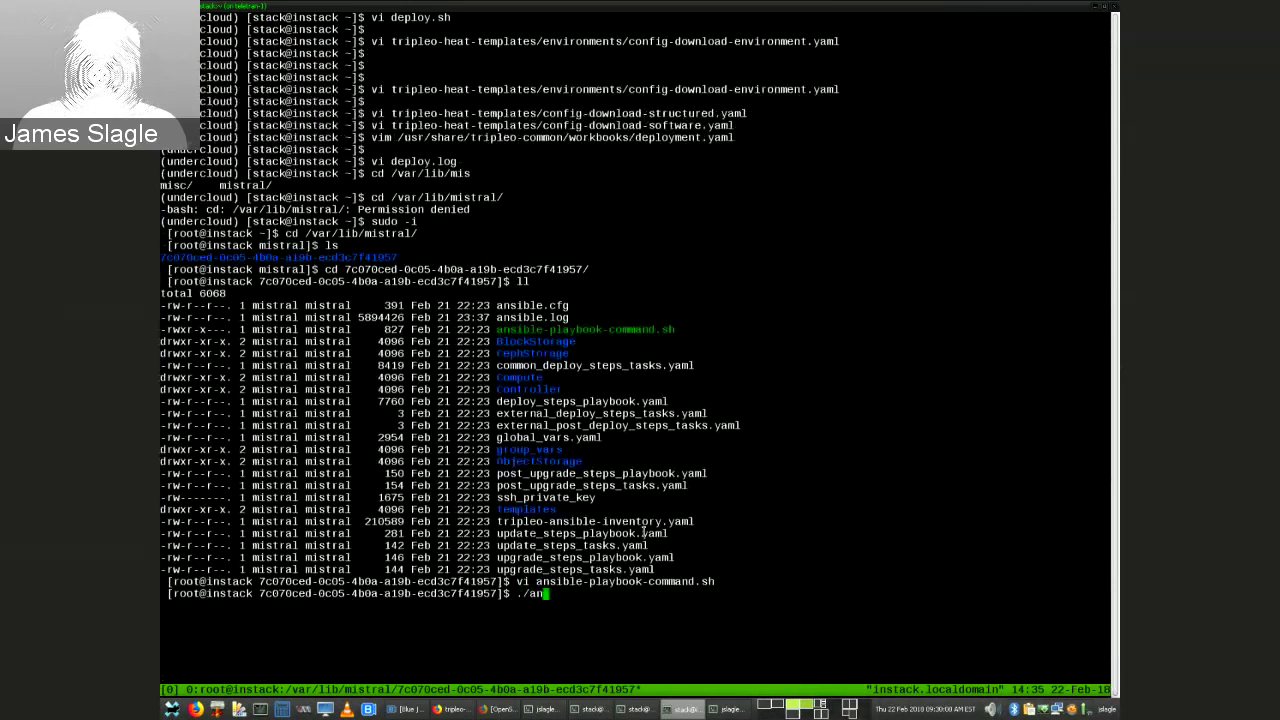
key("Tab")
key("Return")
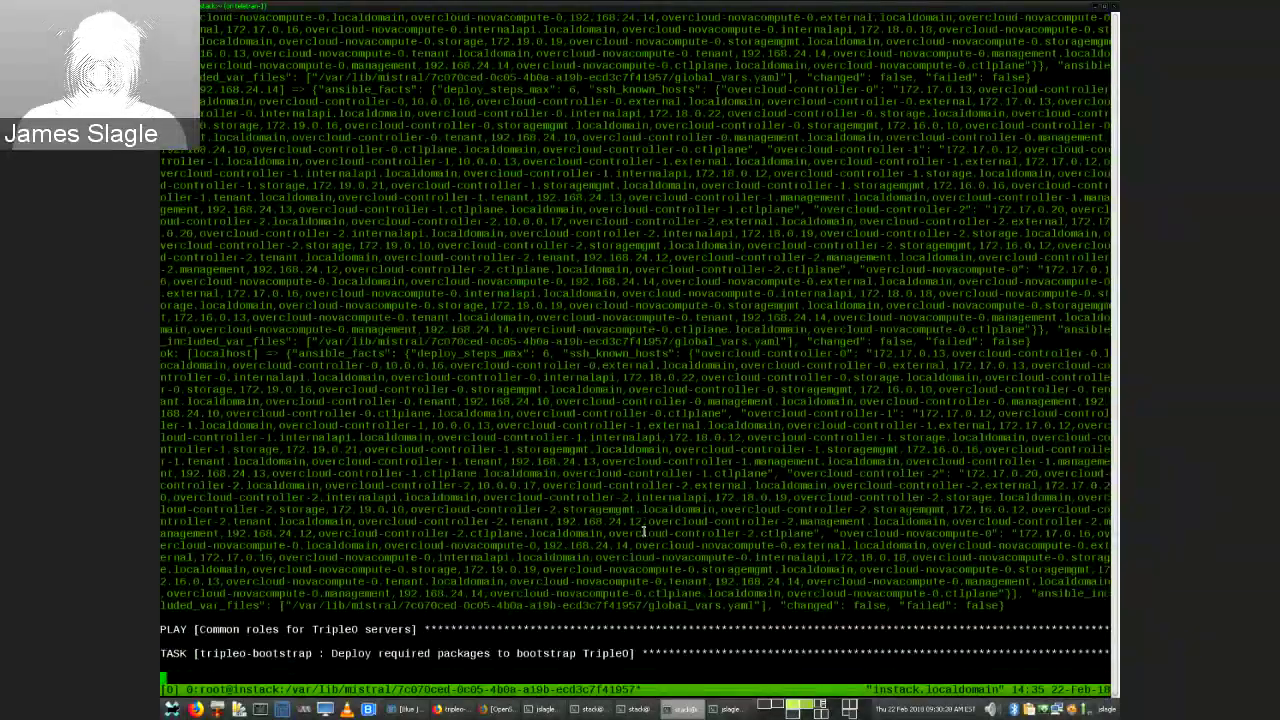
key("ctrl+c")
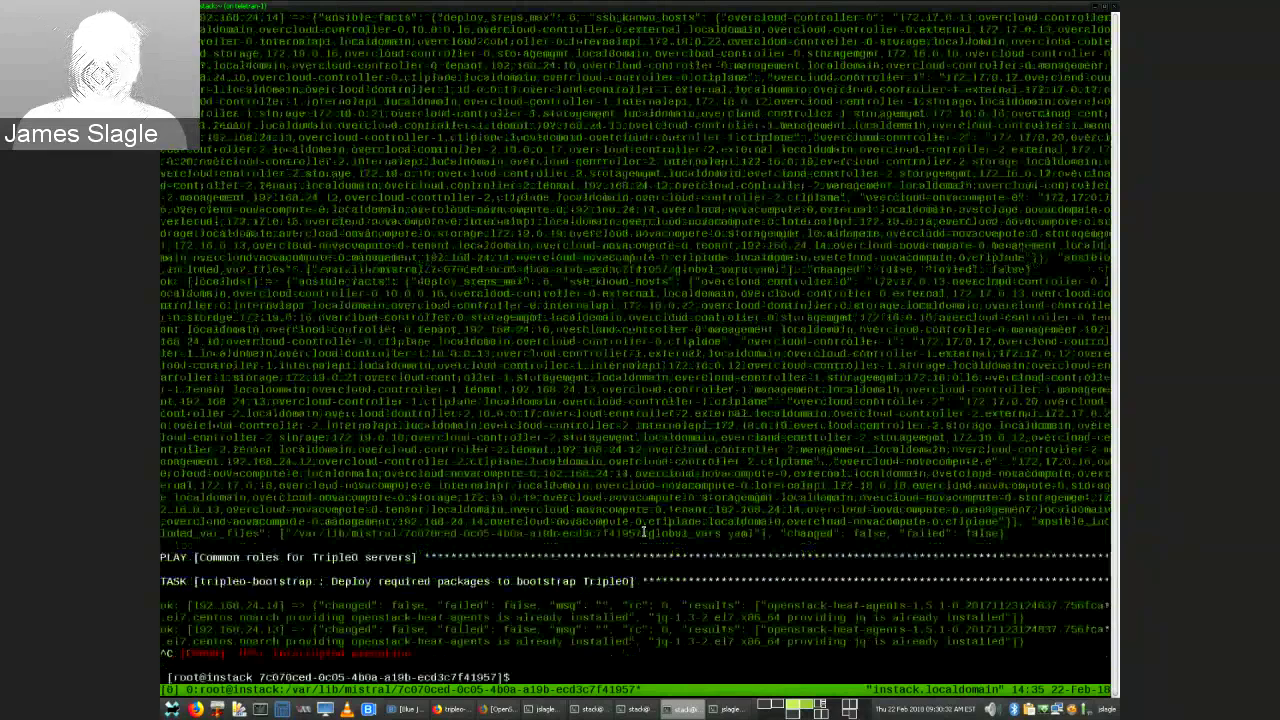
type("clear")
key("Return")
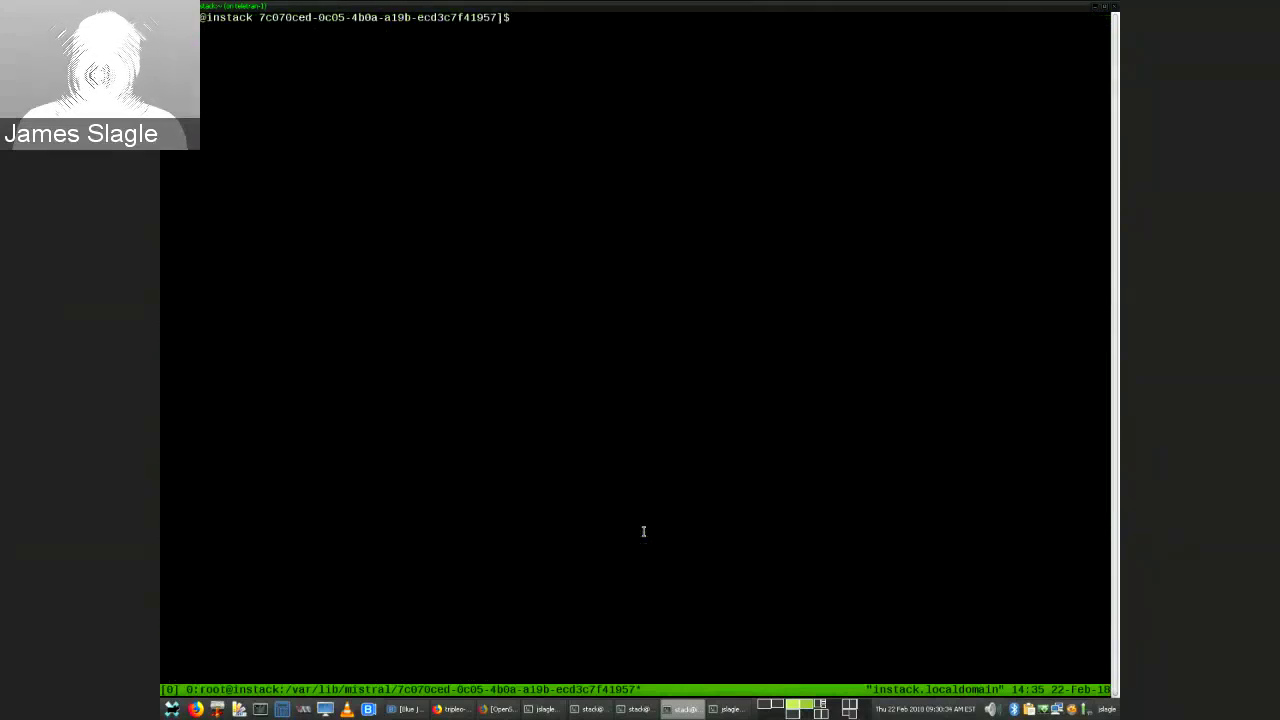
List the working directory in long format, view ansible.cfg in vi to check its log path and SSH arguments, and quit.
type("ll")
key("Return")
type("vi a")
key("Tab")
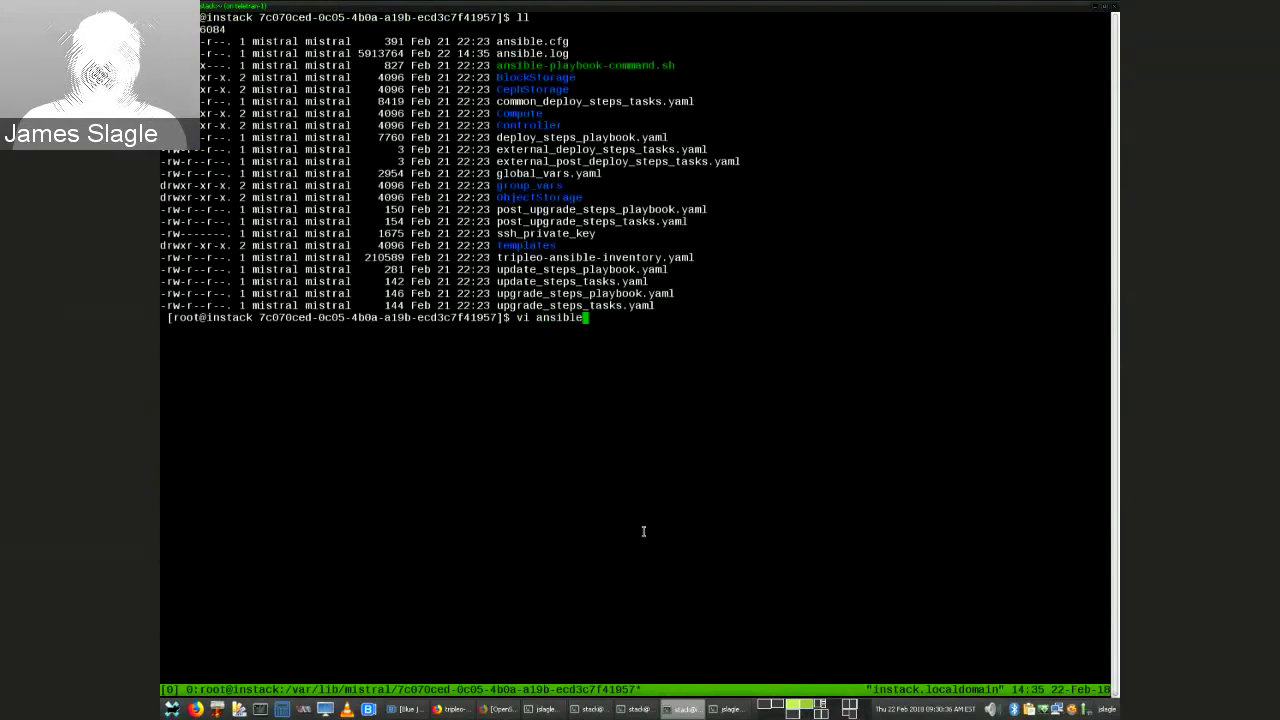
type(".c")
key("Tab")
key("Return")
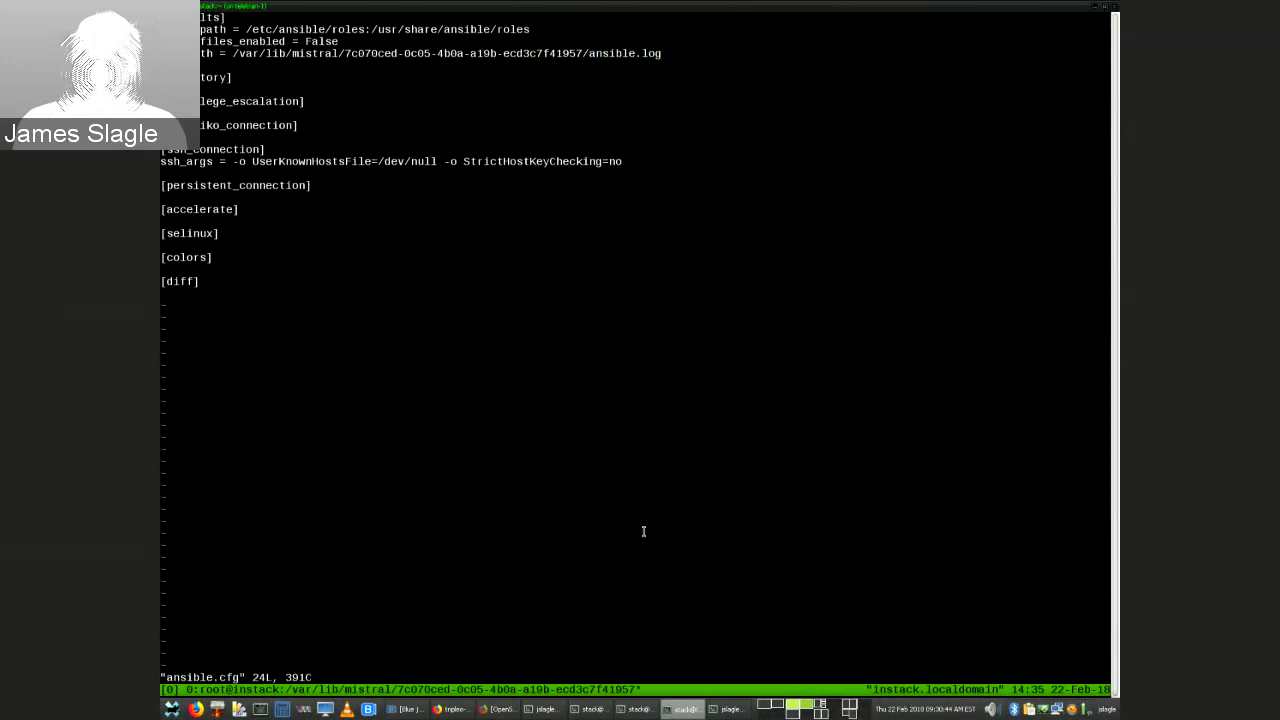
type("Vy")
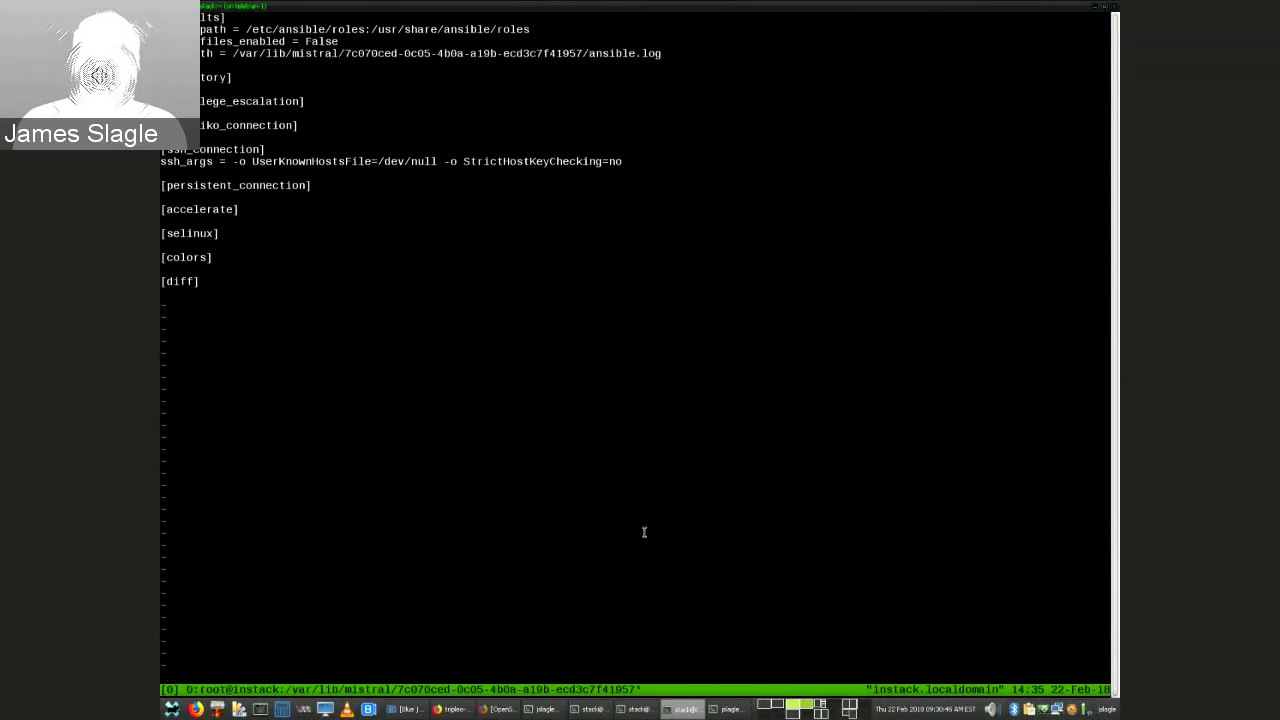
type(":q")
key("Return")
Open ansible.log in vi, look over the logged plays and tasks near its beginning, and quit the file.
type("vi ansi")
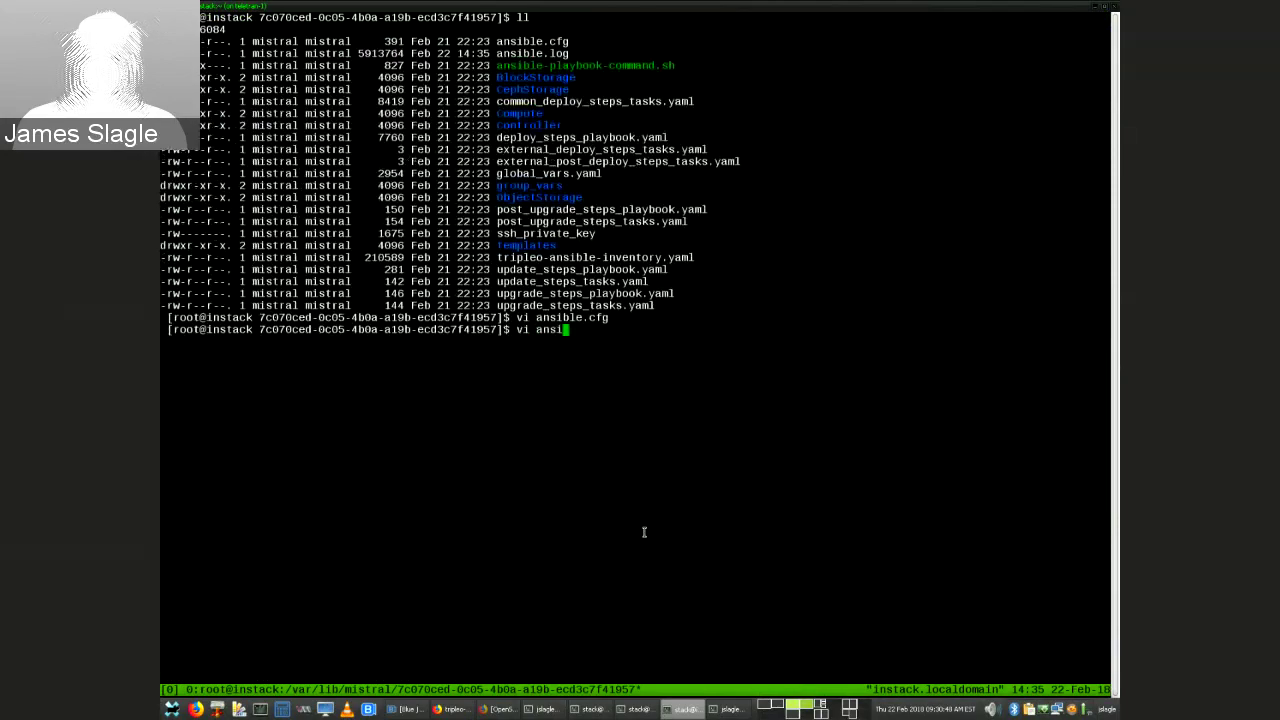
type("ble.log")
key("Return")
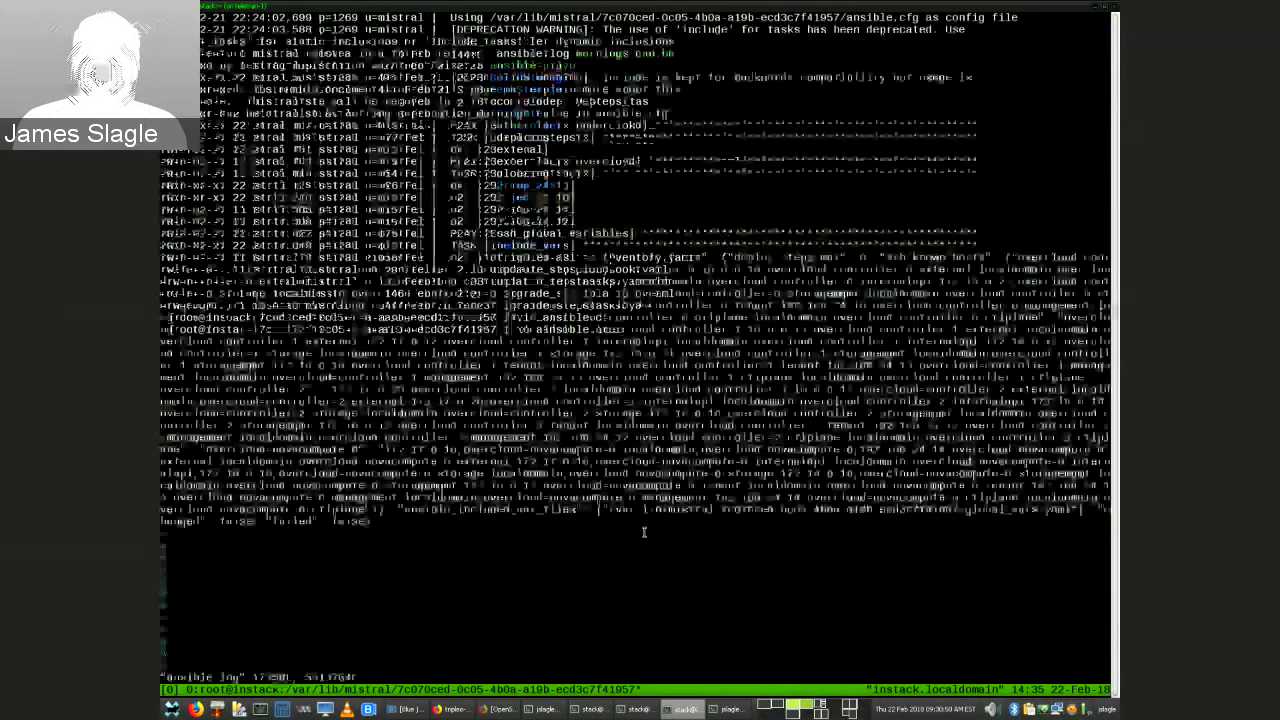
key("ctrl+f")
key("ctrl+f")
key("ctrl+f")
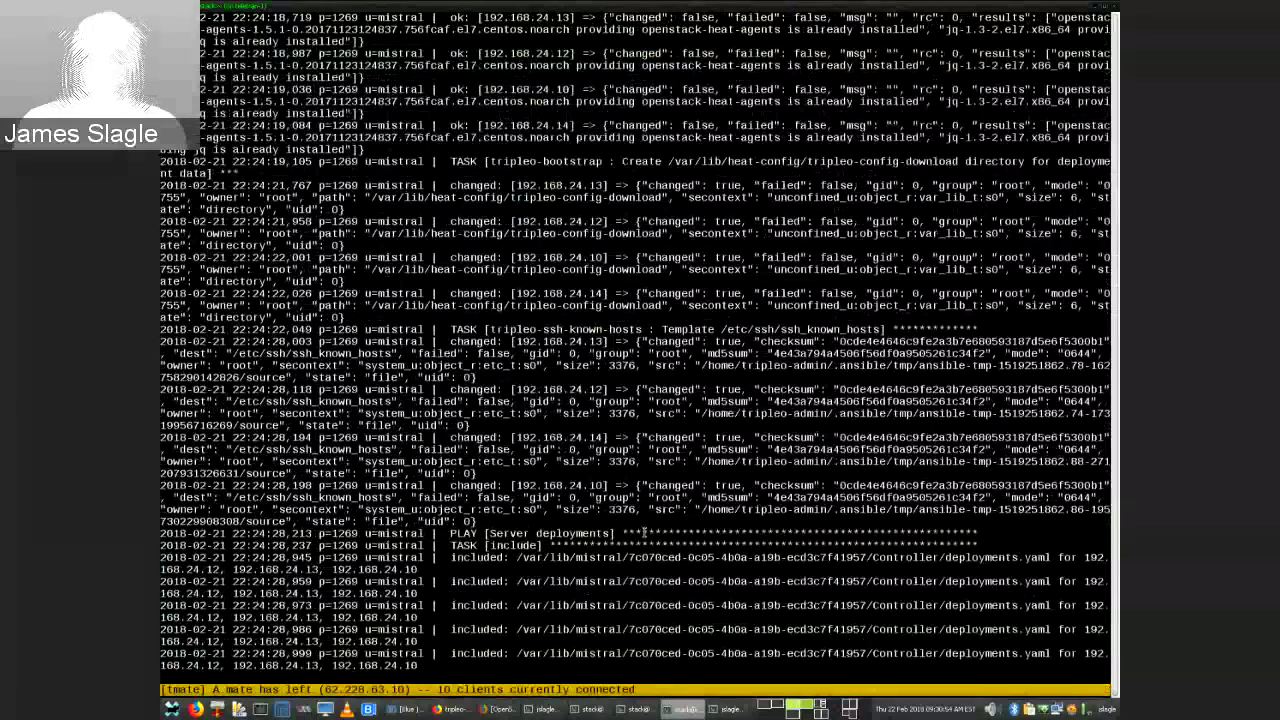
key("ctrl+f")
key("ctrl+b")
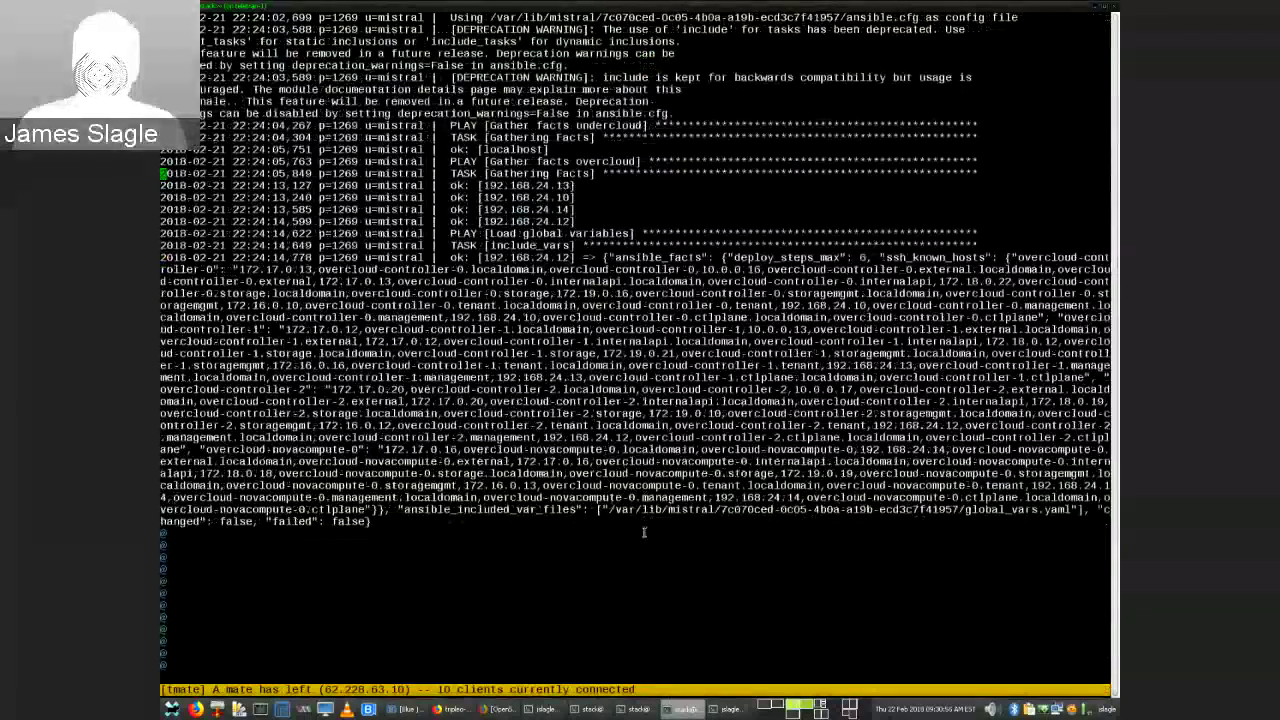
type(":q")
key("Return")
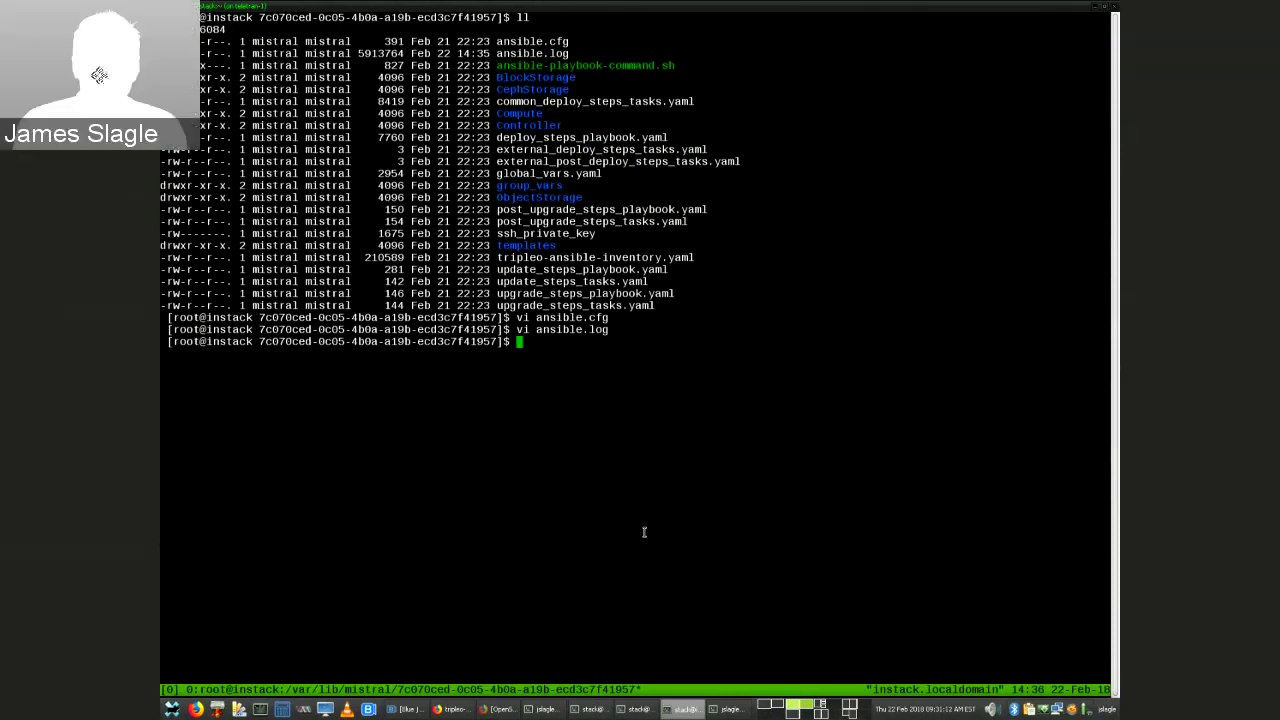
Open deploy_steps_playbook.yaml in vi and examine its plays from fact gathering through host prep to External deployment step 1.
type("vi deplo")
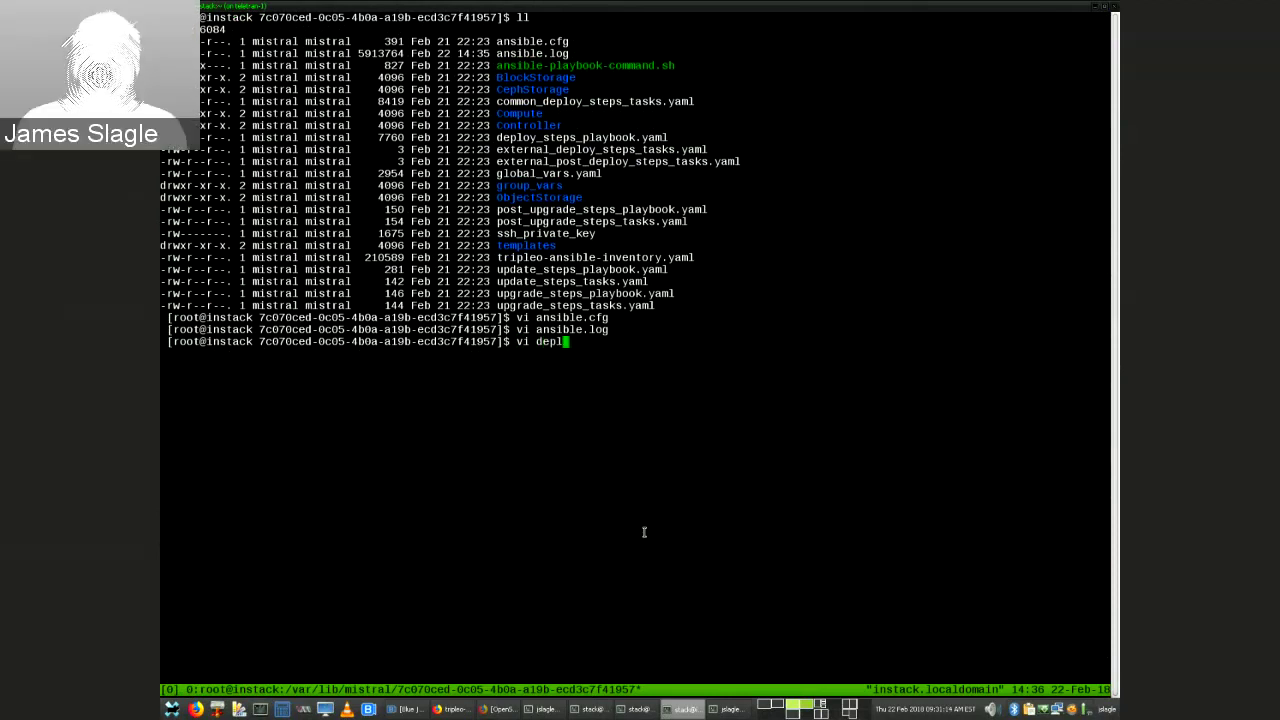
key("Tab")
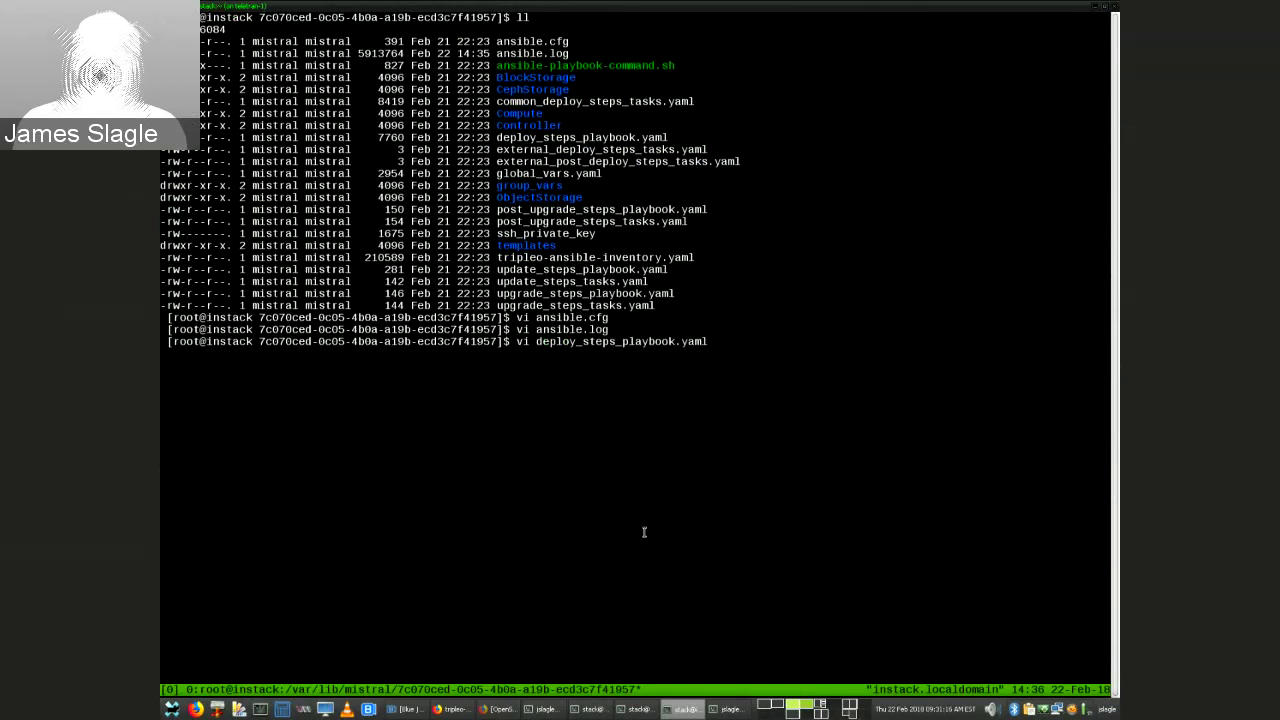
key("Return")
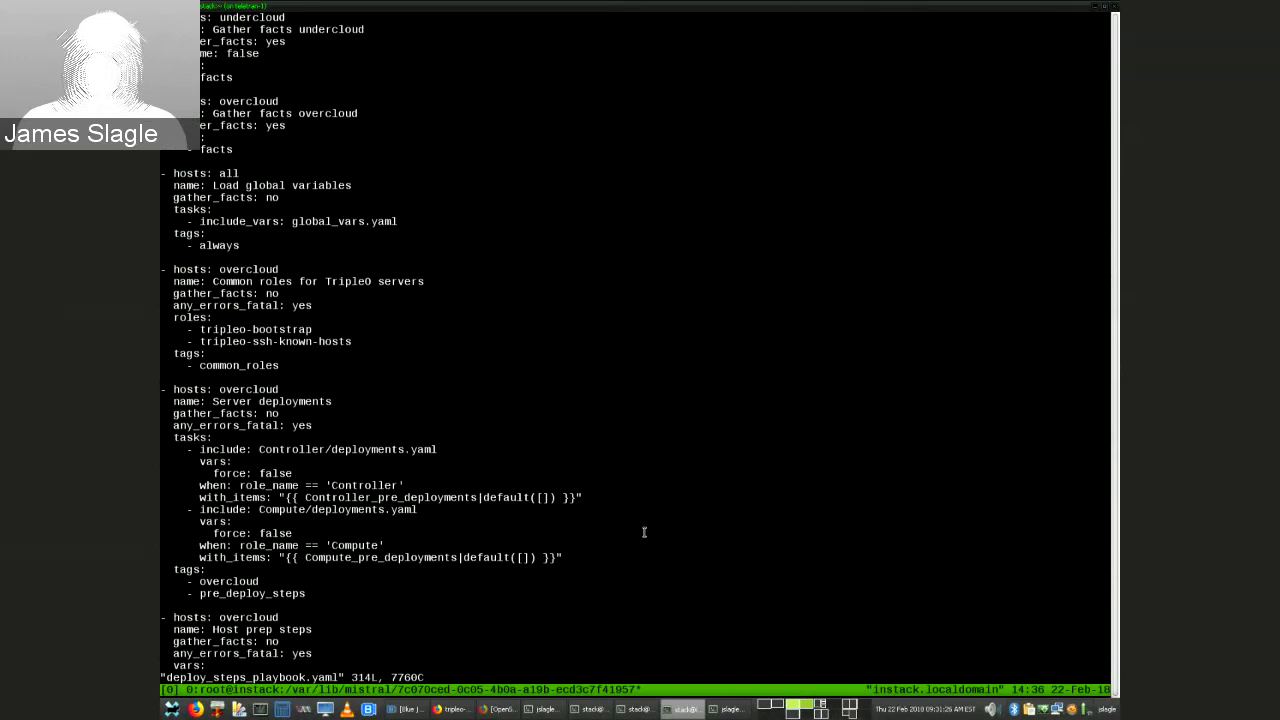
key("ctrl+f")
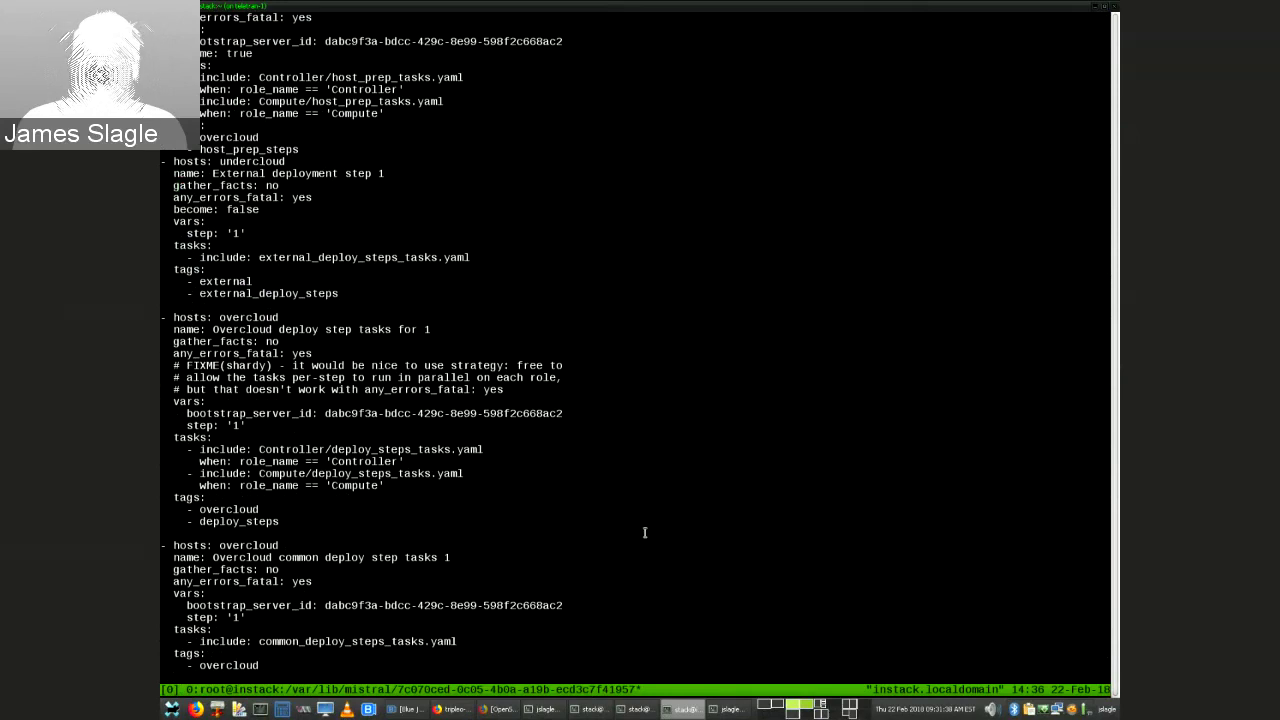
key("Up")
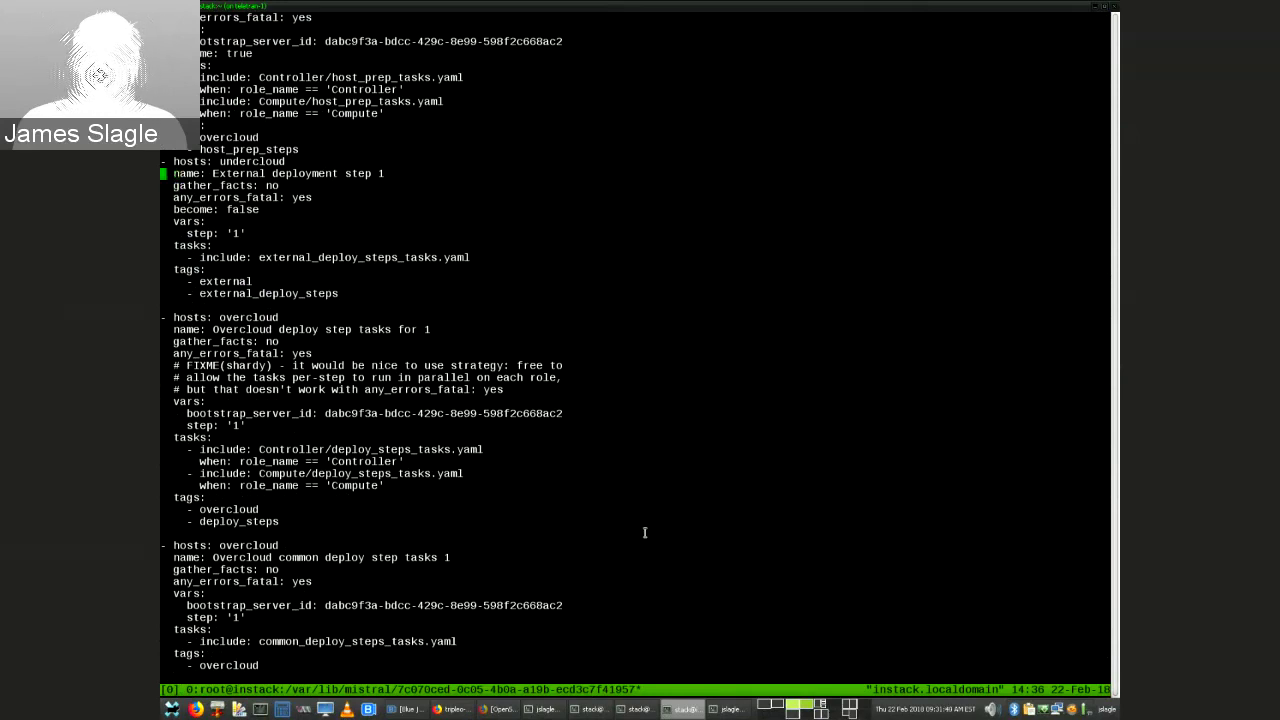
key("shift+v")
key("j")
key("Escape")
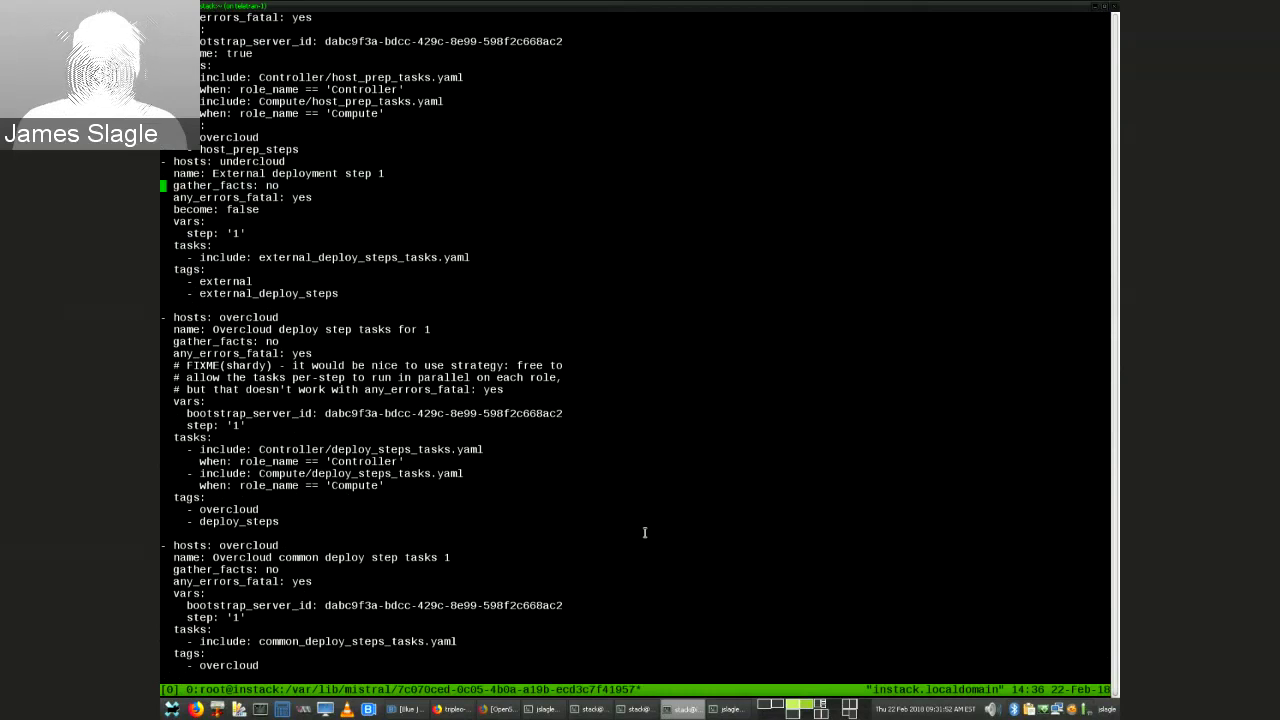
Read through the "External deployment step 1" play down to the FIXME comment in "Overcloud deploy step tasks for 1".
key("j")
key("j")
key("j")
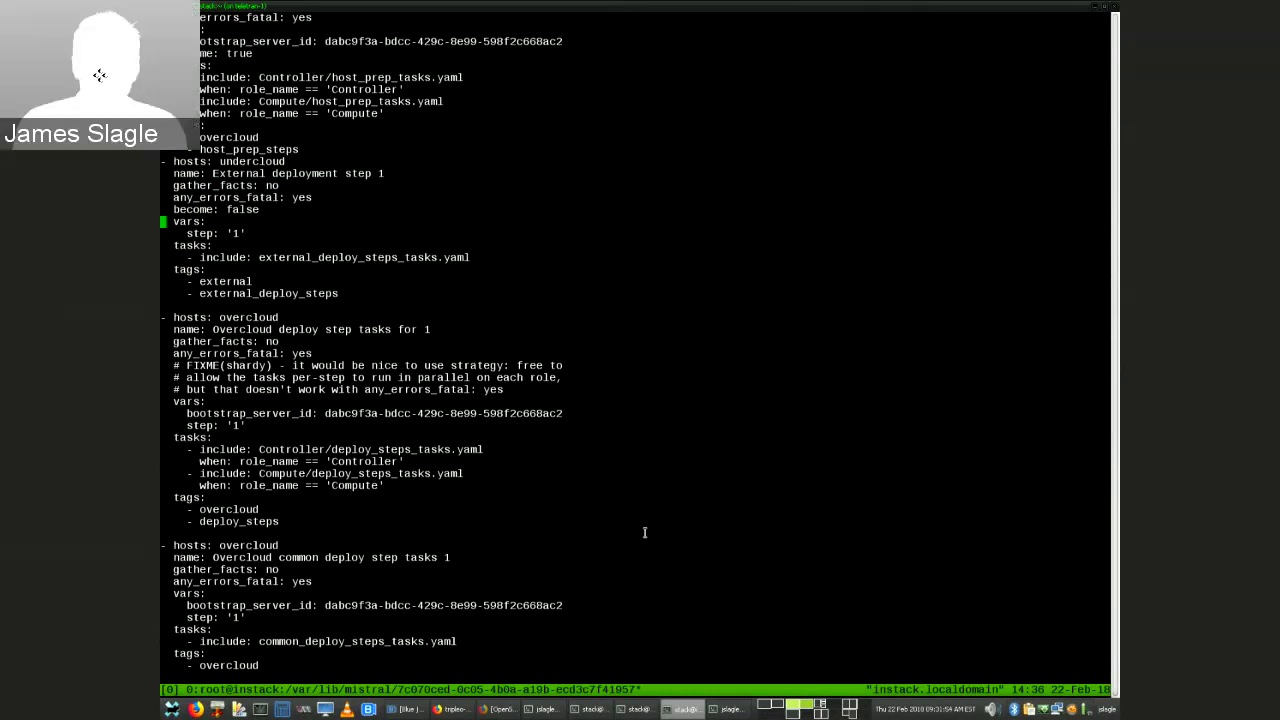
key("j")
key("j")
key("j")
key("j")
key("j")
key("j")
key("j")
key("j")
key("j")
key("j")
key("j")
key("j")
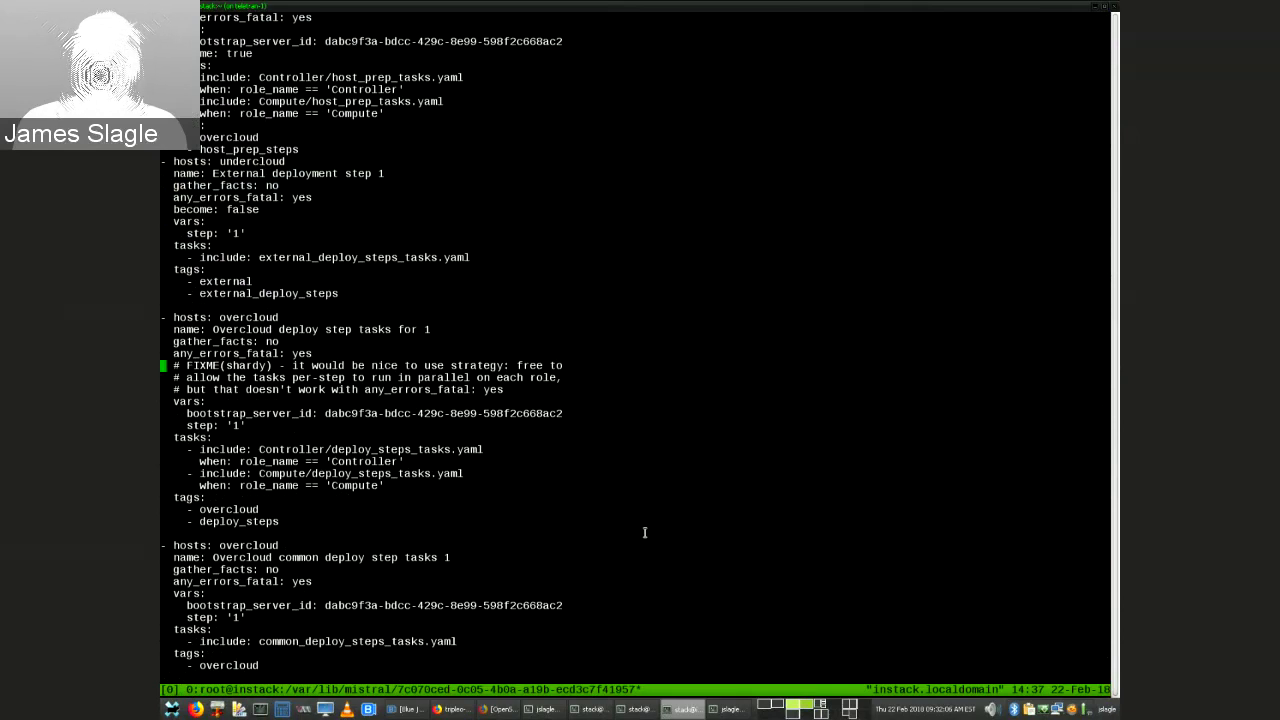
Examine the "Overcloud deploy step tasks for 1" play, including its Controller and Compute deploy_steps_tasks.yaml includes and tags.
key("Down")
key("Down")
key("Down")
key("Down")
key("Down")
key("Down")
key("Down")
key("Down")
key("Down")
key("Down")
key("Down")
key("Down")
key("Down")
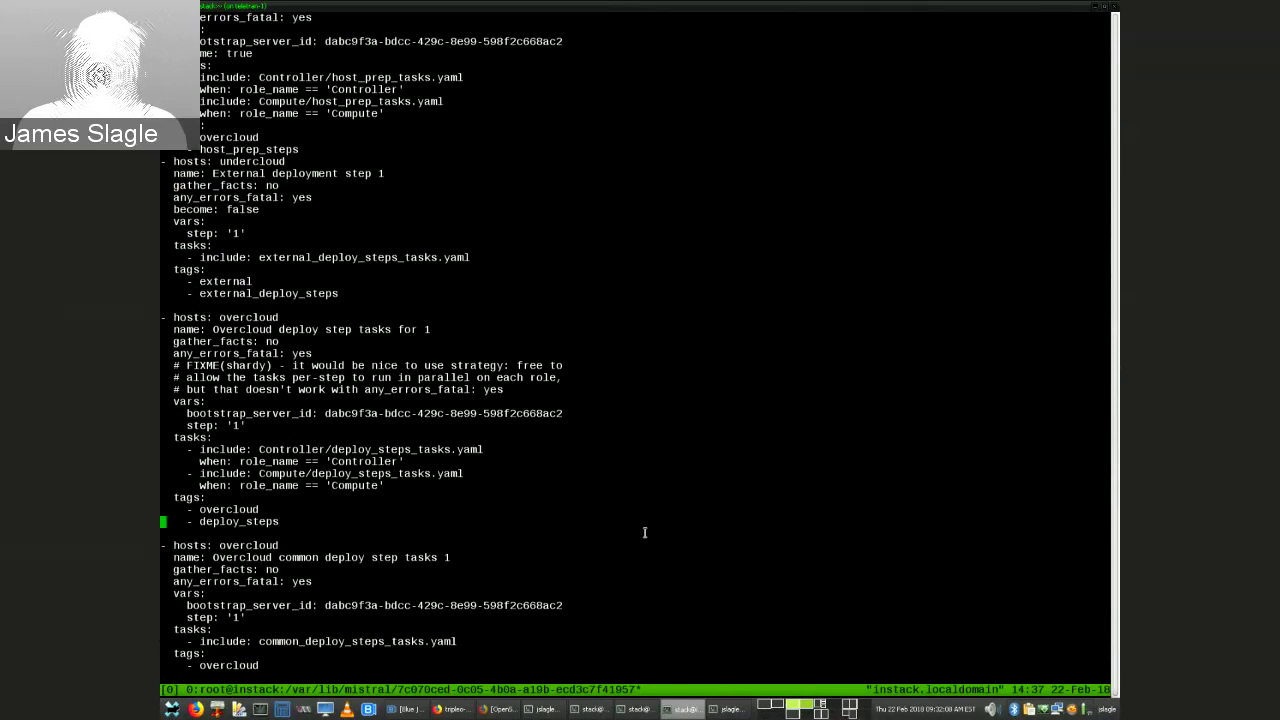
key("Up")
key("Up")
key("Up")
key("Up")
key("Up")
key("Up")
key("Up")
key("Up")
key("Up")
key("Up")
key("Up")
key("Up")
key("Up")
key("Up")
key("Up")
key("Up")
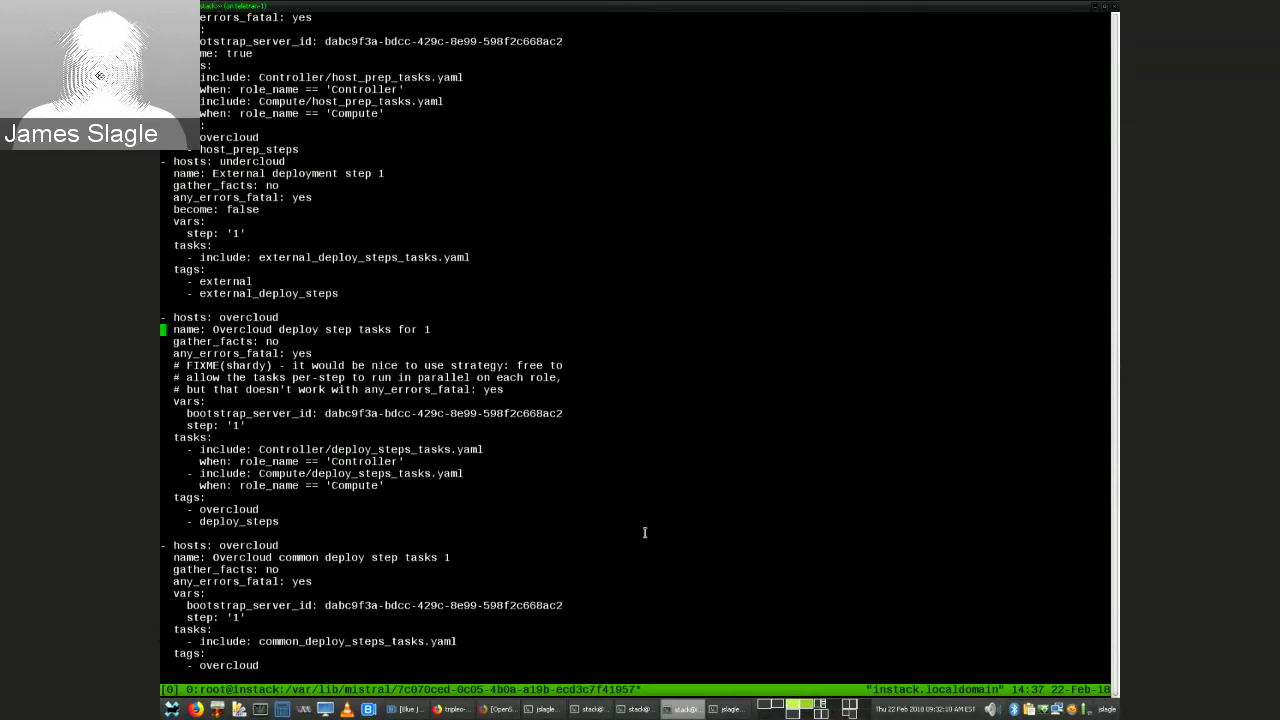
key("Down")
key("Down")
key("Down")
key("Down")
key("Down")
key("Down")
key("Down")
key("Down")
key("Down")
key("Down")
key("Down")
key("Down")
key("Down")
key("Down")
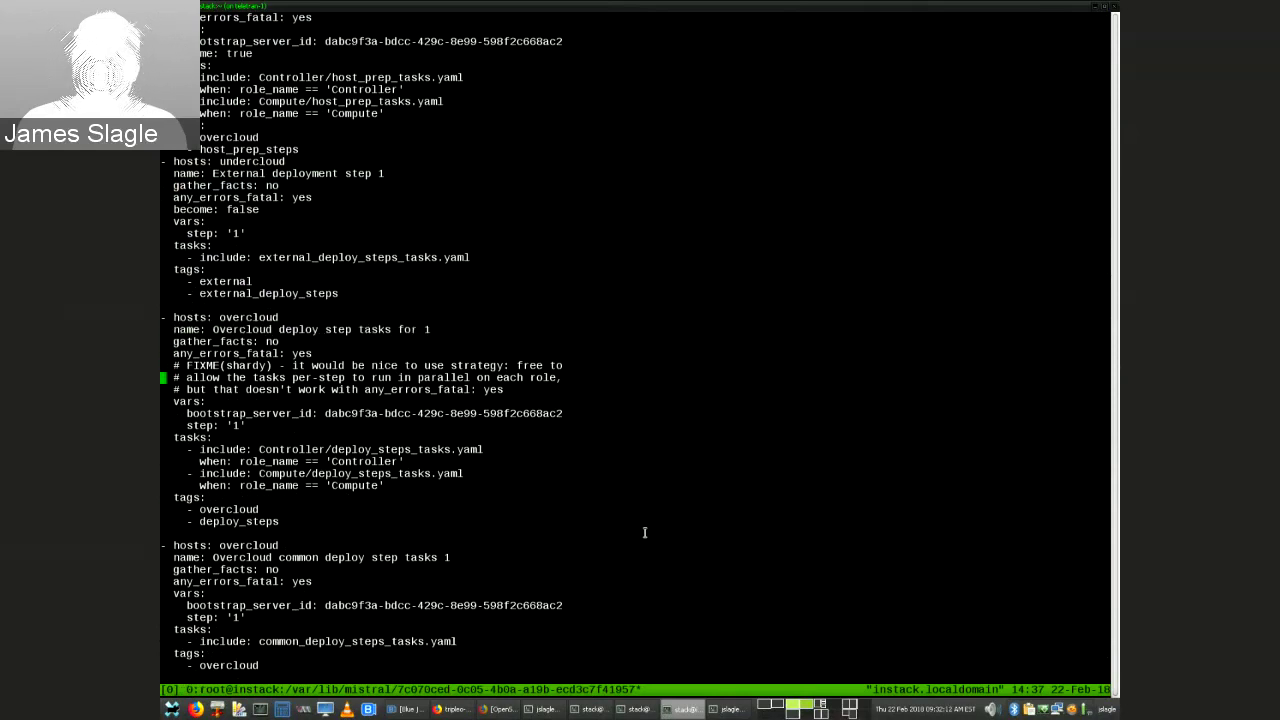
Examine the "Overcloud common deploy step tasks 1" play and the external and overcloud plays for deployment step 2.
key("Down")
key("Down")
key("Down")
key("Down")
key("Down")
key("Down")
key("Down")
key("Down")
key("Down")
key("Down")
key("Down")
key("Down")
key("Down")
key("Down")
key("Down")
key("Down")
key("Down")
key("Down")
key("Down")
key("Down")
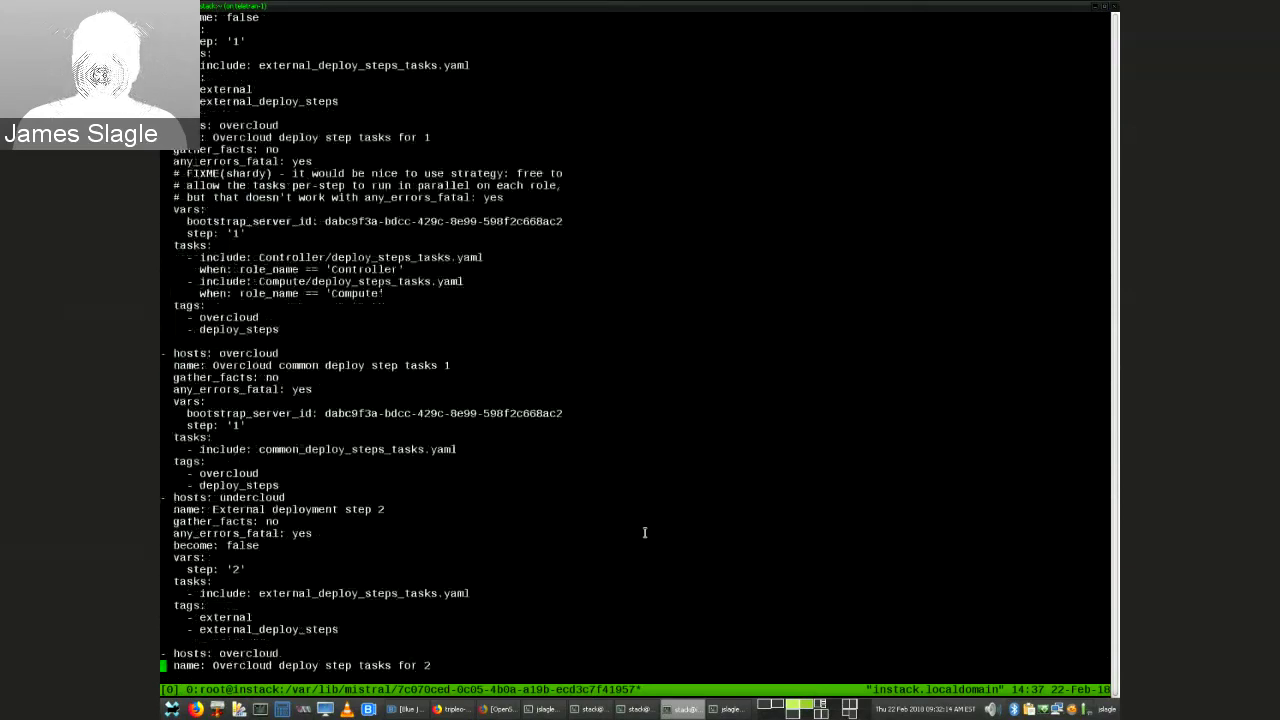
key("Down")
key("Down")
key("Down")
key("Down")
key("Down")
key("Down")
key("Down")
key("Down")
key("Down")
key("Down")
key("Down")
key("Down")
key("Down")
key("Down")
key("Down")
key("Down")
key("Down")
key("Down")
key("Down")
key("Down")
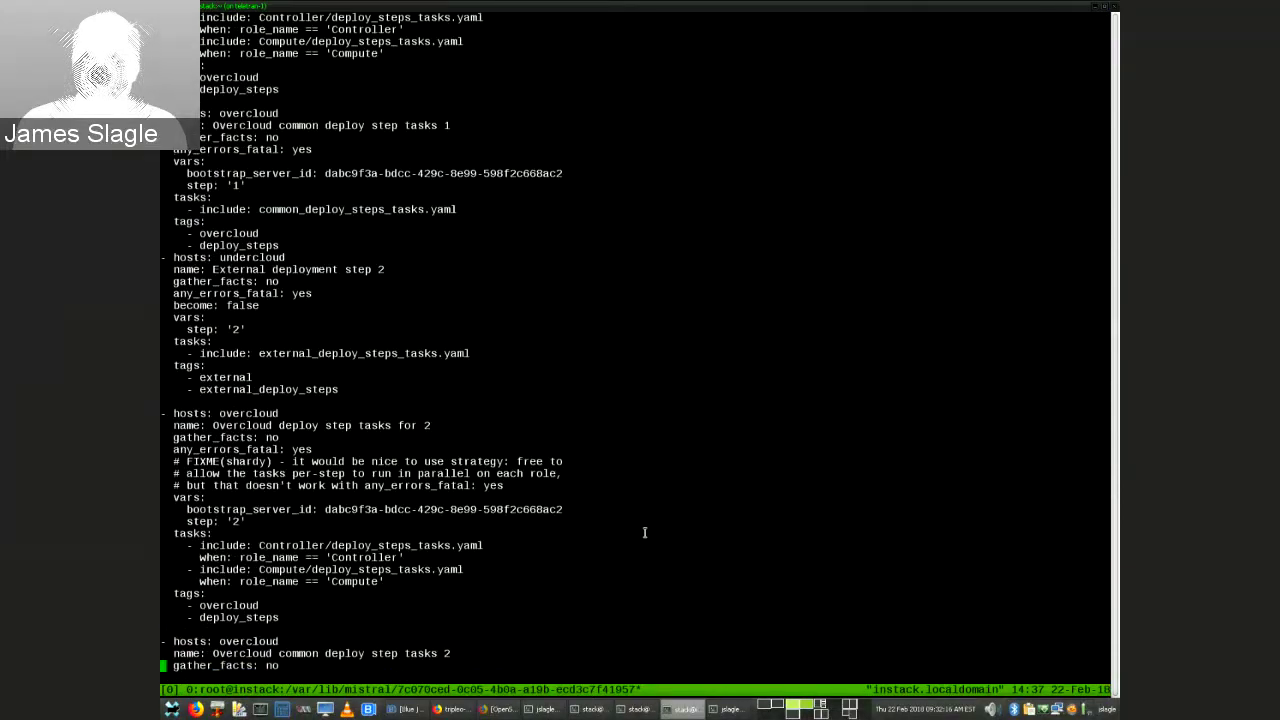
Skim the repeated external, overcloud and common deploy step plays through step 5, down to "Server Post Deployments".
key("Down")
key("Down")
key("Down")
key("Down")
key("Down")
key("Down")
key("Down")
key("Down")
key("Down")
key("Down")
key("Down")
key("Down")
key("Down")
key("Down")
key("Down")
key("Down")
key("Down")
key("Down")
key("Down")
key("Down")
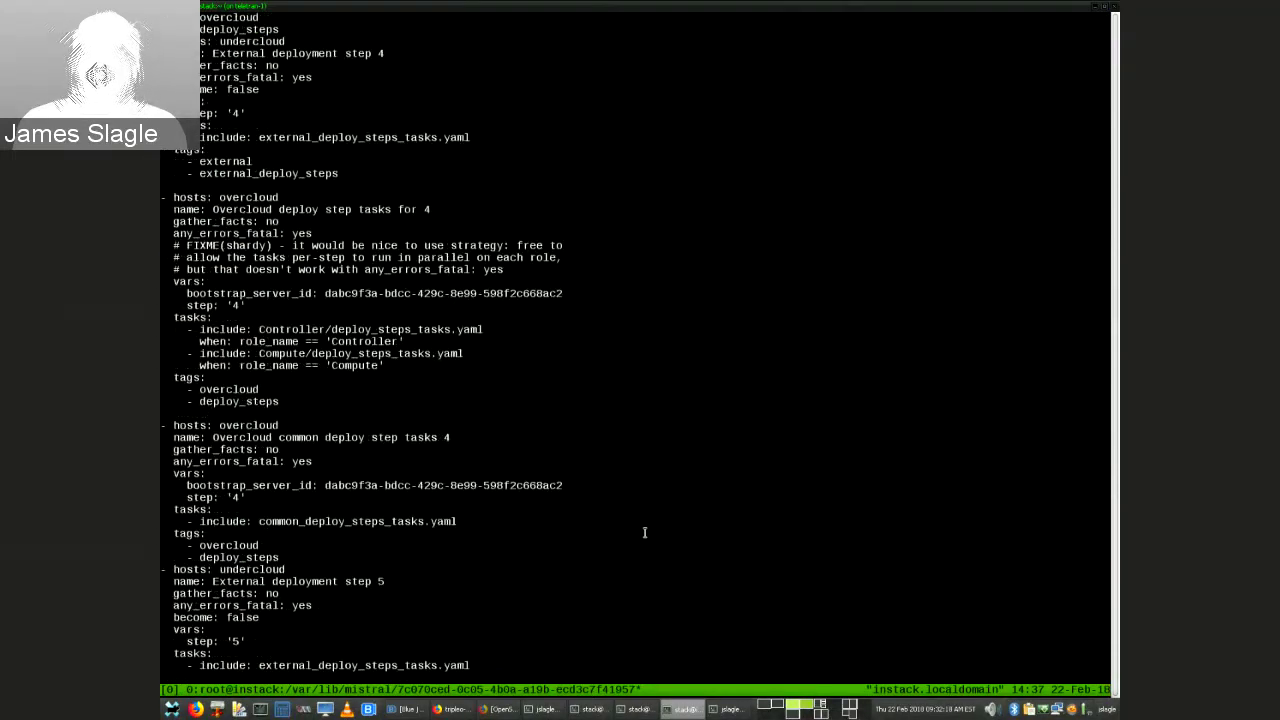
key("Down")
key("Down")
key("Down")
key("Down")
key("Down")
key("Down")
key("Down")
key("Down")
key("Down")
key("Down")
key("Down")
key("Down")
key("Down")
key("Down")
key("Down")
key("Down")
key("Down")
key("Down")
key("Down")
key("Down")
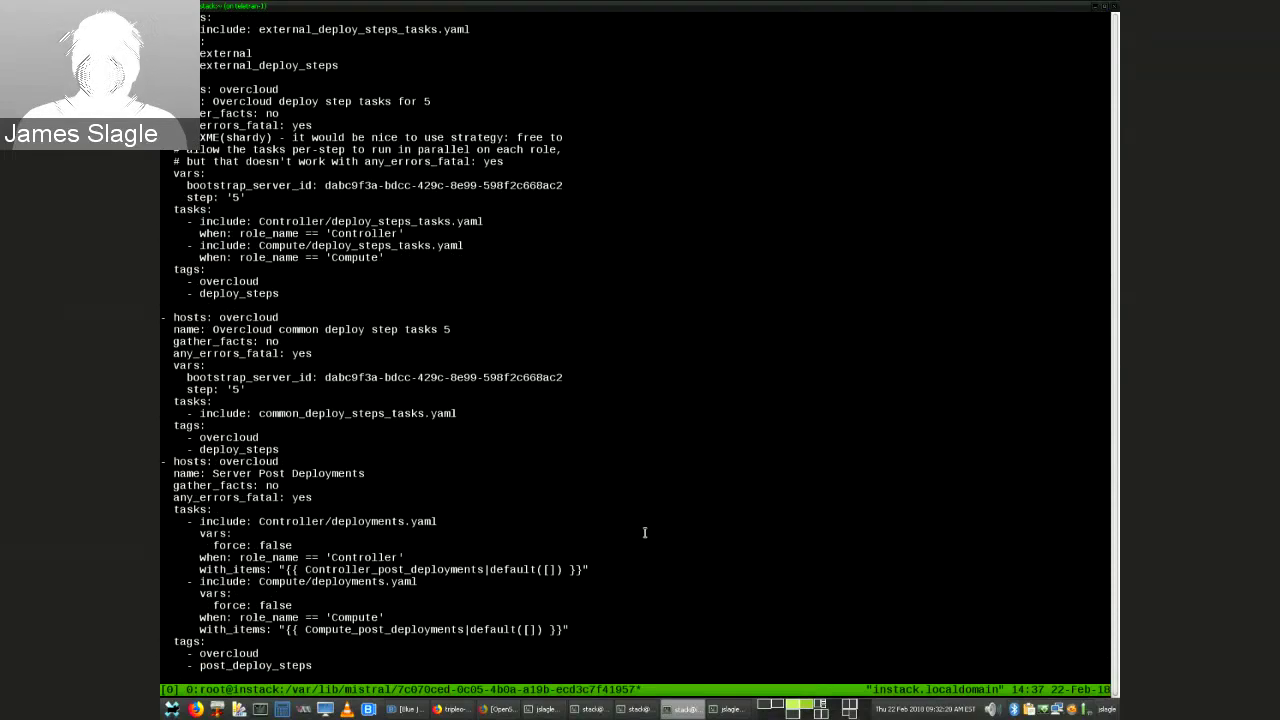
Read the "Server Post Deployments" and "External deployment Post Deploy tasks" plays, and quit deploy_steps_playbook.yaml without saving.
key("Down")
key("Down")
key("Down")
key("Down")
key("Down")
key("Down")
key("Down")
key("Down")
key("Down")
key("Down")
key("Down")
key("Down")
key("Down")
key("Down")
key("Down")
key("Down")
key("Down")
key("Down")
key("Down")
key("Down")
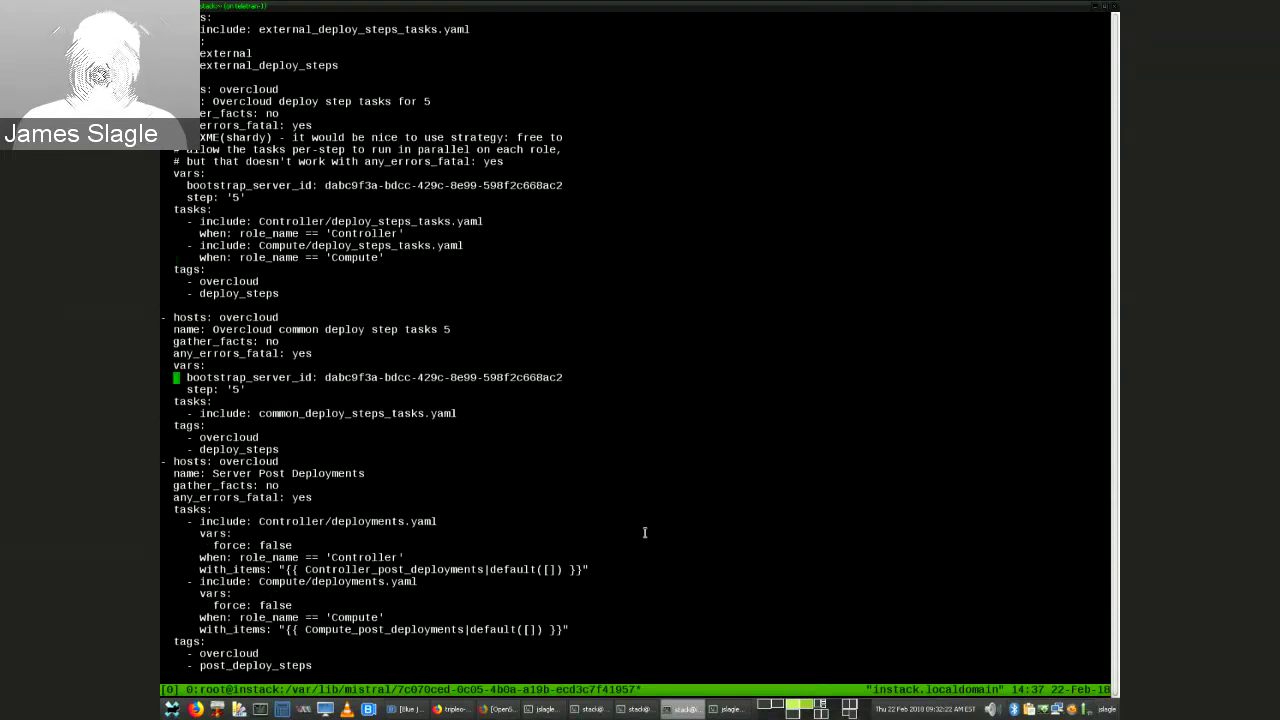
key("Down")
key("Down")
key("Down")
key("Down")
key("Down")
key("Down")
key("Down")
key("Down")
key("Down")
key("Down")
key("Down")
key("Down")
key("Down")
key("Down")
key("Down")
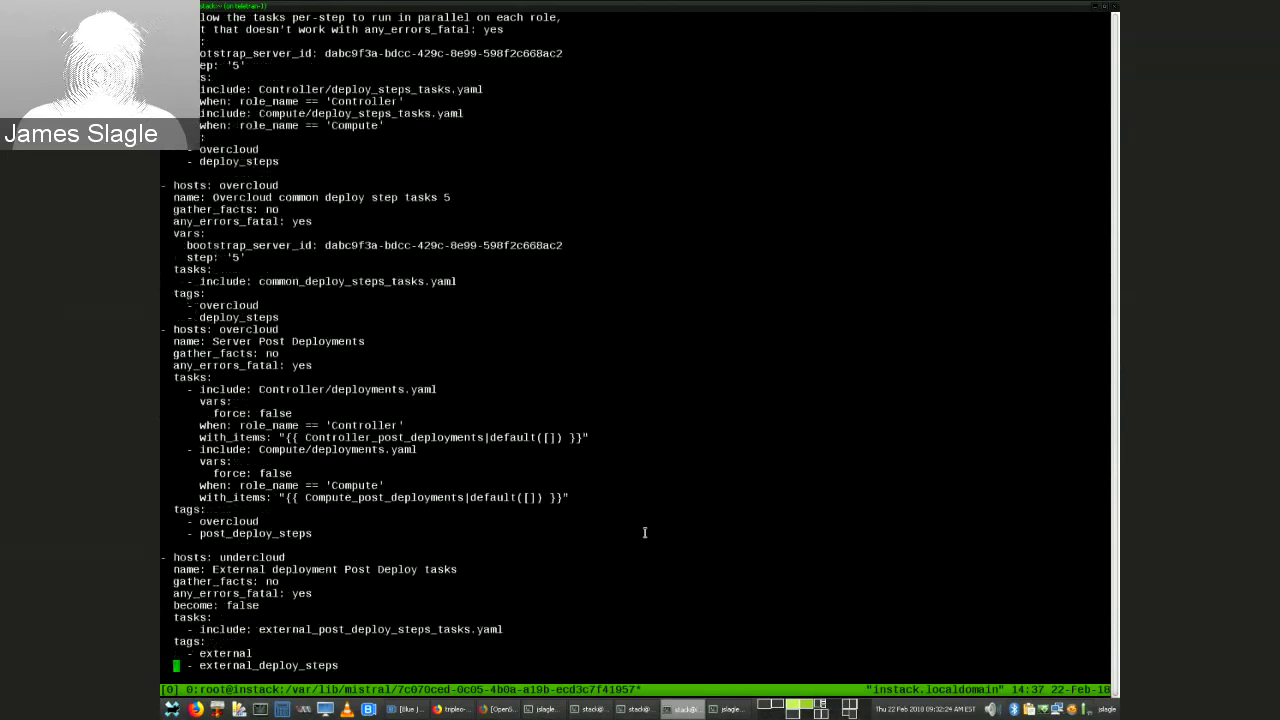
type(":q")
key("Return")
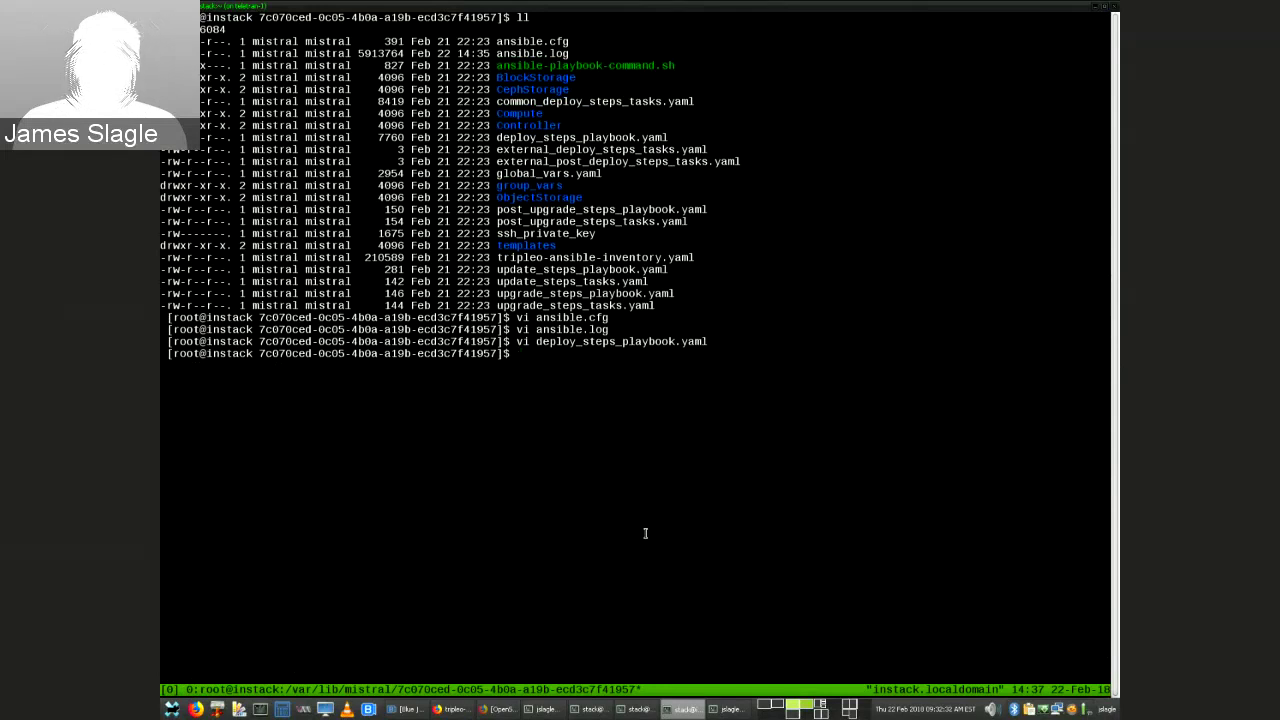
List the files in group_vars and open group_vars/overcloud-controller-0 in vi.
type("vi gr")
key("Tab")
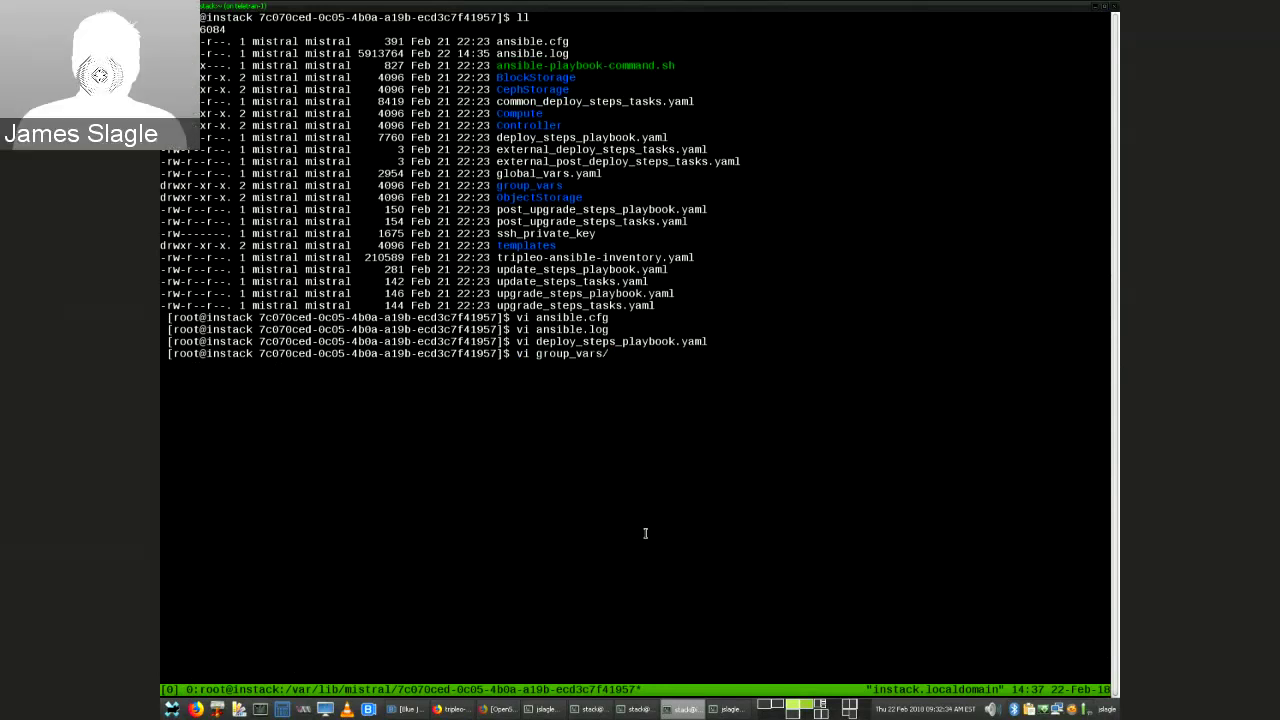
key("Tab")
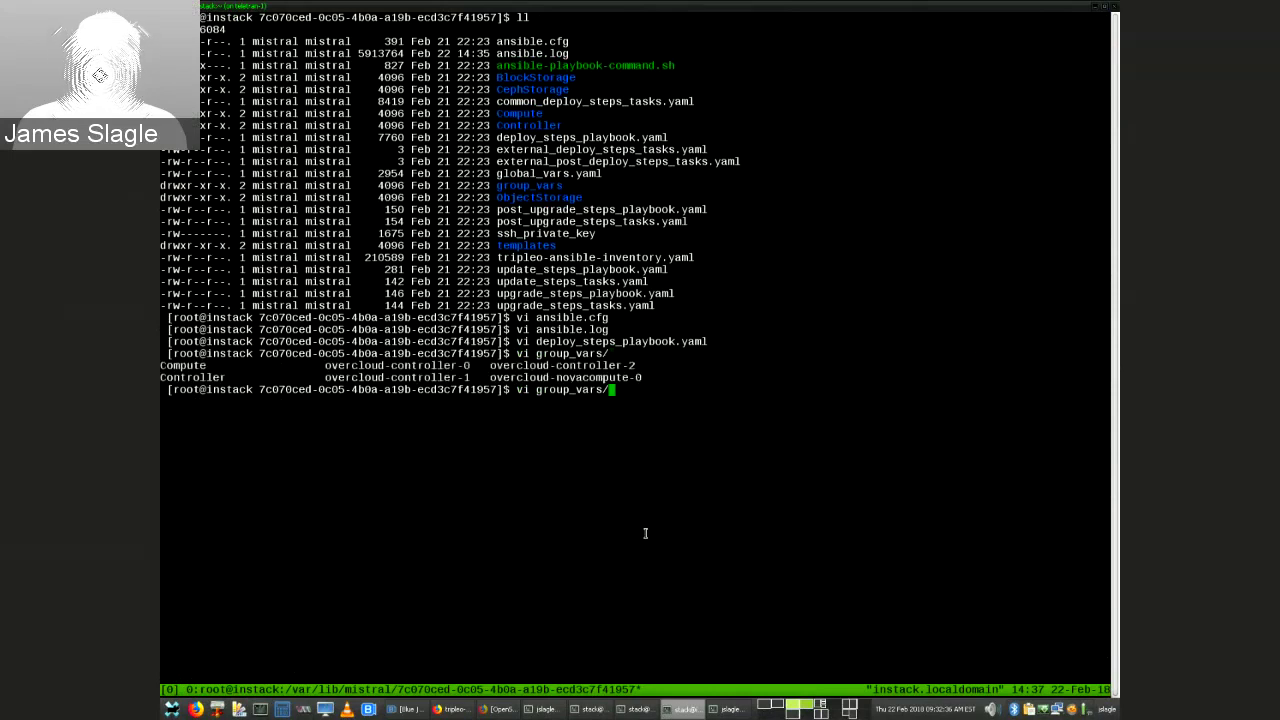
type("overcloud-")
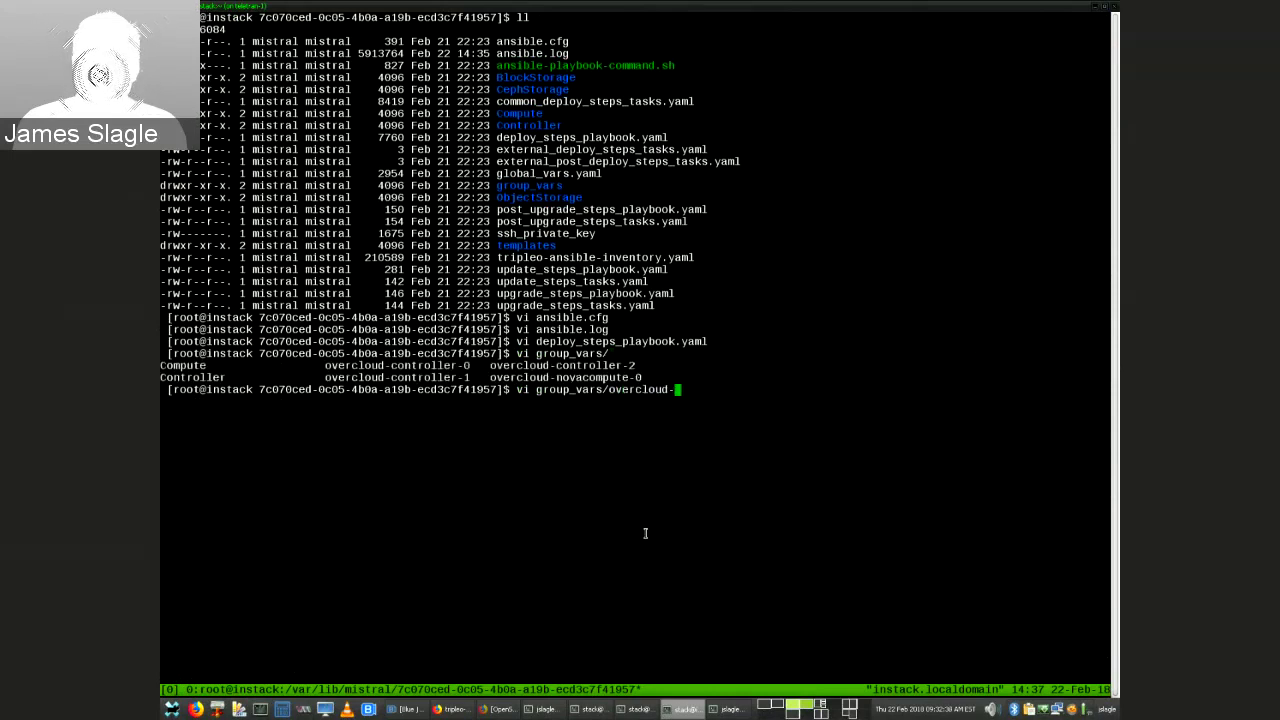
type("c")
key("Tab")
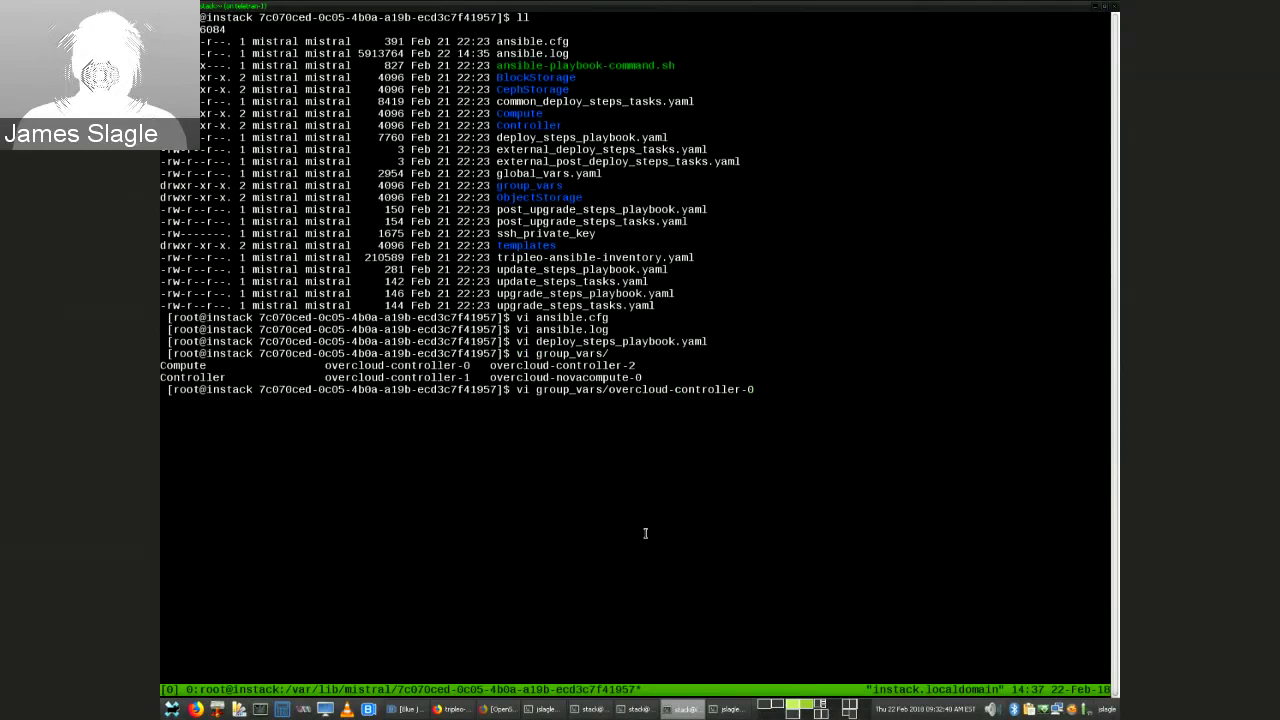
type("0")
key("Return")
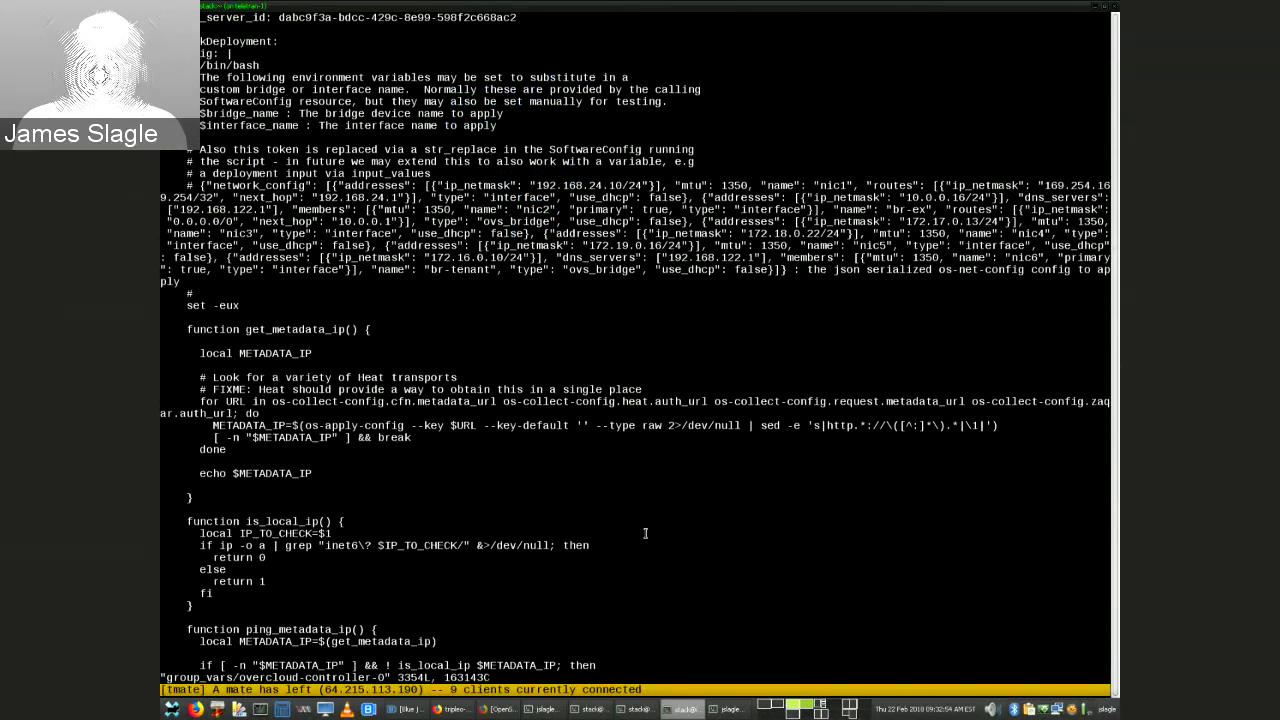
Look over the NetworkDeployment script and the ControllerUpgradeInitDeployment config and inputs in the controller's variables file.
key("ctrl+f")
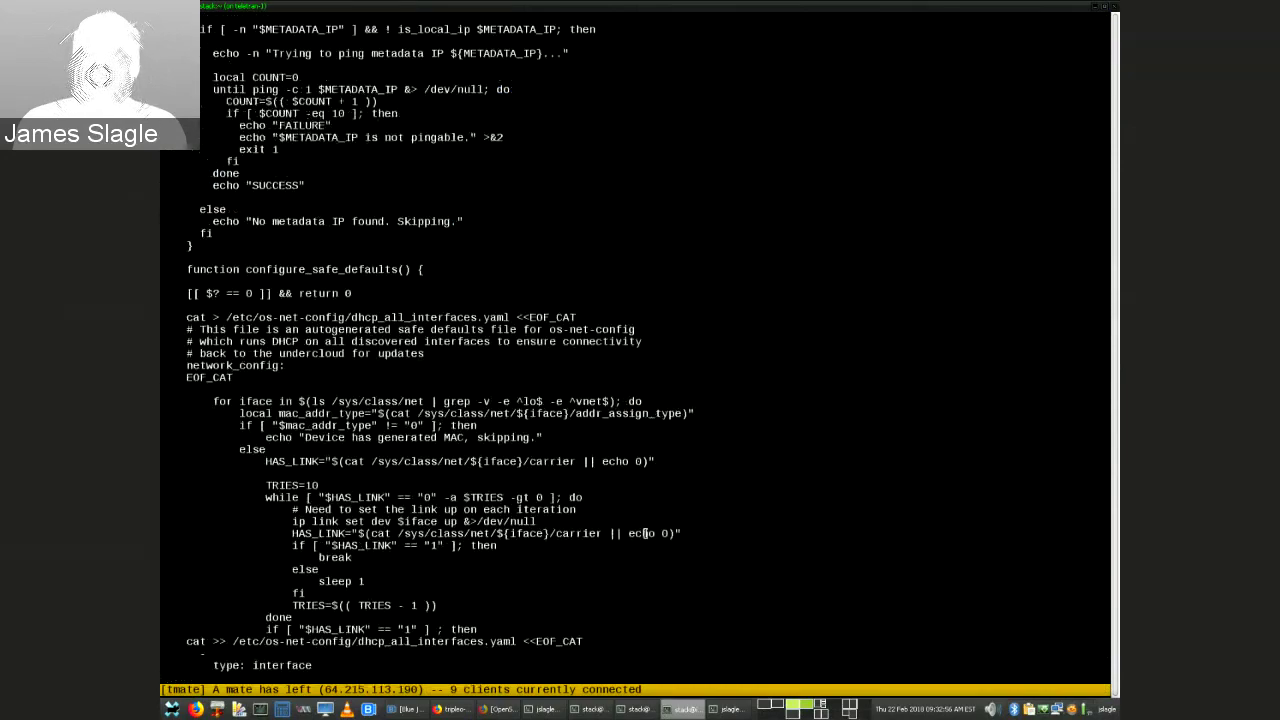
key("ctrl+f")
key("ctrl+f")
key("ctrl+f")
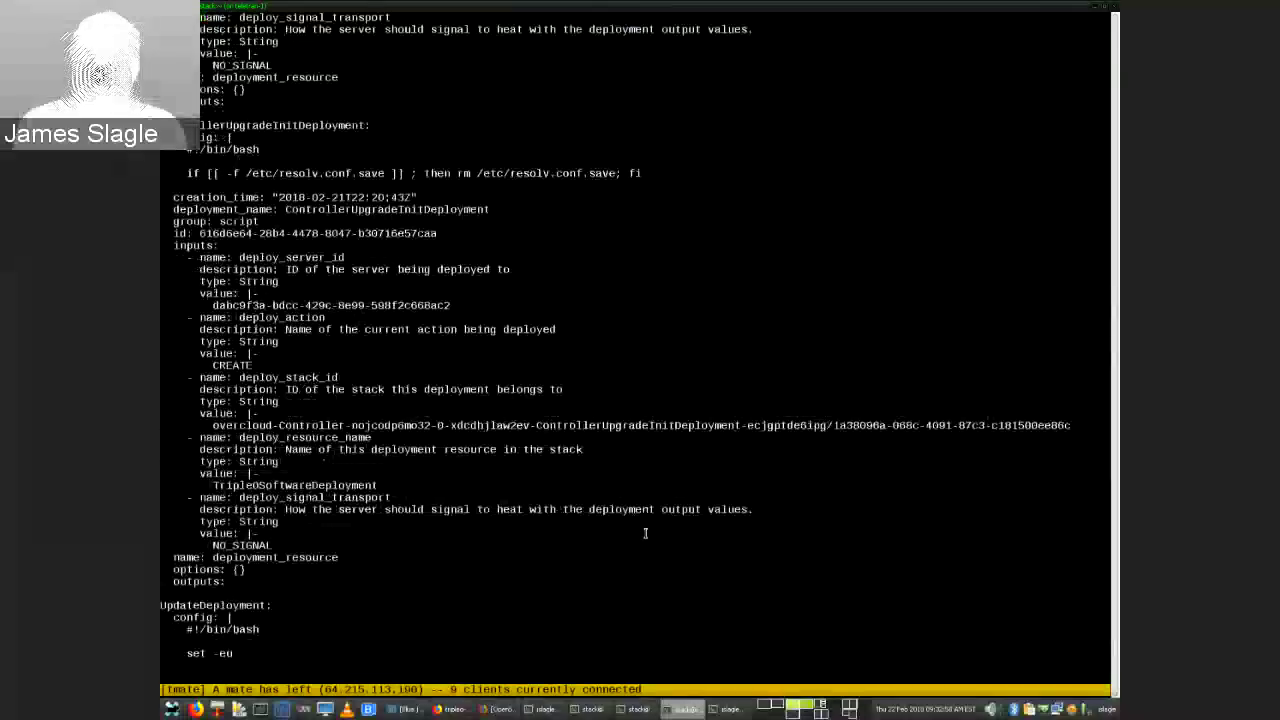
Page through the UpdateDeployment script and inputs down to ControllerTLSDeployment, and quit the variables file.
key("ctrl+f")
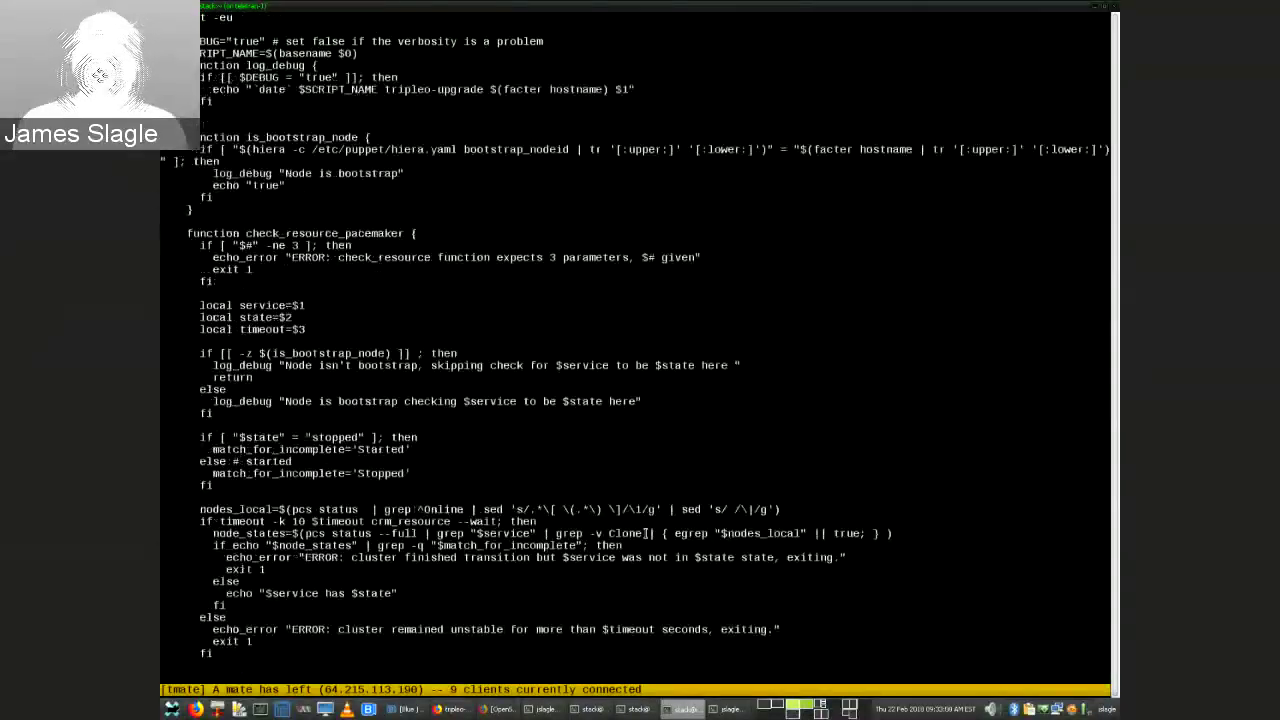
key("ctrl+f")
key("ctrl+f")
key("ctrl+f")
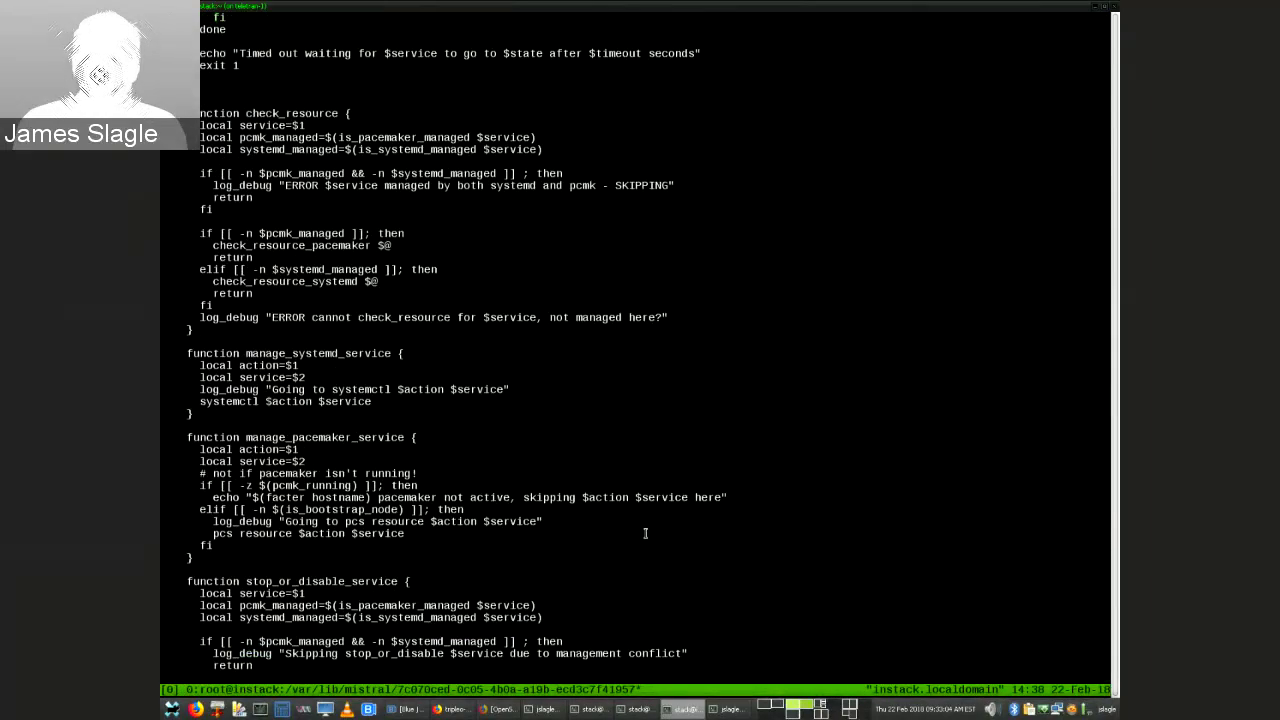
key("ctrl+f")
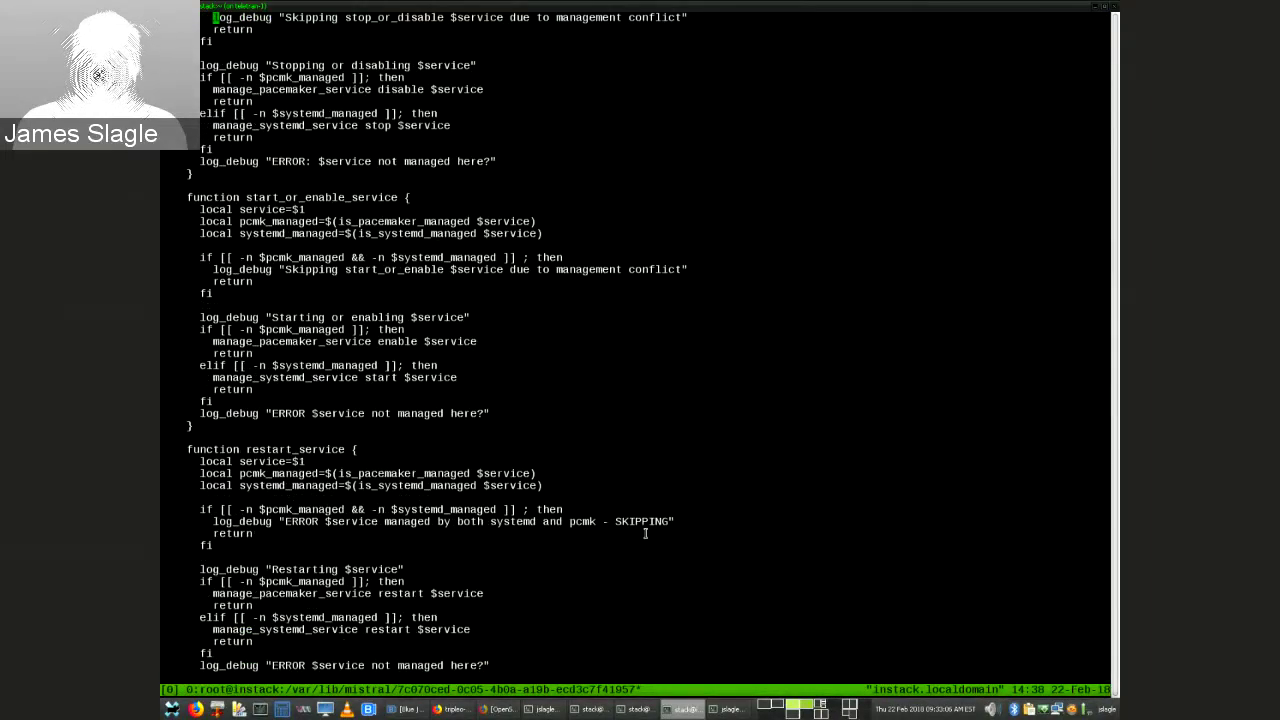
key("ctrl+f")
key("ctrl+f")
key("ctrl+f")
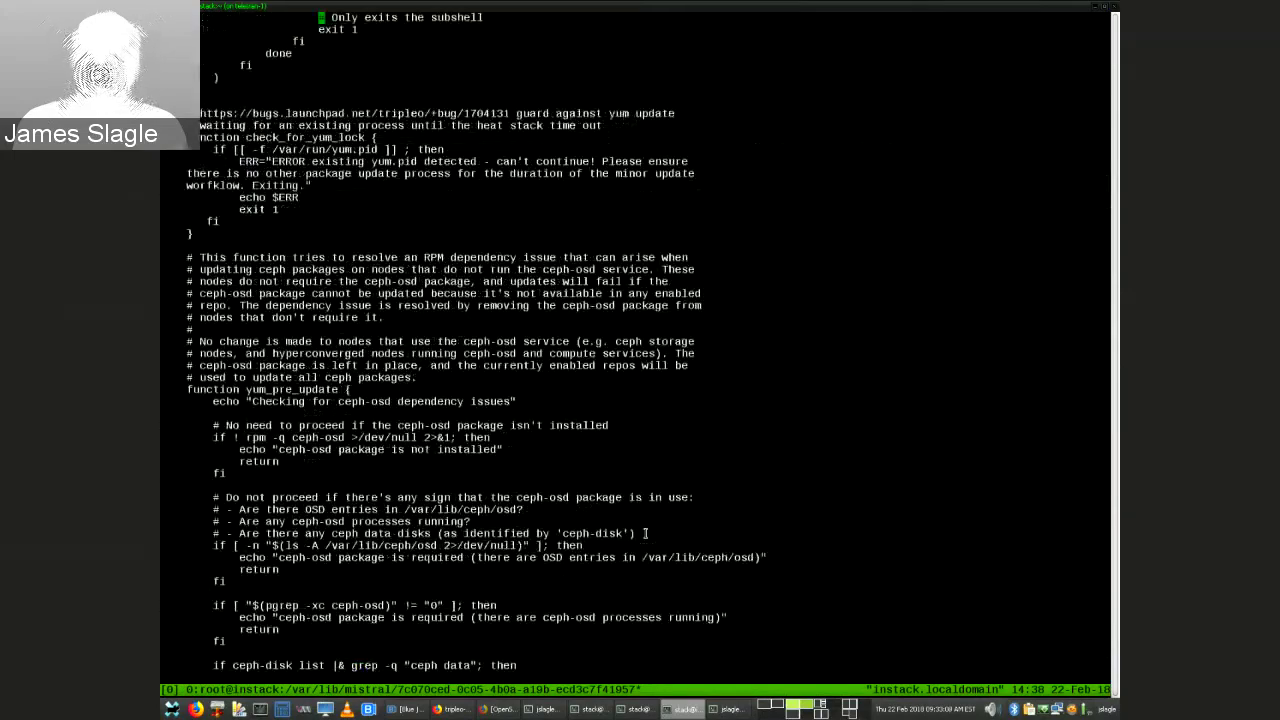
key("ctrl+f")
key("ctrl+f")
key("ctrl+f")
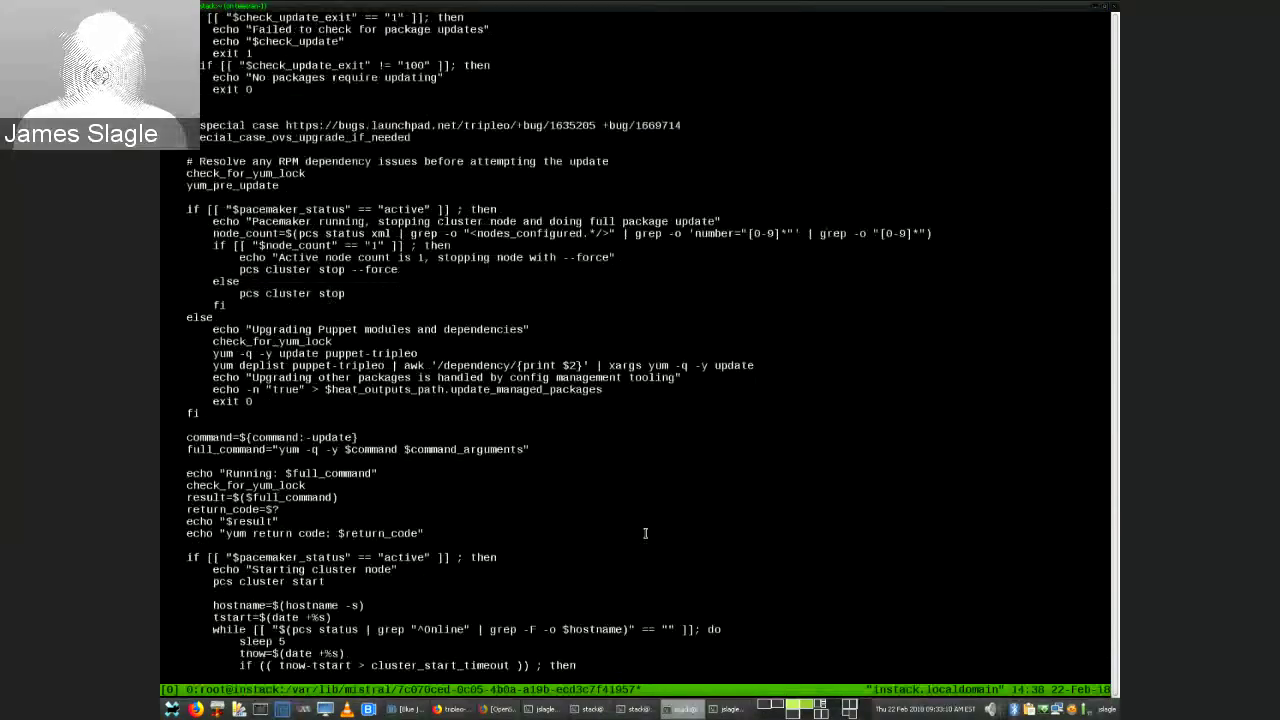
key("ctrl+f")
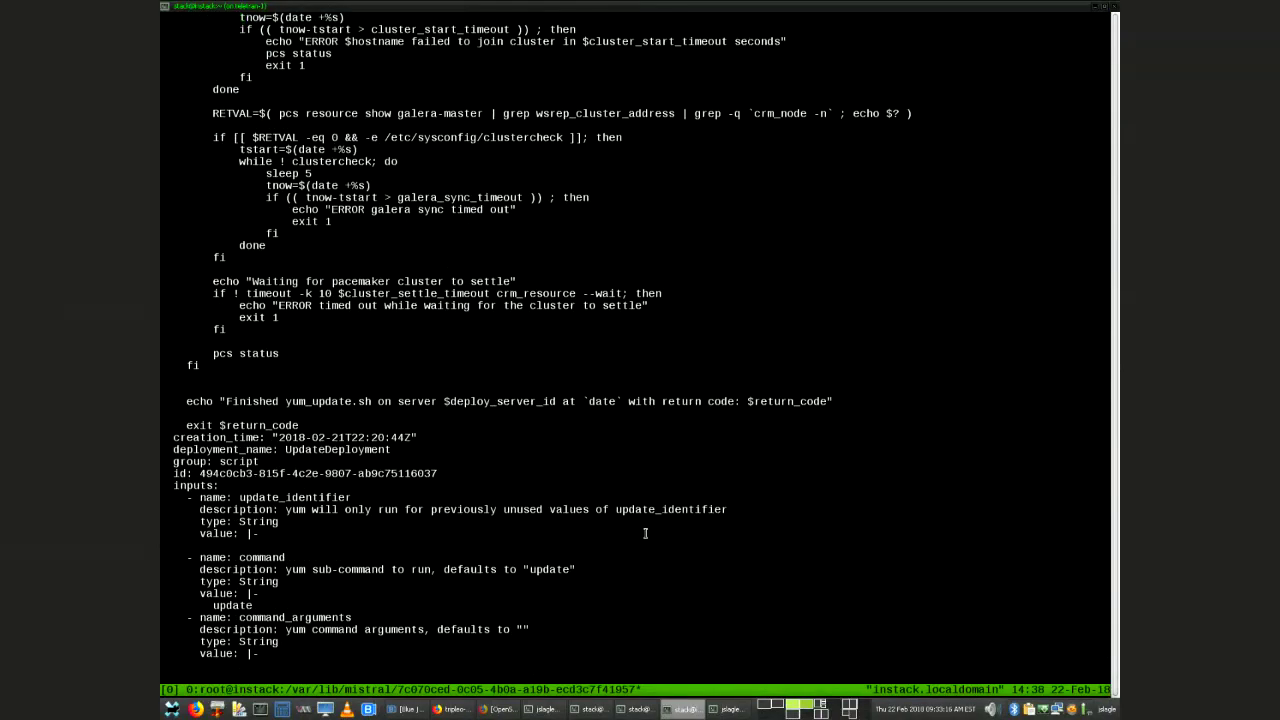
scroll(645, 533, "down", 10)
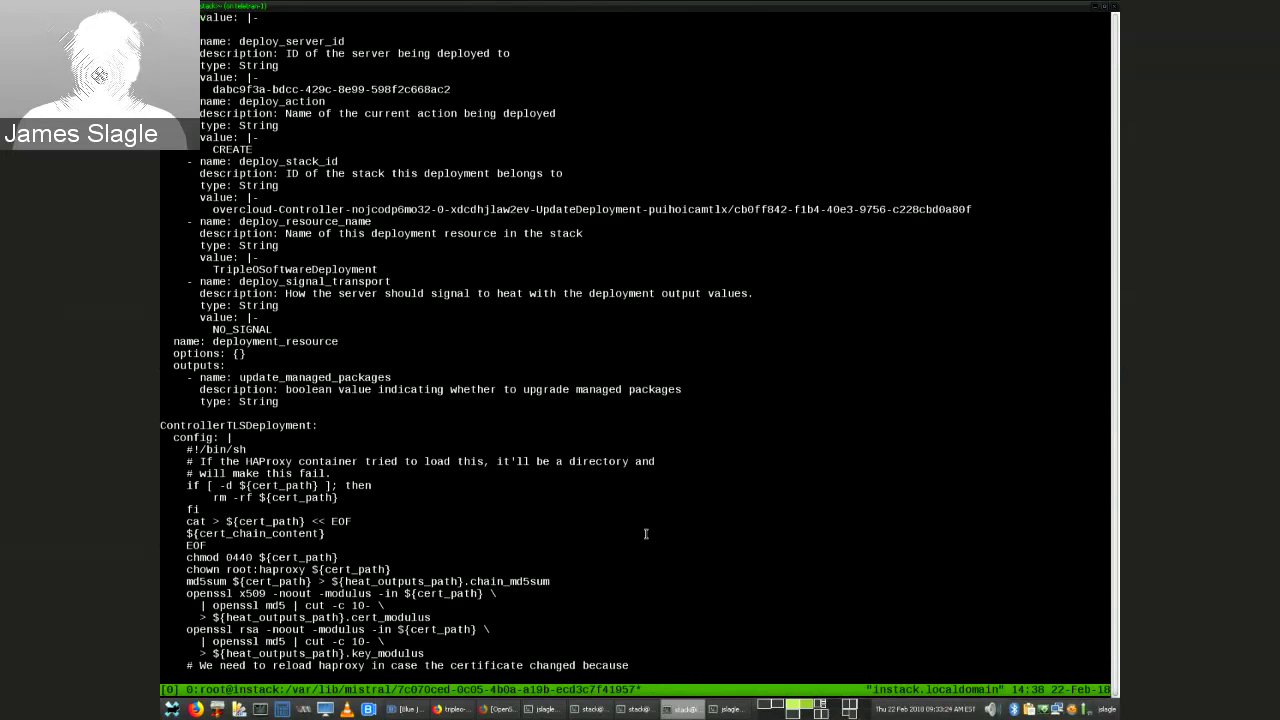
type(":q")
key("Return")
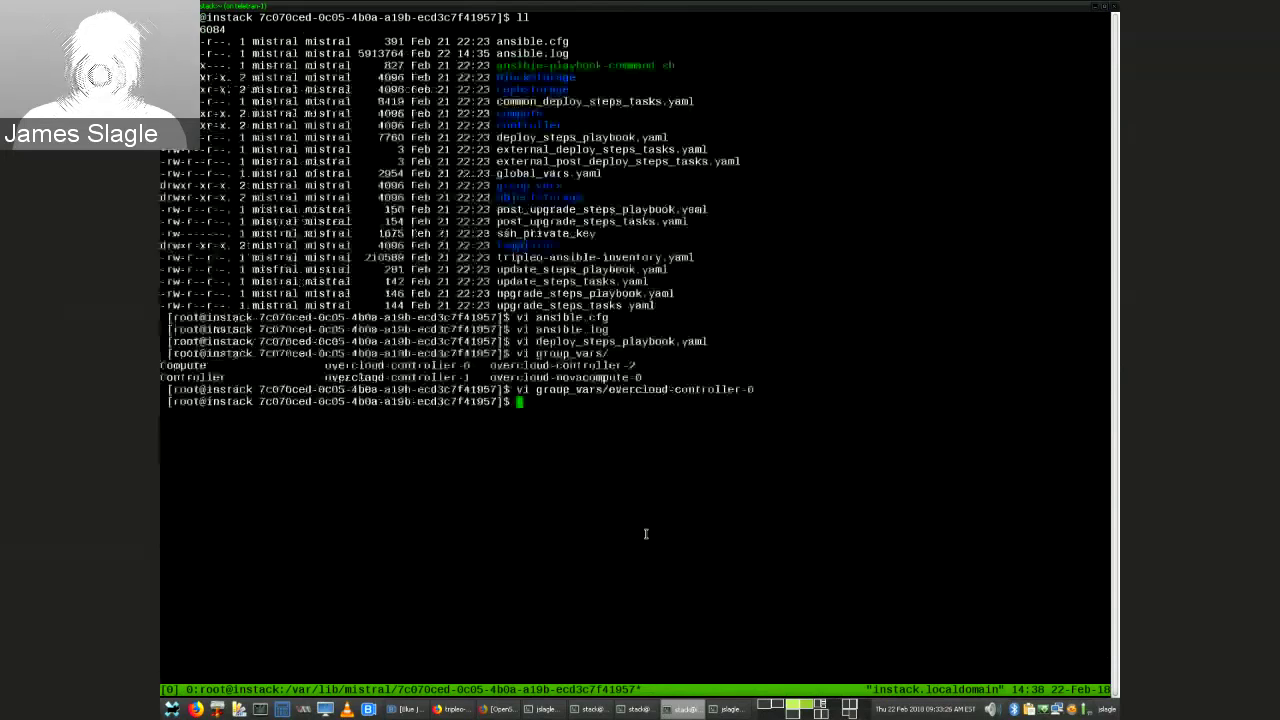
Run ./ansible-playbook-command.sh --list-tags to list the tags of the deployment playbook.
key("Return")
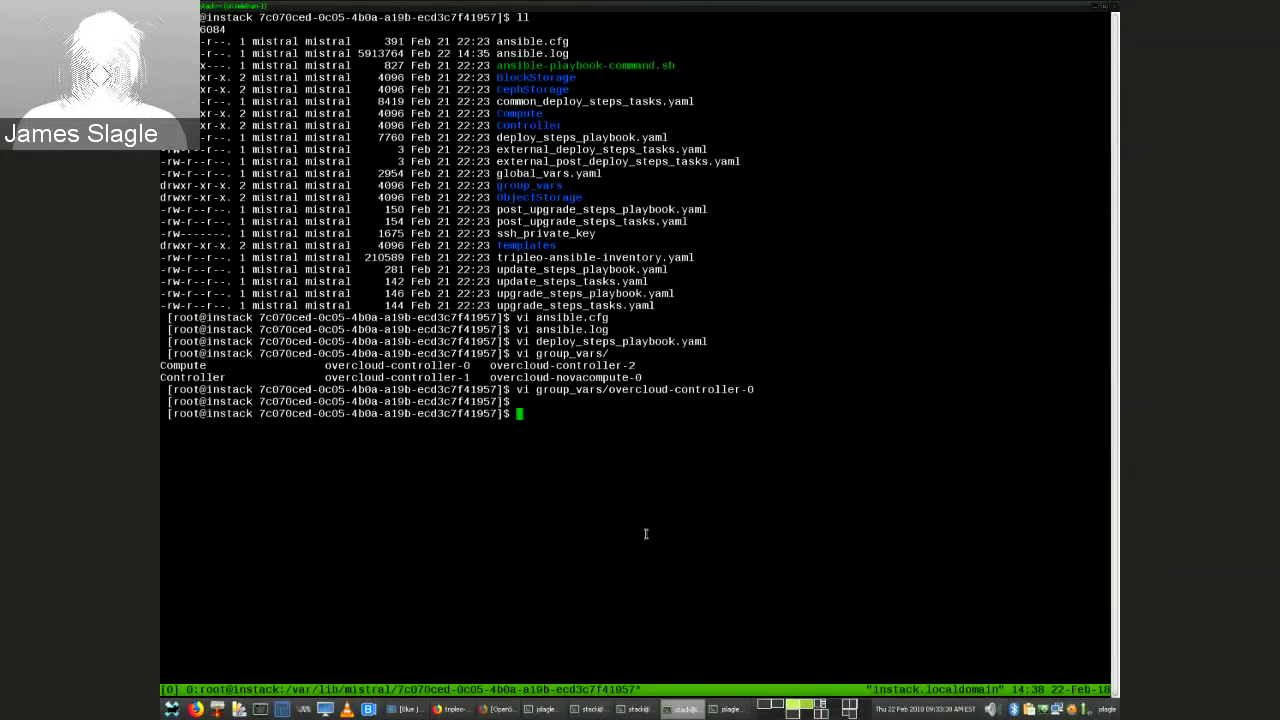
key("Up")
key("ctrl+u")
type("./a")
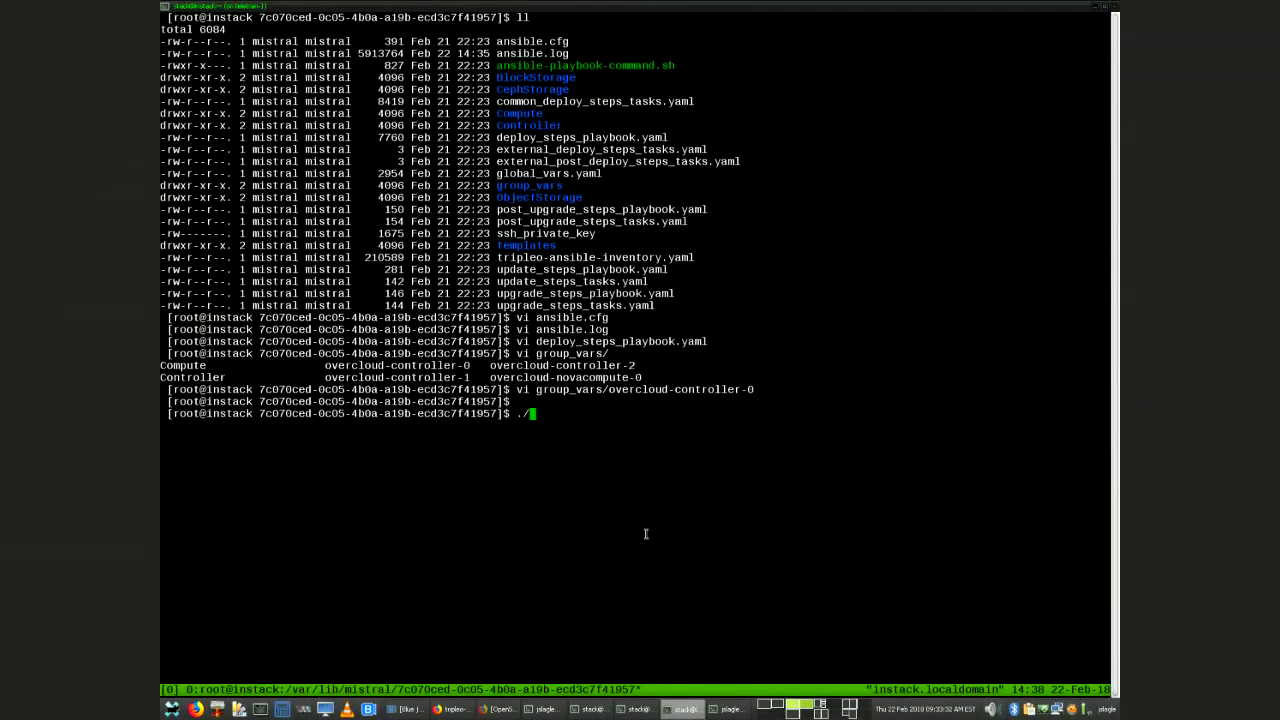
key("Tab")
type("--list-tags")
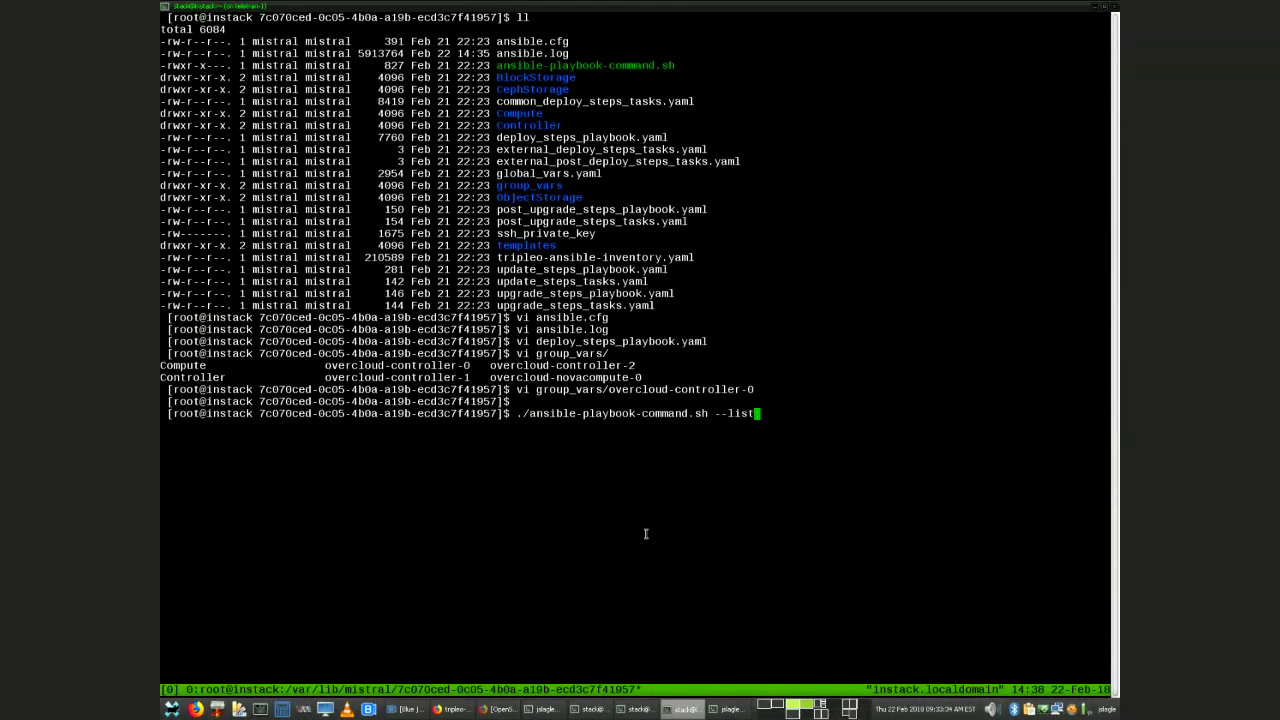
key("Return")
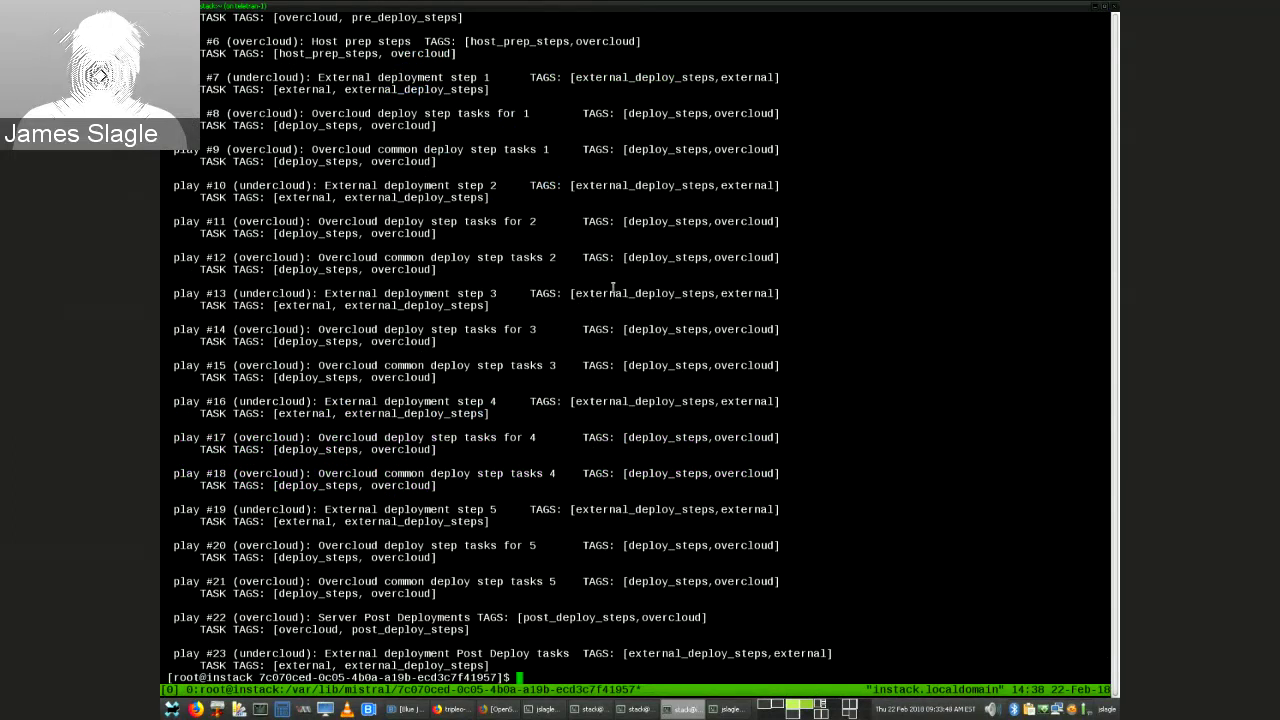
Scroll back to the start of the tag listing and examine the tags of the first plays, down to Server deployments.
key("Up")
key("Down")
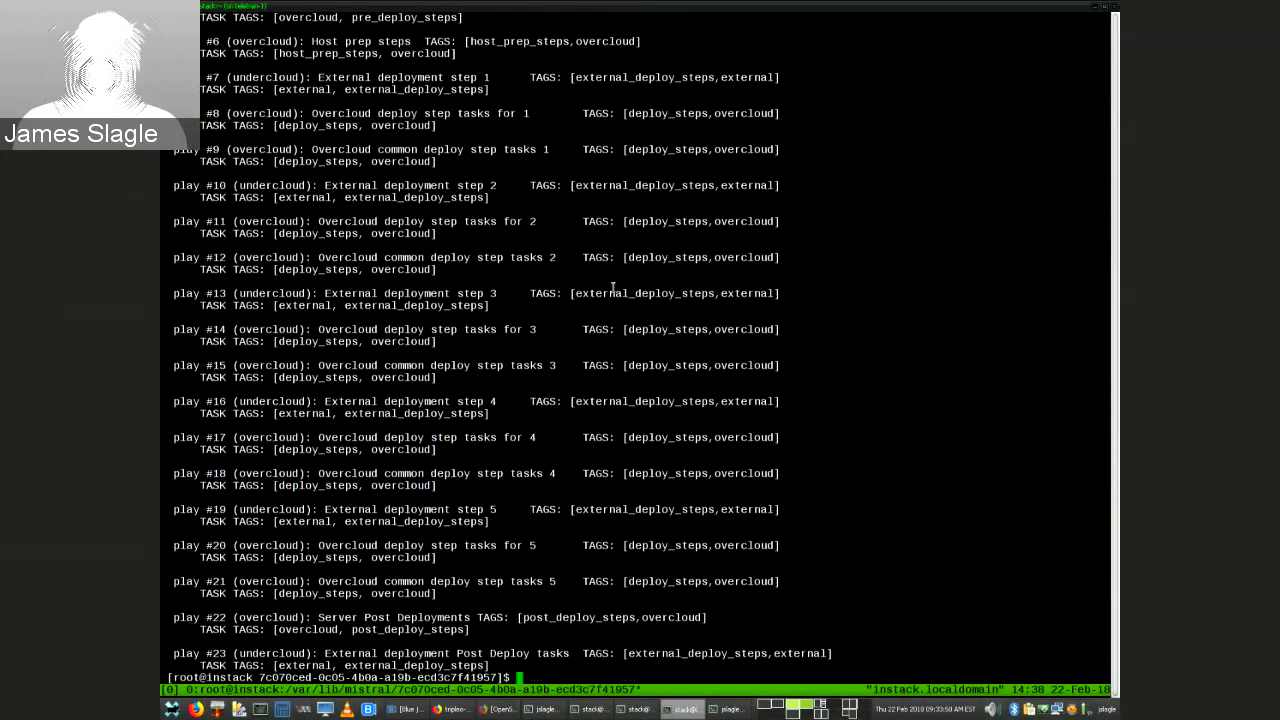
key("ctrl+b")
key("Page_Up")
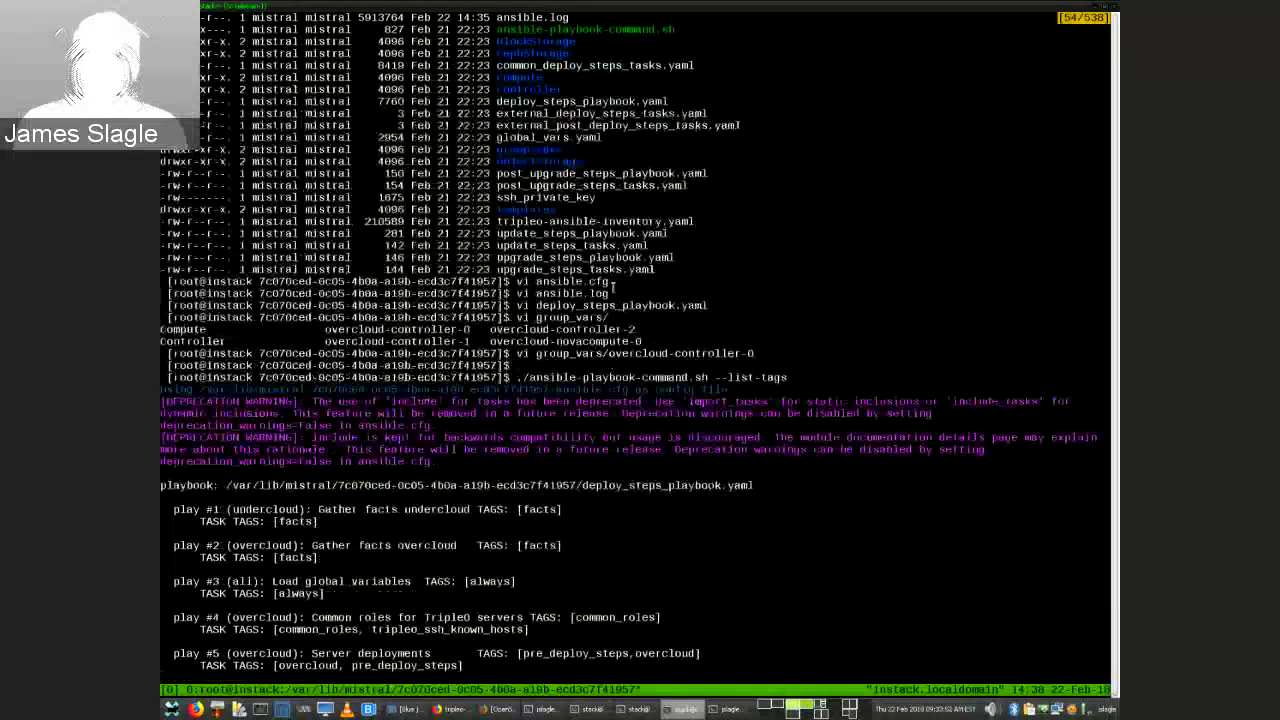
scroll(612, 287, "down", 4)
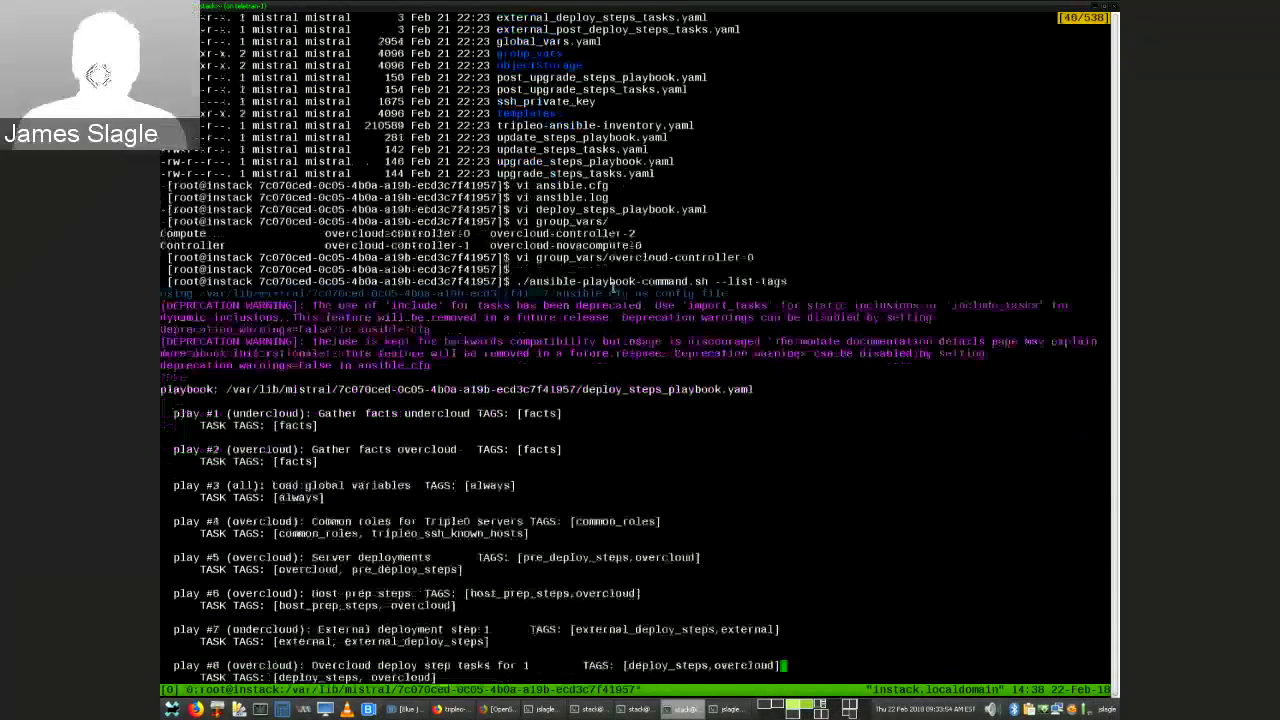
key("Up")
key("Up")
key("Up")
key("Up")
key("Up")
key("Up")
key("Left")
key("Left")
key("Left")
key("Left")
key("Left")
key("Left")
key("Left")
key("Left")
key("Left")
key("Left")
key("Left")
key("Left")
key("Left")
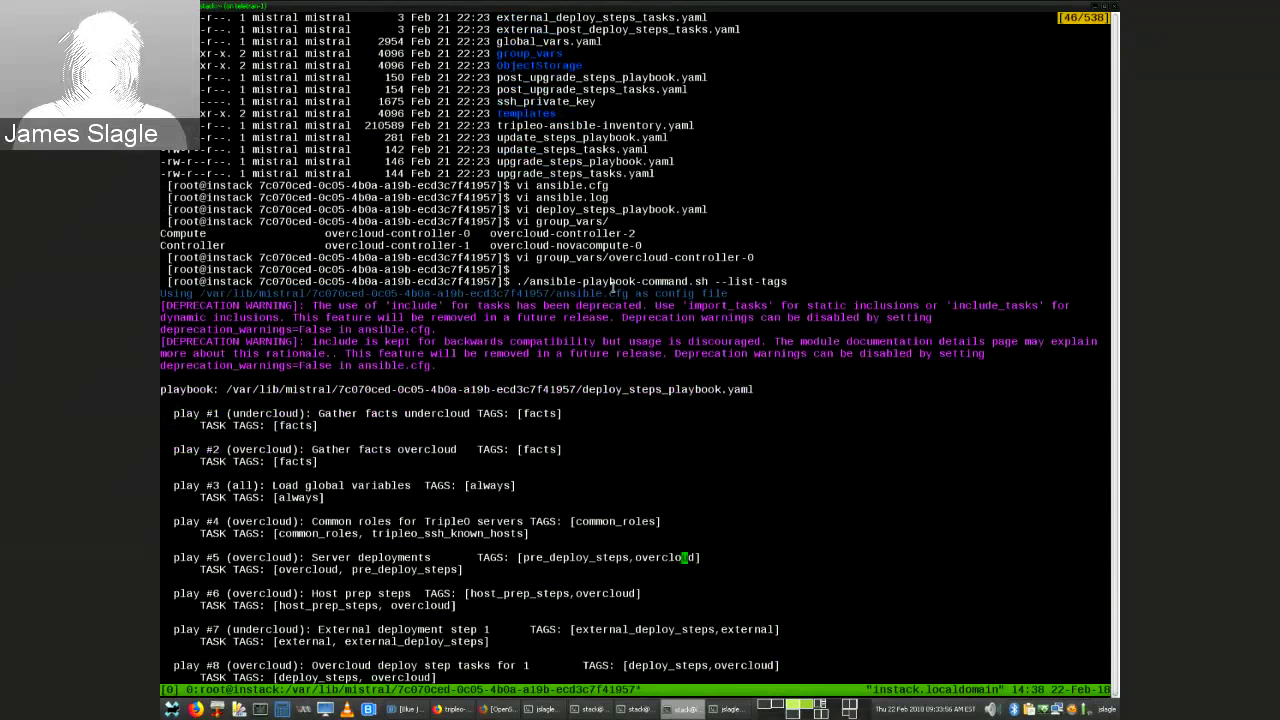
key("Left")
key("Left")
key("Left")
key("Left")
key("Left")
key("Left")
key("Left")
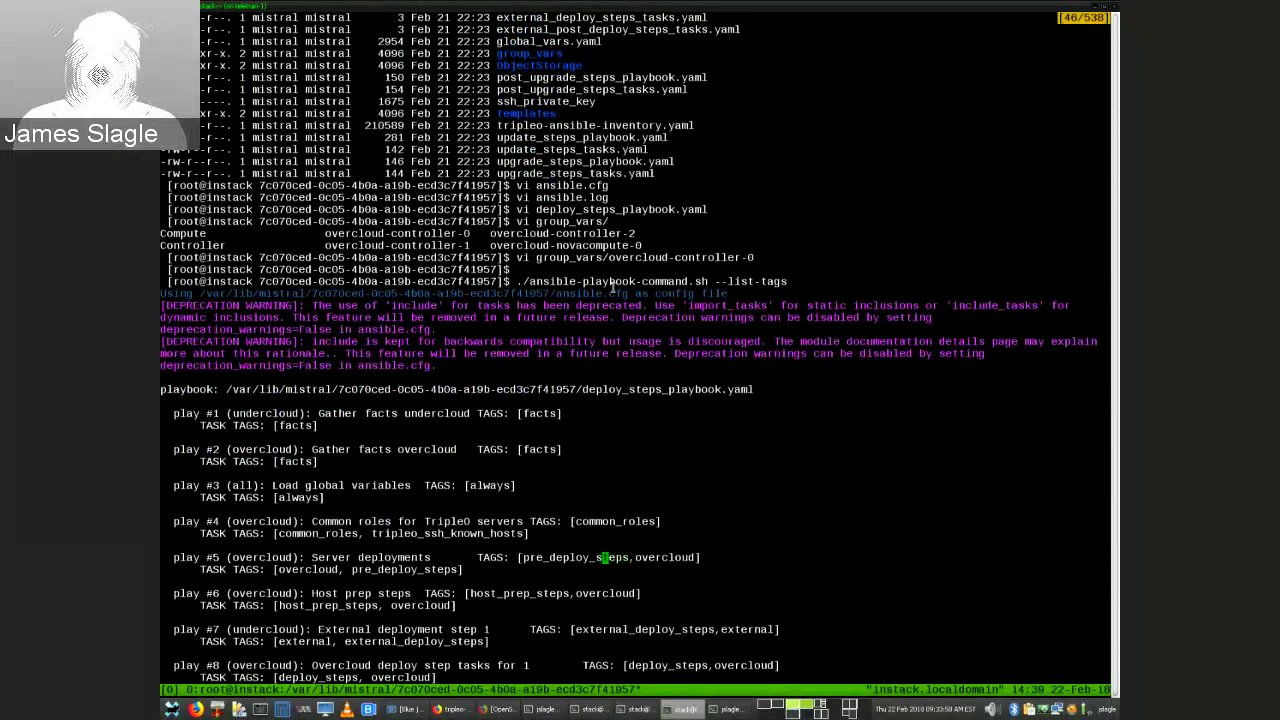
key("Left")
key("Left")
key("Left")
key("Left")
key("Left")
key("Left")
key("Left")
key("Left")
key("Left")
key("Left")
key("Left")
key("Left")
key("Left")
key("Left")
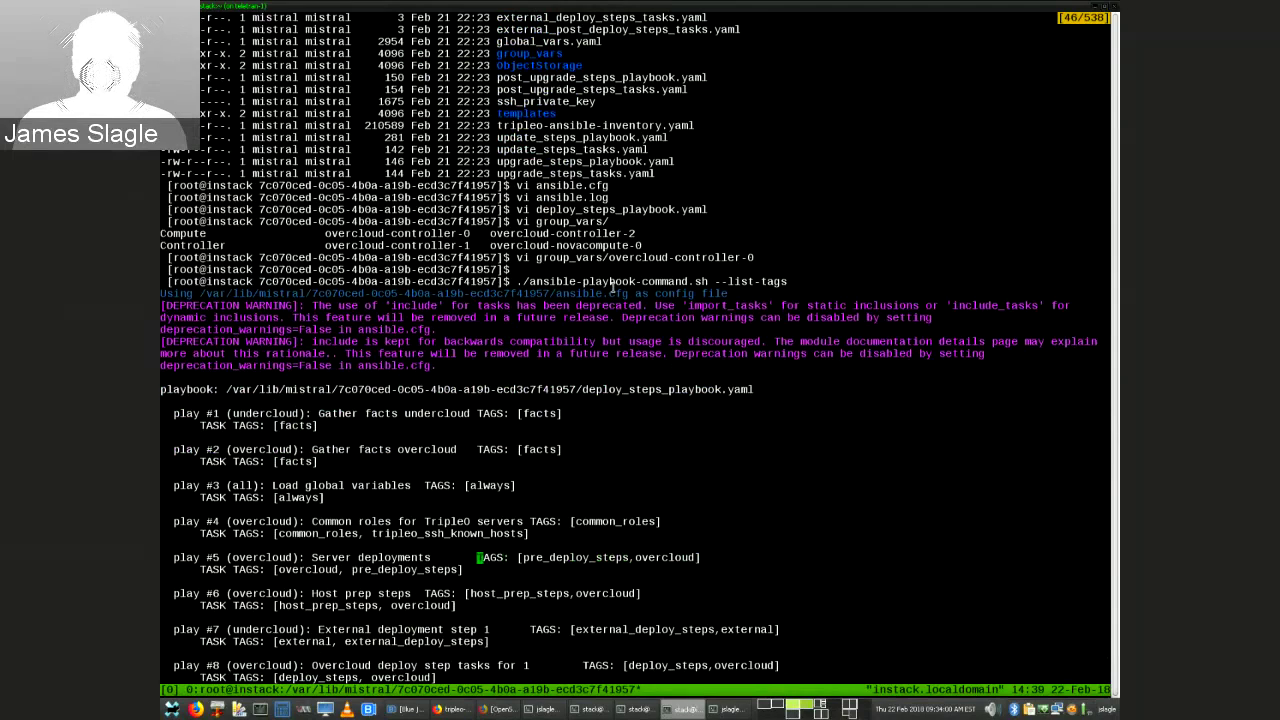
Read through the tags of the host prep, deployment step and post-deployment plays, and return to the shell prompt.
key("Down")
key("Down")
key("Down")
key("Down")
key("Down")
key("Down")
key("Down")
key("Down")
key("Down")
key("Down")
key("Down")
key("Down")
key("Down")
key("Down")
key("Down")
key("Down")
key("Down")
key("Down")
key("Down")
key("Down")
key("Down")
key("Down")
key("Down")
key("Down")
key("Down")
key("Down")
key("Down")
key("Down")
key("Down")
key("Down")
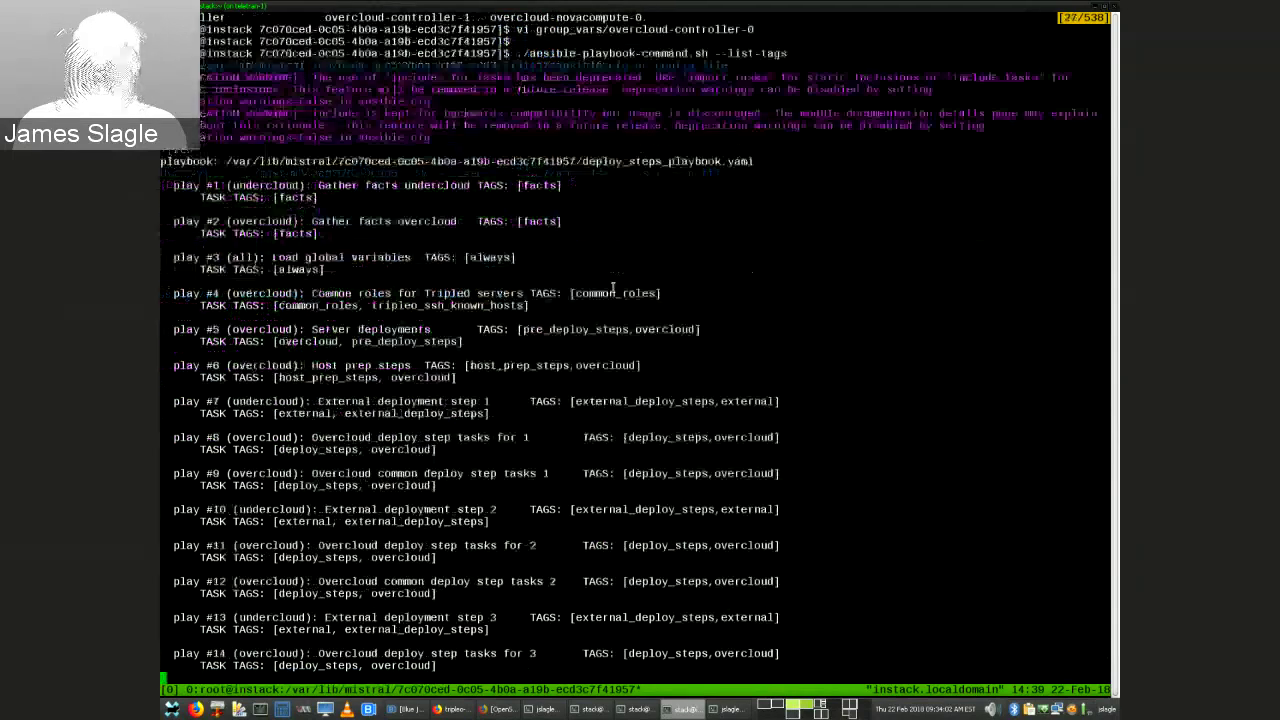
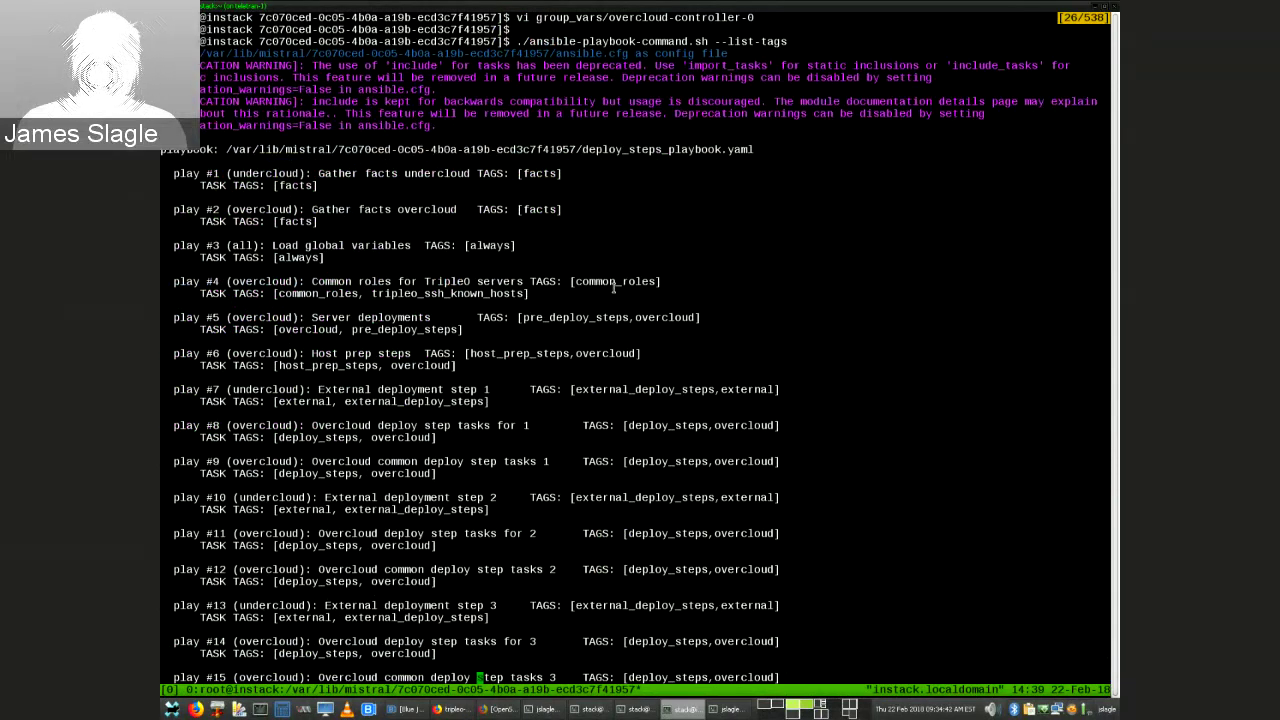
scroll(614, 288, "down", 5)
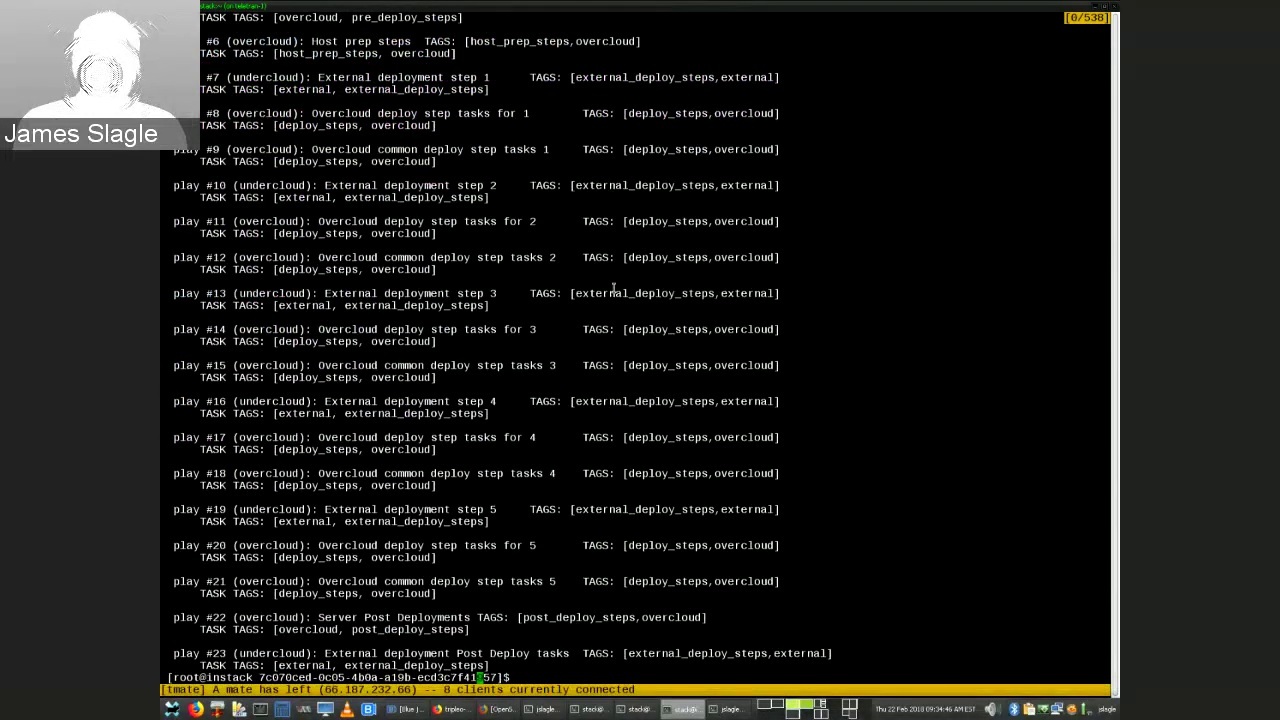
scroll(614, 288, "down", 1)
key("Return")
key("Return")
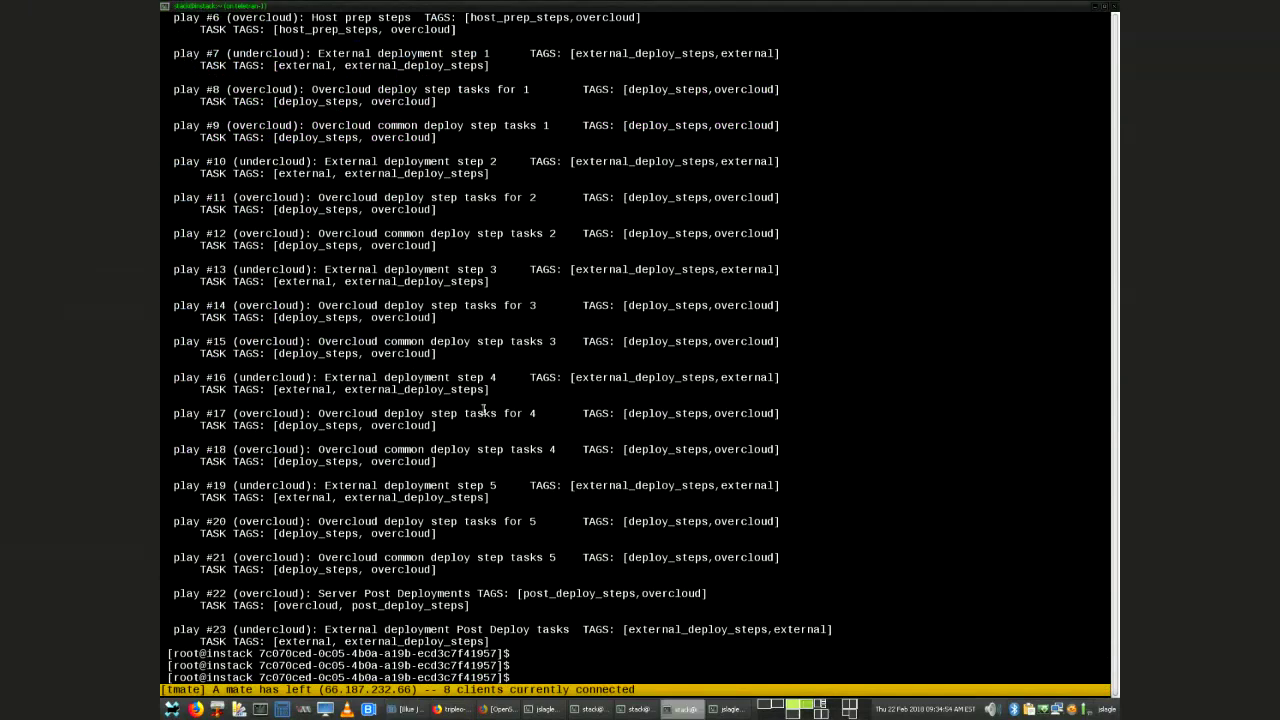
Change to the home directory, log out of the root shell back to the stack user, and clear the terminal.
key("Return")
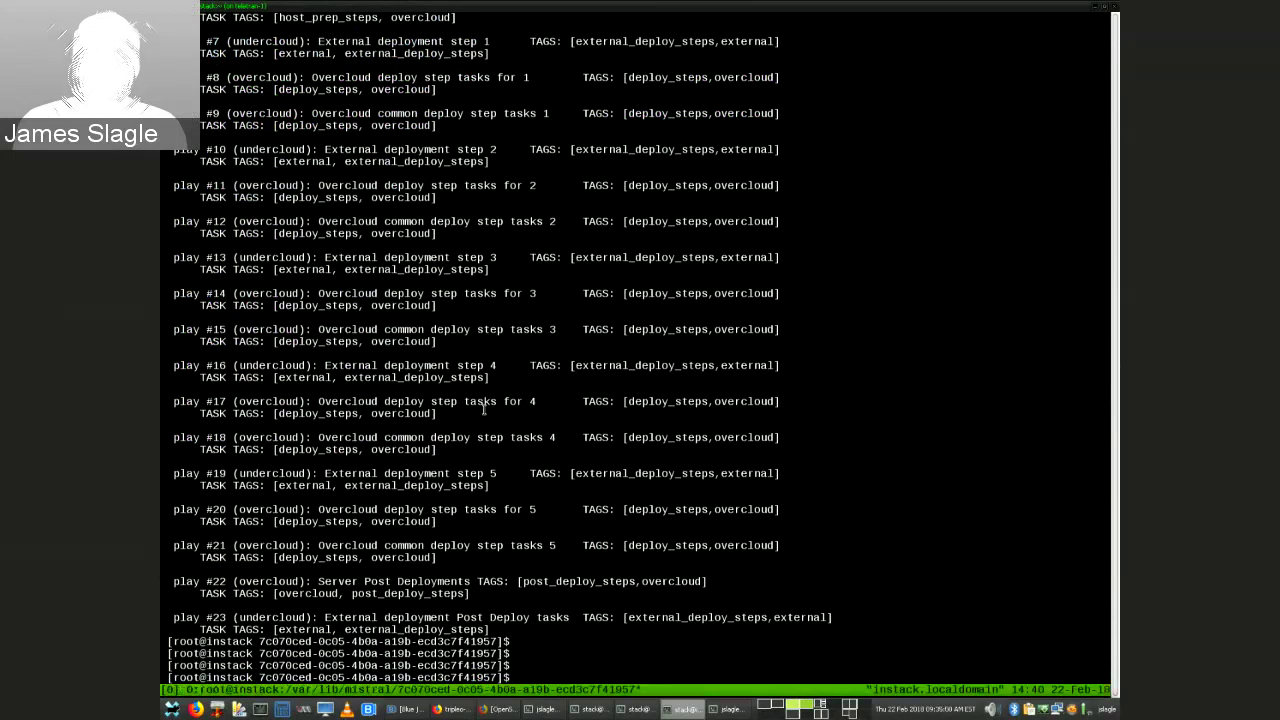
type("cd")
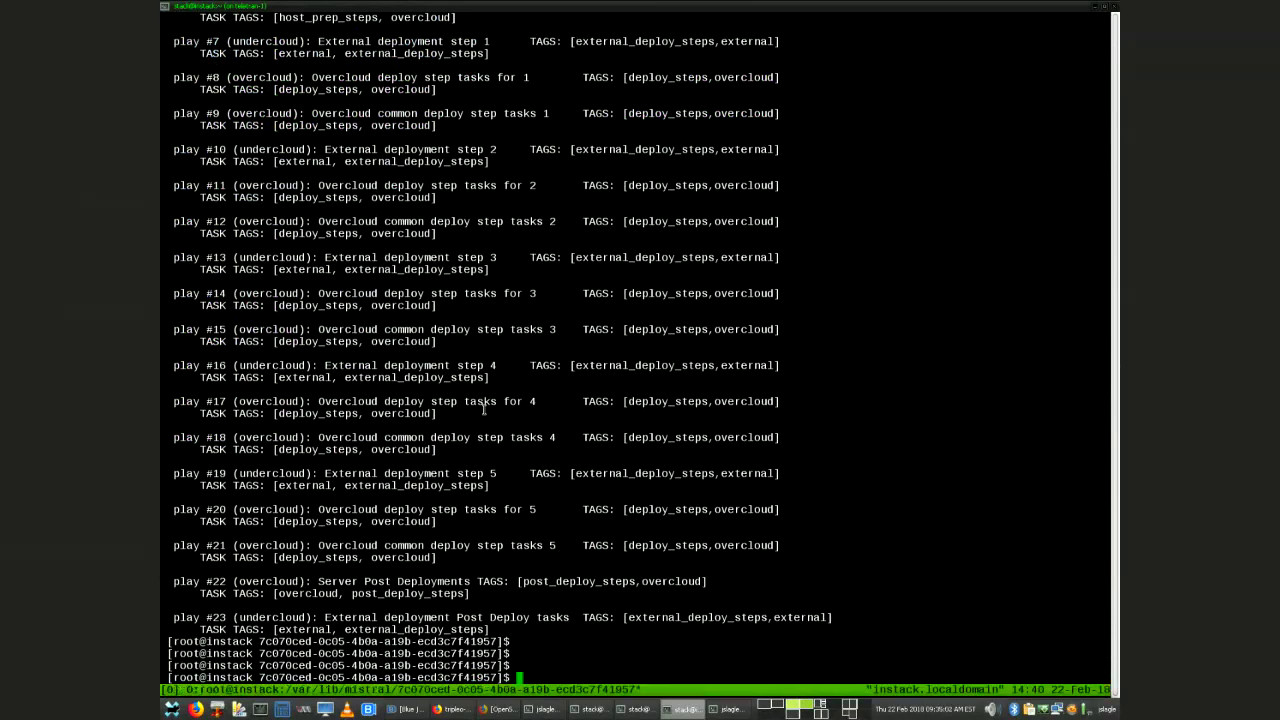
key("Return")
type("clear")
key("Return")
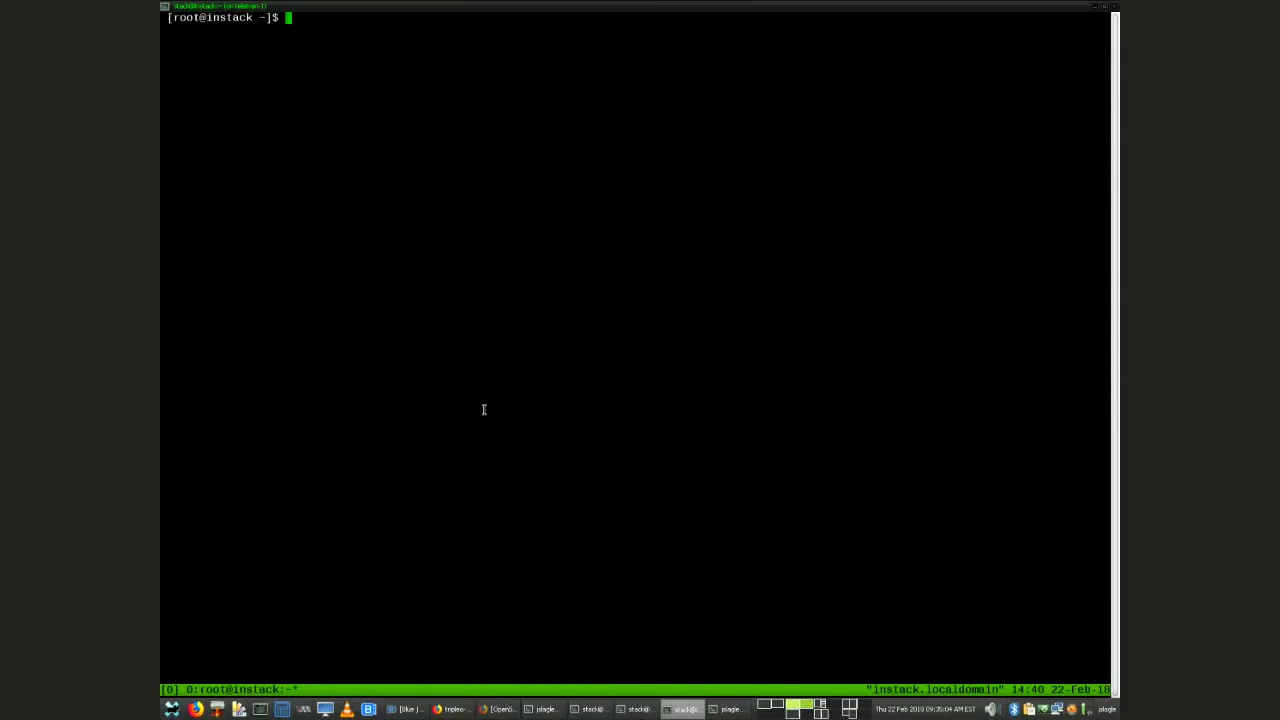
key("ctrl+d")
type("clear")
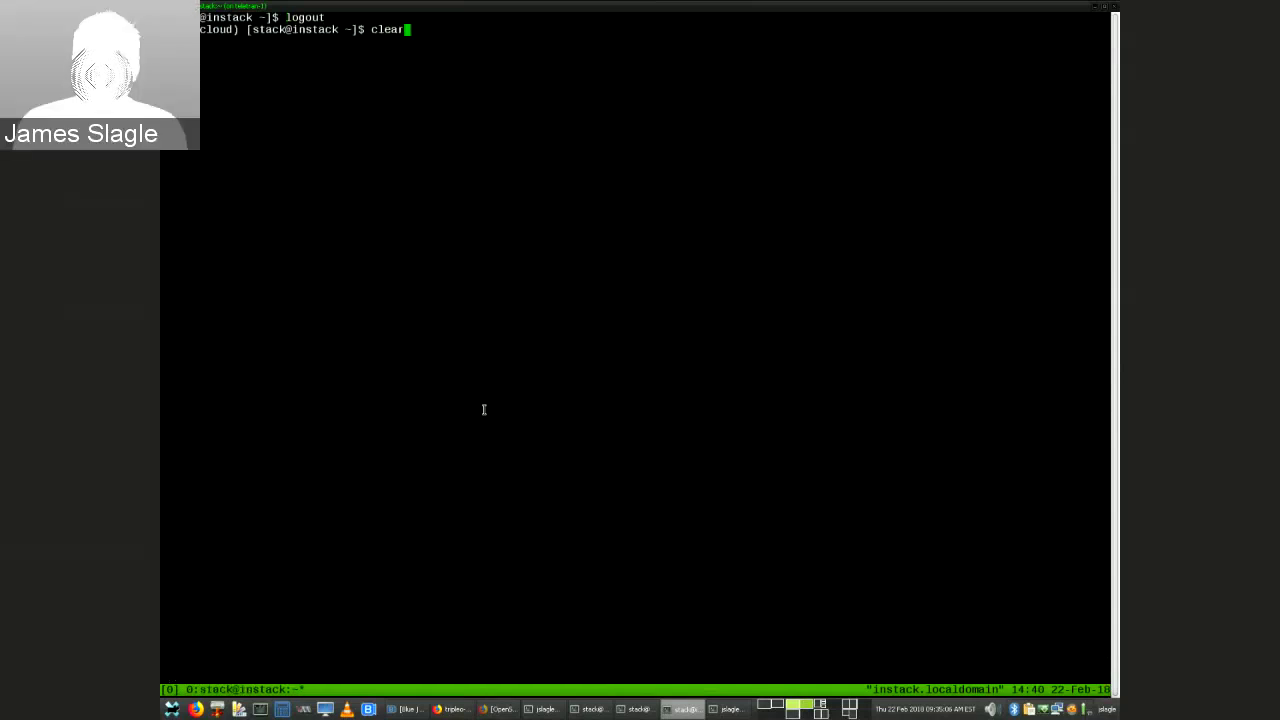
key("Return")
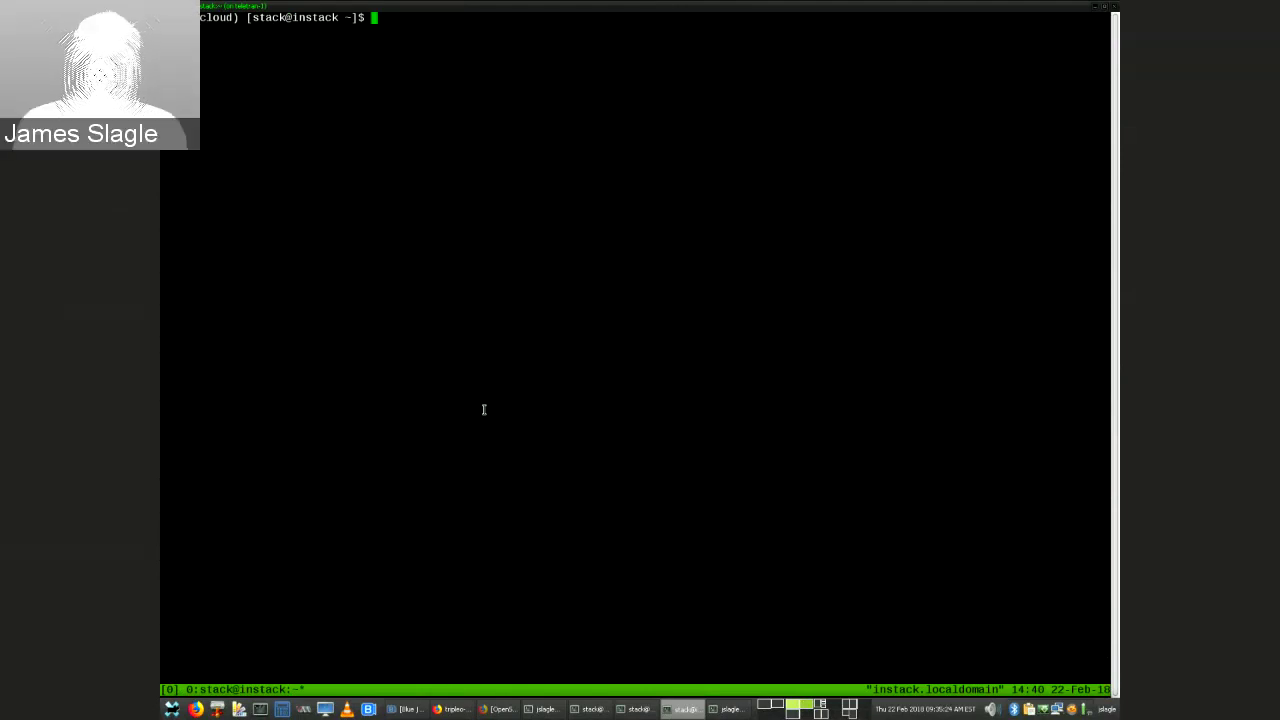
Open deploy.sh from the stack user's home directory in vi.
type("vi deploy.")
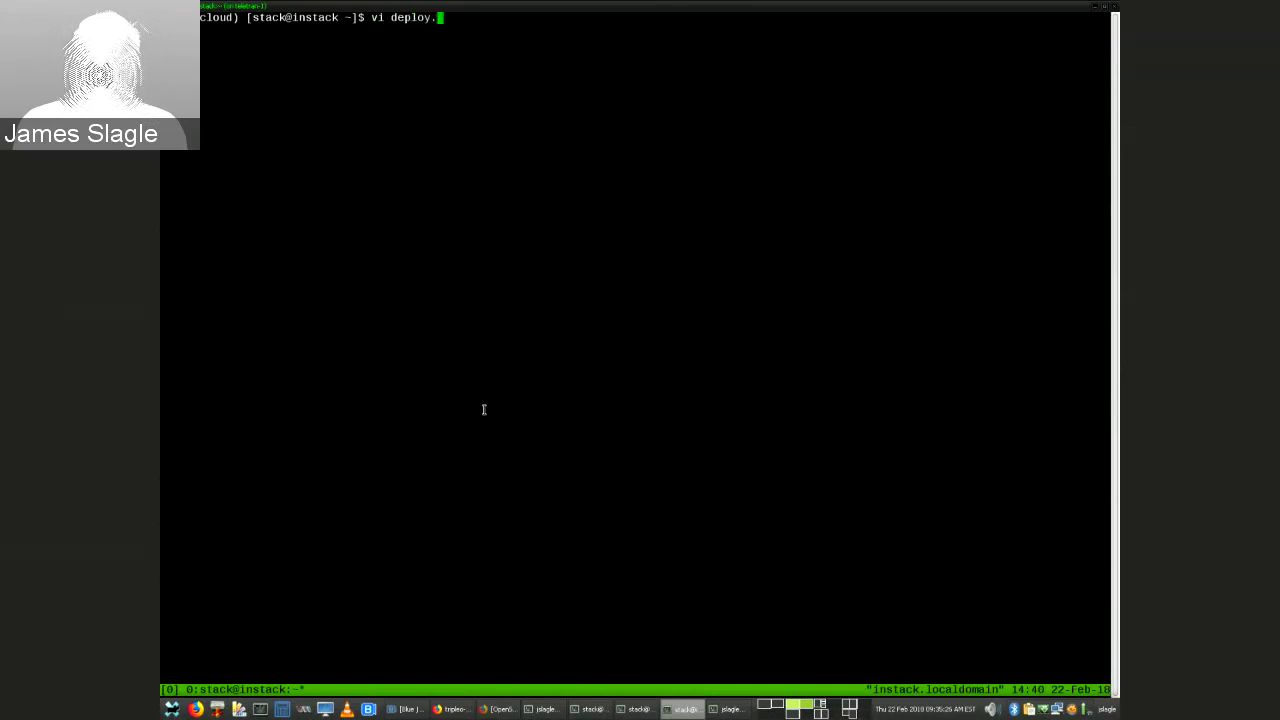
key("Return")
type(":q")
key("Return")
type("vi deploy.sh")
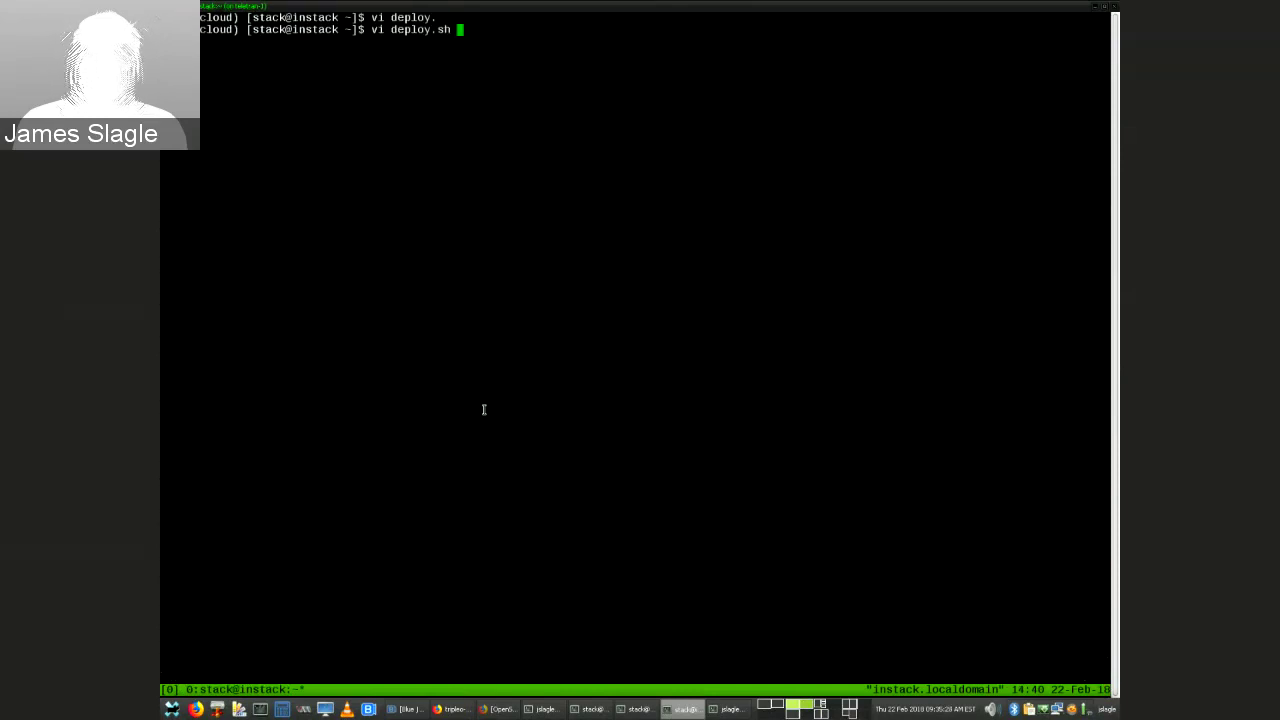
key("Return")
Examine the environment files passed in deploy.sh, around the config-download-environment.yaml line.
key("k")
key("k")
key("k")
key("k")
key("k")
key("k")
key("k")
key("k")
key("k")
key("k")
key("k")
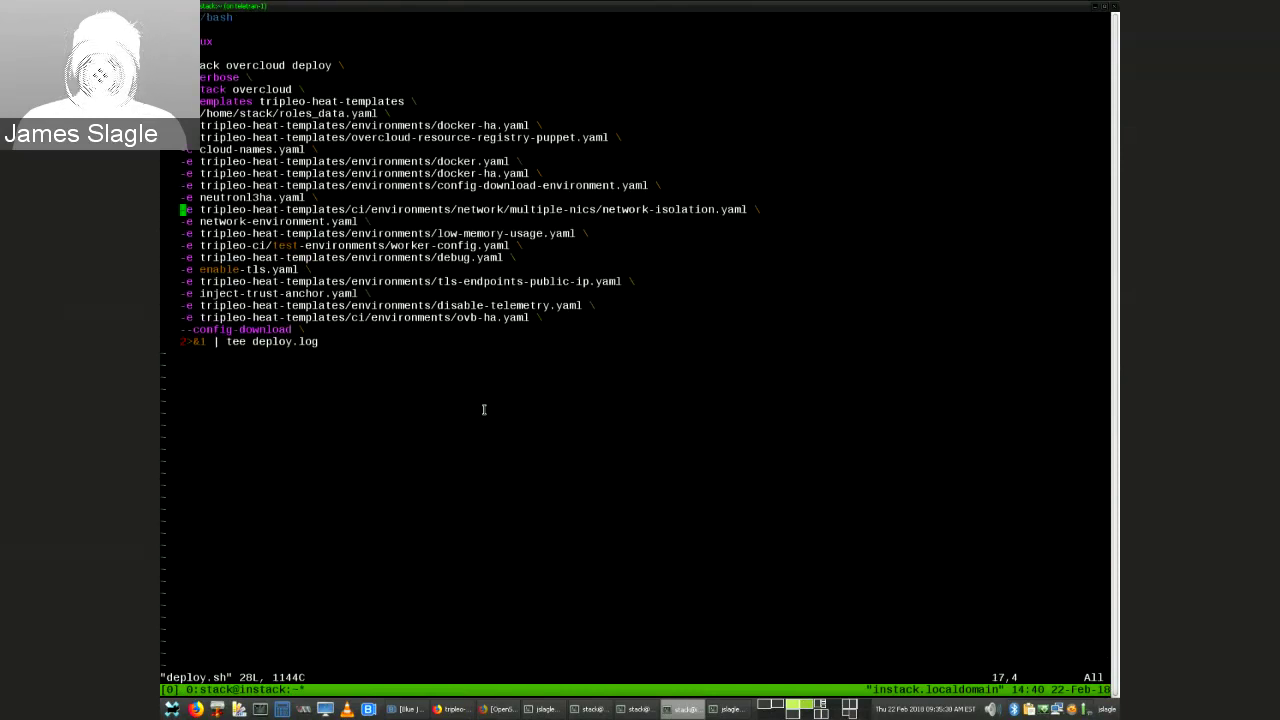
key("k")
key("k")
key("0")
key("v")
key("j")
key("Escape")
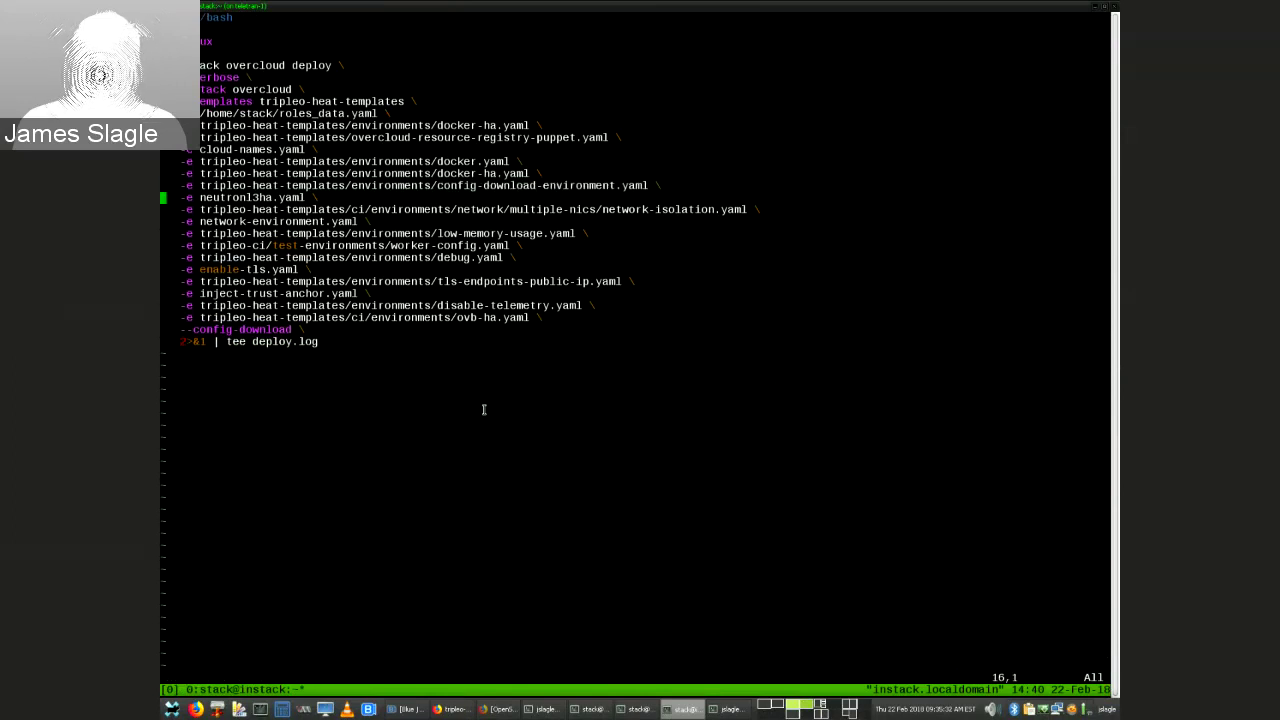
Highlight the --config-download option at the end of the deploy command in deploy.sh, and quit the file without changes.
key("j")
key("j")
key("j")
key("j")
key("j")
key("j")
key("j")
key("j")
key("j")
key("j")
key("j")
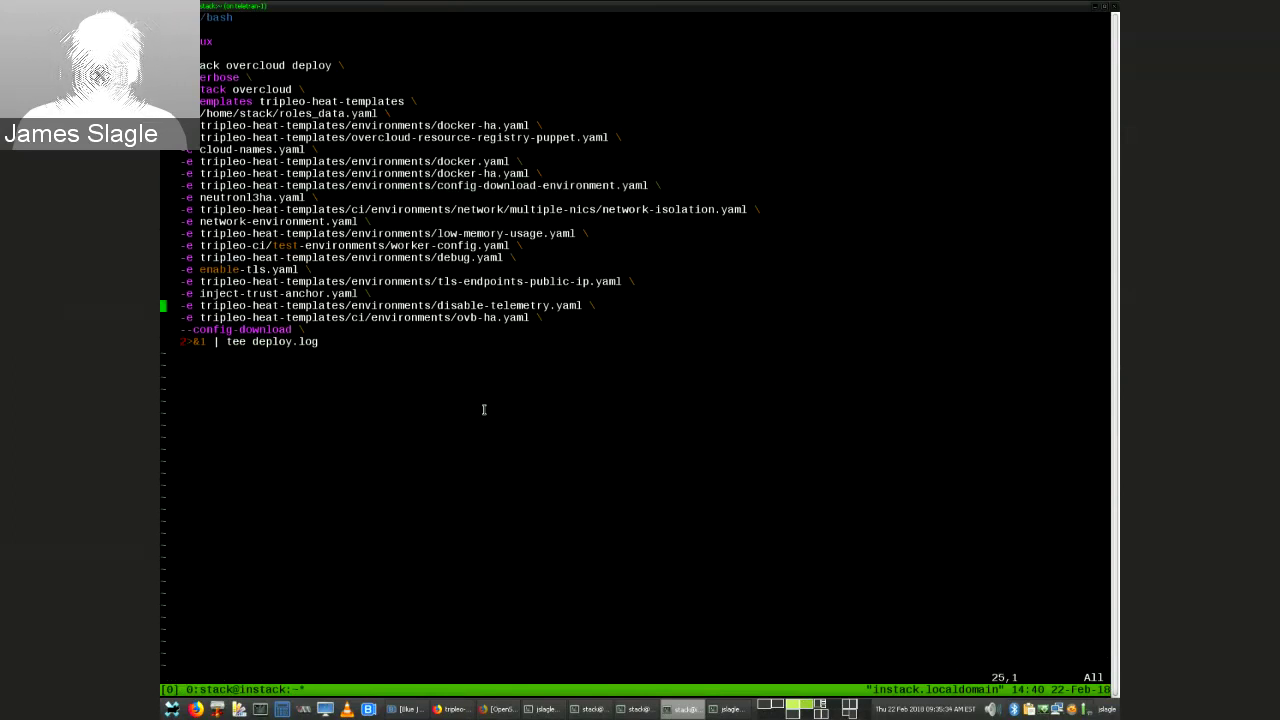
key("v")
key("j")
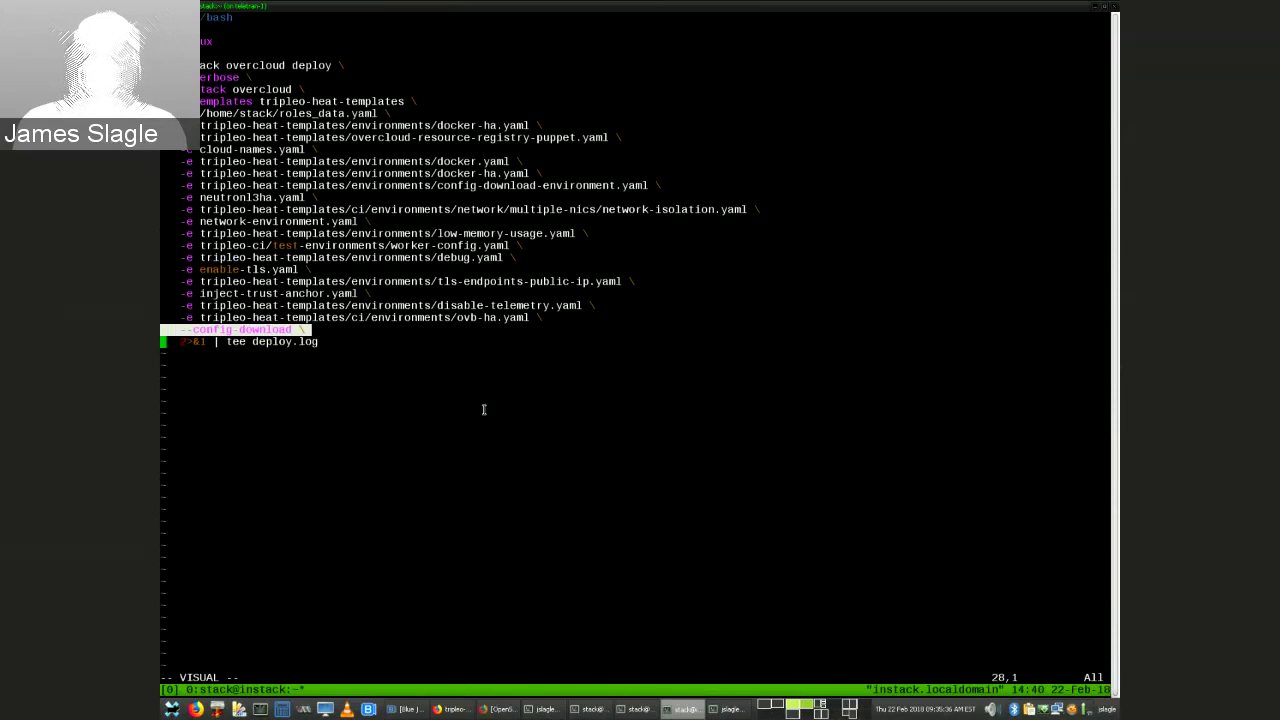
key("Escape")
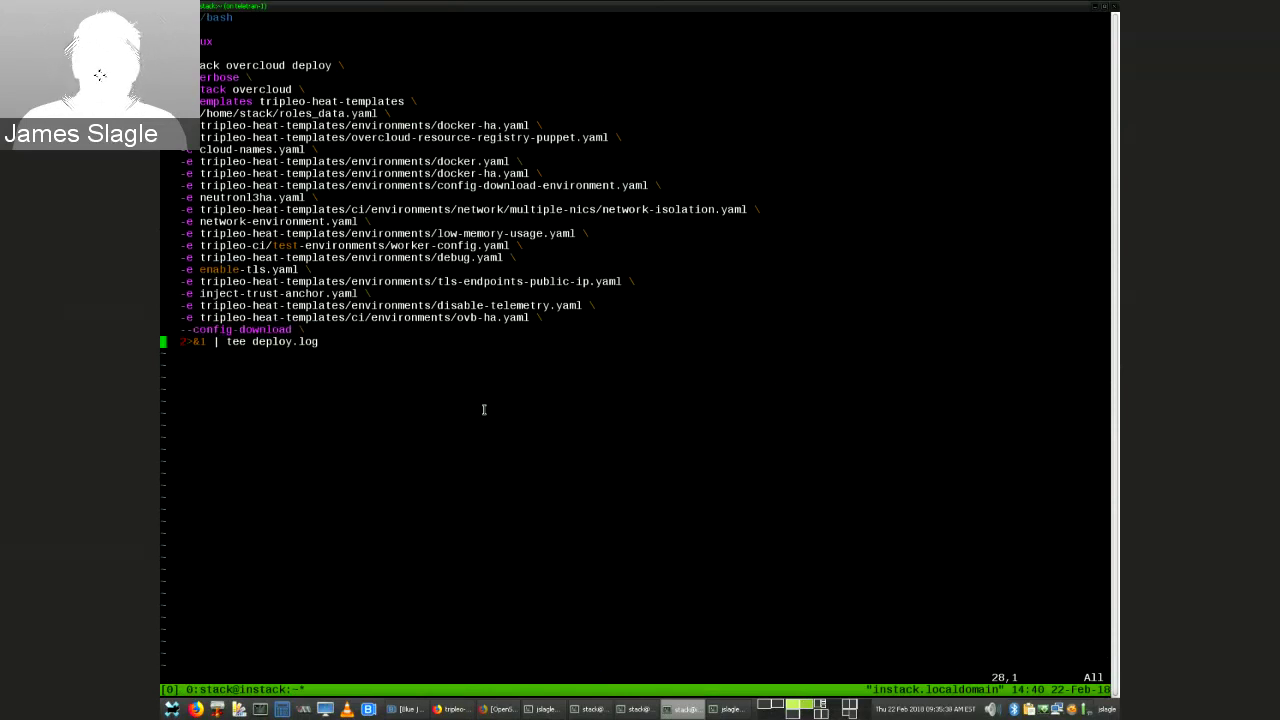
key("k")
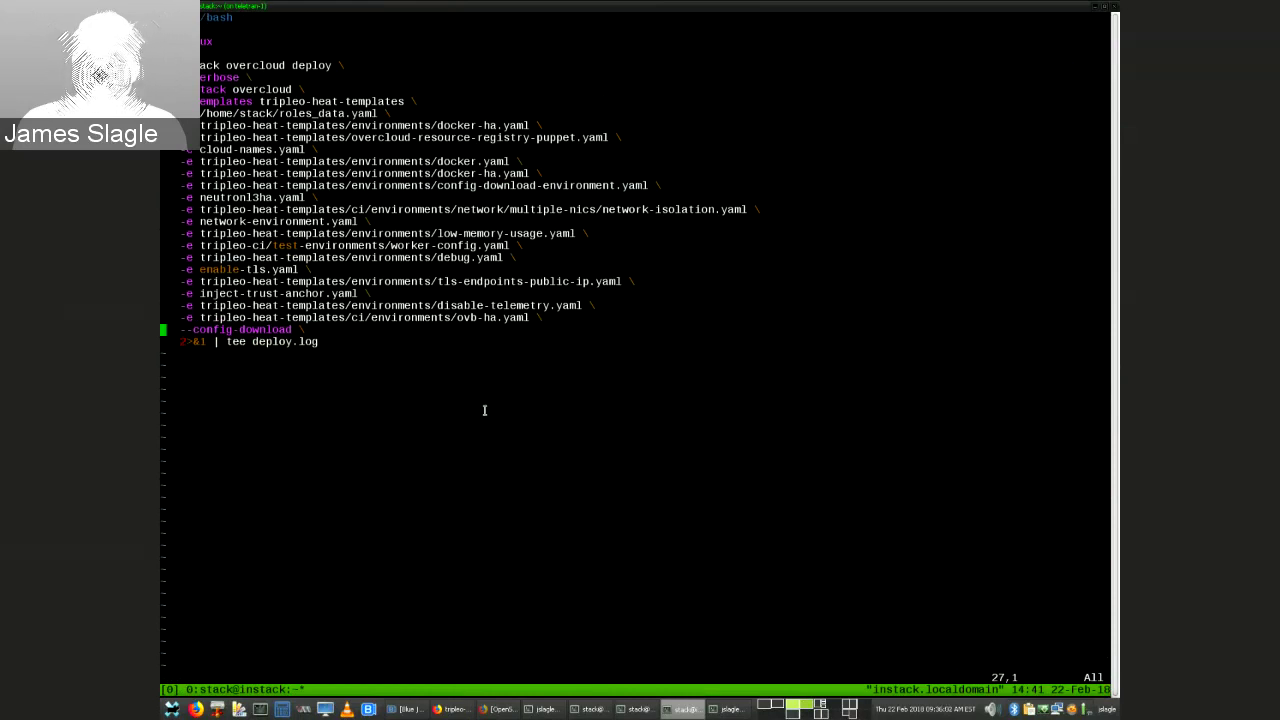
type(":q")
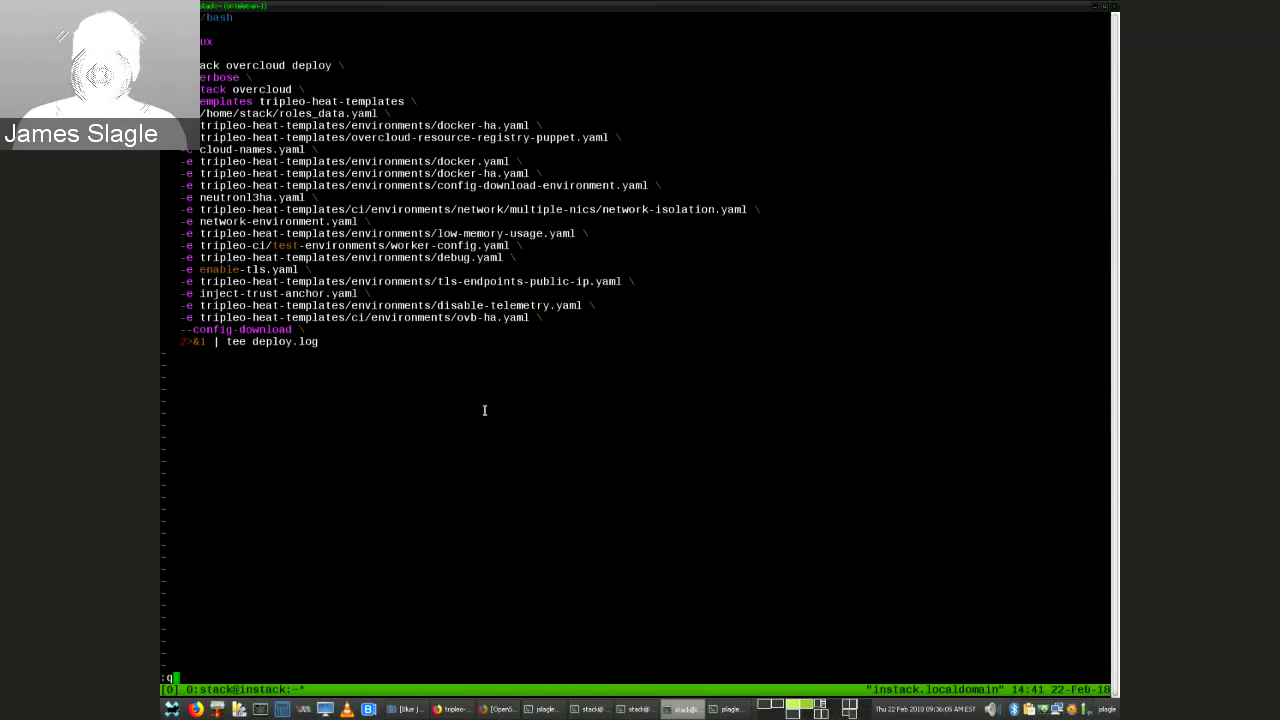
key("Return")
key("Return")
key("Return")
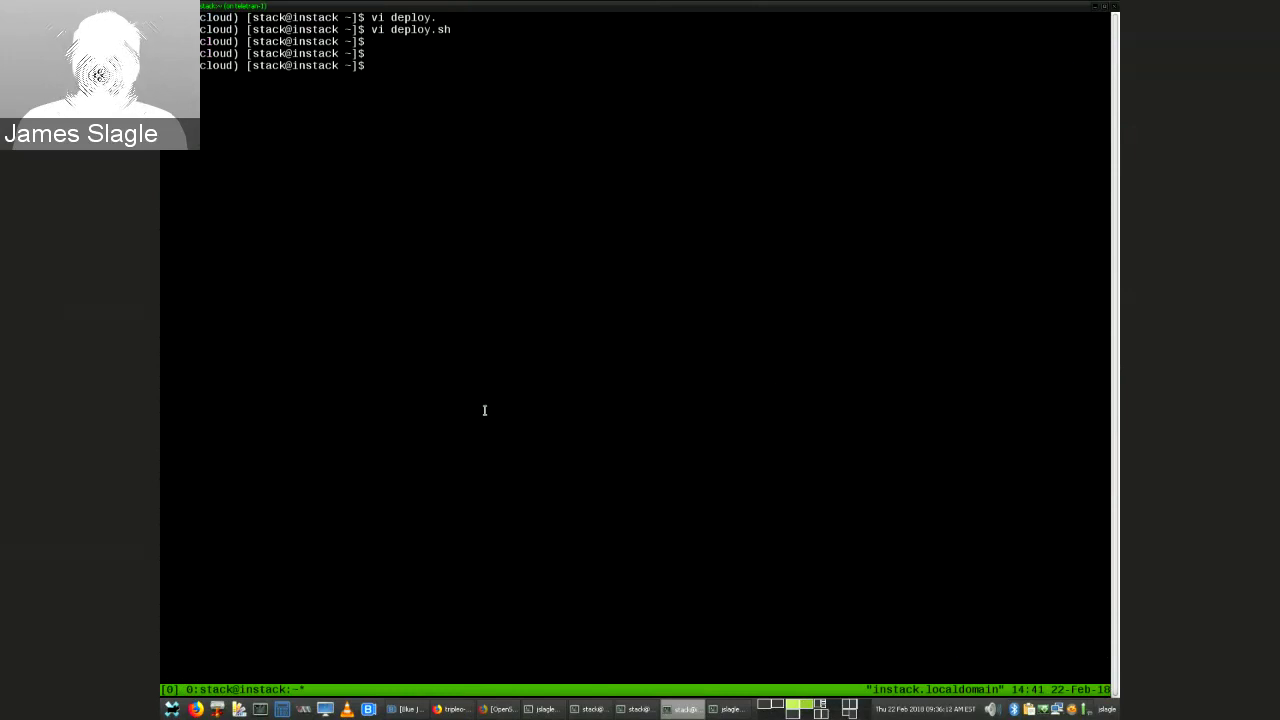
Show the usage help with tripleo-ansible-inventory --help.
type("tripleo-ansi")
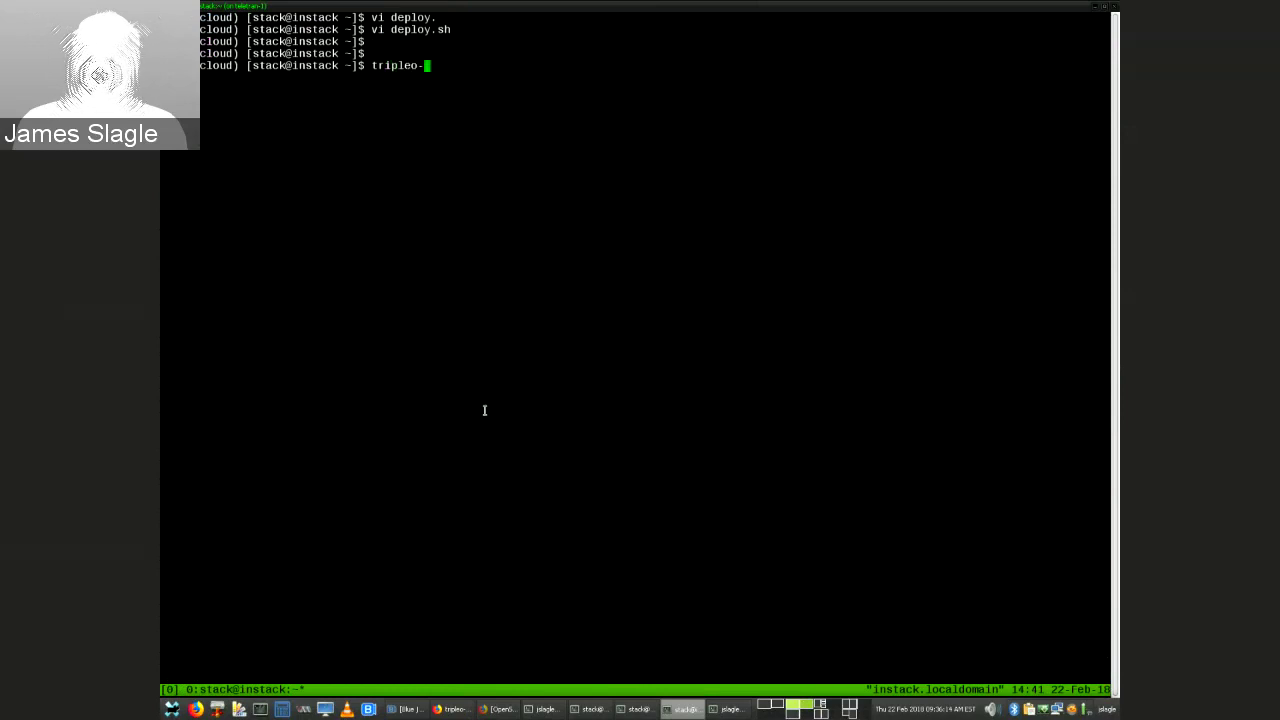
key("Tab")
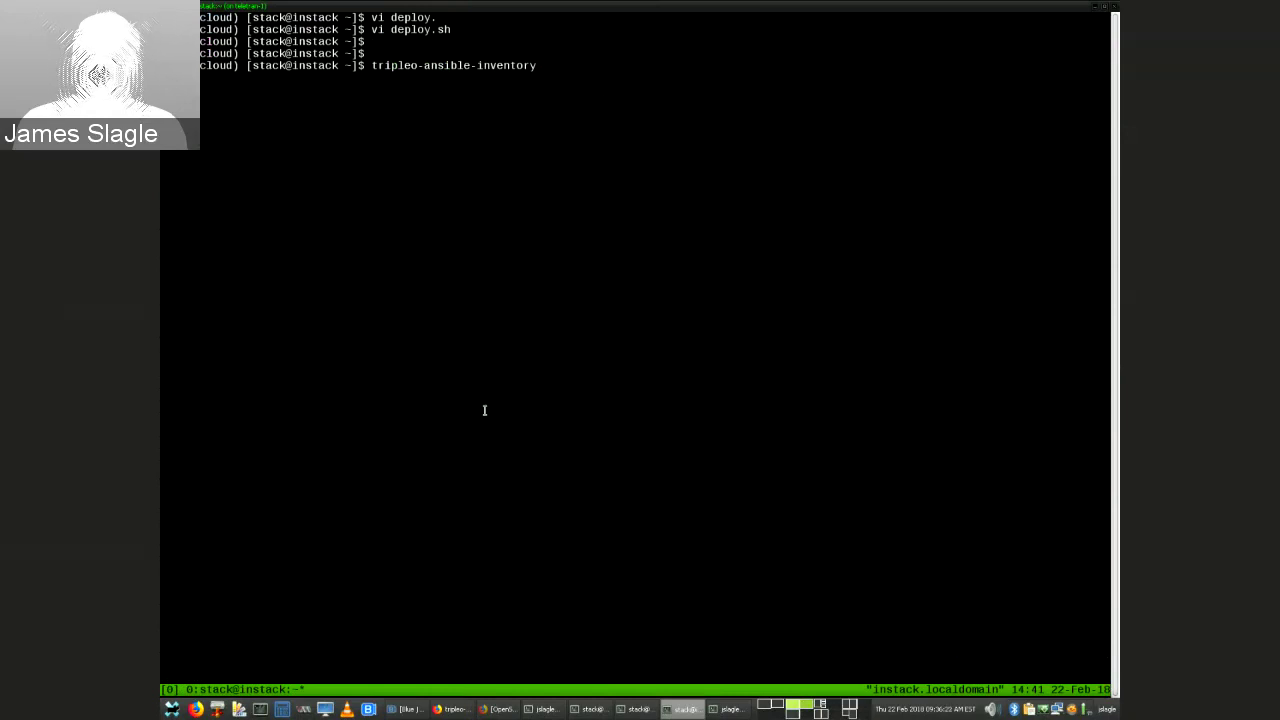
type("--help")
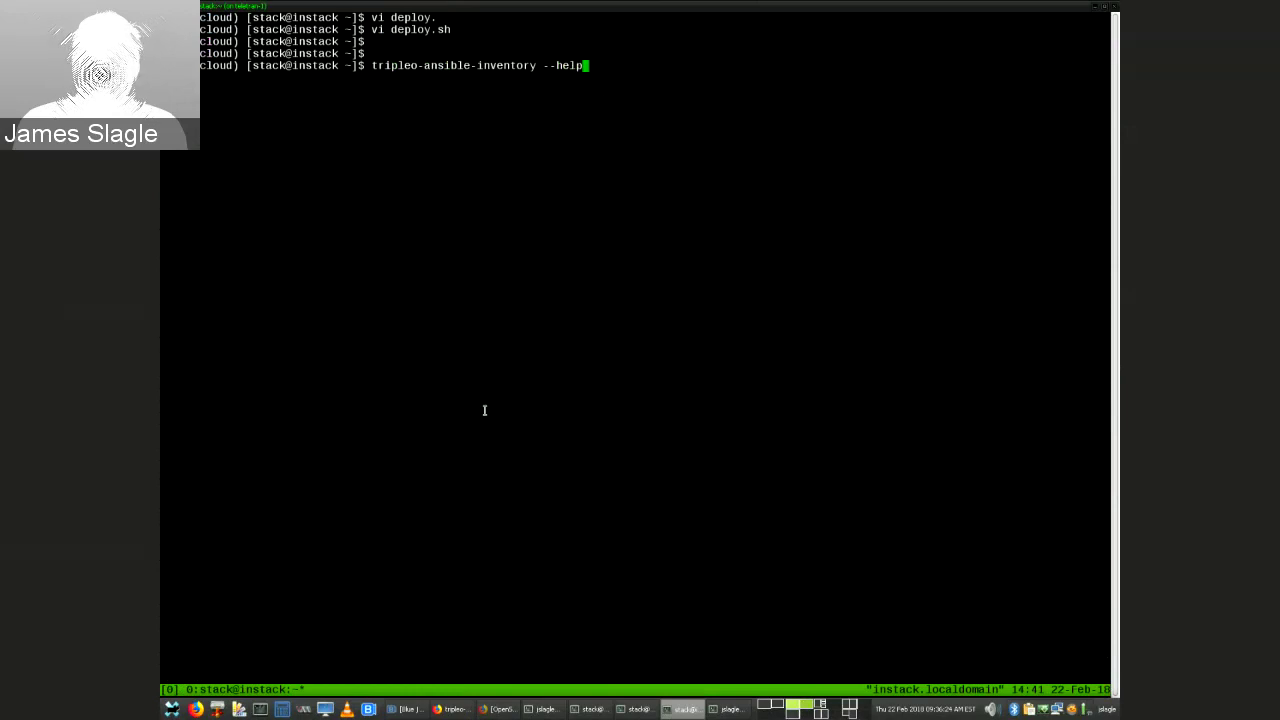
key("Return")
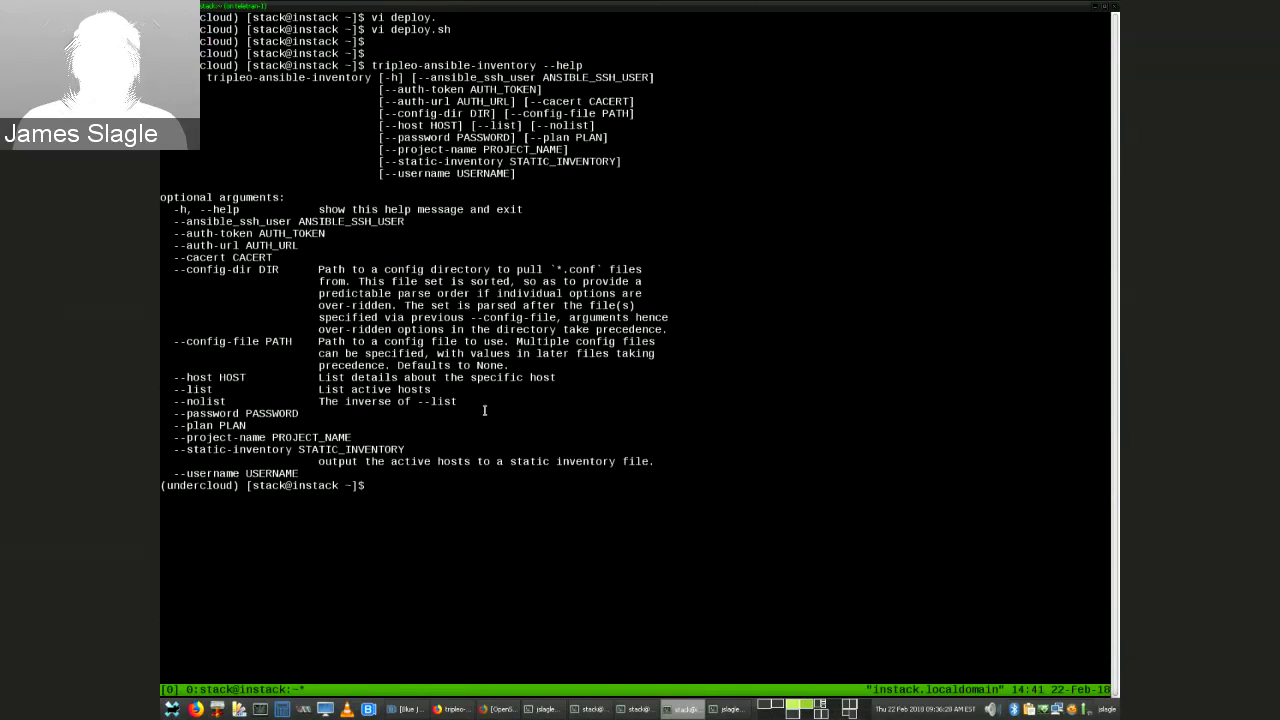
Generate a static inventory file named inventory with tripleo-ansible-inventory --static-inventory inventory.
key("Up")
key("ctrl+w")
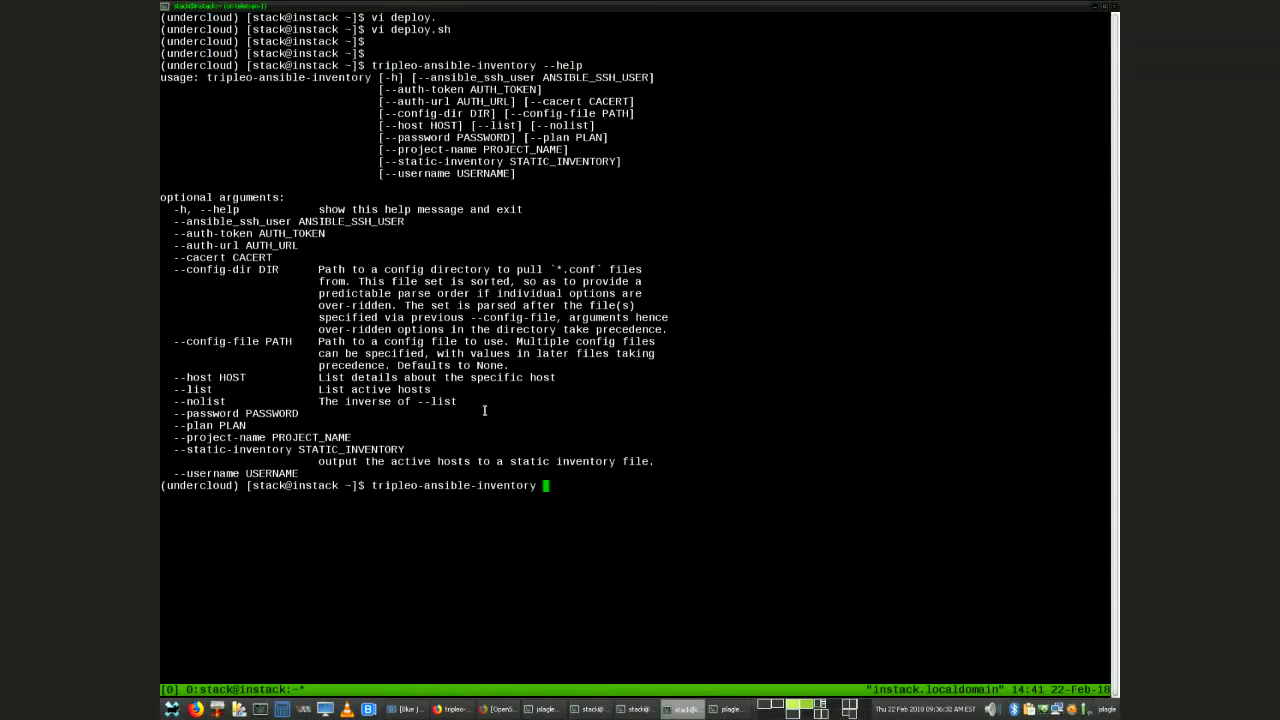
type("--")
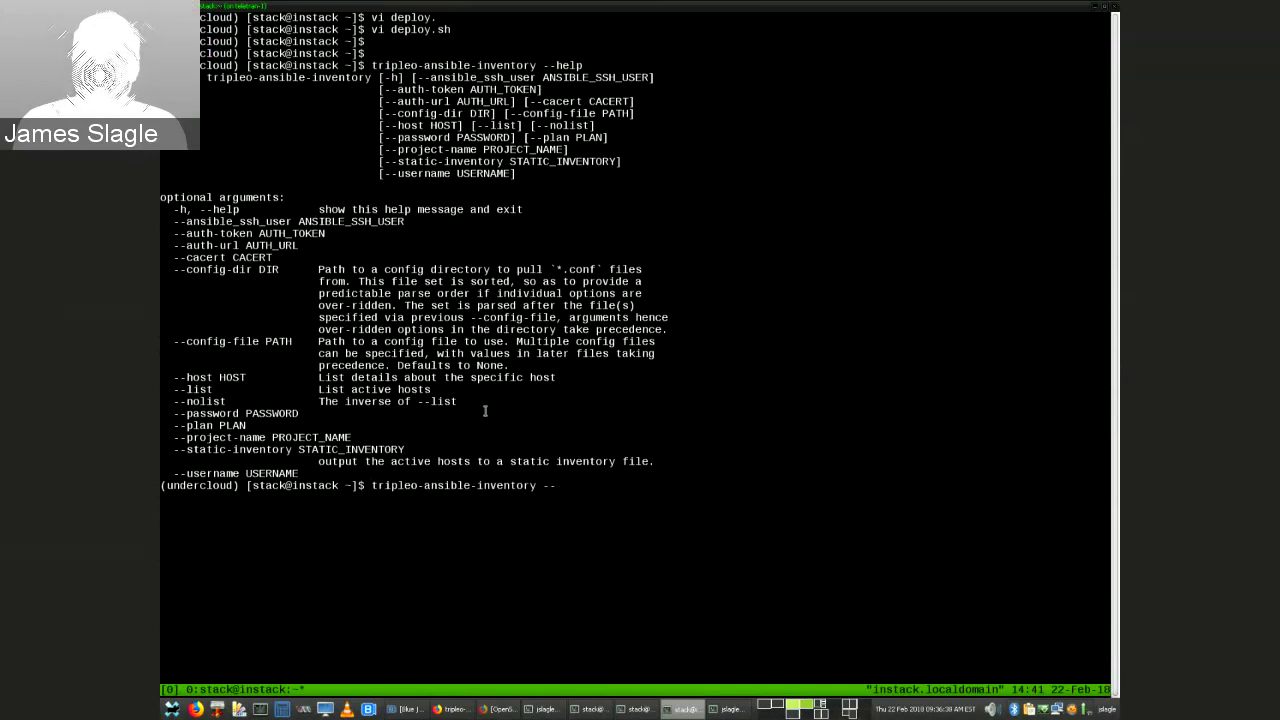
type("stat")
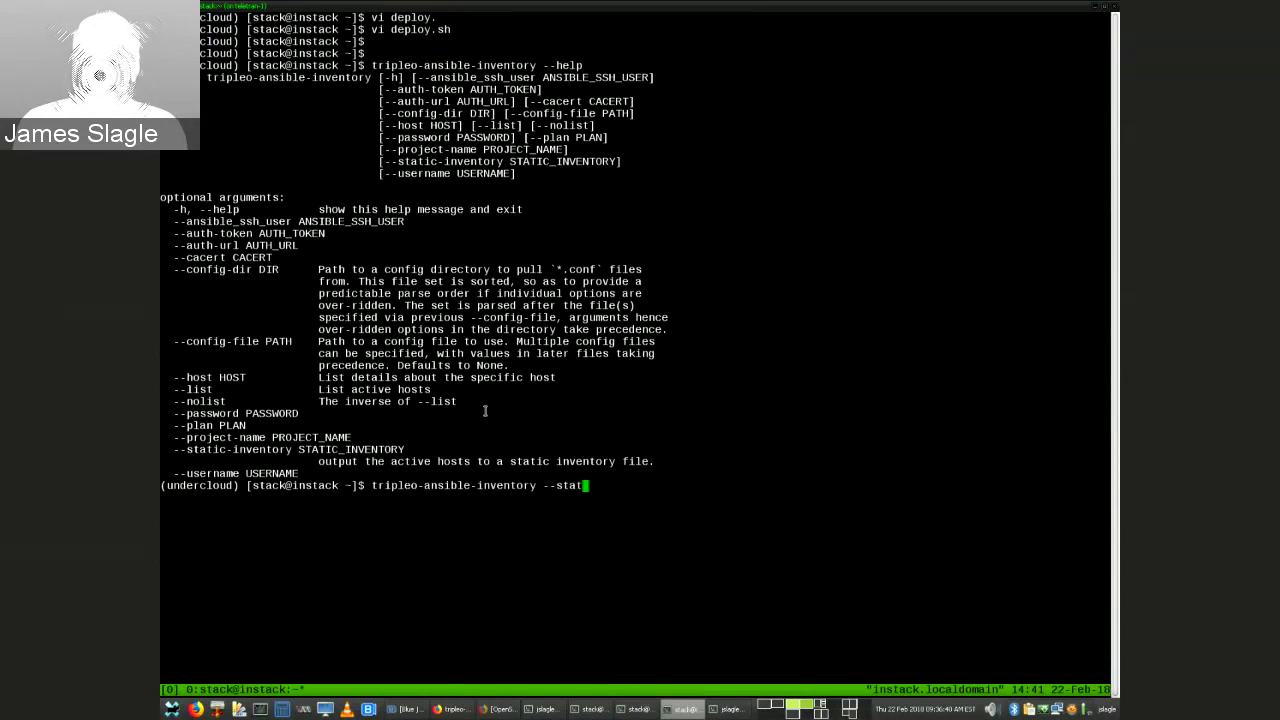
type("ic-inventory")
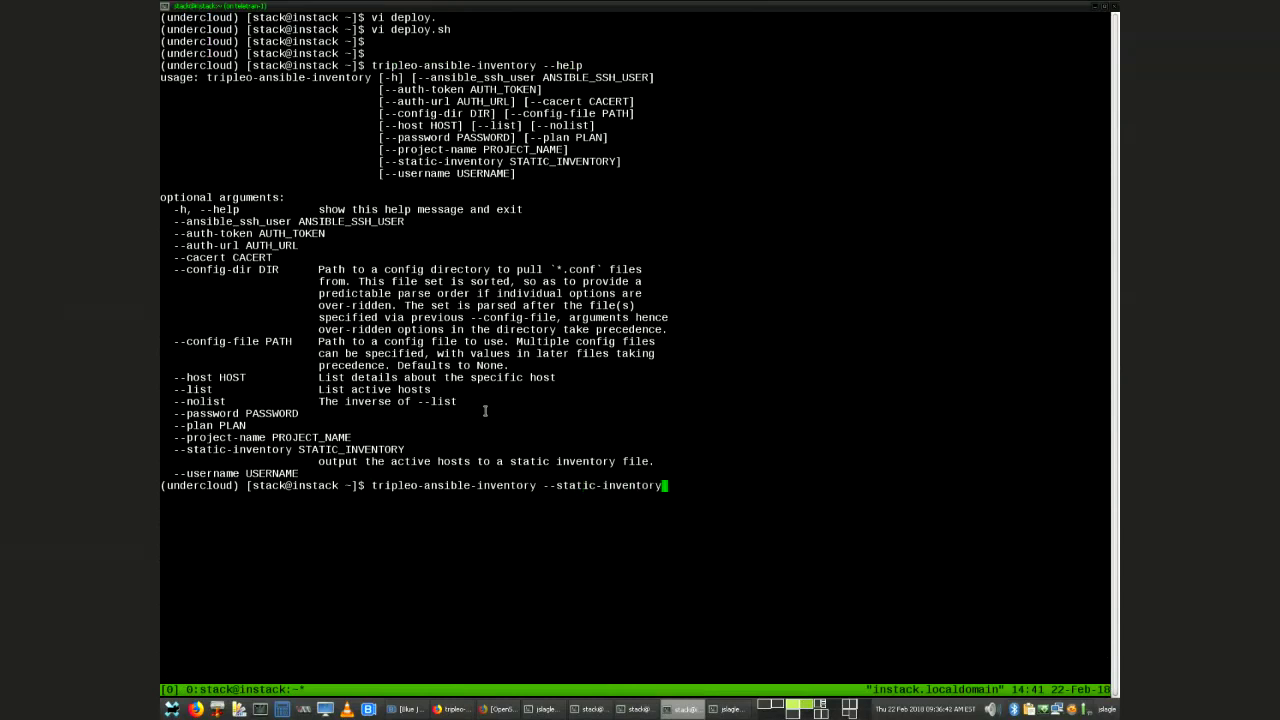
type(" inventory")
key("Return")
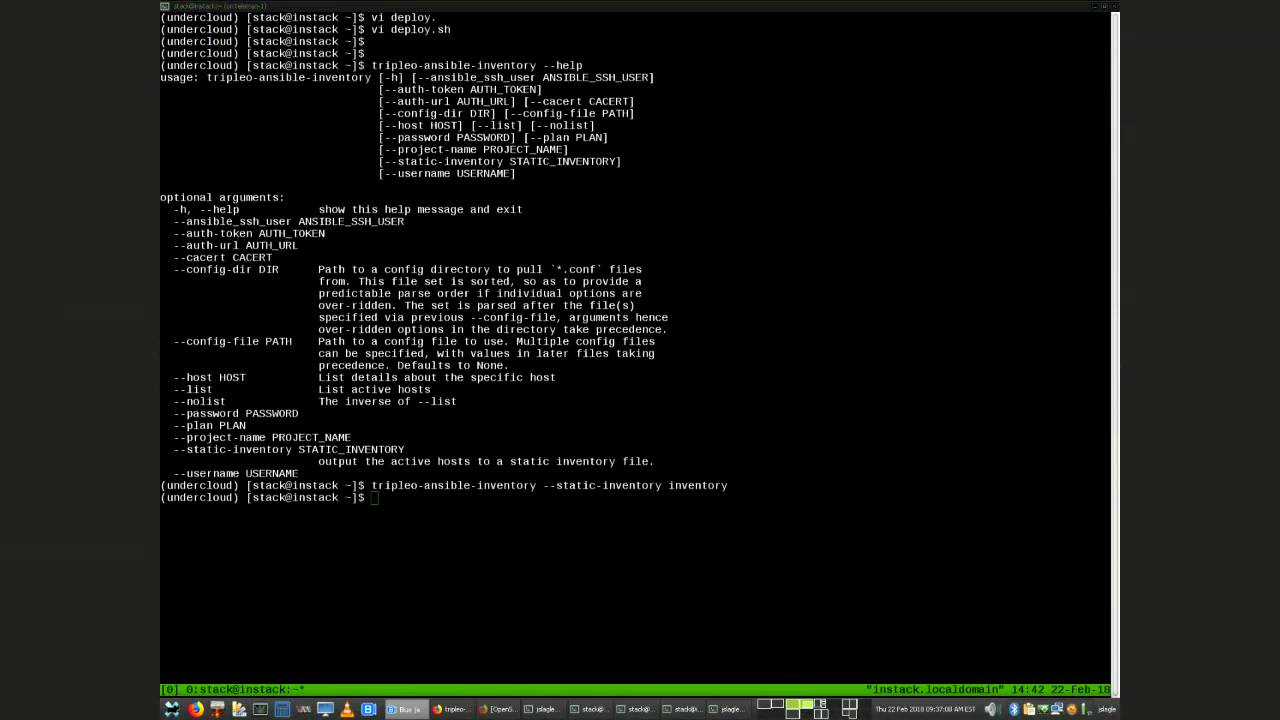
left_click(1057, 321)
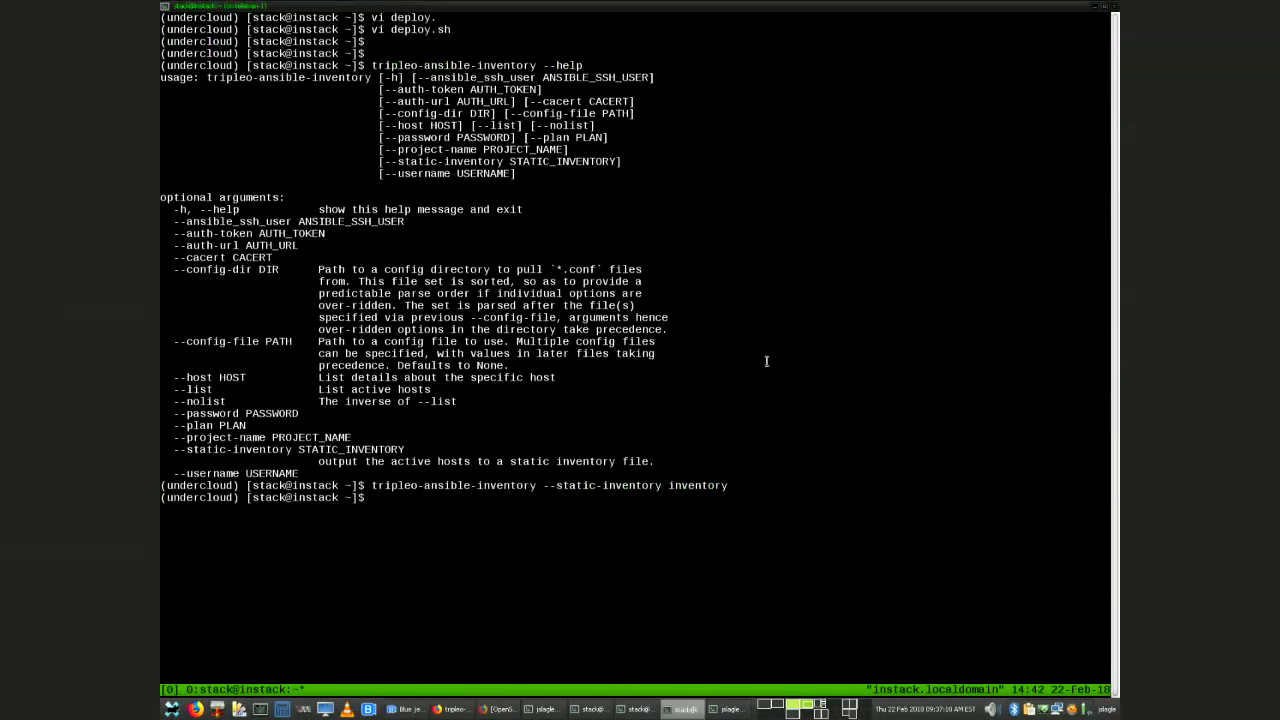
Open the inventory file in vi and examine its undercloud, overcloud-controller and Controller group entries, down through the Controller:vars section.
type("vi inventory")
key("Return")
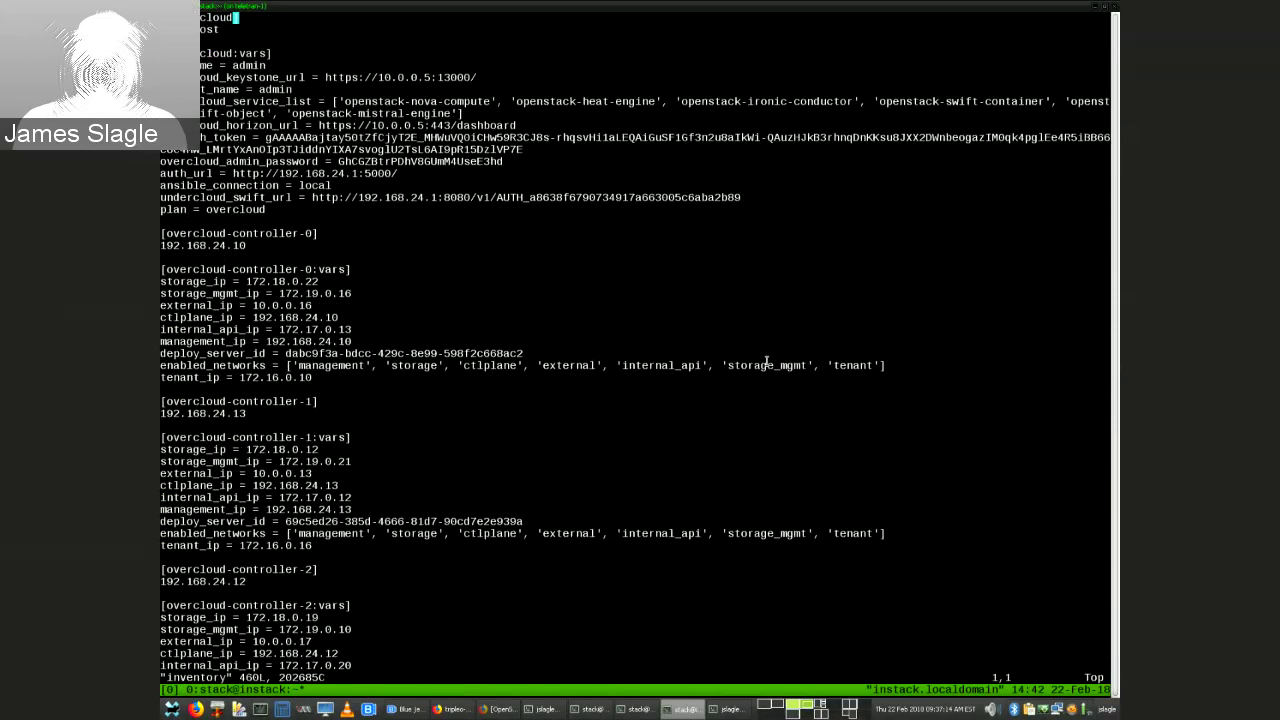
key("j")
key("j")
key("j")
key("j")
key("j")
key("j")
key("j")
key("j")
key("j")
key("j")
key("j")
key("j")
key("j")
key("j")
key("j")
key("j")
key("j")
key("j")
key("j")
key("j")
key("j")
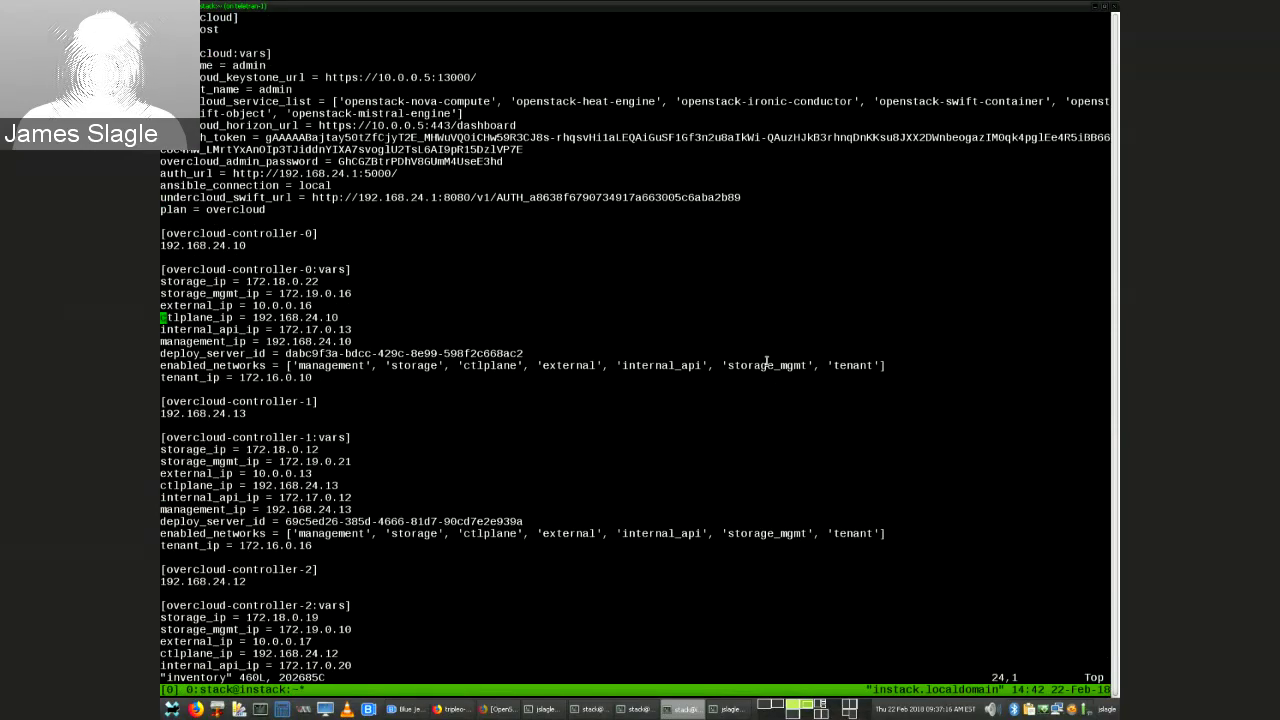
key("j")
key("j")
key("j")
key("j")
key("j")
key("j")
key("j")
key("j")
key("j")
key("j")
key("j")
key("j")
key("j")
key("j")
key("j")
key("j")
key("j")
key("j")
key("j")
key("j")
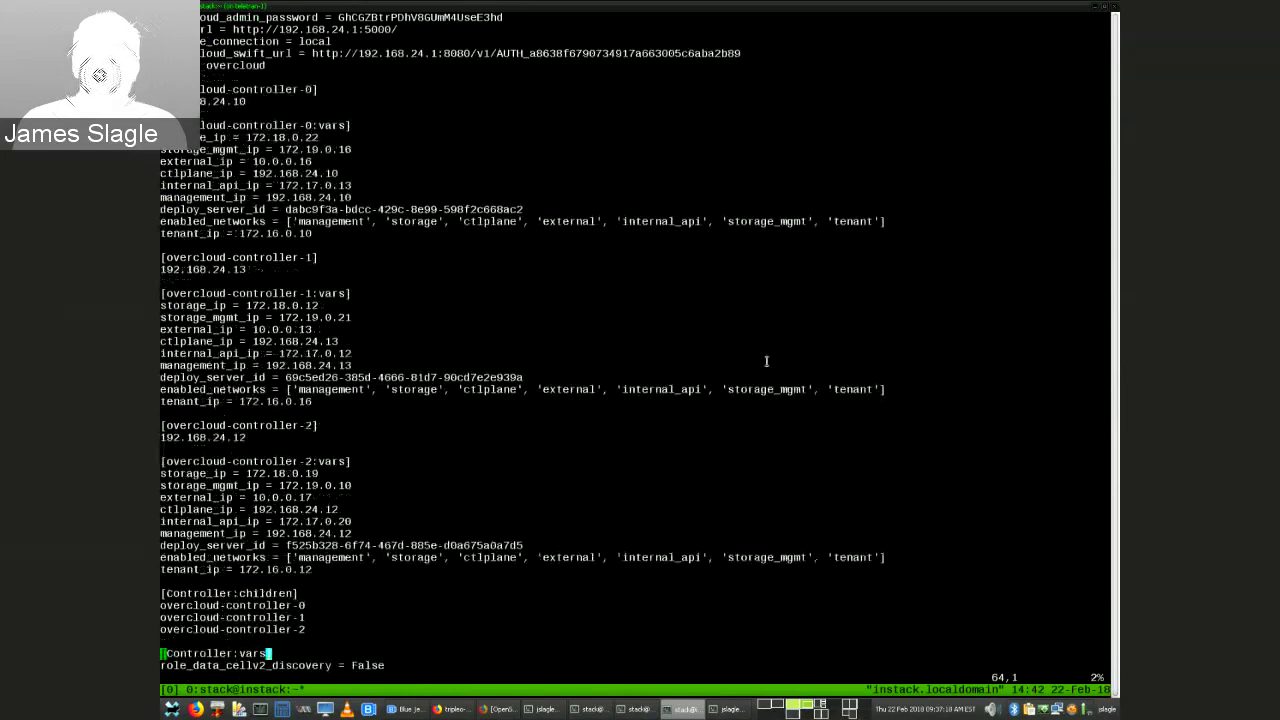
key("j")
key("j")
key("j")
key("j")
key("j")
key("j")
key("j")
key("j")
key("j")
key("j")
key("j")
key("j")
key("j")
key("j")
key("j")
key("j")
key("j")
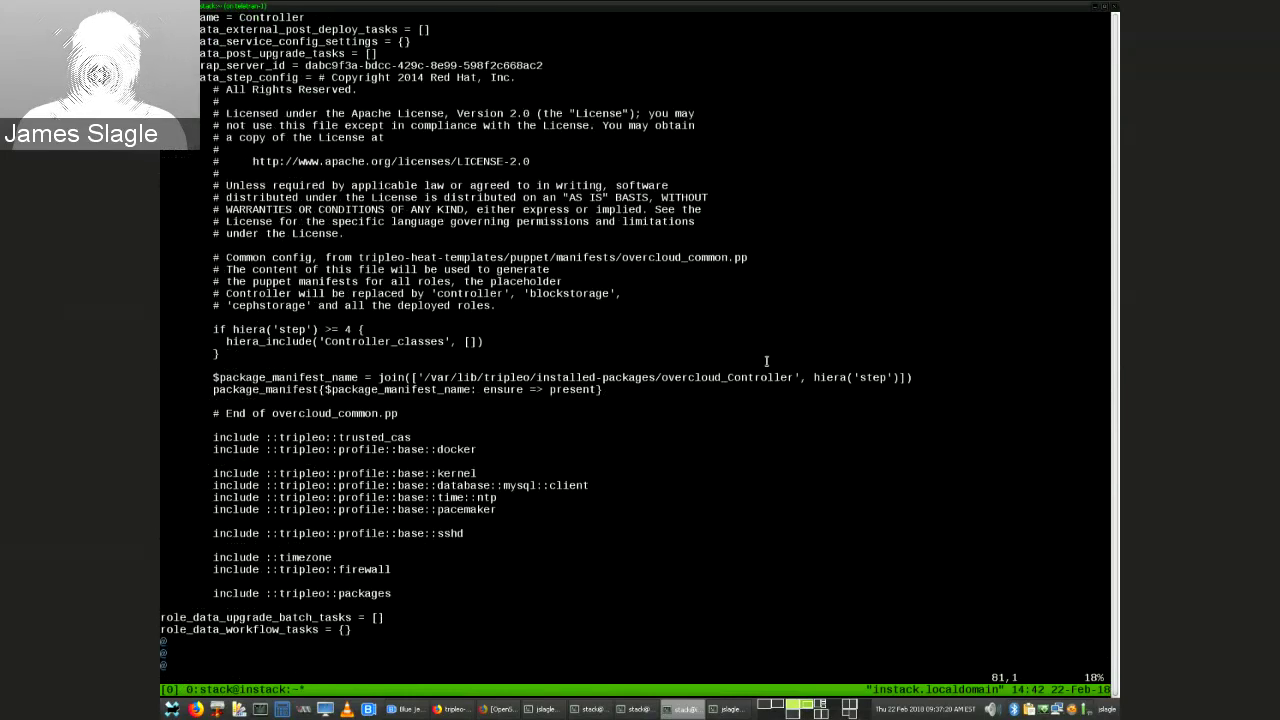
Return to the overcloud-controller-0:vars section near the start of the inventory file and quit vi without changes.
key("k")
key("k")
key("k")
key("k")
key("k")
key("k")
key("k")
key("k")
key("k")
key("k")
key("k")
key("k")
key("k")
key("k")
key("k")
key("k")
key("k")
key("k")
key("k")
key("k")
key("k")
key("k")
key("k")
key("k")
key("k")
key("k")
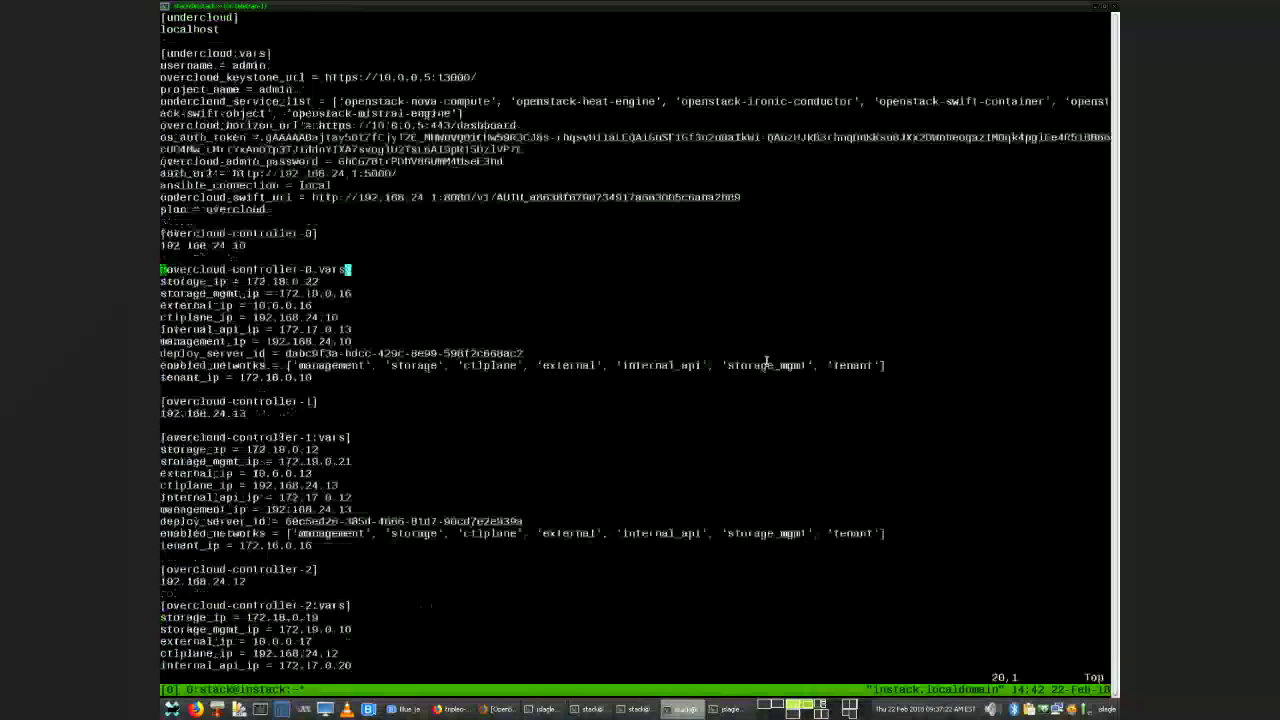
type(":q")
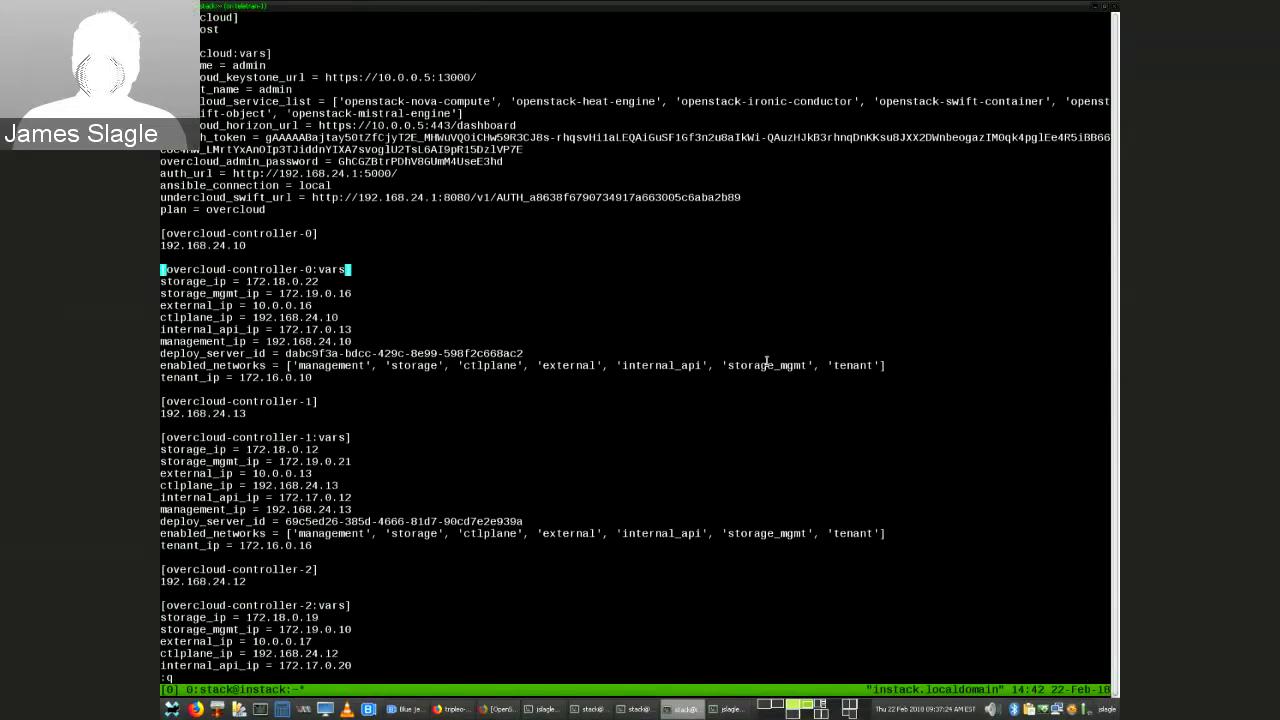
key("Return")
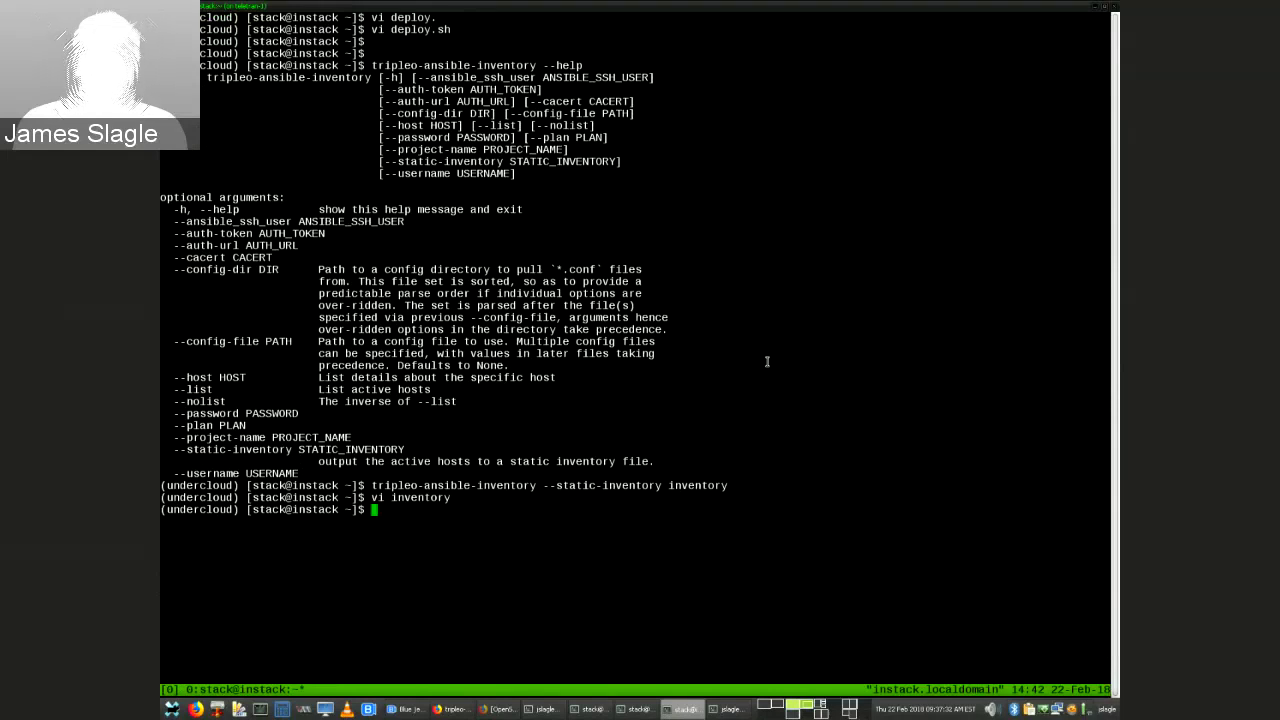
Show the usage help with tripleo-config-download --help.
type("tripleo-")
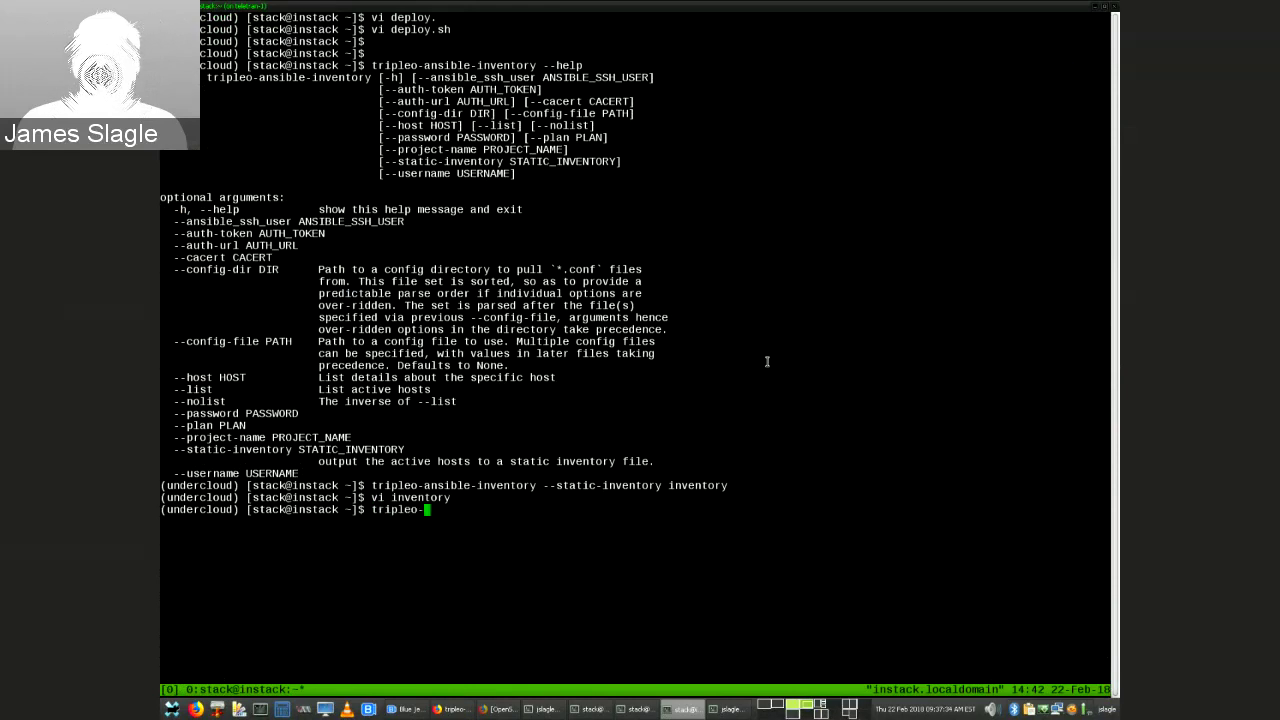
type("config-download")
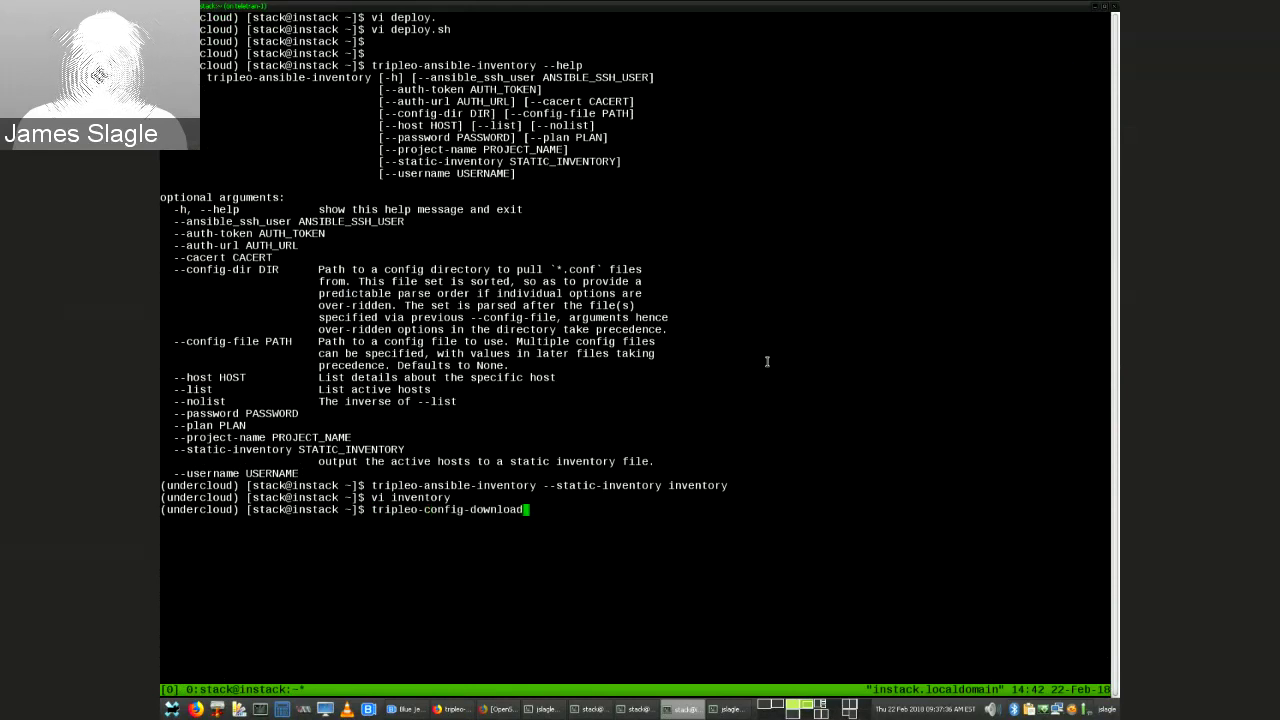
type(" --help")
key("Return")
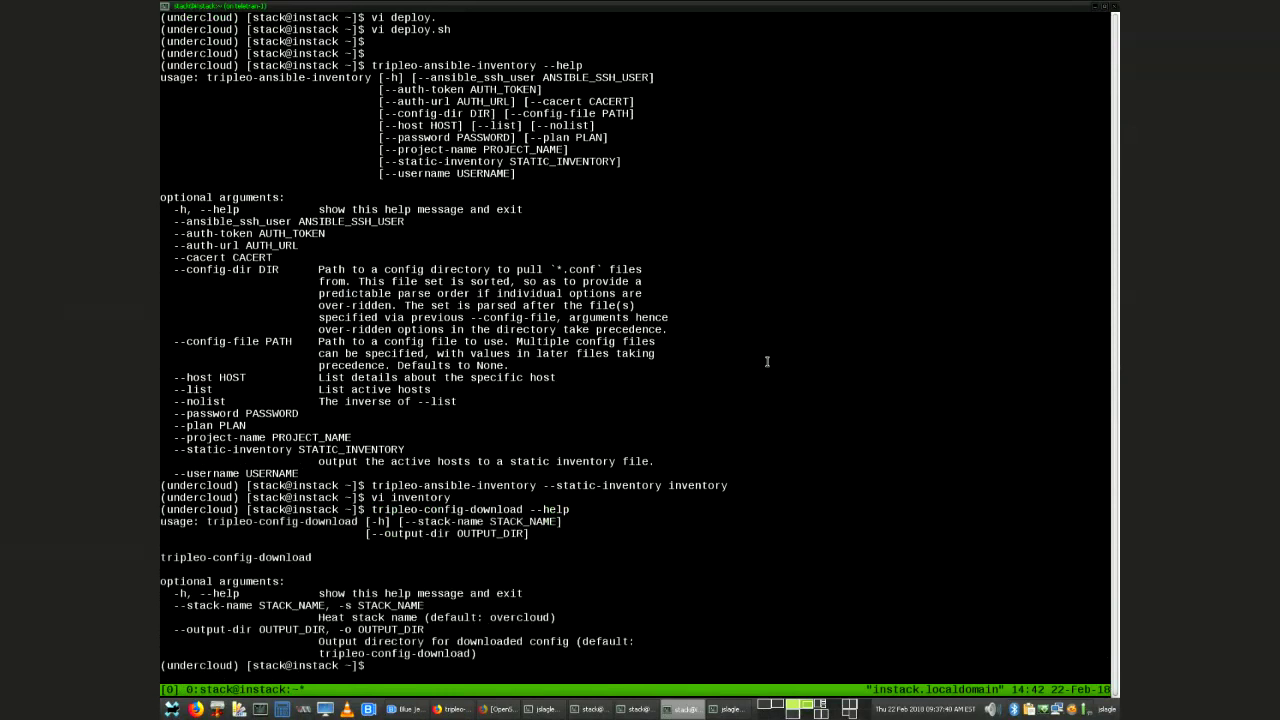
Download the overcloud configuration by running tripleo-config-download --output-dir cd-deep-deive.
key("Up")
key("BackSpace")
key("BackSpace")
key("BackSpace")
key("BackSpace")
key("BackSpace")
key("BackSpace")
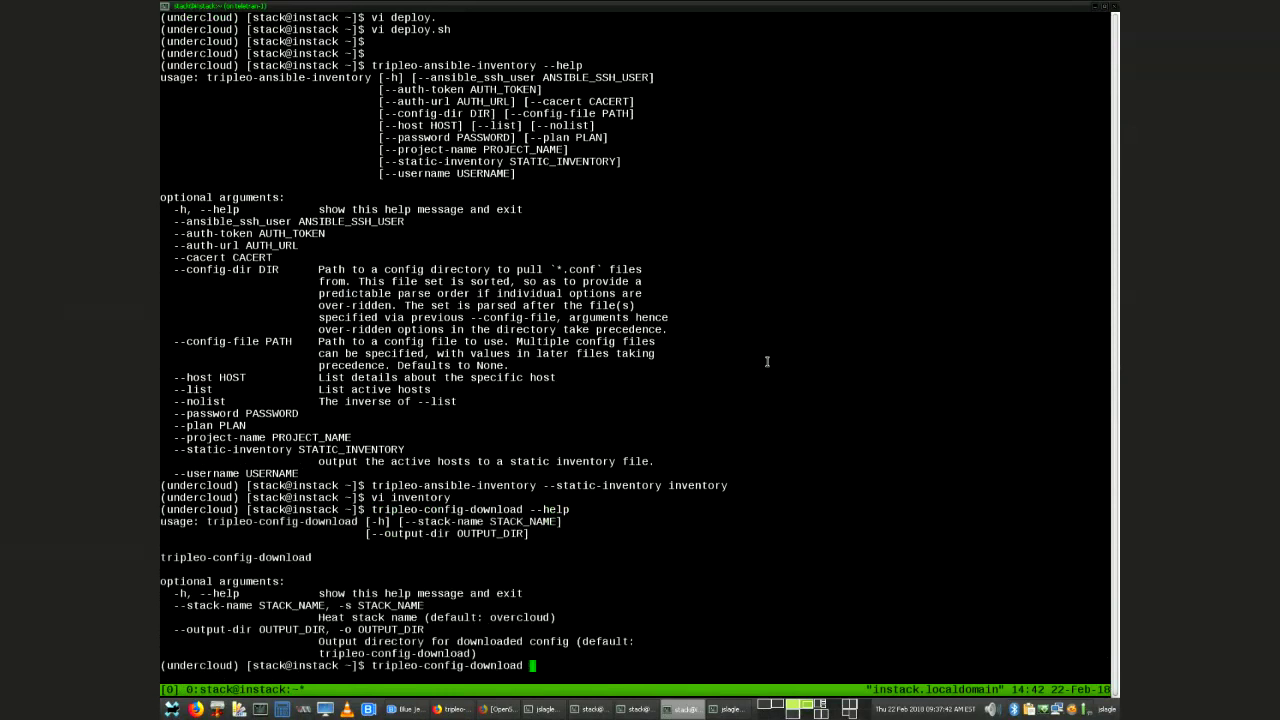
type("--output-dir cd-deep-deive")
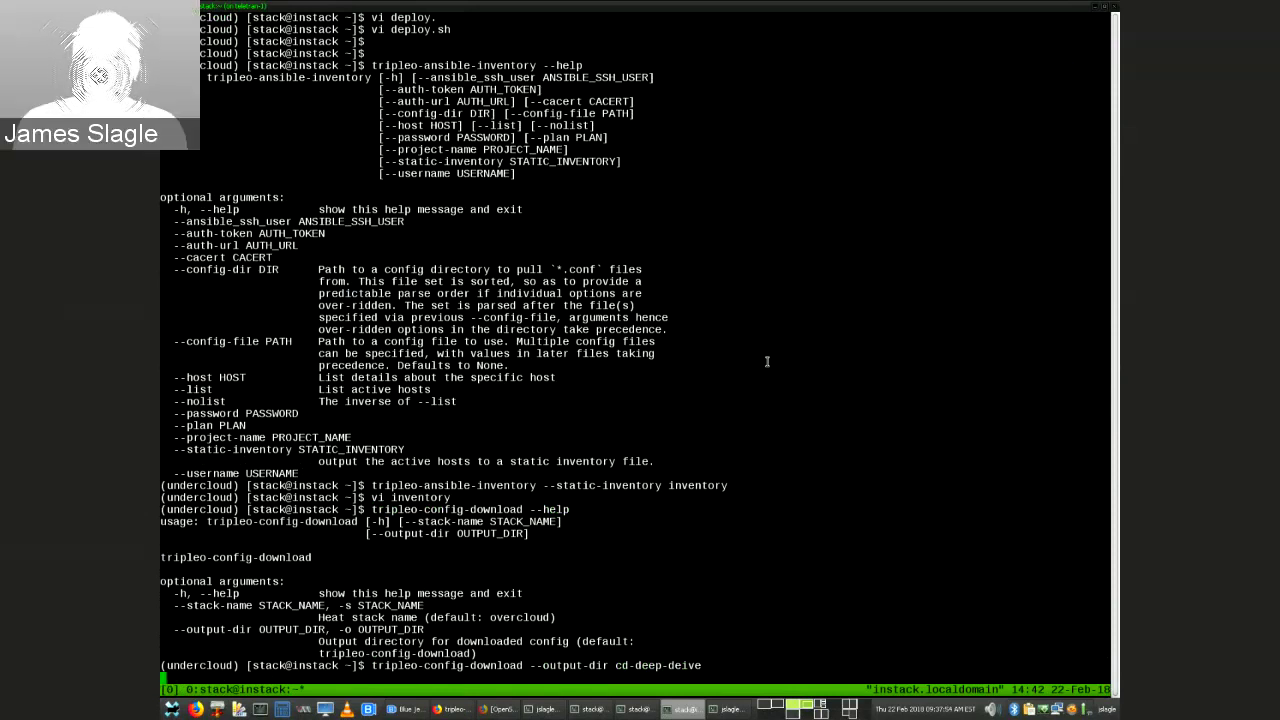
key("Return")
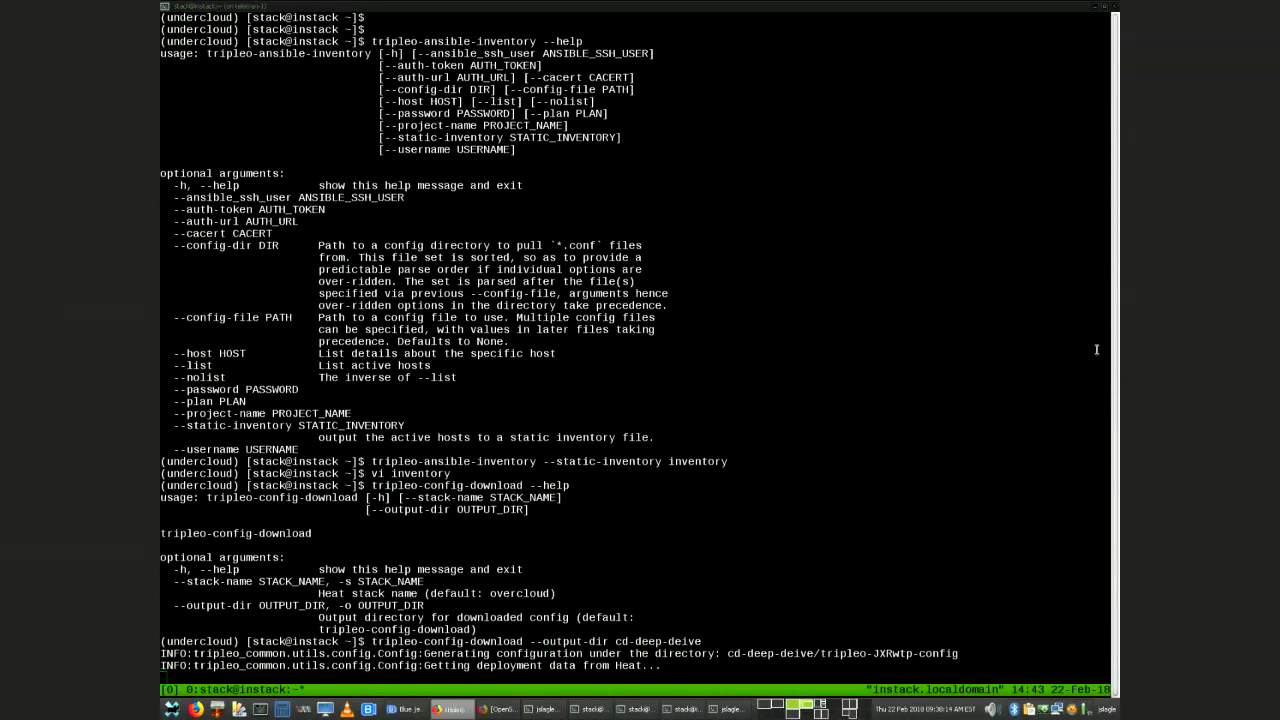
Change into the generated directory cd-deep-deive/tripleo-JXRwtp-config and list its files with ls and ll.
left_click(654, 363)
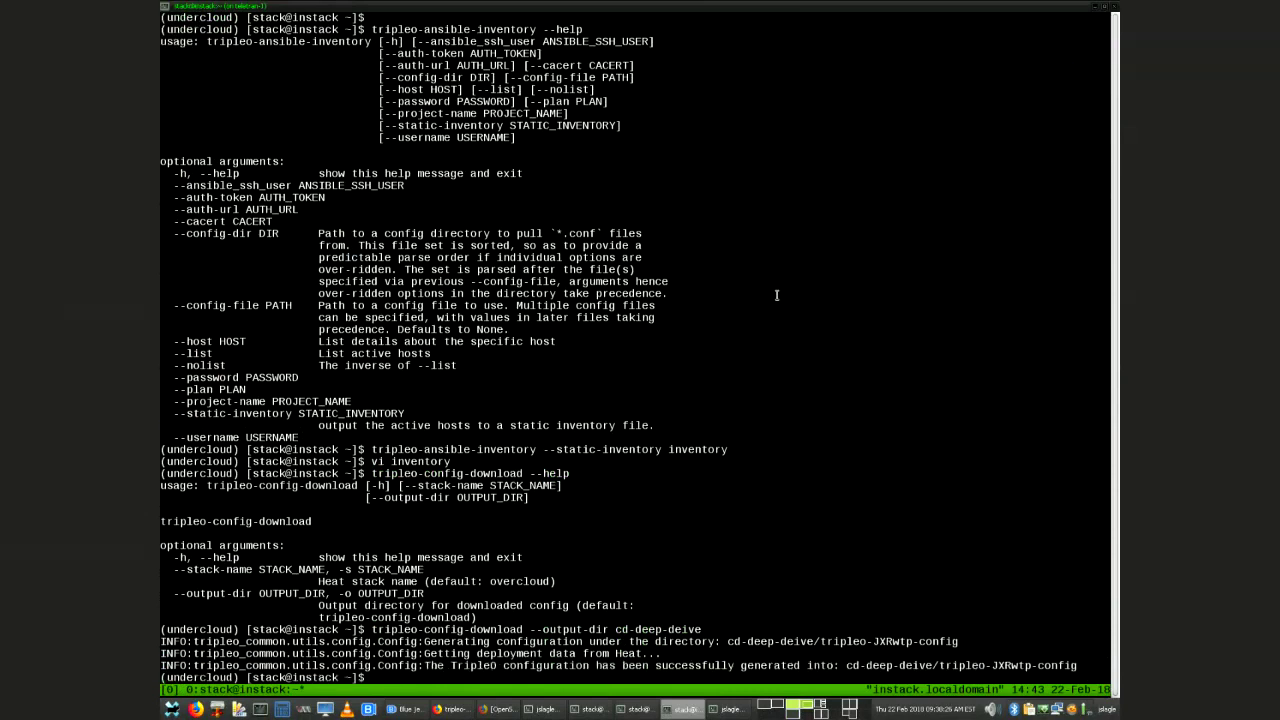
type("cd cd")
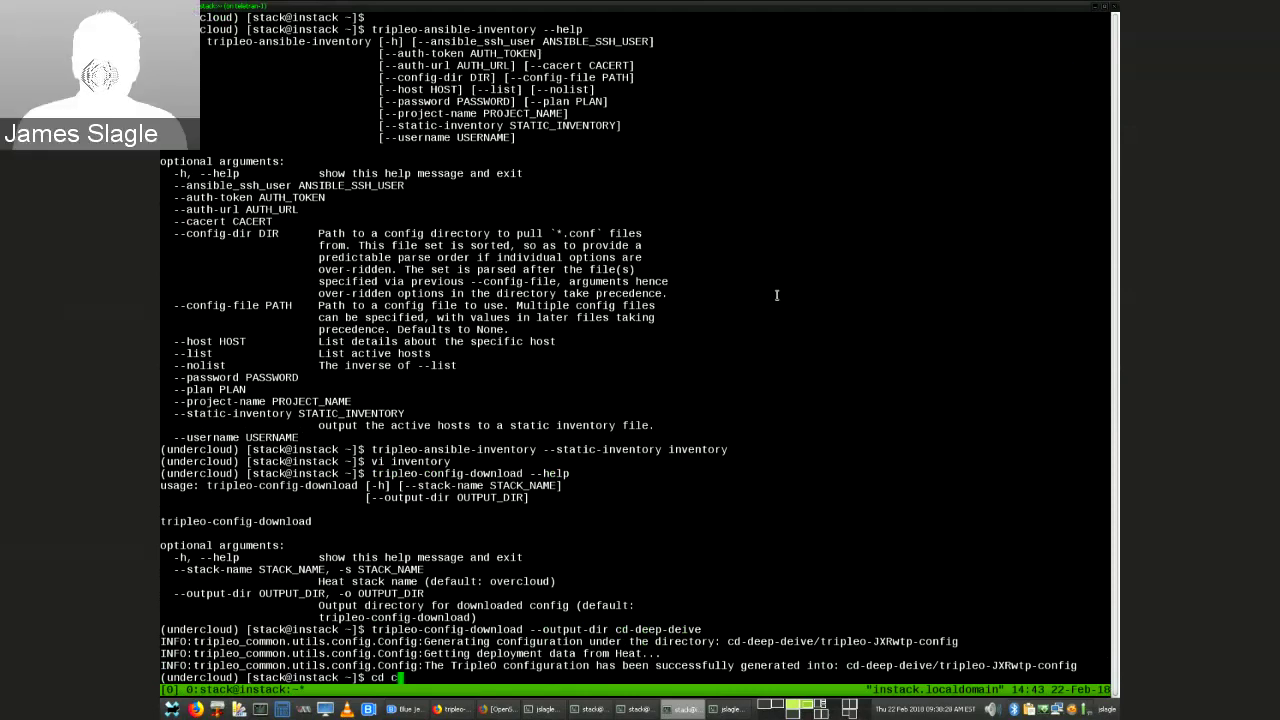
key("Tab")
key("Return")
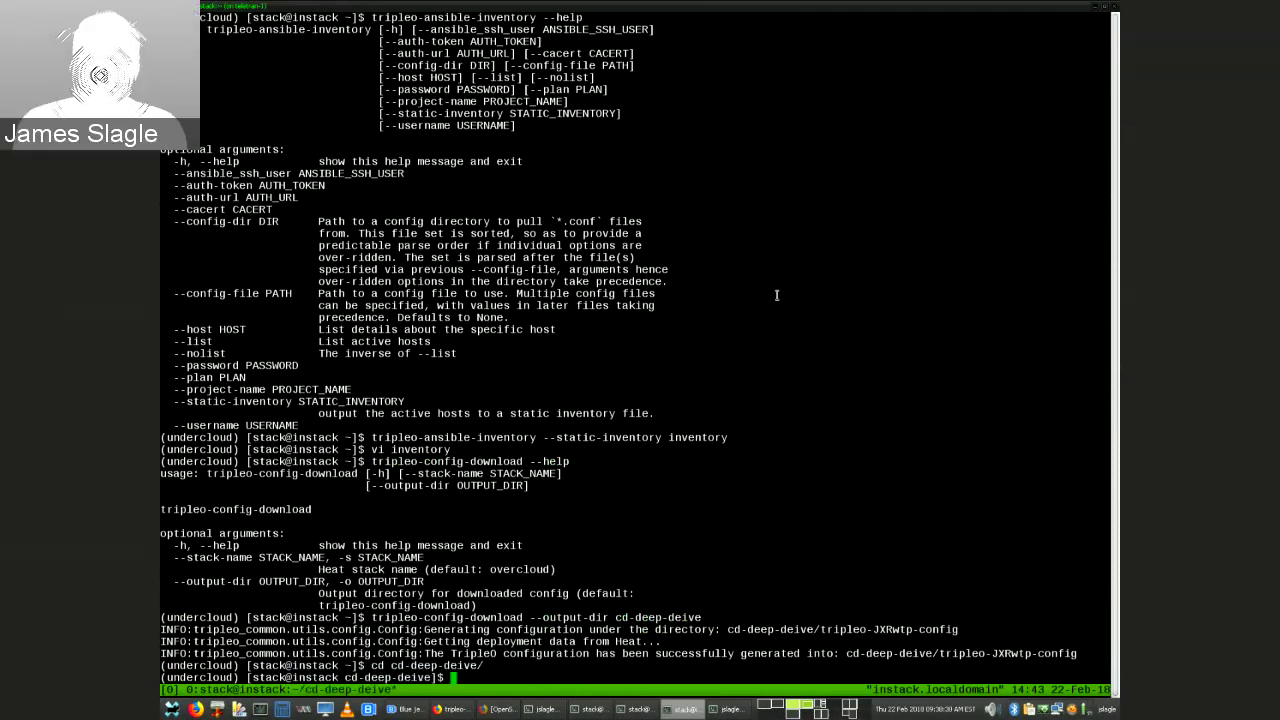
type("cd t")
key("Tab")
key("Return")
type("ls")
key("Return")
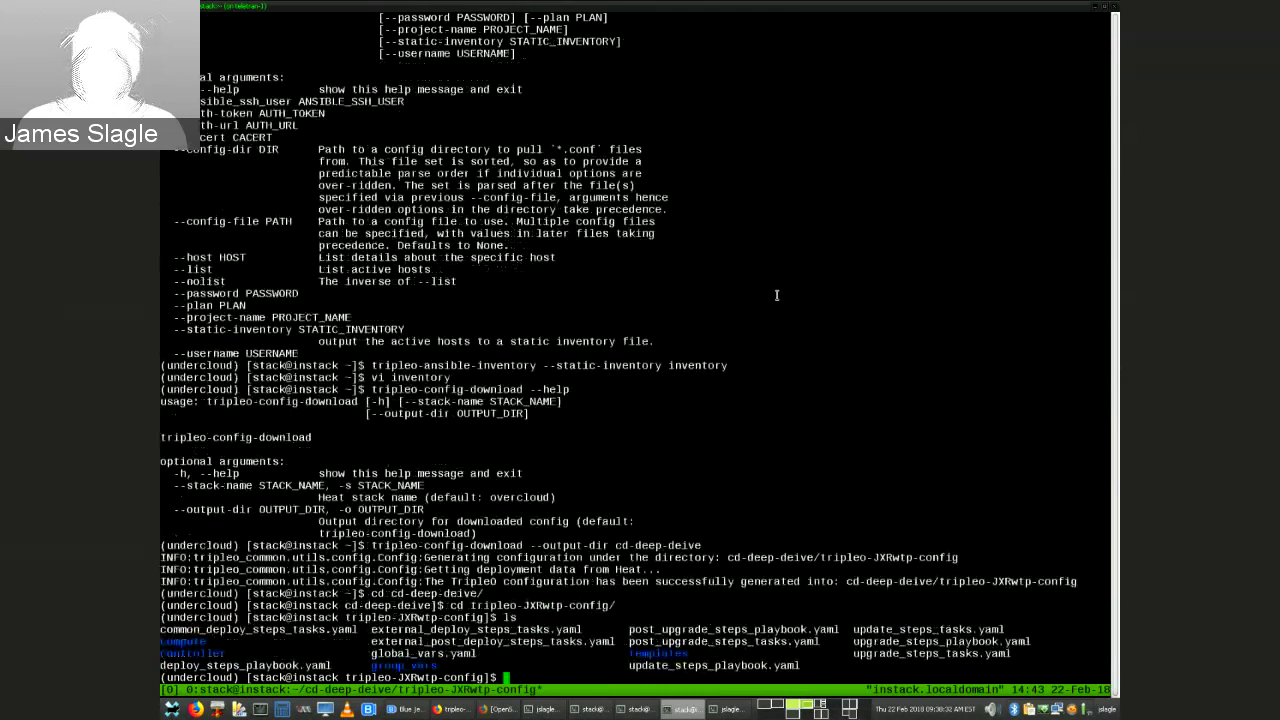
type("ll")
key("Return")
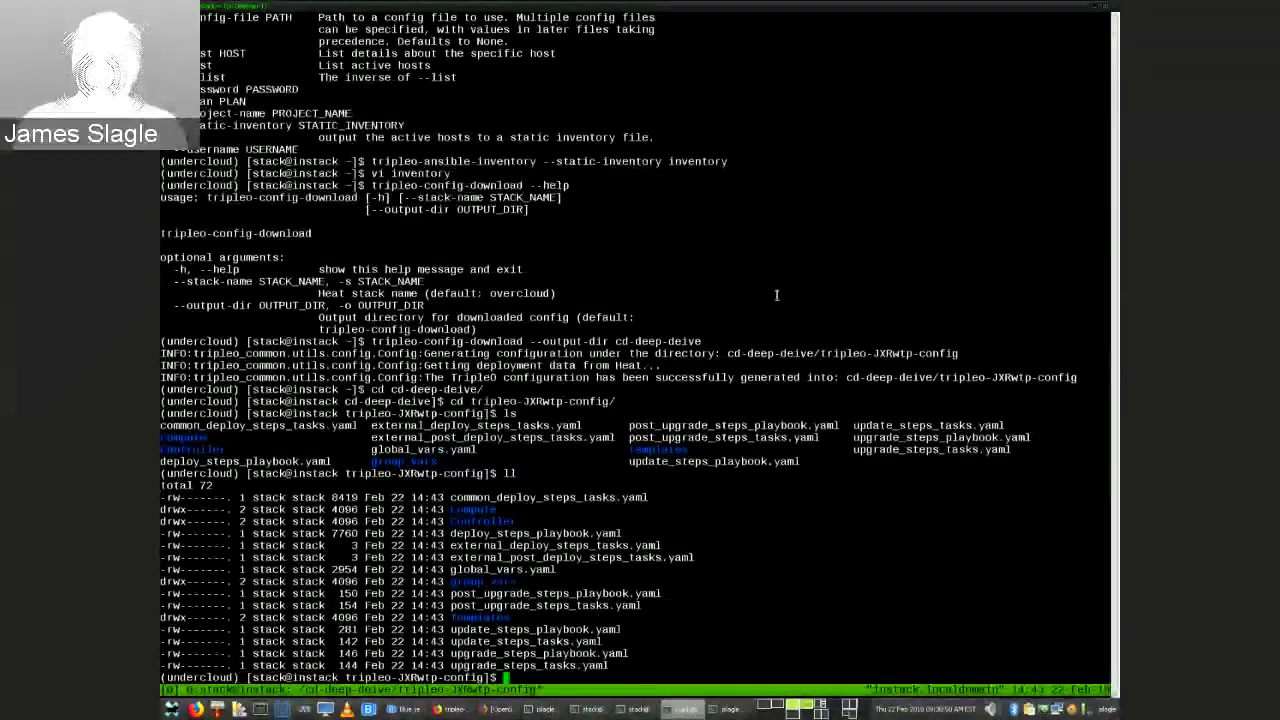
Run the deployment playbook against the static inventory with ansible-playbook -i ~/inventory deploy_steps_playbook.yaml.
type("ansible")
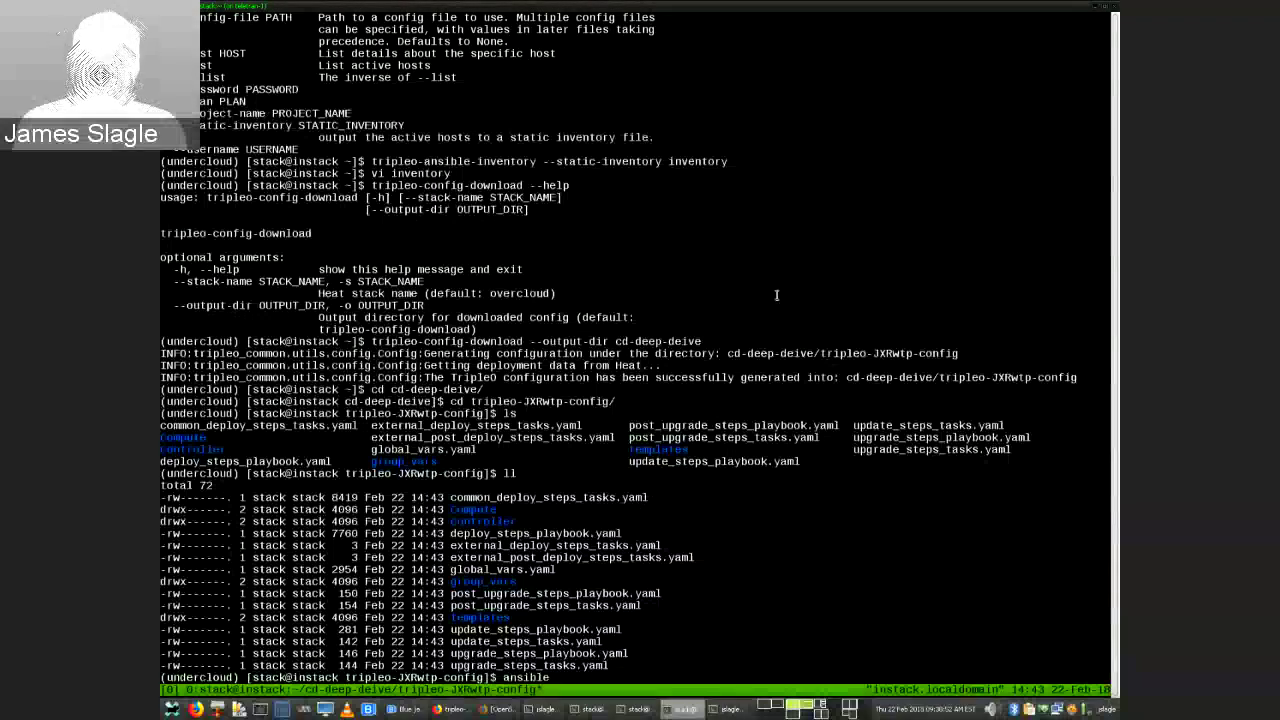
type("-playbook -")
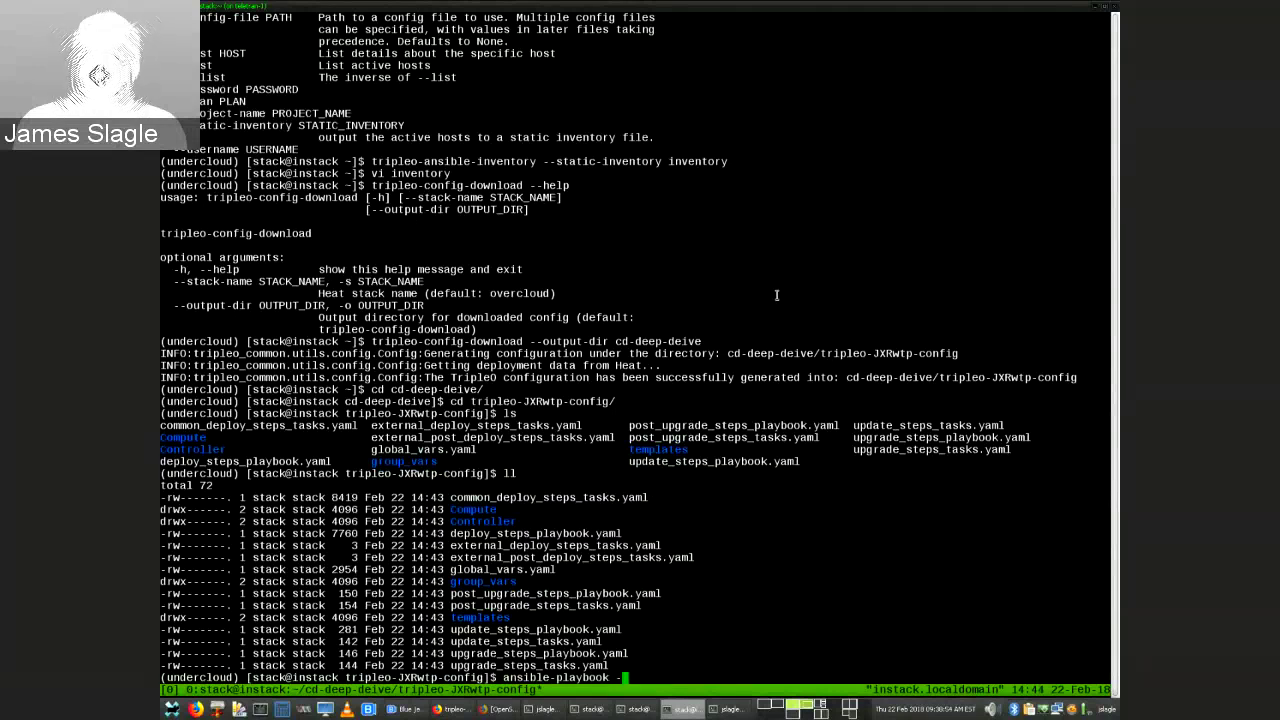
type("i -/")
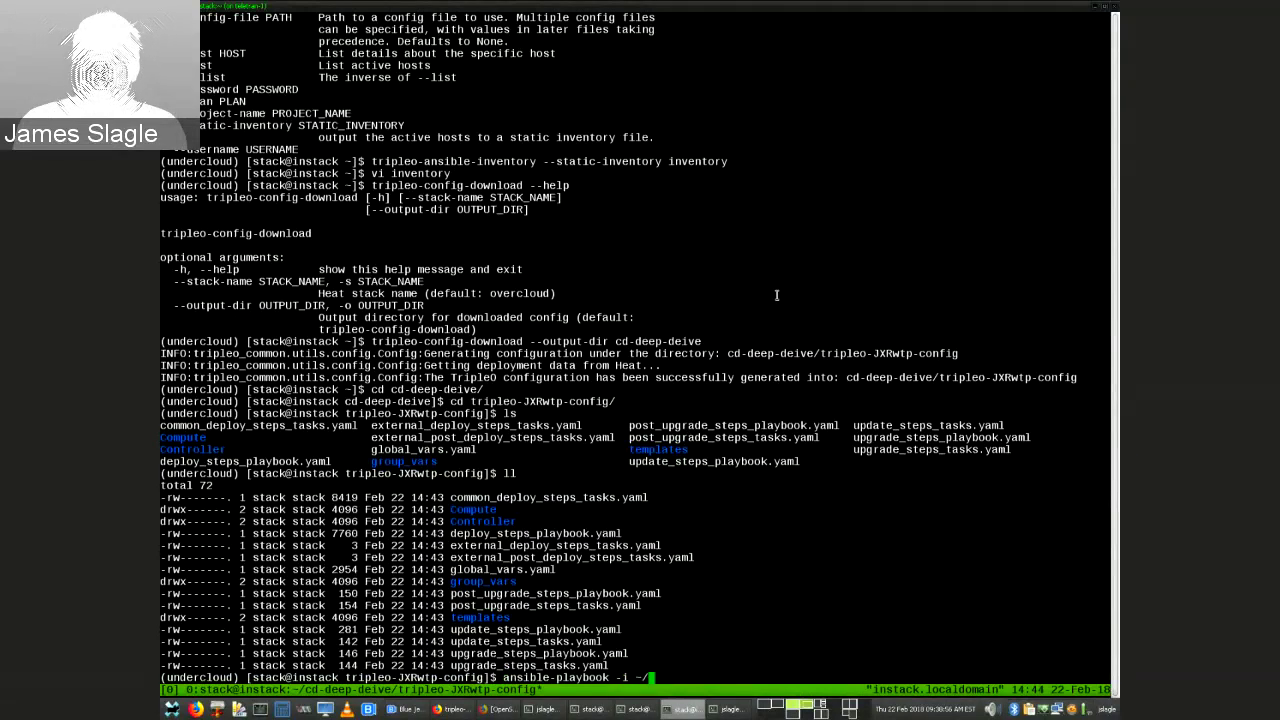
type("inventory ")
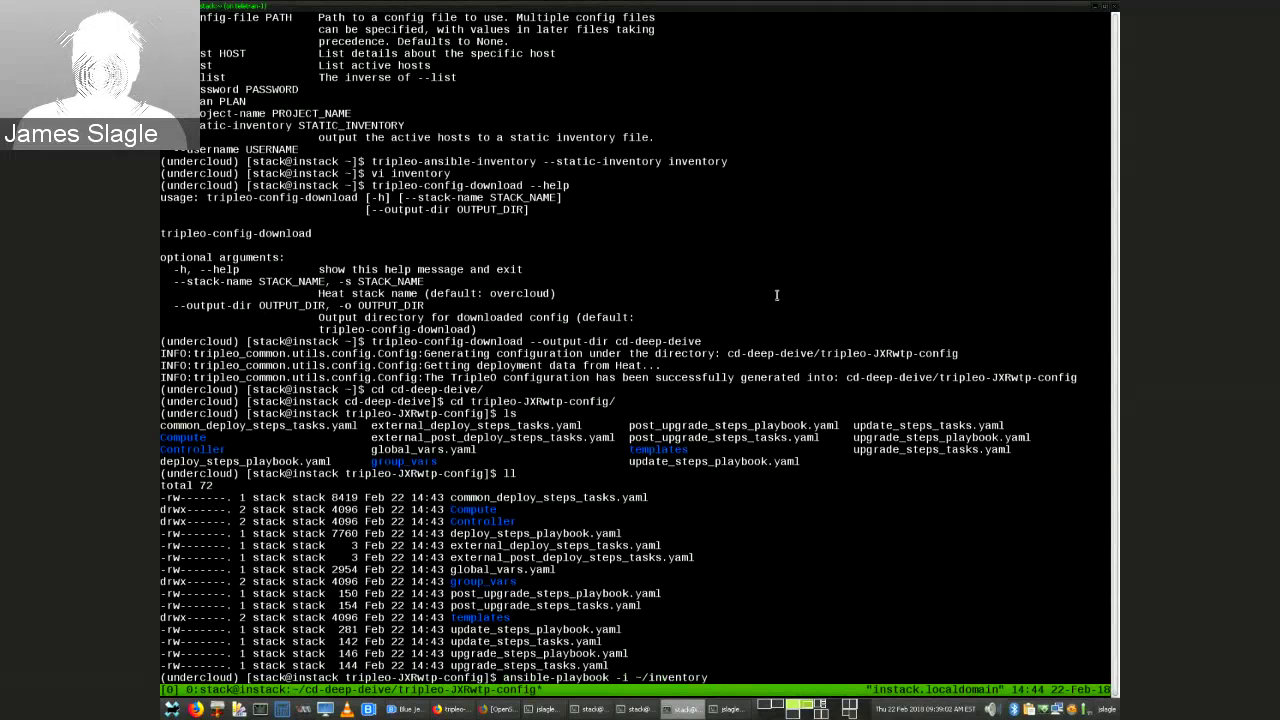
type("d")
key("Tab")
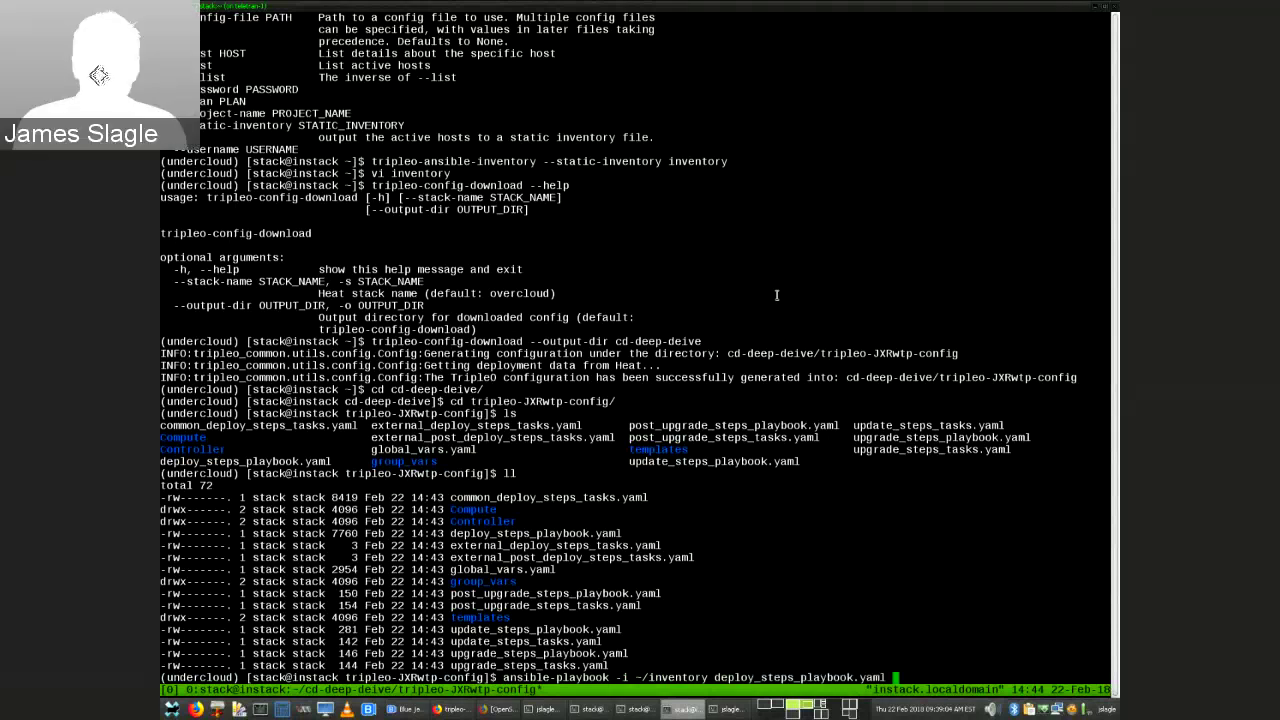
key("Return")
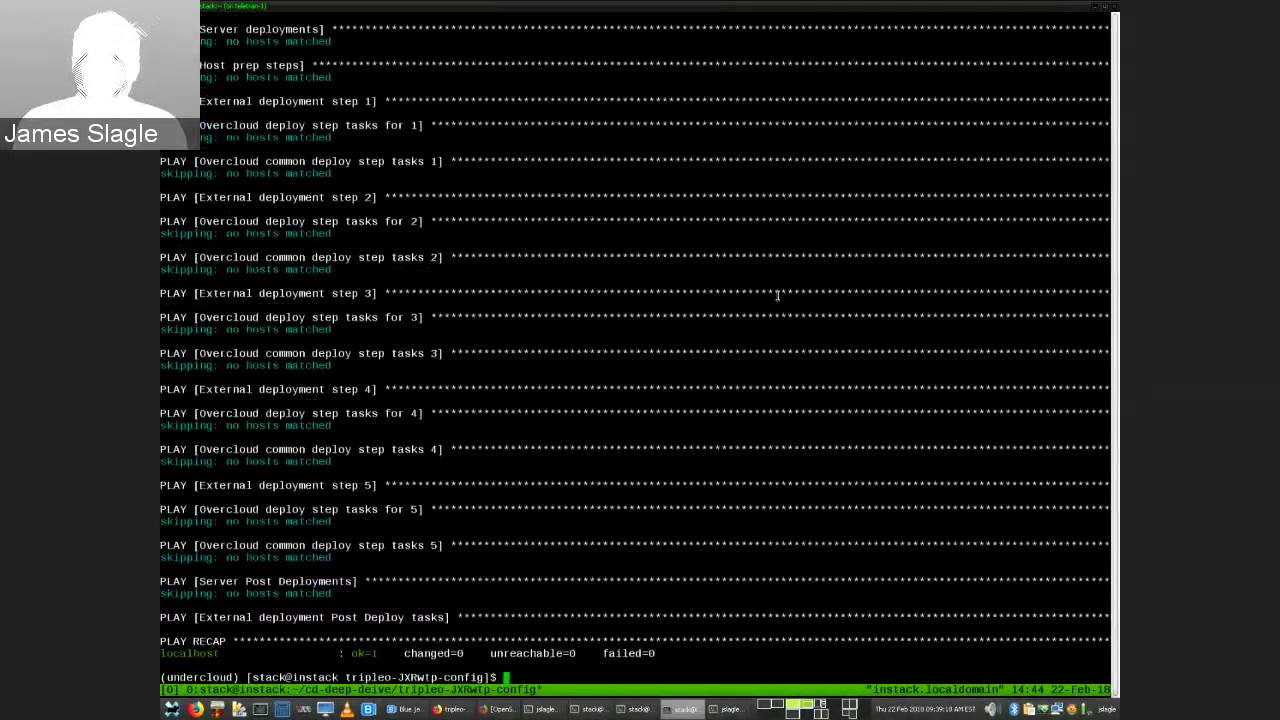
key("Return")
key("Return")
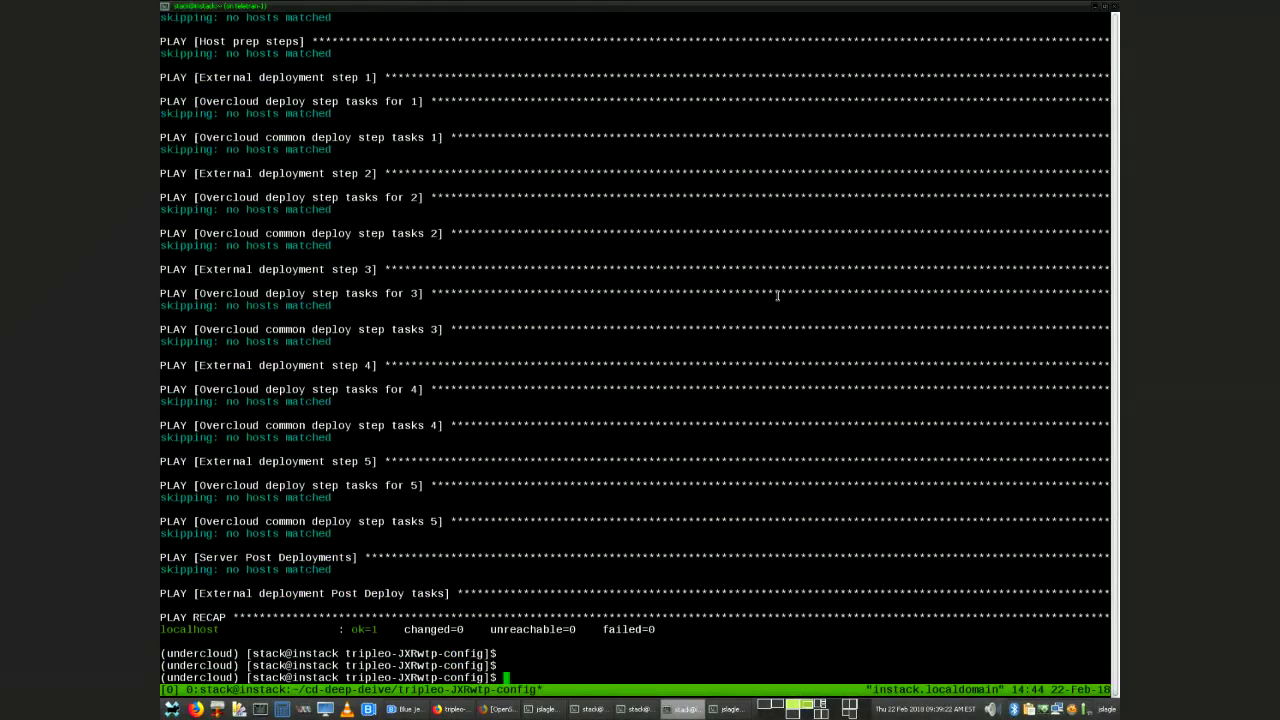
key("Return")
key("Return")
key("Return")
key("Return")
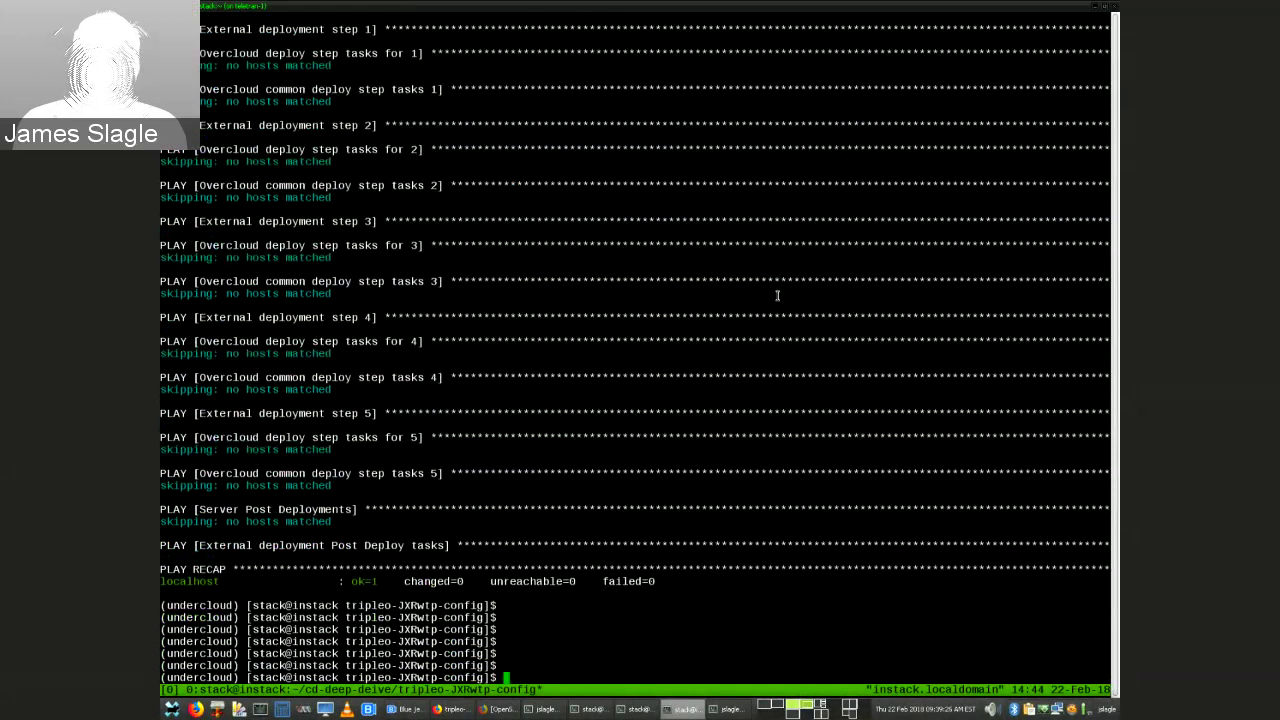
key("Return")
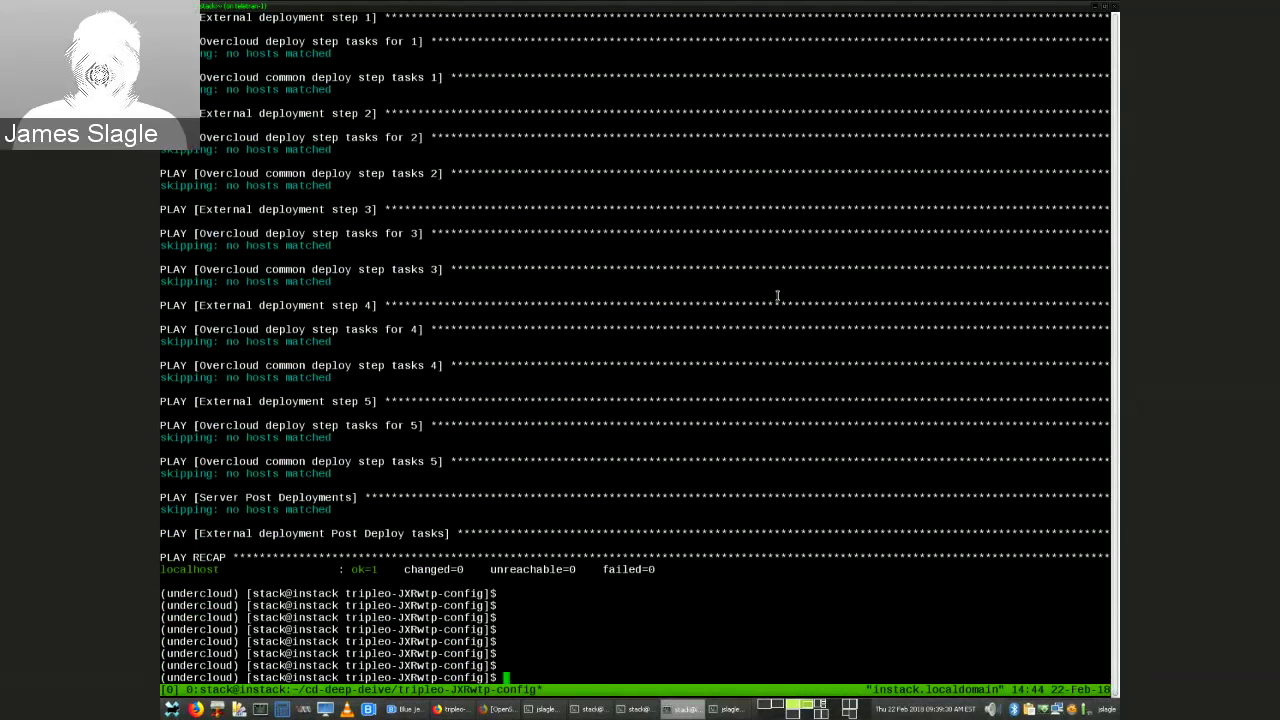
Examine the start of the ansible-playbook output, around the inventory parsing messages.
key("ctrl+b")
key("Page_Up")
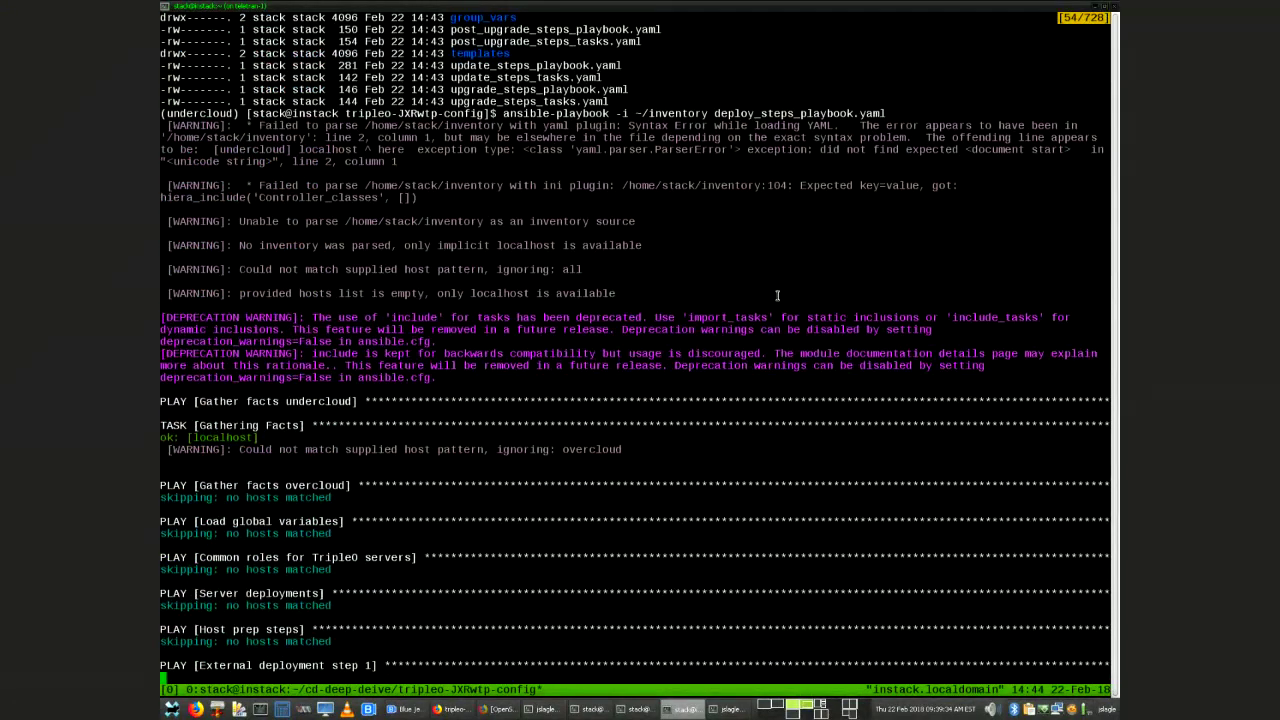
Examine the yaml and ini plugin parse warnings for /home/stack/inventory in the playbook output, ending back at the shell prompt.
key("Up")
key("Up")
key("Up")
key("Up")
key("Up")
key("Up")
key("Up")
key("Up")
key("Up")
key("Up")
key("Up")
key("Up")
key("Up")
key("Up")
key("Up")
key("Up")
key("Up")
key("Up")
key("Up")
key("Up")
key("Up")
key("Up")
key("Up")
key("Up")
key("Up")
key("Up")
key("Up")
key("Up")
key("Up")
key("Up")
key("Up")
key("Up")
key("Up")
key("Up")
key("Up")
key("Up")
key("Up")
key("Down")
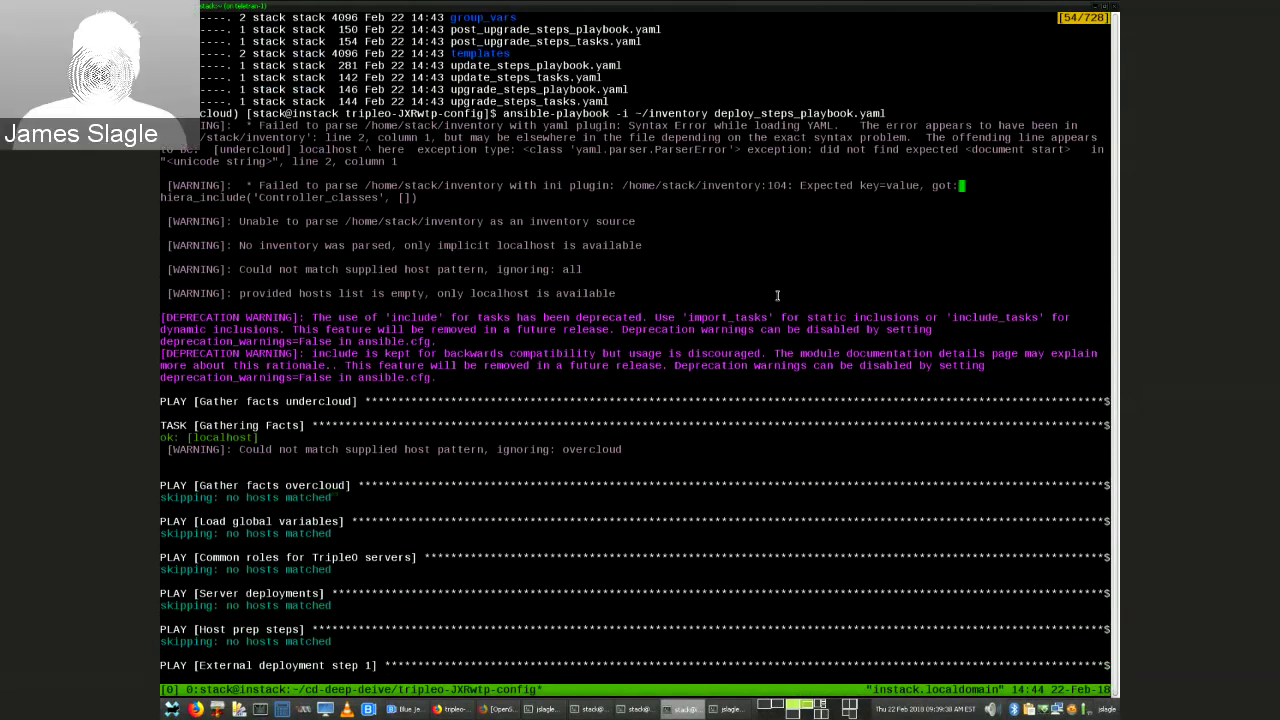
key("Down")
key("Down")
key("Up")
key("Up")
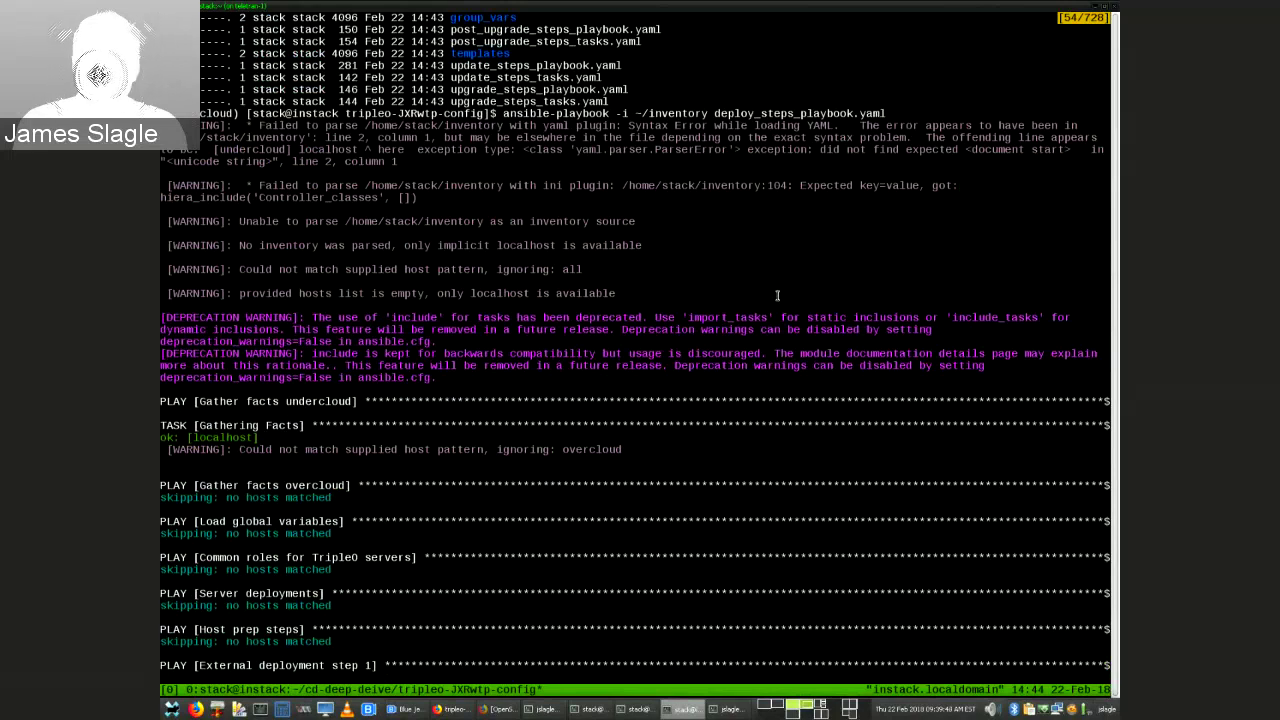
key("Up")
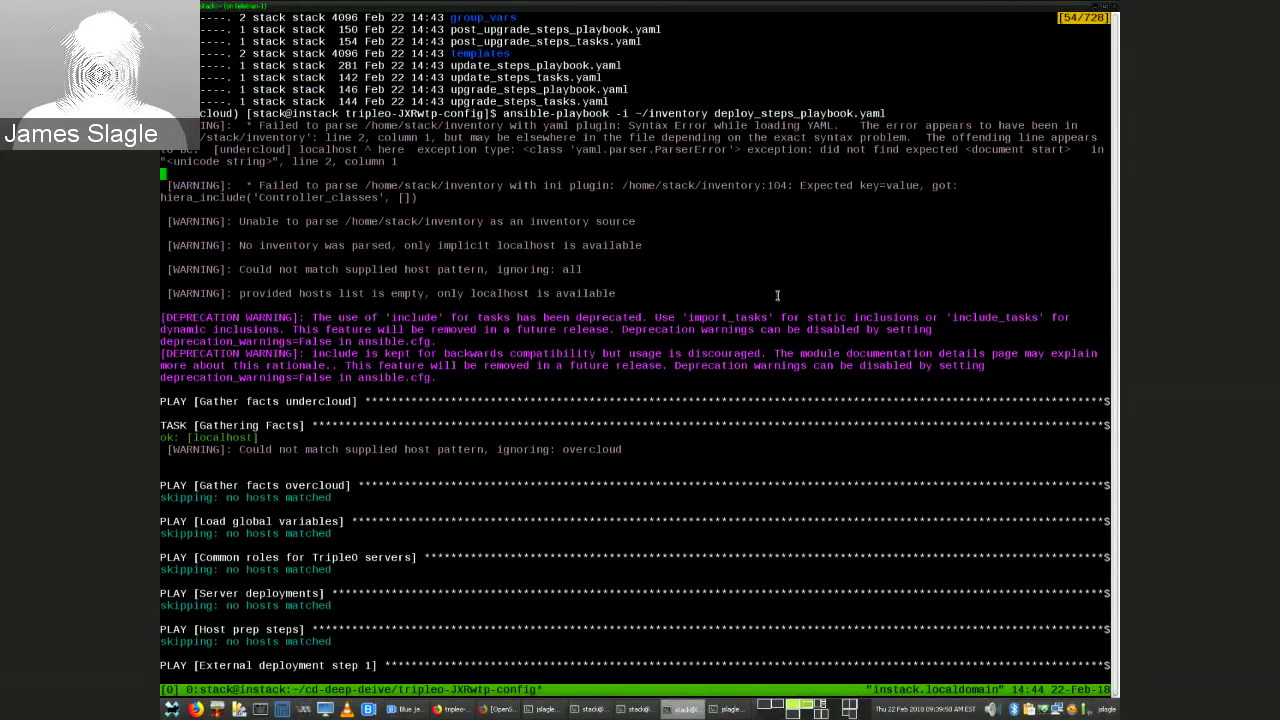
key("q")
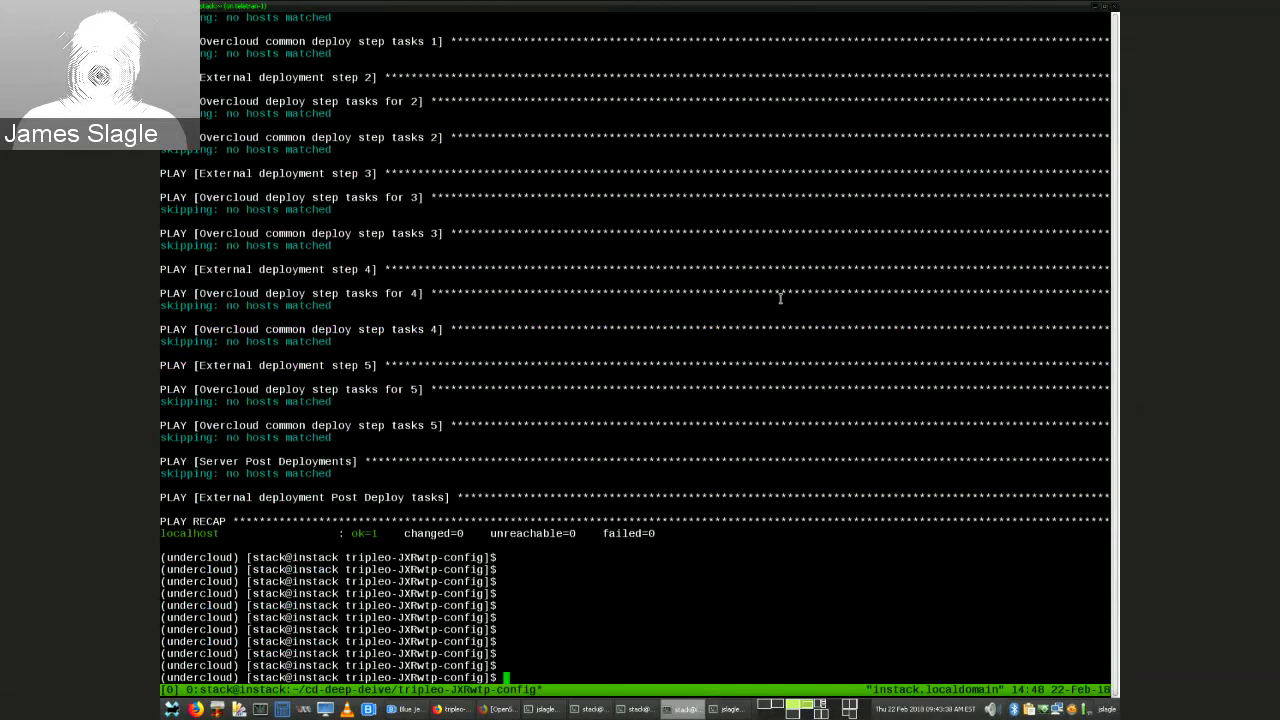
key("Return")
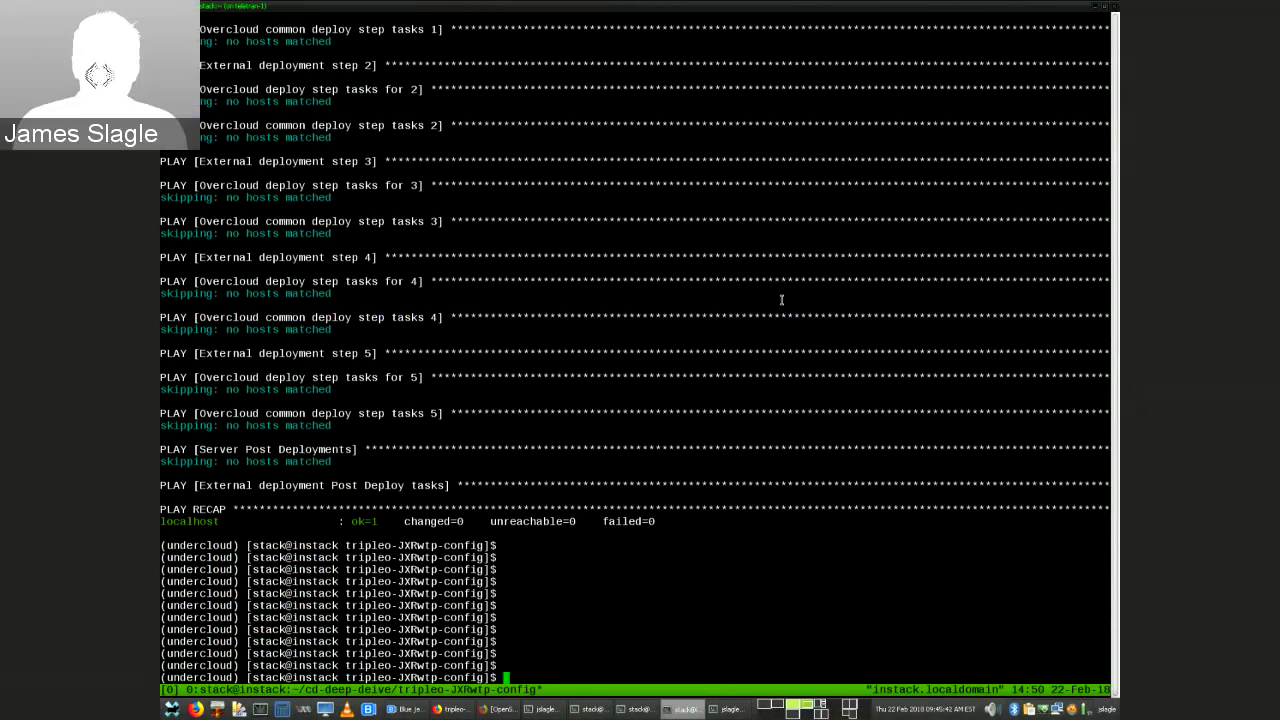
key("alt+Tab")
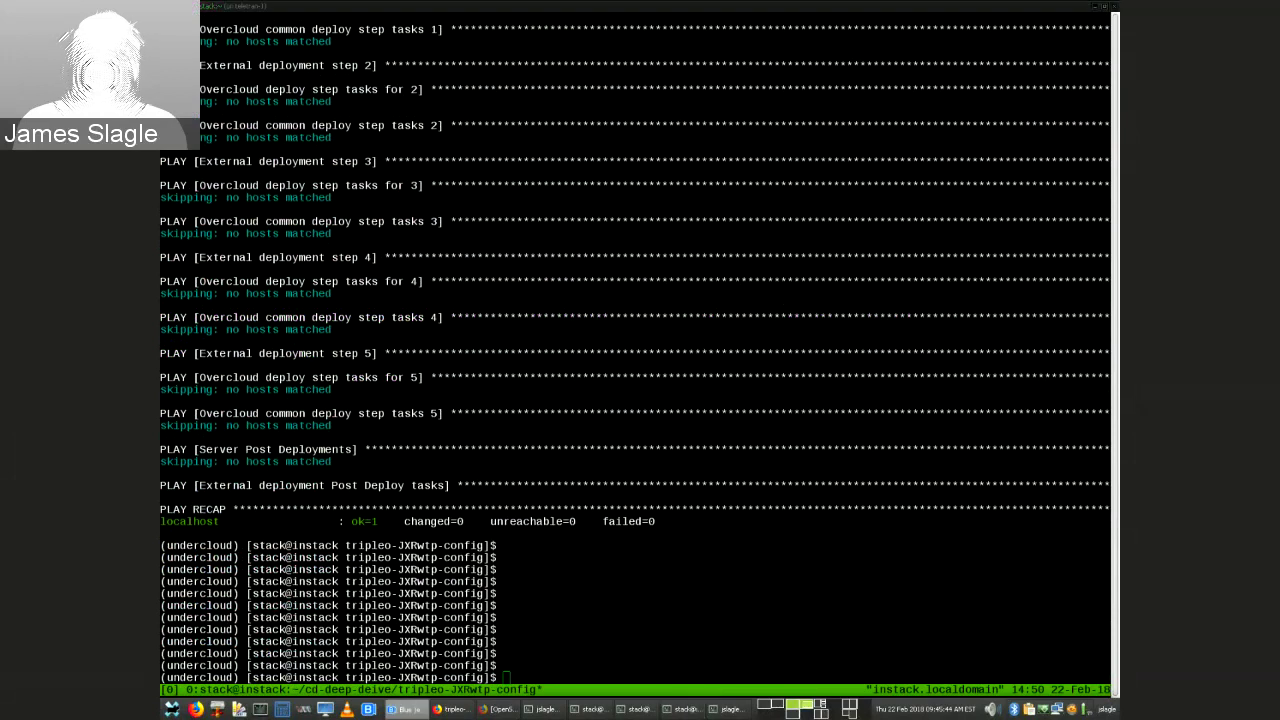